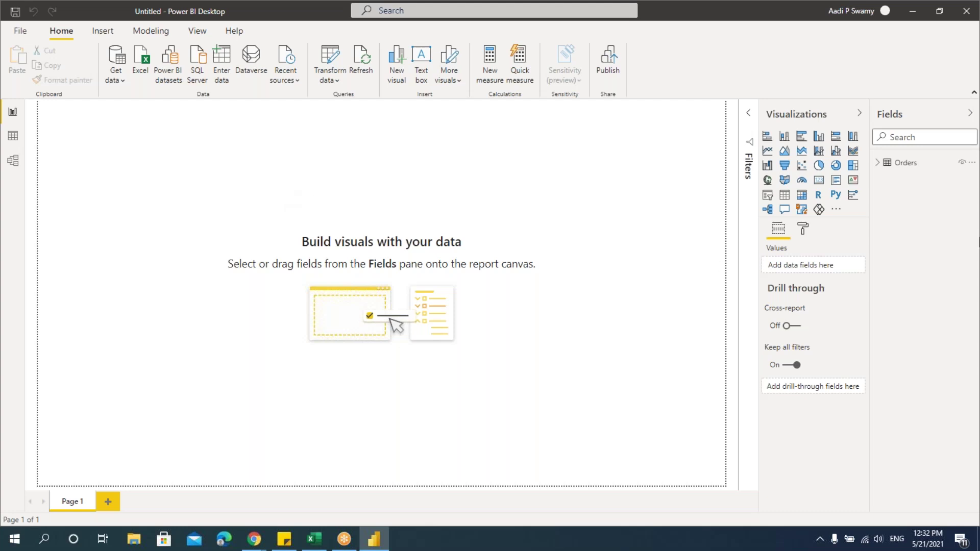
- Add a table visual with the State and Sales fields from Orders and enlarge it on the canvas
click(878, 162)
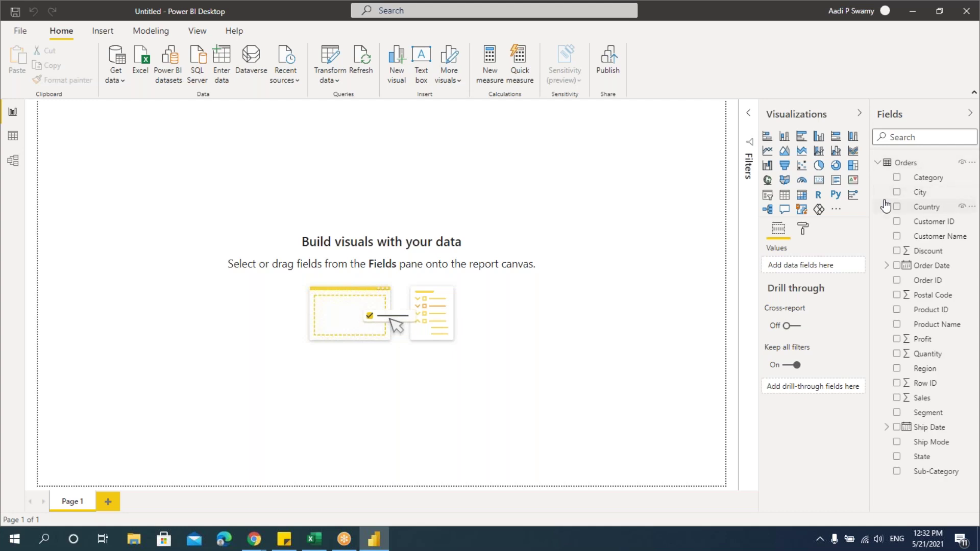
click(785, 196)
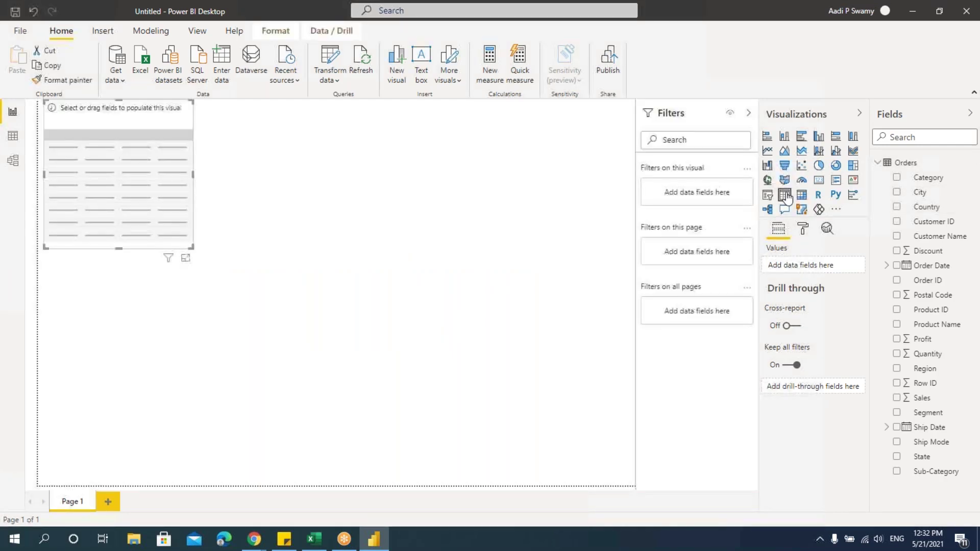
click(897, 457)
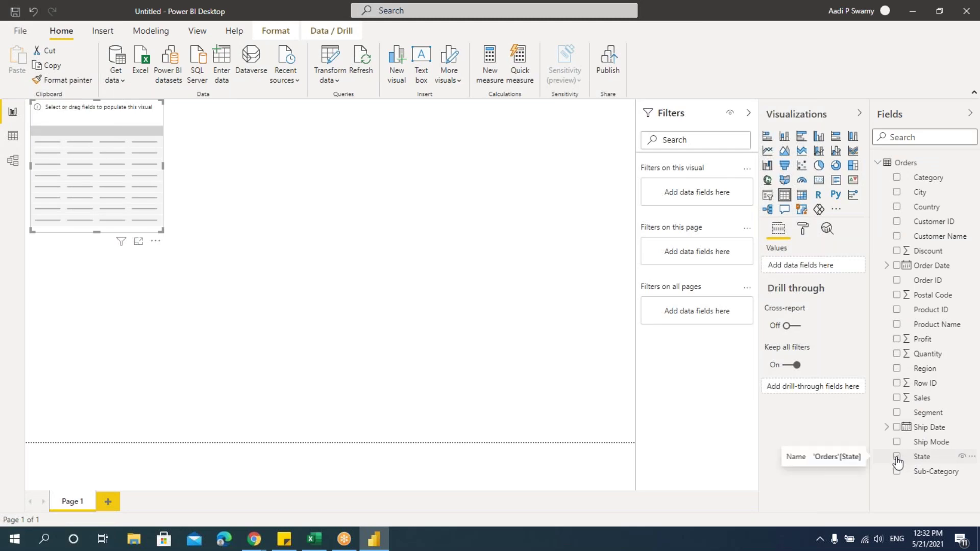
click(897, 397)
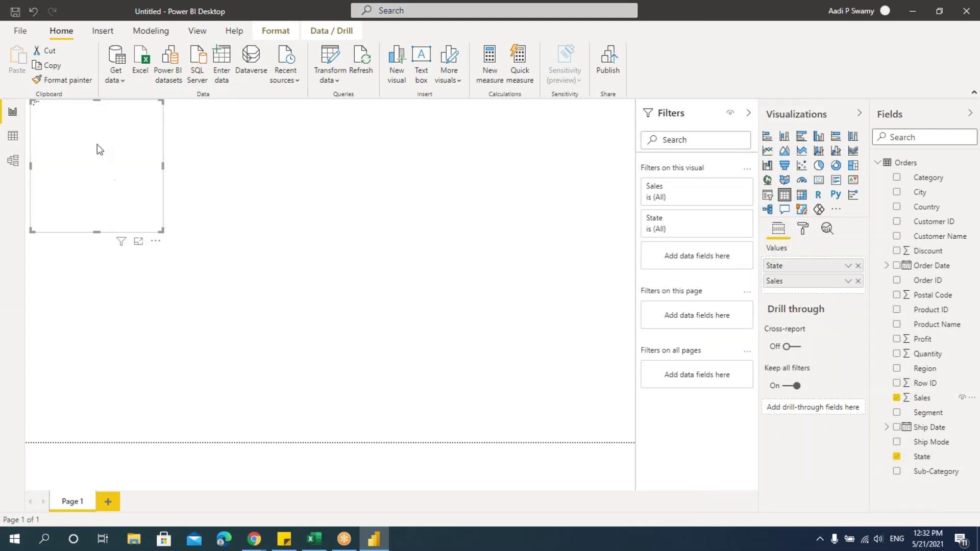
drag(143, 126, 144, 133)
drag(168, 256, 253, 406)
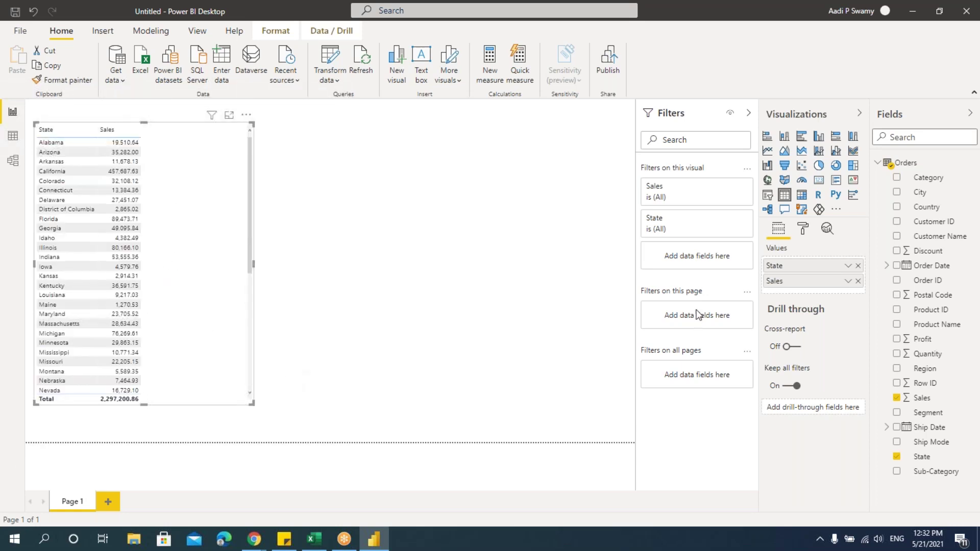
- Set the text size of the table's column headers to 20 pt
click(804, 235)
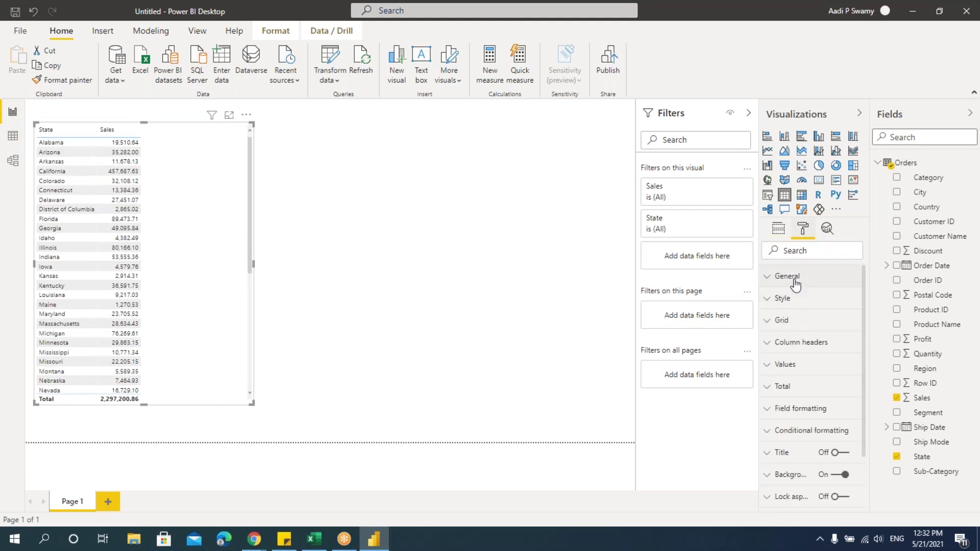
click(804, 344)
scroll(829, 435, down, 6)
double_click(788, 397)
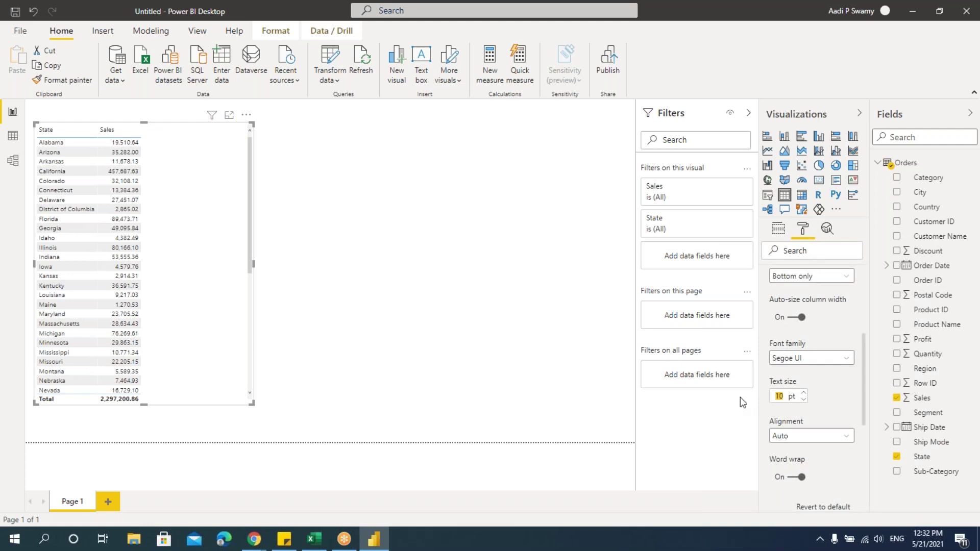
text(20)
scroll(840, 374, up, 6)
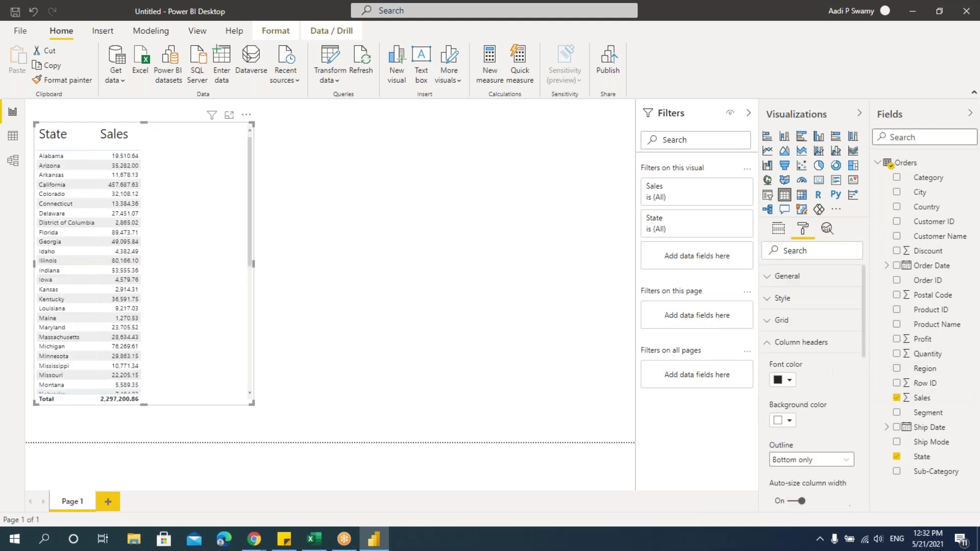
click(803, 343)
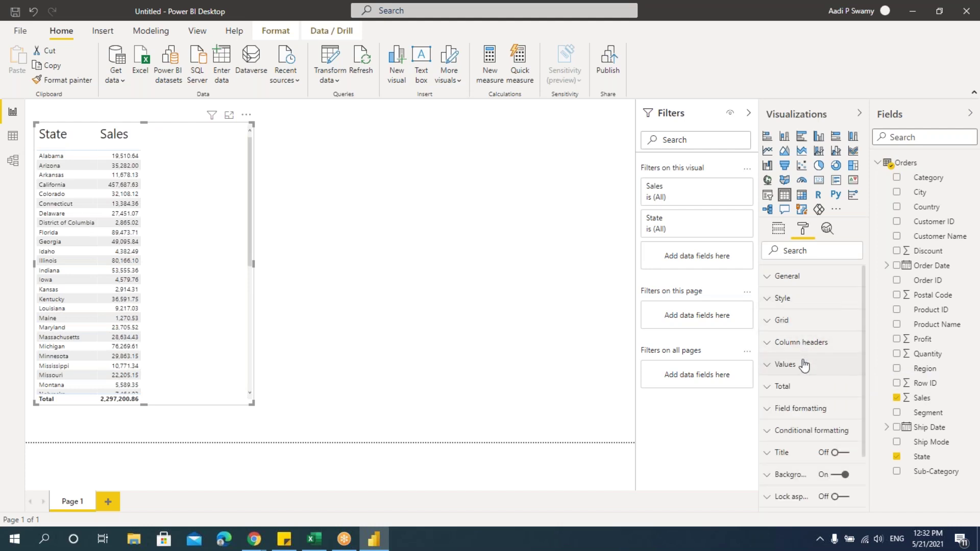
- Set the text size of the table's values to 20 pt
click(801, 366)
scroll(806, 388, down, 5)
scroll(804, 405, down, 3)
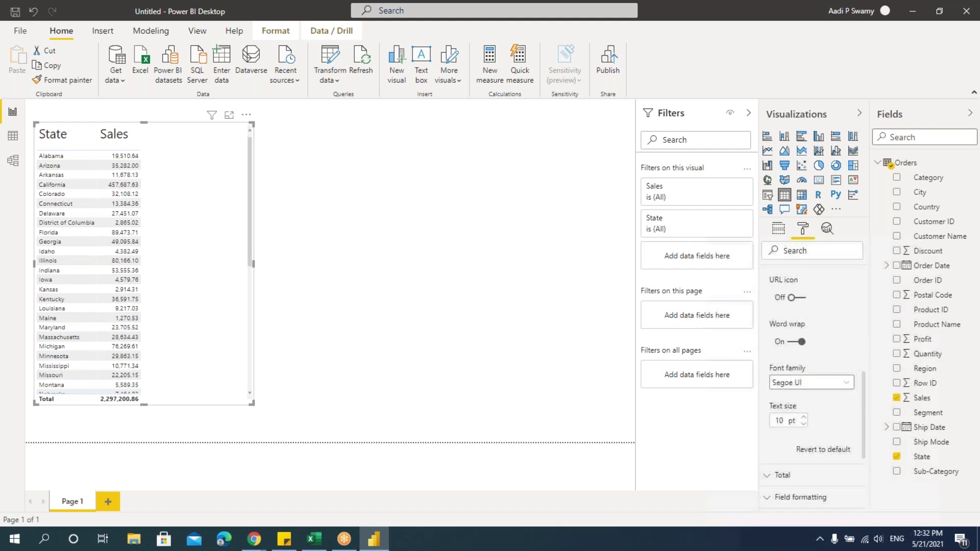
click(785, 421)
text(20)
key(Return)
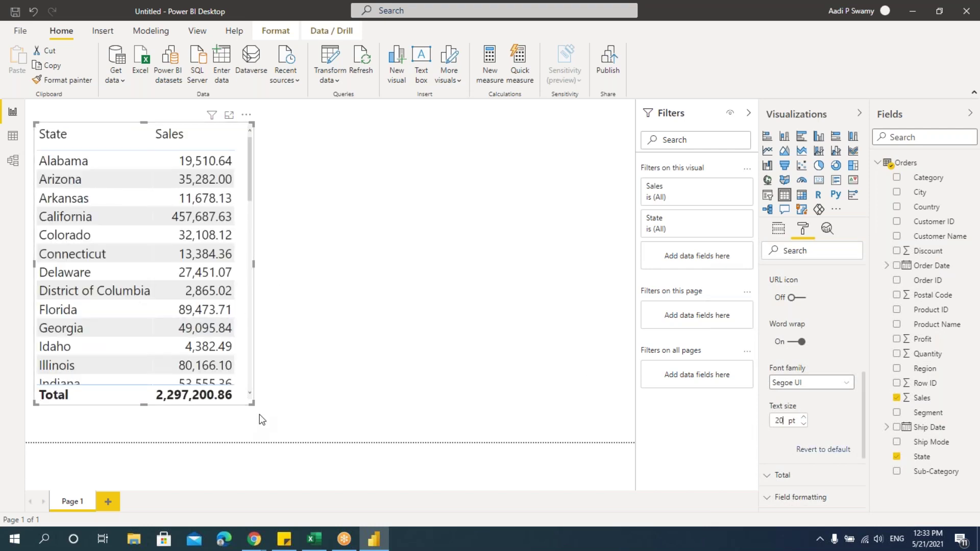
- Enlarge the table slightly and sort it by Sales
drag(253, 407, 262, 424)
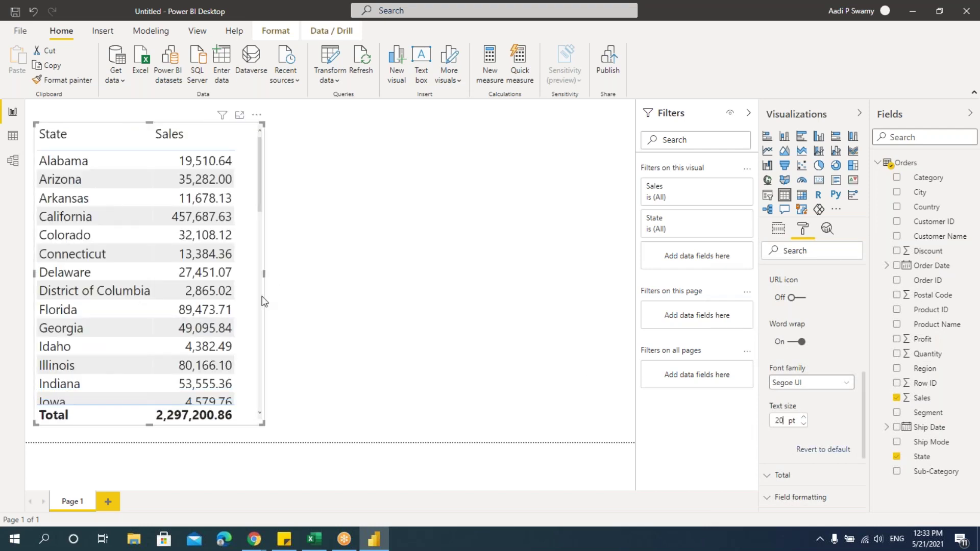
click(257, 115)
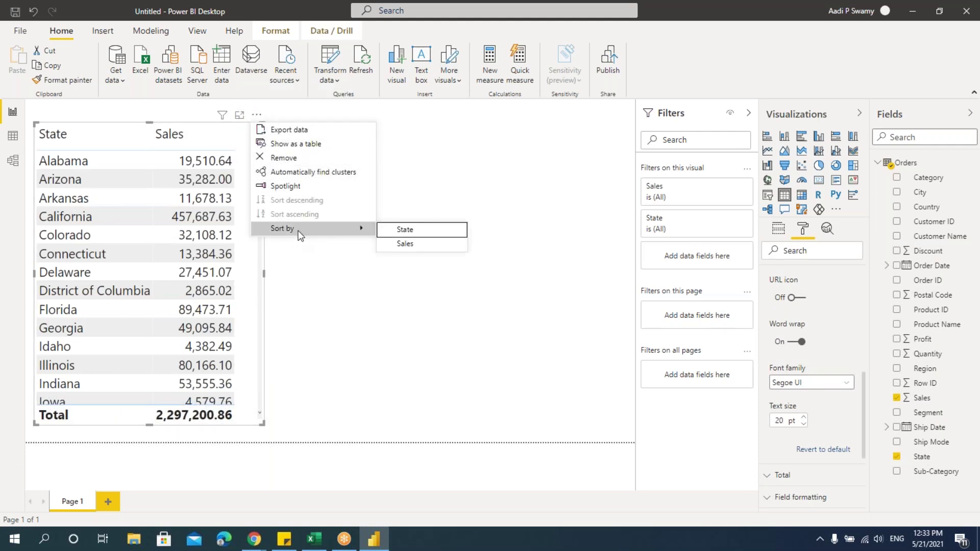
click(411, 244)
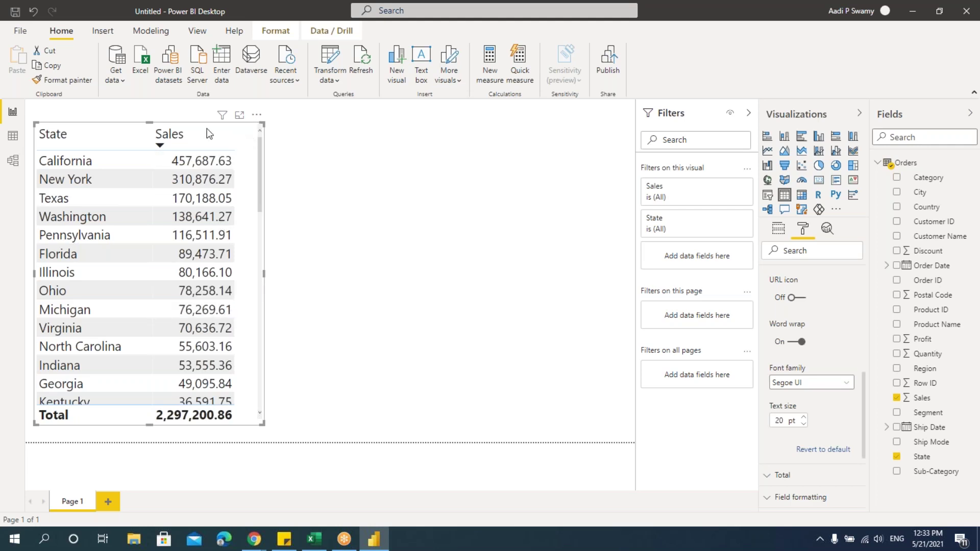
- Open background color conditional formatting for the Sales values and format them by Color scale
click(778, 236)
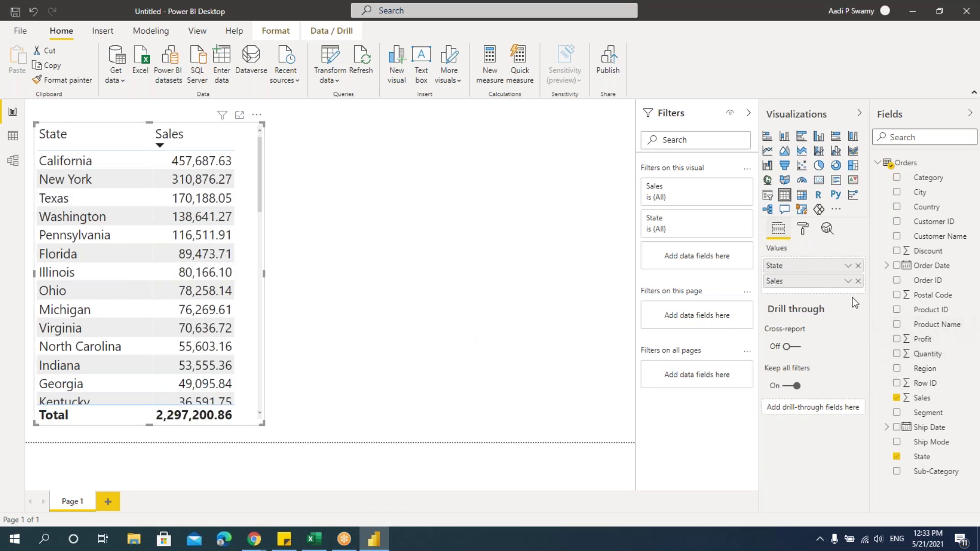
click(848, 281)
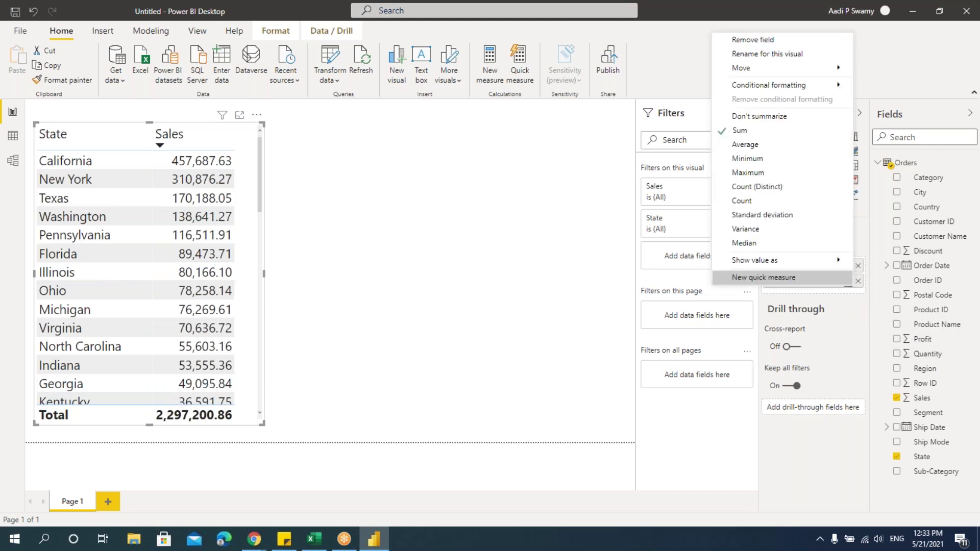
mouse_move(755, 86)
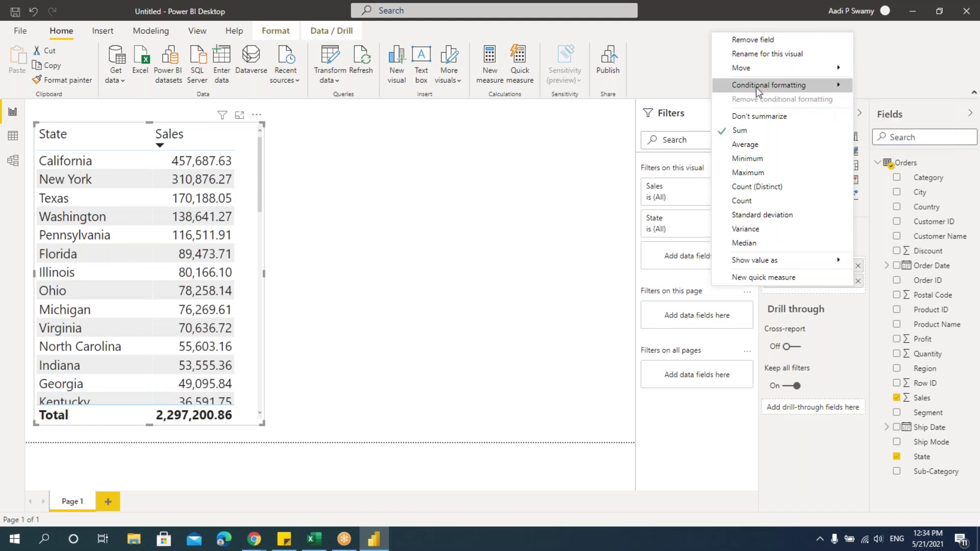
click(377, 207)
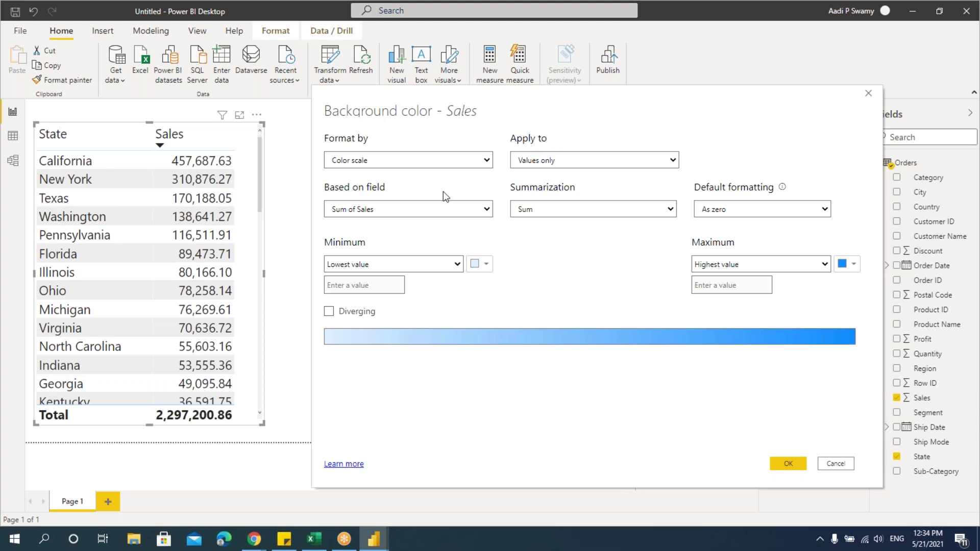
click(382, 161)
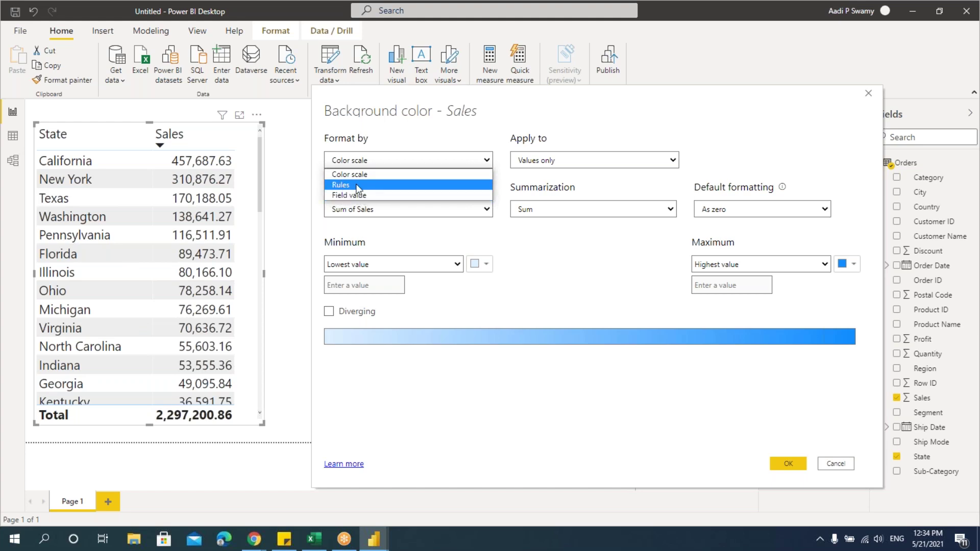
click(364, 176)
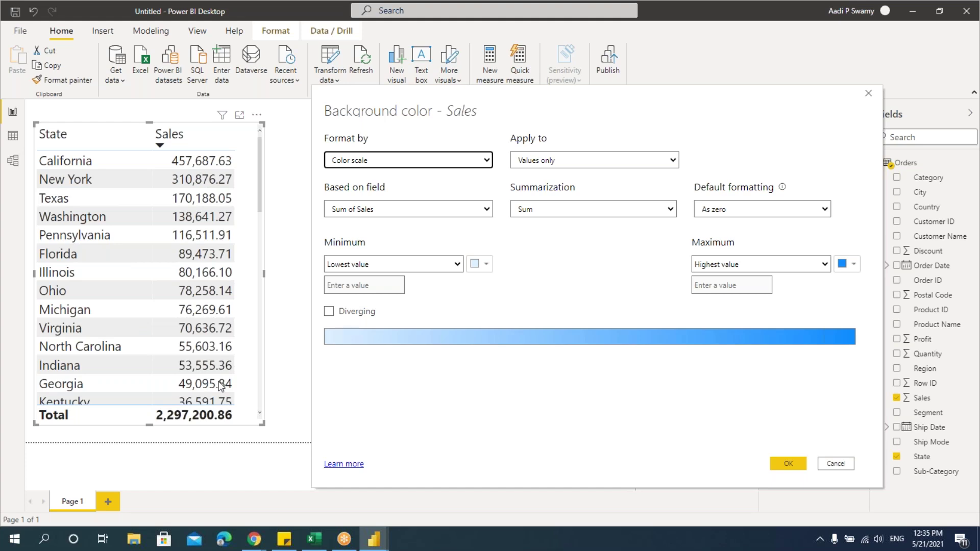
- Keep the color scale based on Sum of Sales with Sum summarization and apply it to the table
click(380, 211)
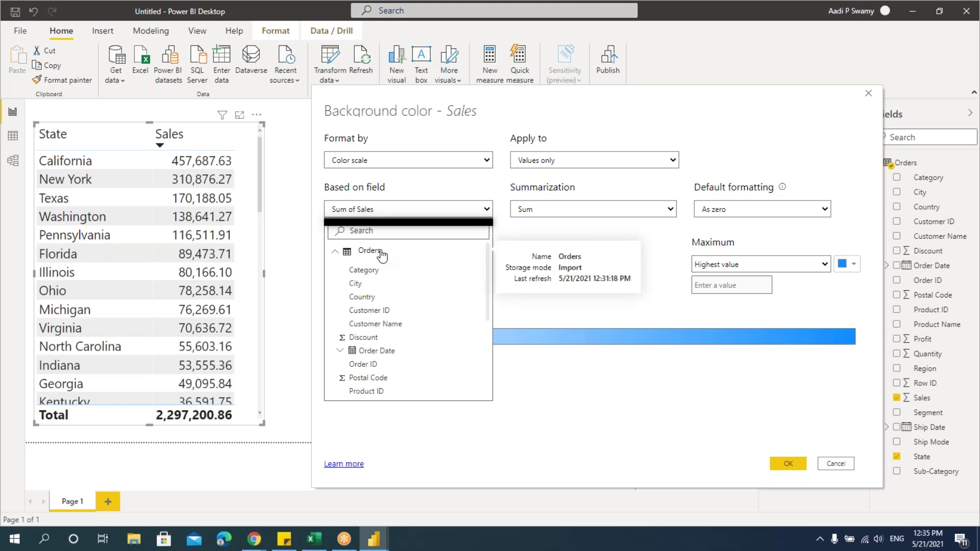
click(372, 214)
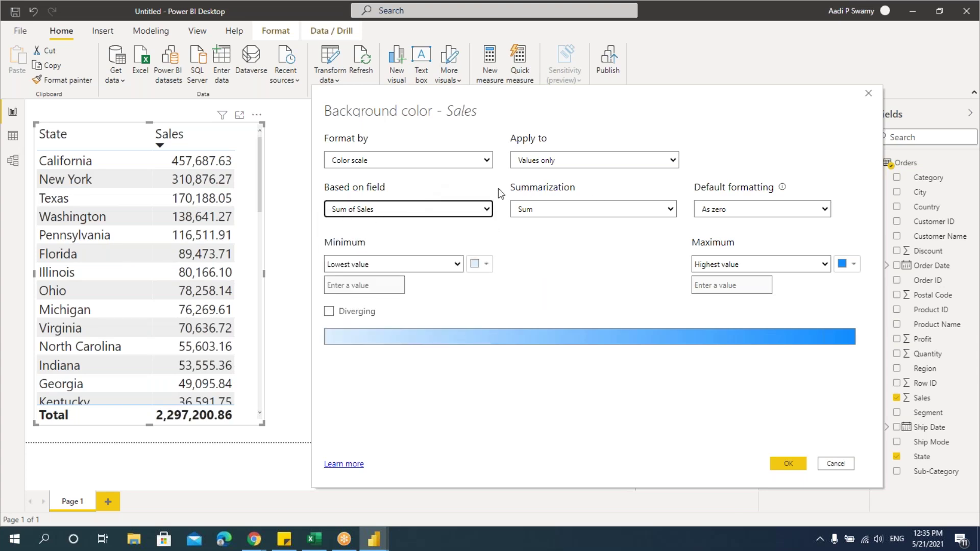
click(547, 211)
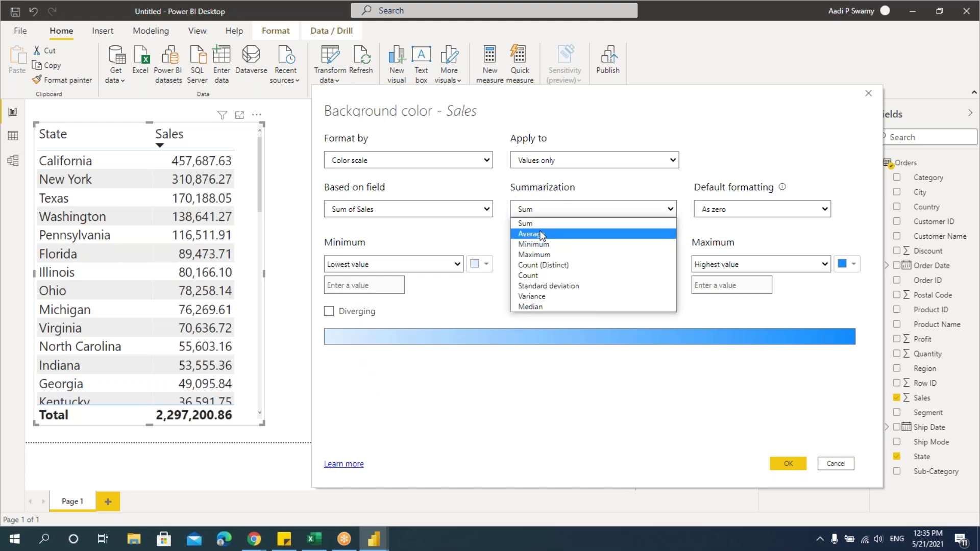
click(526, 223)
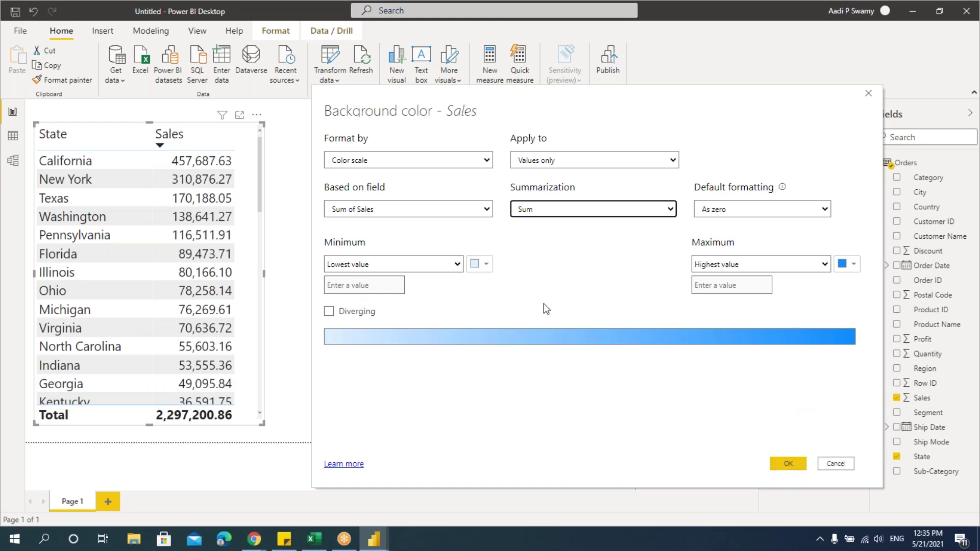
click(789, 464)
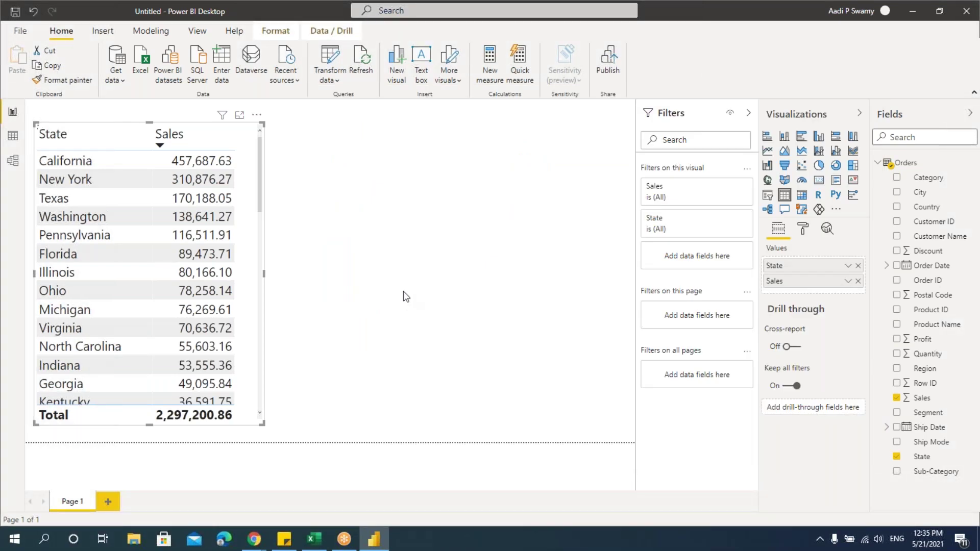
drag(259, 194, 270, 135)
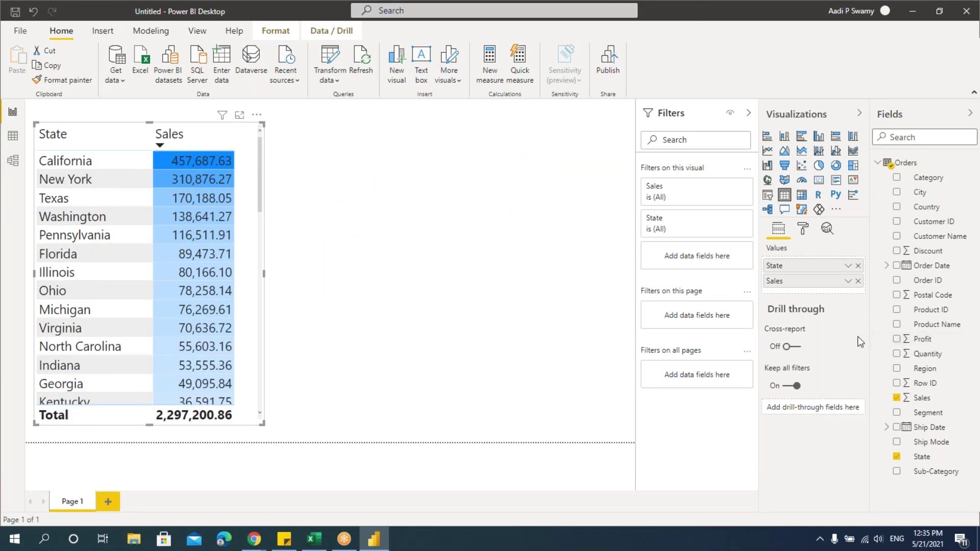
- Turn on the Diverging option for the Sales background color scale and apply it
click(848, 281)
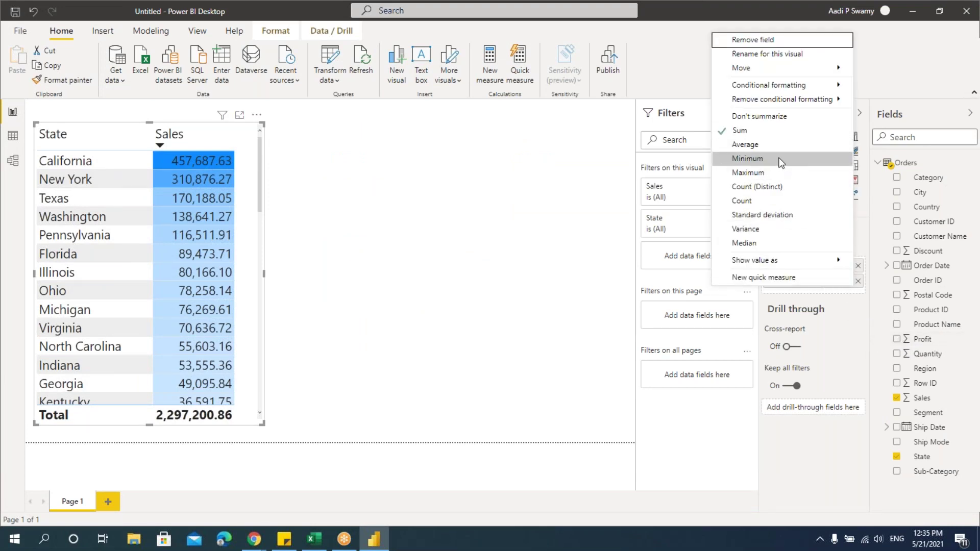
mouse_move(820, 89)
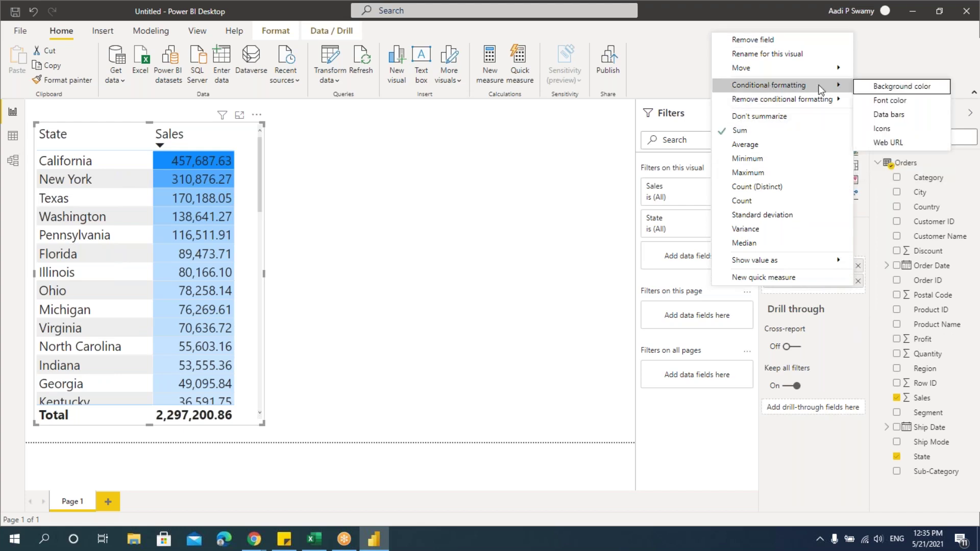
click(880, 85)
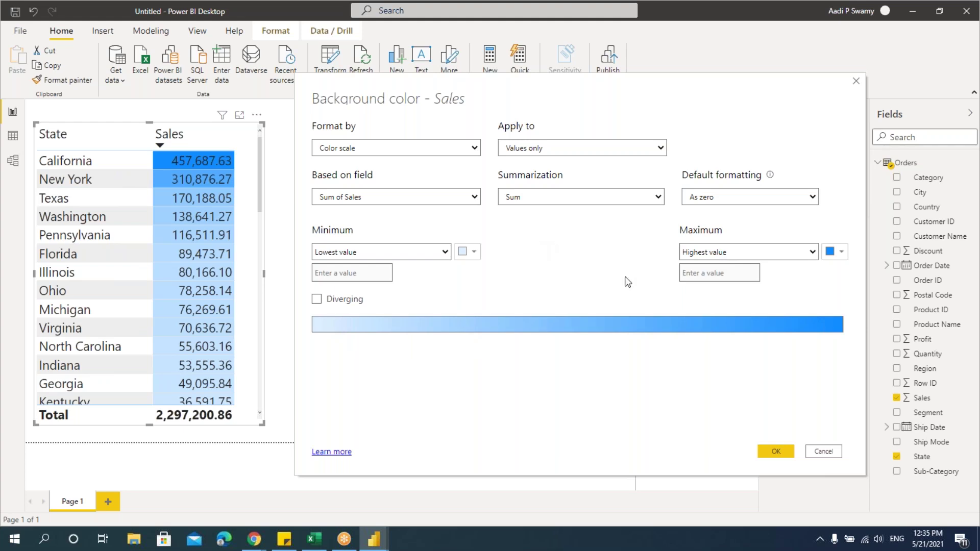
click(335, 303)
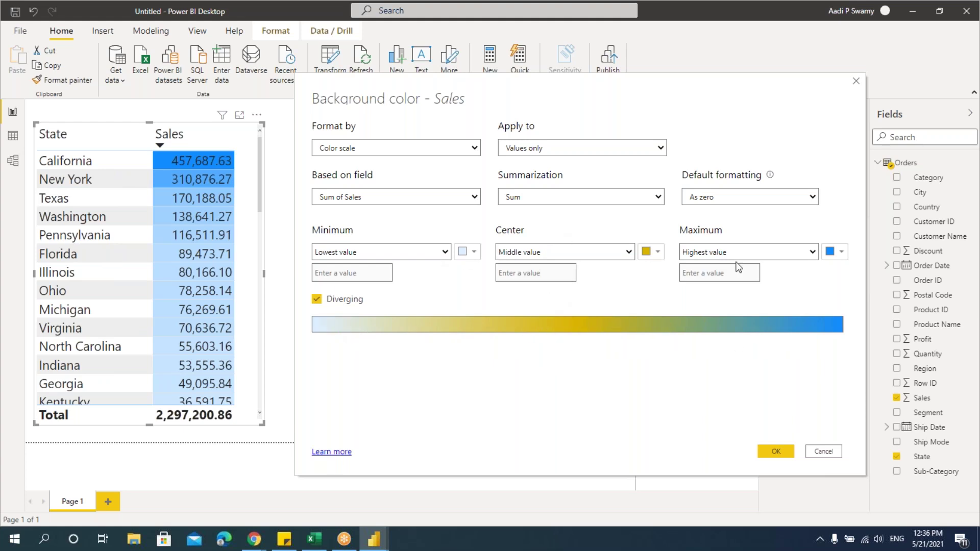
click(767, 451)
mouse_move(259, 196)
mouse_down()
mouse_move(265, 391)
mouse_move(258, 339)
mouse_move(268, 189)
mouse_up()
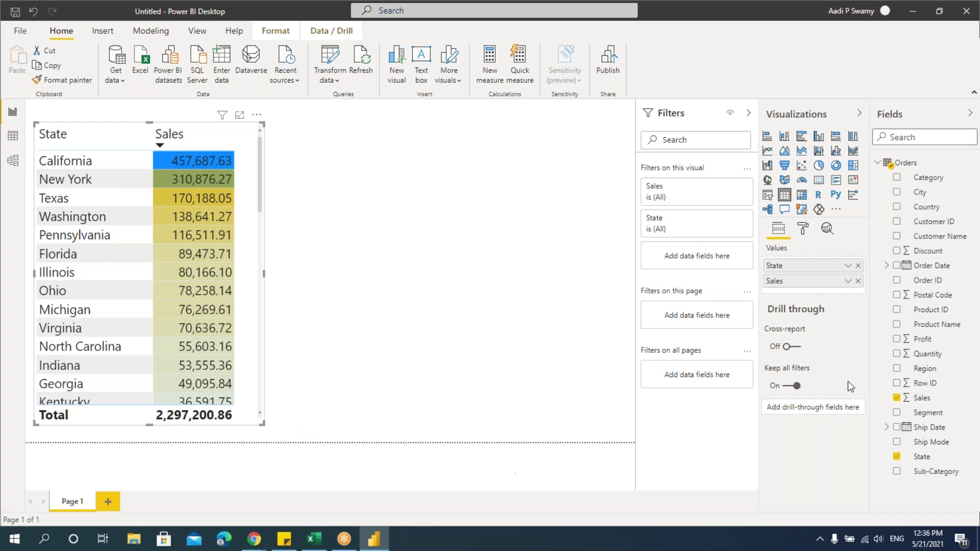
- Set the Minimum and Maximum of the Sales background color scale to Custom and turn off Diverging
click(848, 281)
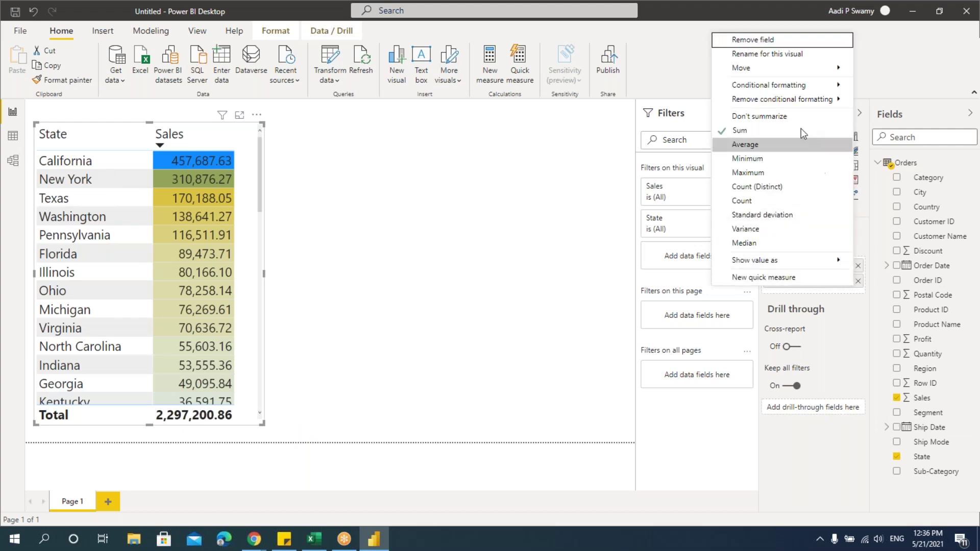
click(837, 85)
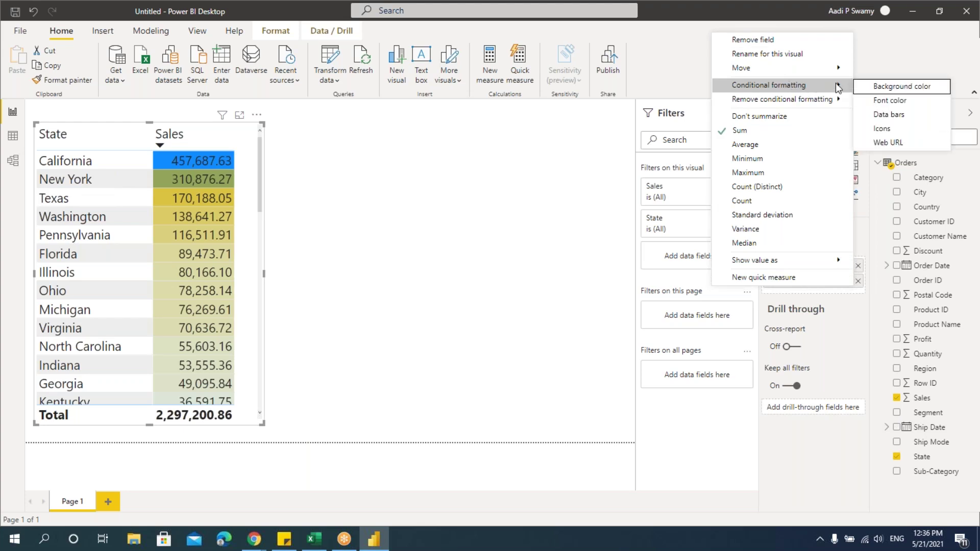
click(897, 87)
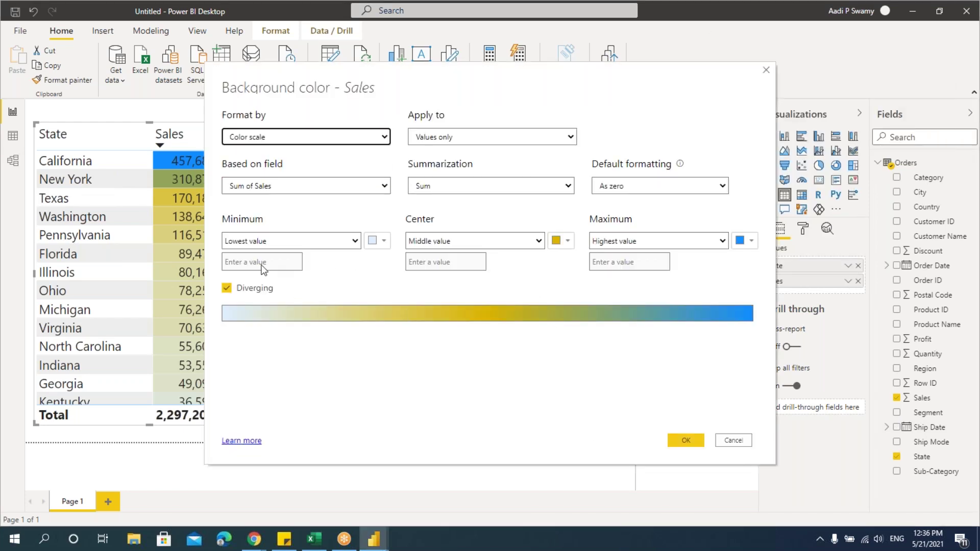
click(356, 240)
click(317, 266)
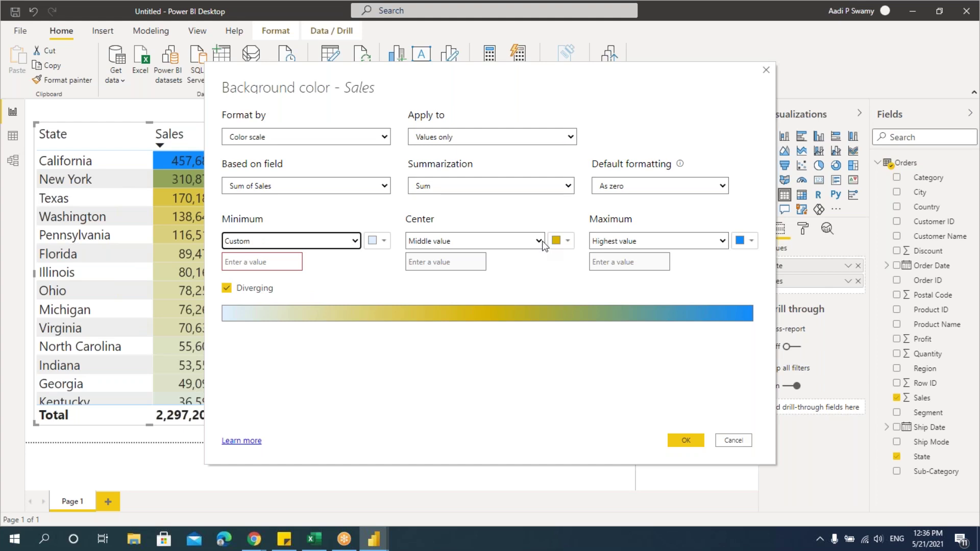
click(722, 241)
click(639, 265)
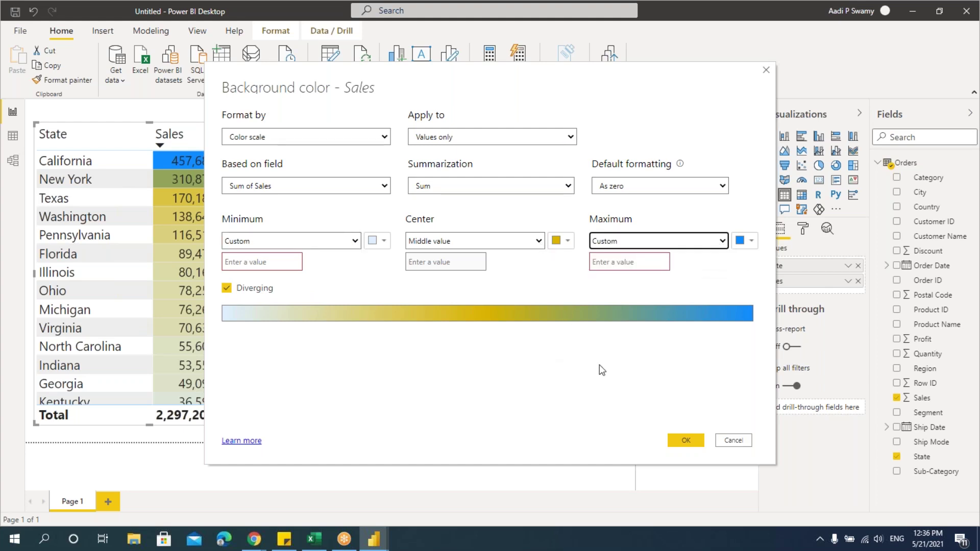
click(227, 288)
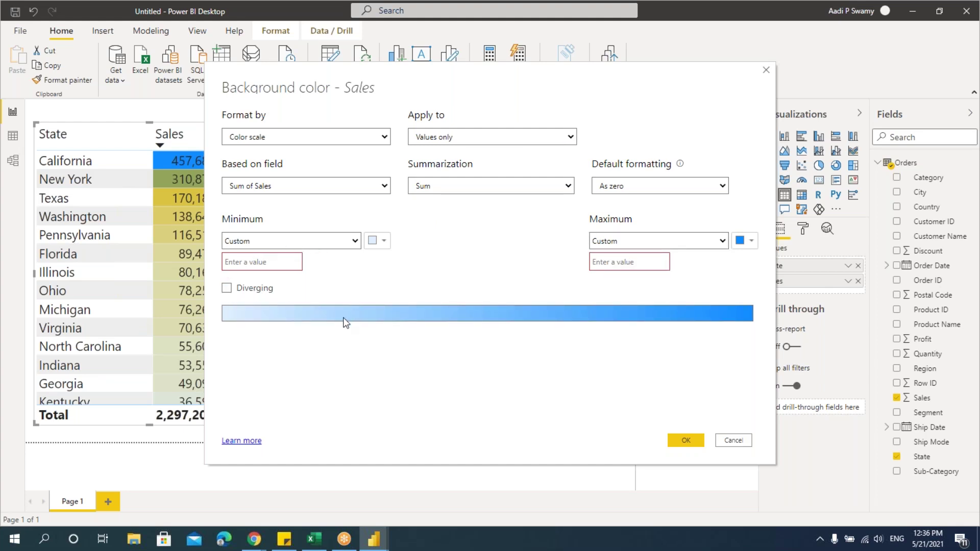
- Enter 25000 as the custom minimum and 100000 as the custom maximum, and apply the color scale
click(274, 261)
drag(433, 86, 522, 104)
click(332, 281)
text(25000)
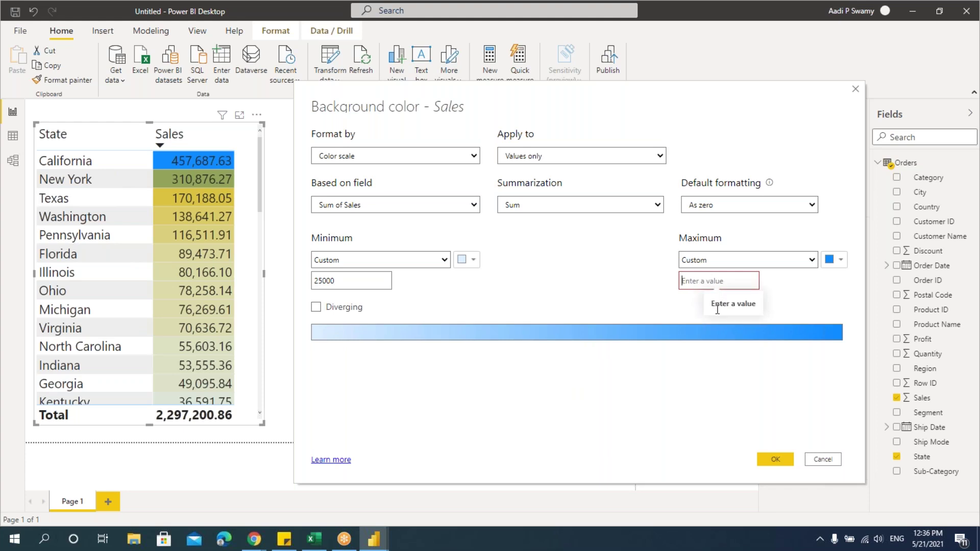
text(100000)
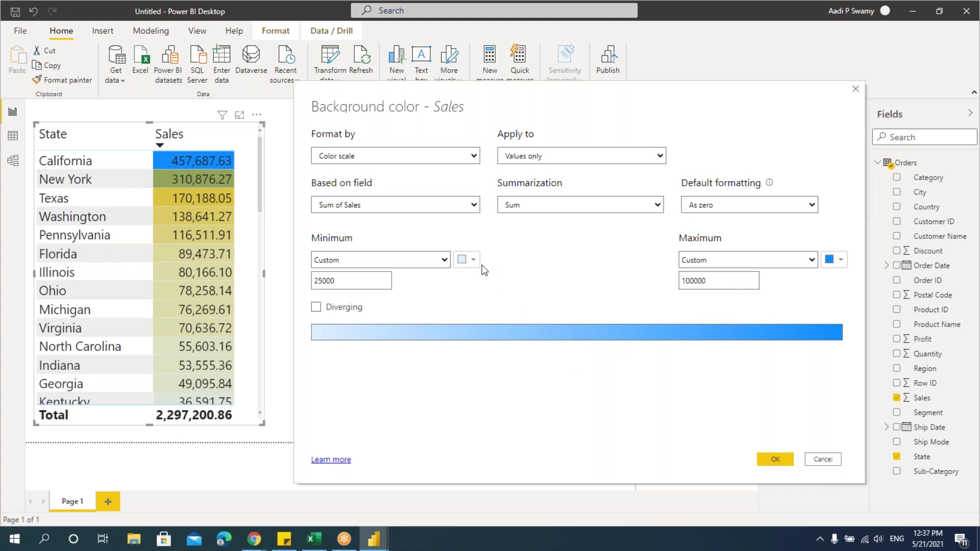
click(776, 459)
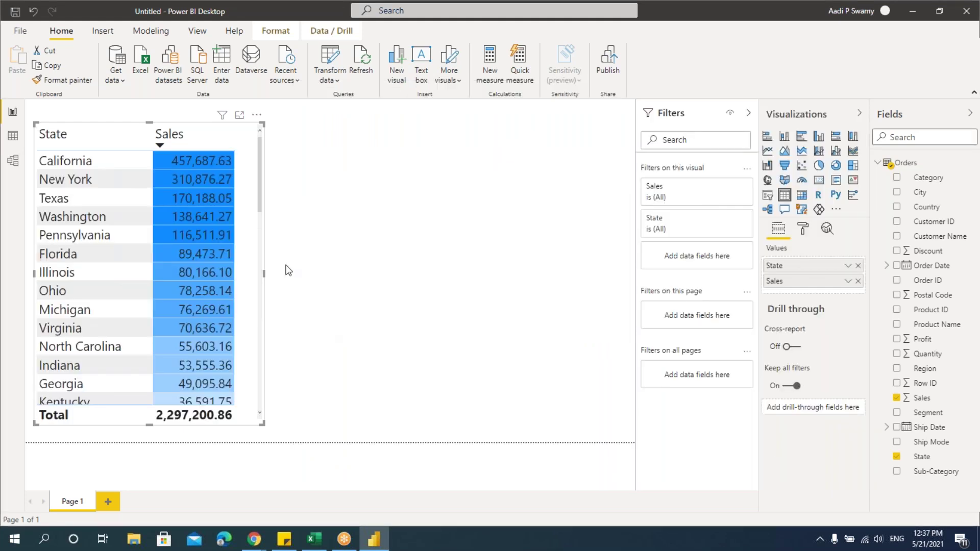
- Set the Sales background color scale back to Lowest value for the minimum and Highest value for the maximum, and apply it
drag(259, 198, 276, 267)
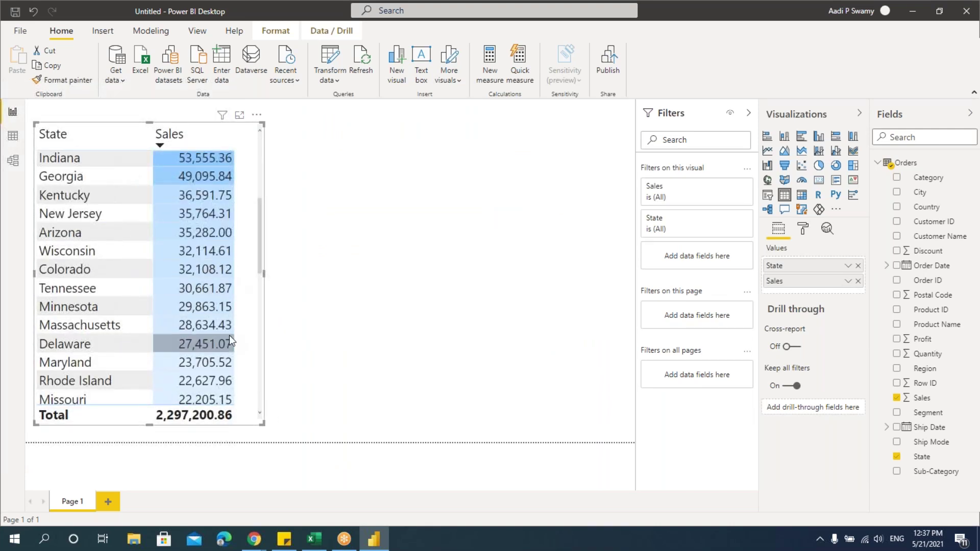
scroll(226, 339, up, 1)
drag(265, 244, 271, 179)
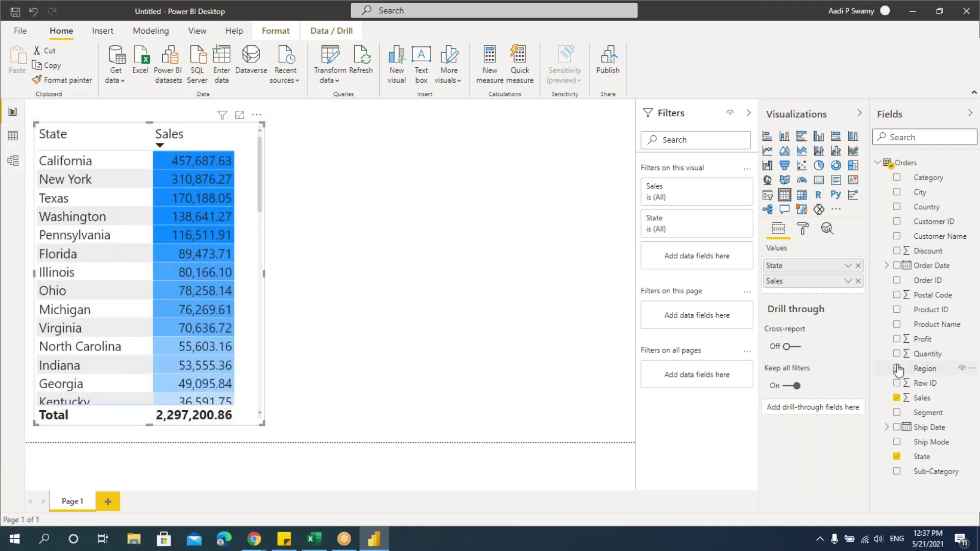
click(848, 280)
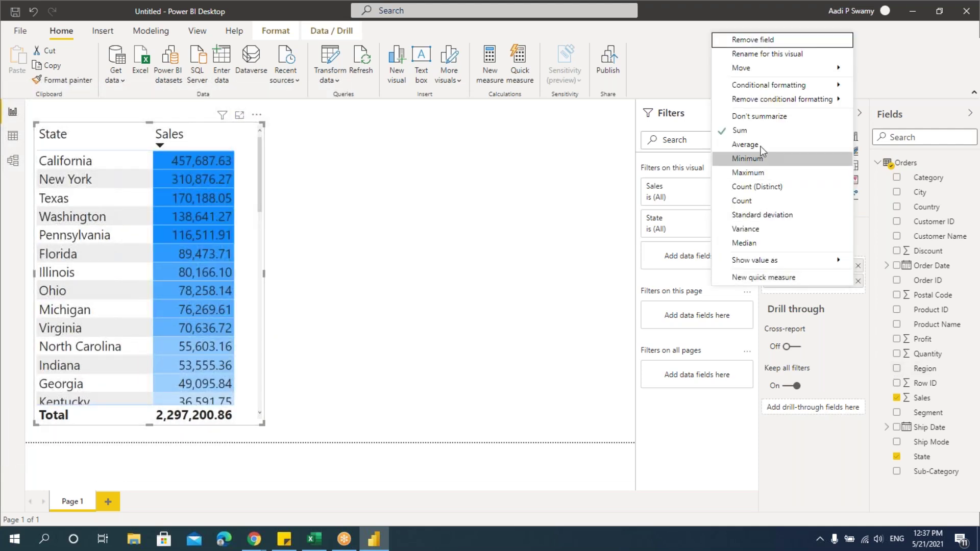
mouse_move(776, 85)
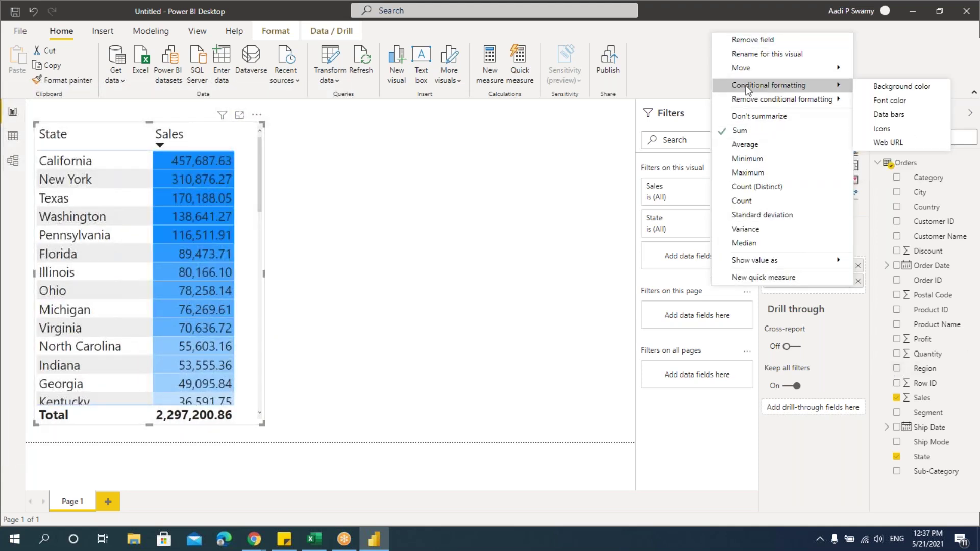
click(876, 87)
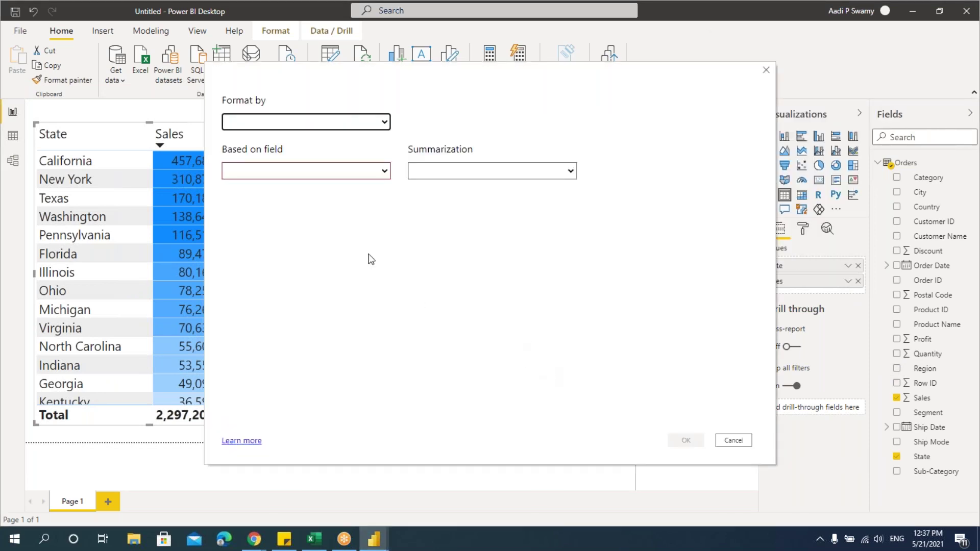
click(433, 276)
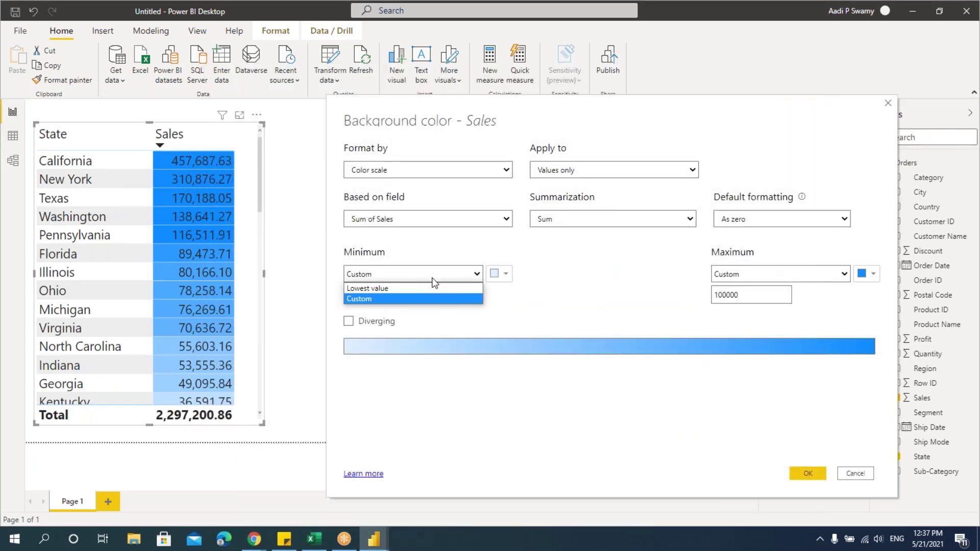
click(415, 289)
click(781, 274)
click(760, 289)
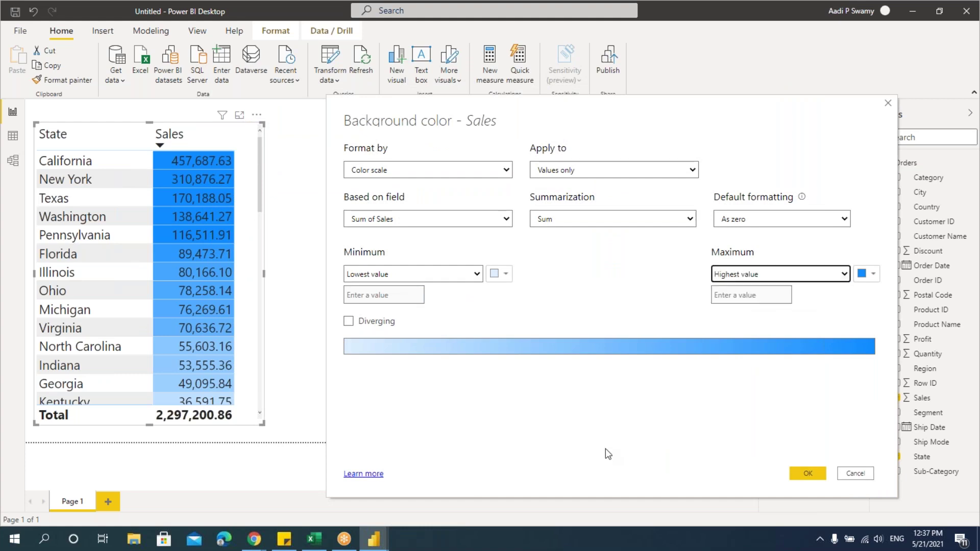
click(808, 473)
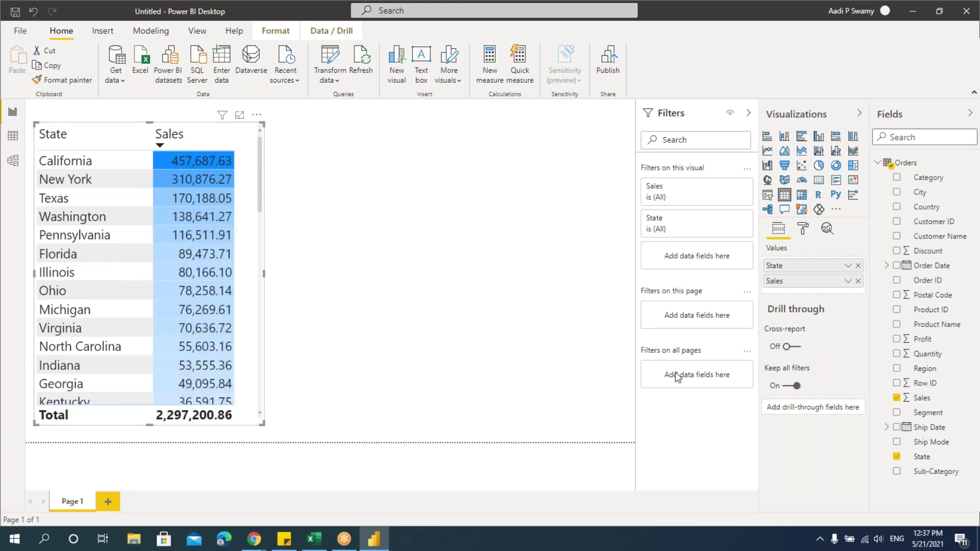
- Give the Sales background color scale a custom minimum of 25000 and apply it
click(848, 281)
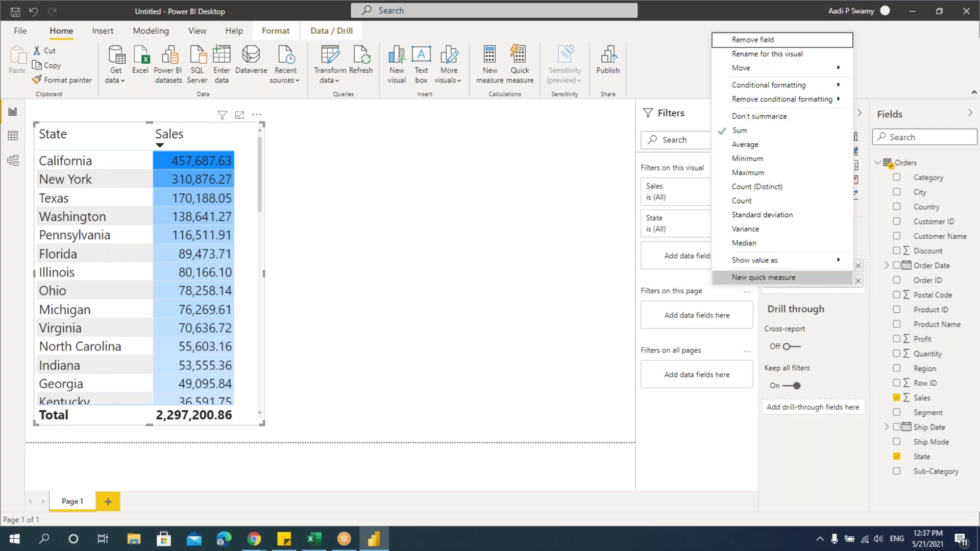
mouse_move(770, 85)
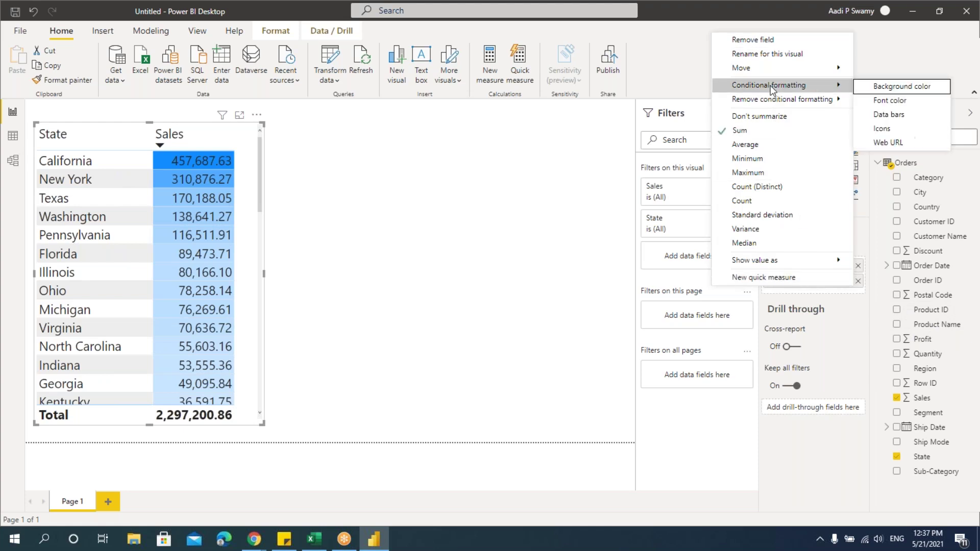
click(871, 87)
click(268, 241)
click(260, 266)
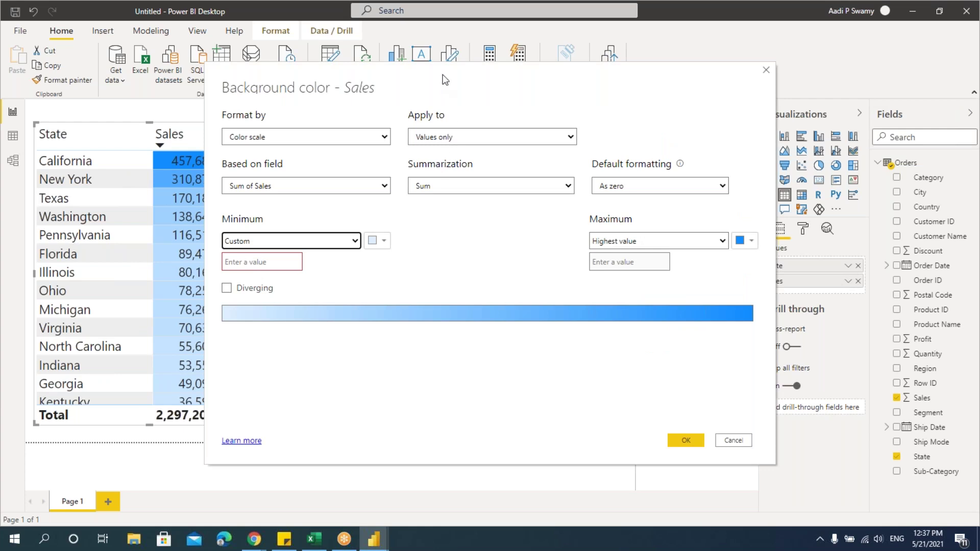
drag(444, 80, 582, 94)
click(414, 277)
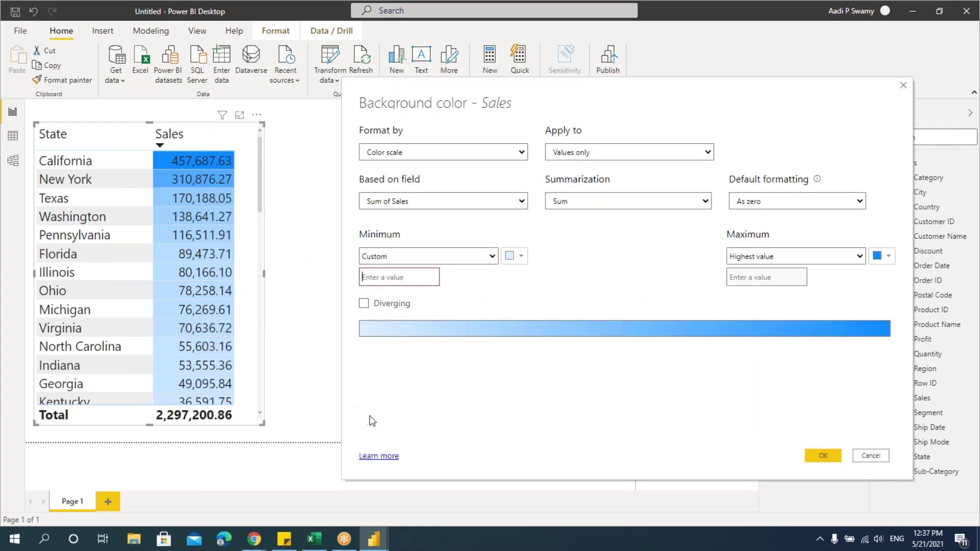
text(25000)
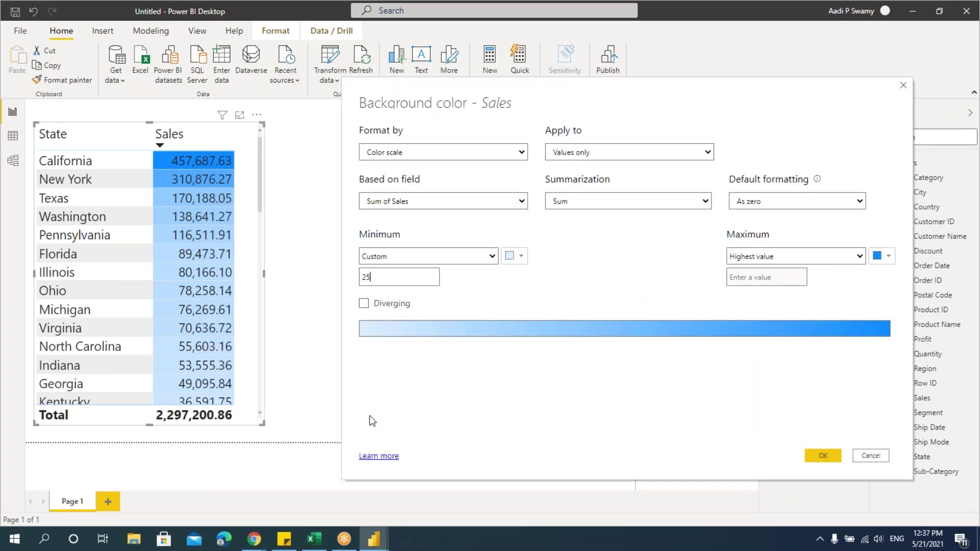
click(824, 456)
- Set the Sales background color scale to a custom maximum of 50000 with Lowest value as the minimum, and apply it
drag(260, 183, 262, 148)
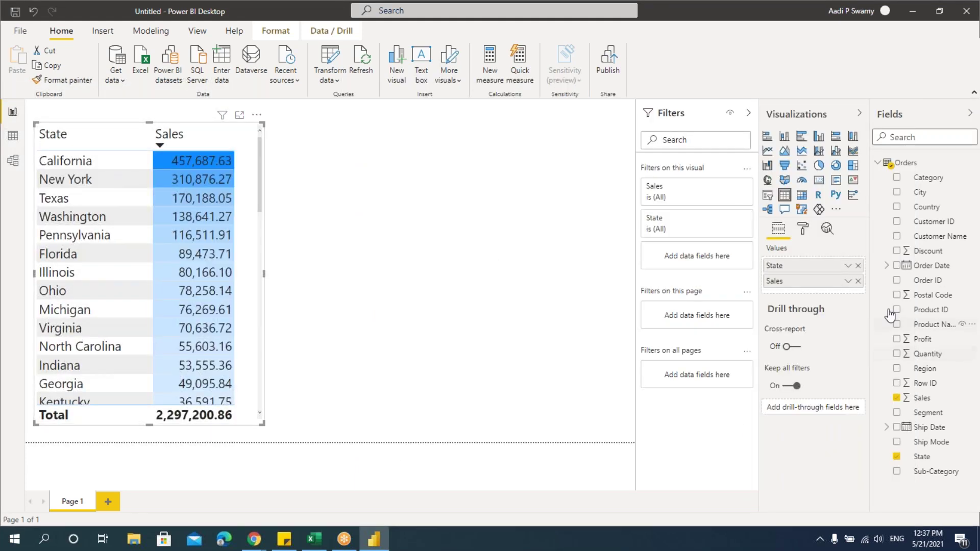
click(848, 280)
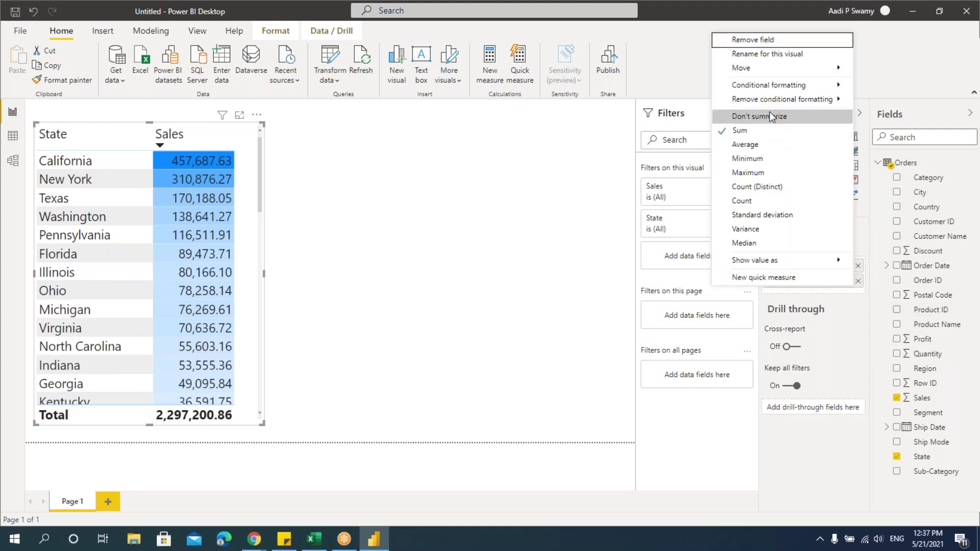
click(668, 312)
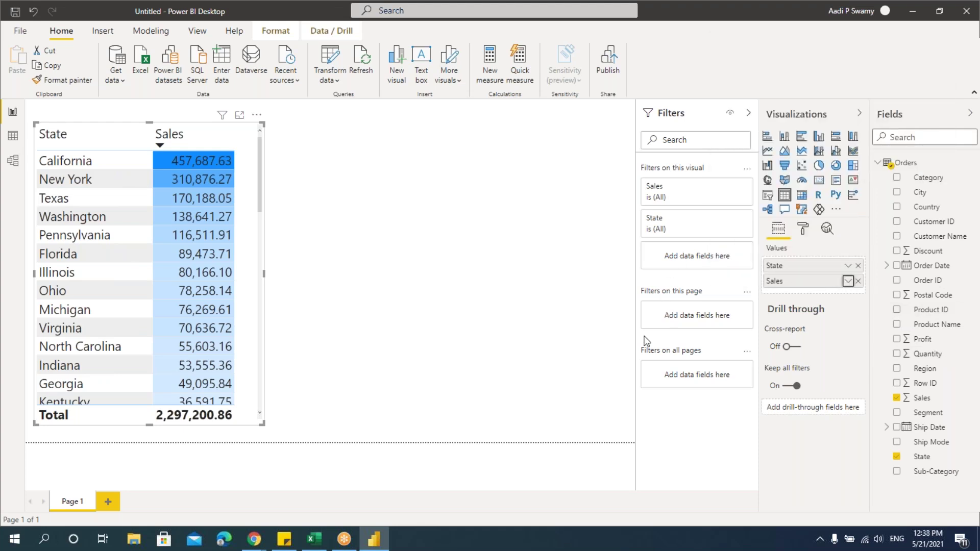
click(659, 241)
click(624, 262)
click(628, 262)
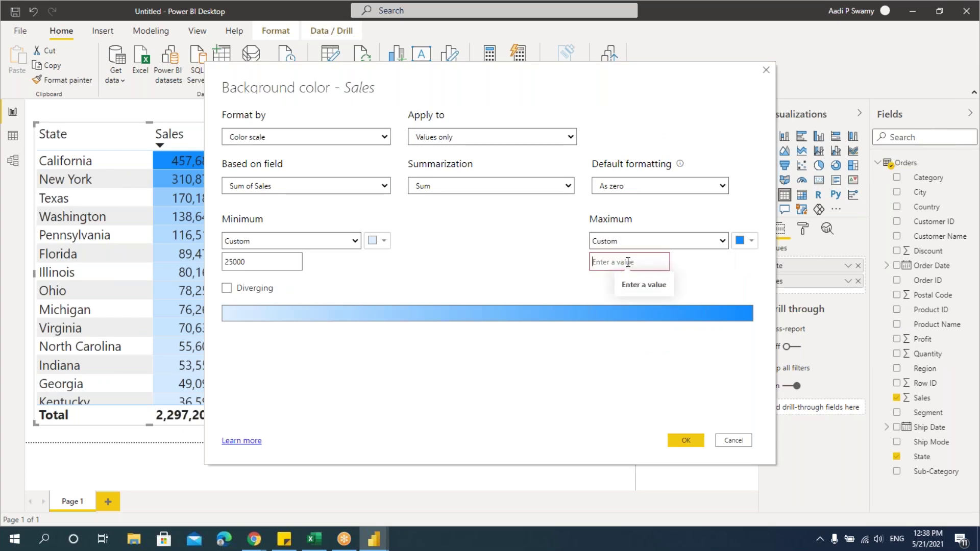
text(50000)
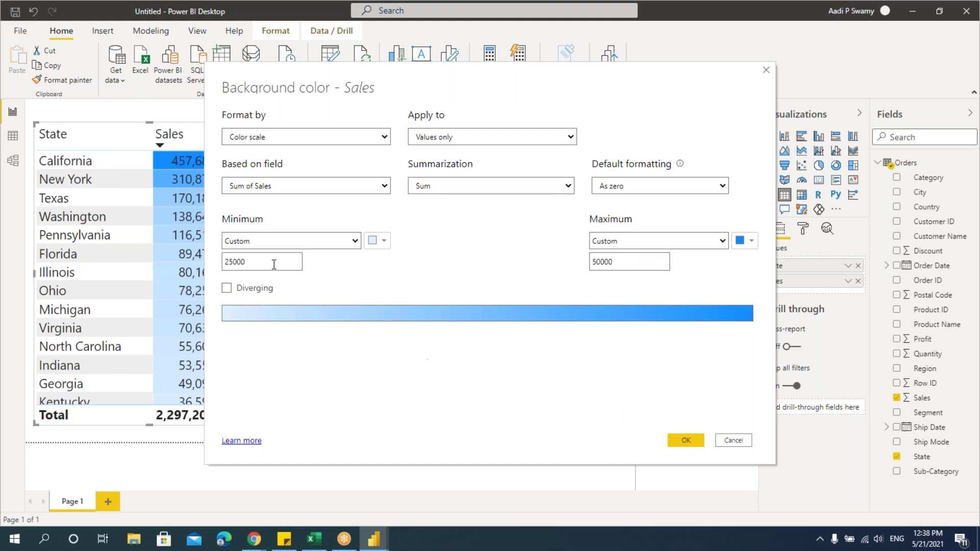
click(281, 241)
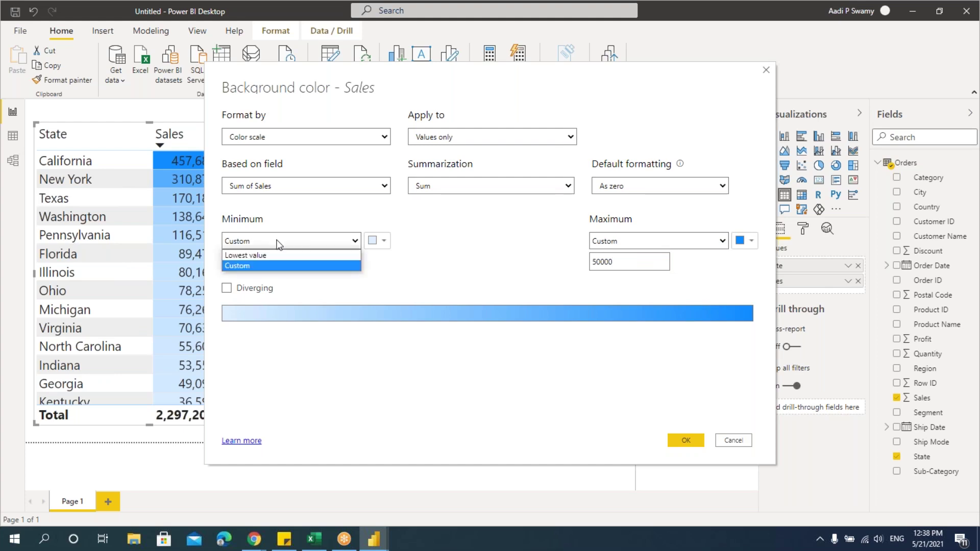
click(271, 255)
click(686, 440)
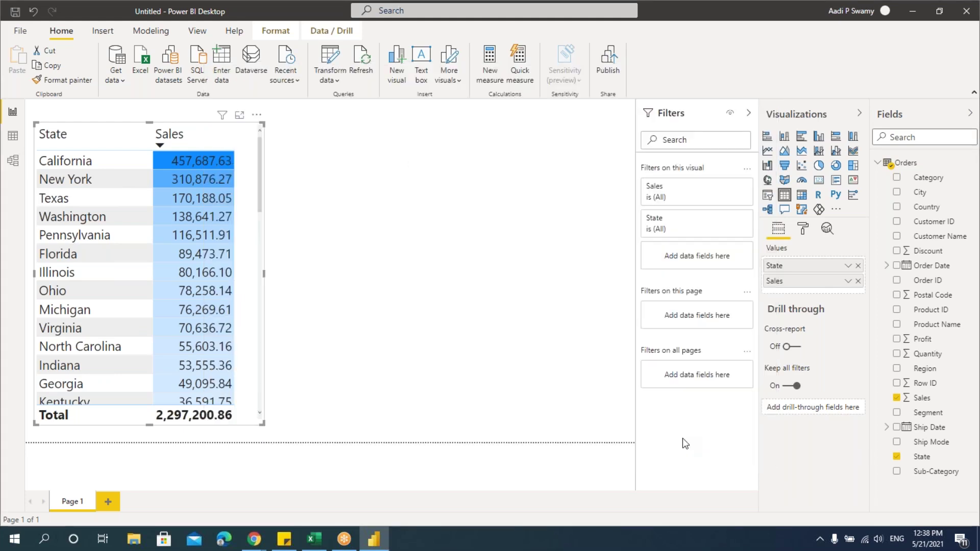
- Set the minimum color of the Sales background color scale to the custom red #FF0000
drag(259, 183, 260, 222)
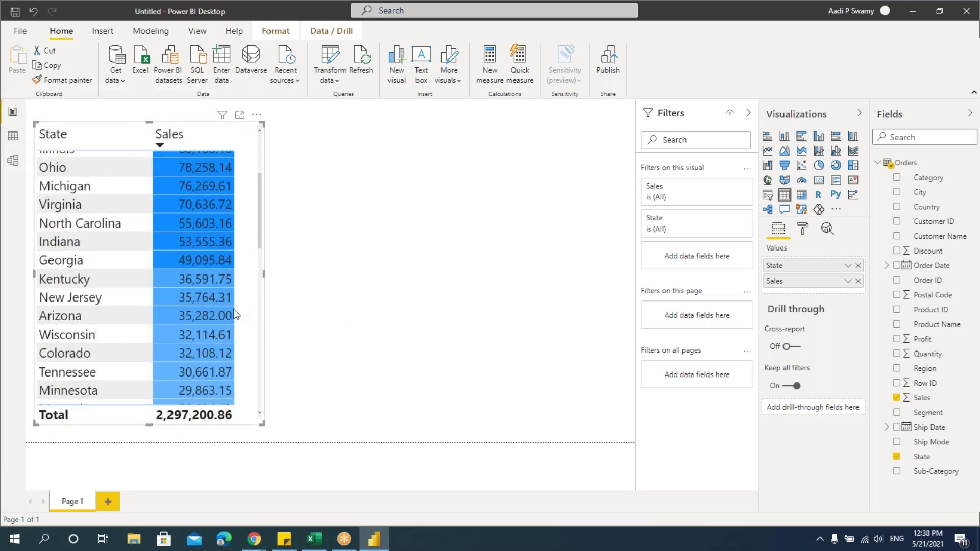
scroll(230, 311, up, 3)
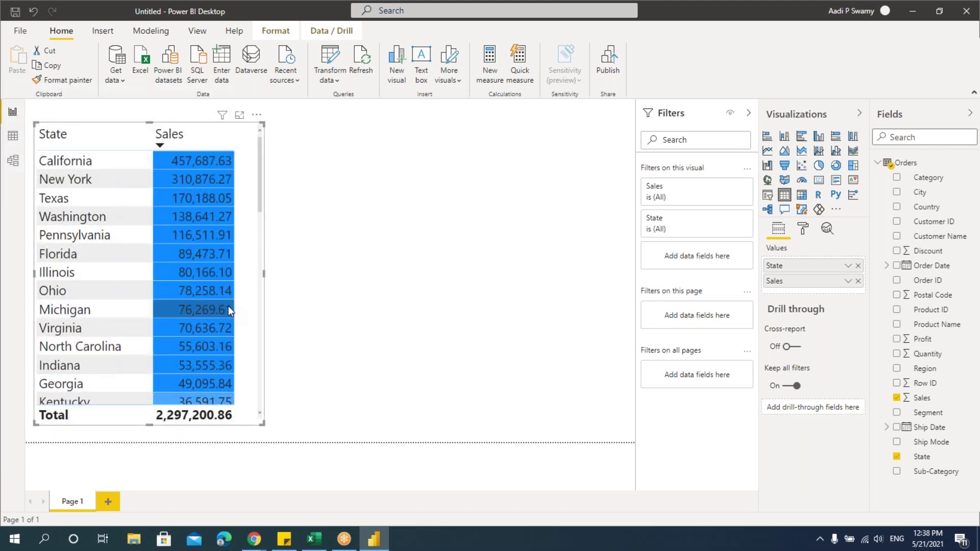
scroll(228, 305, down, 10)
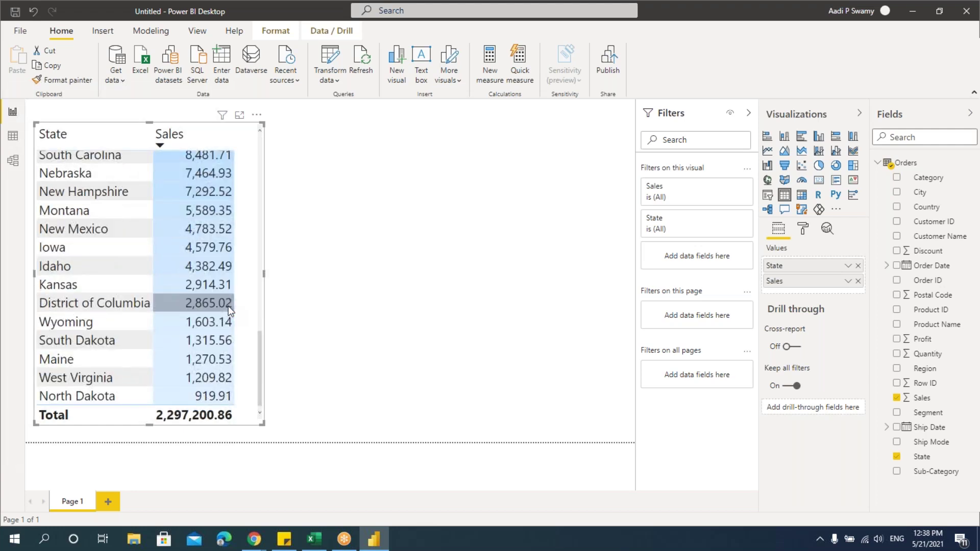
drag(259, 391, 269, 149)
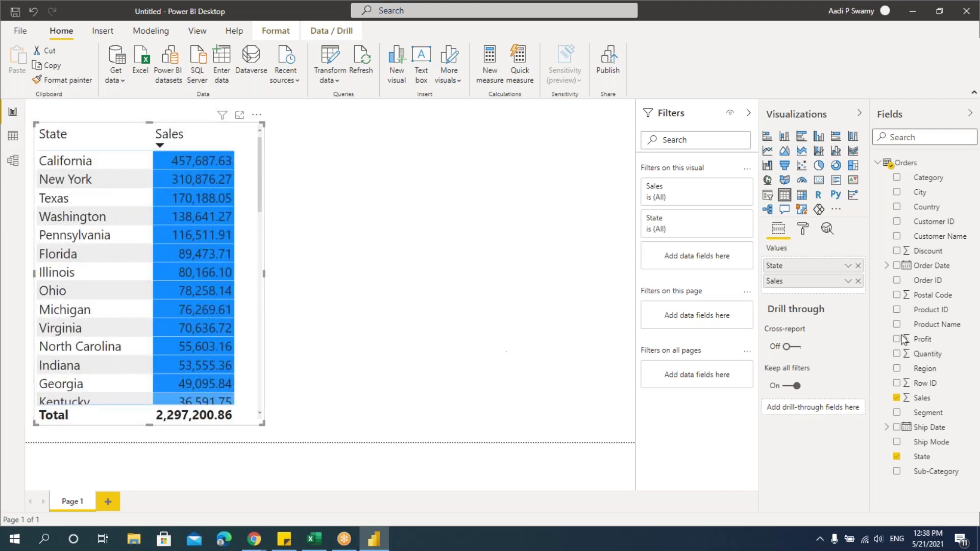
click(848, 281)
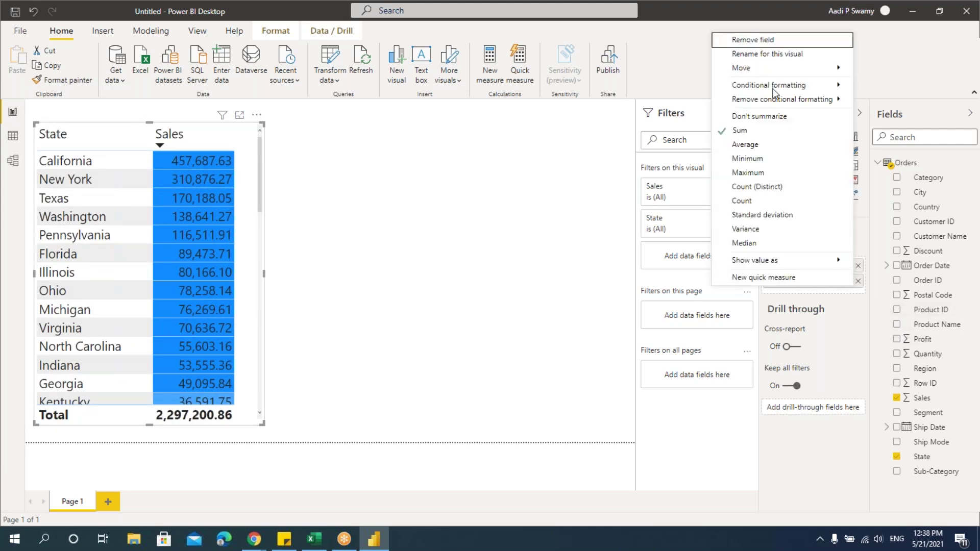
mouse_move(766, 85)
click(895, 84)
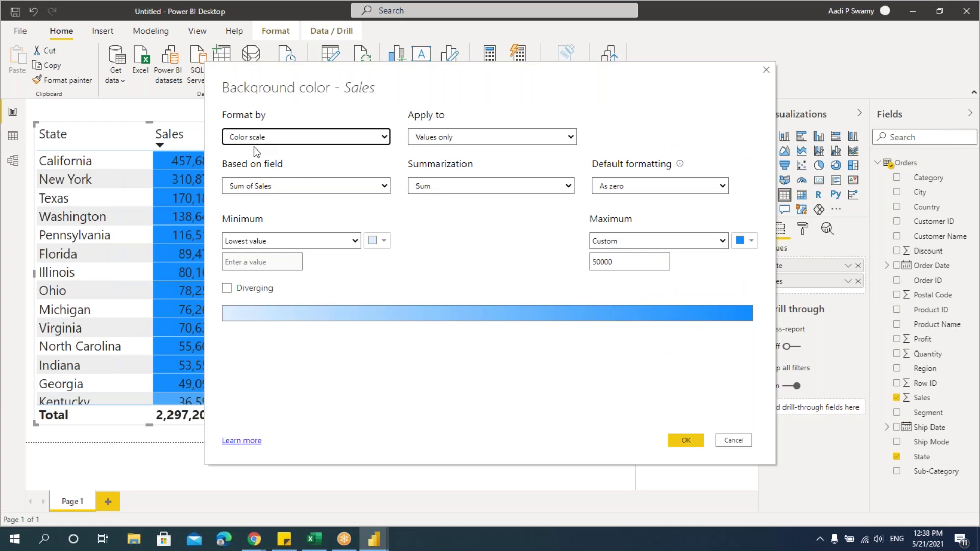
click(389, 243)
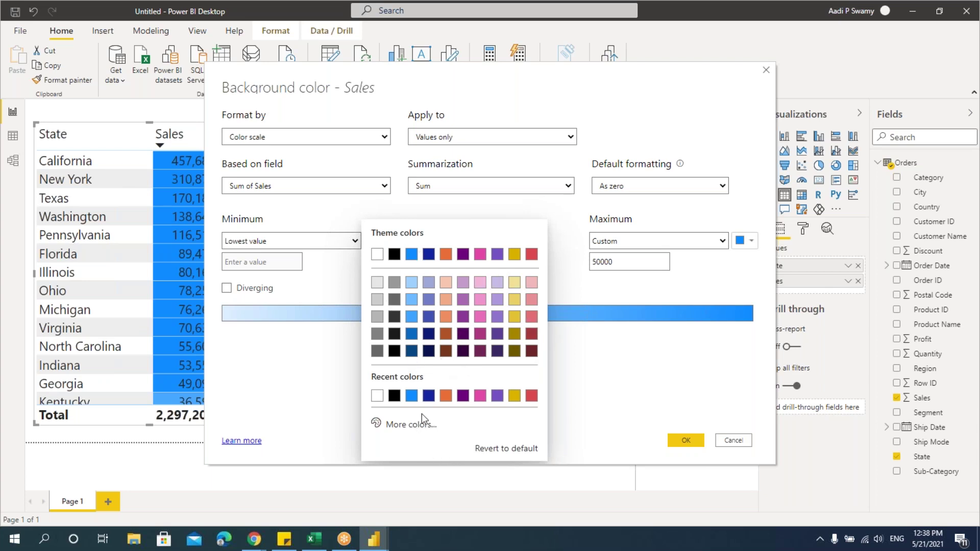
click(414, 425)
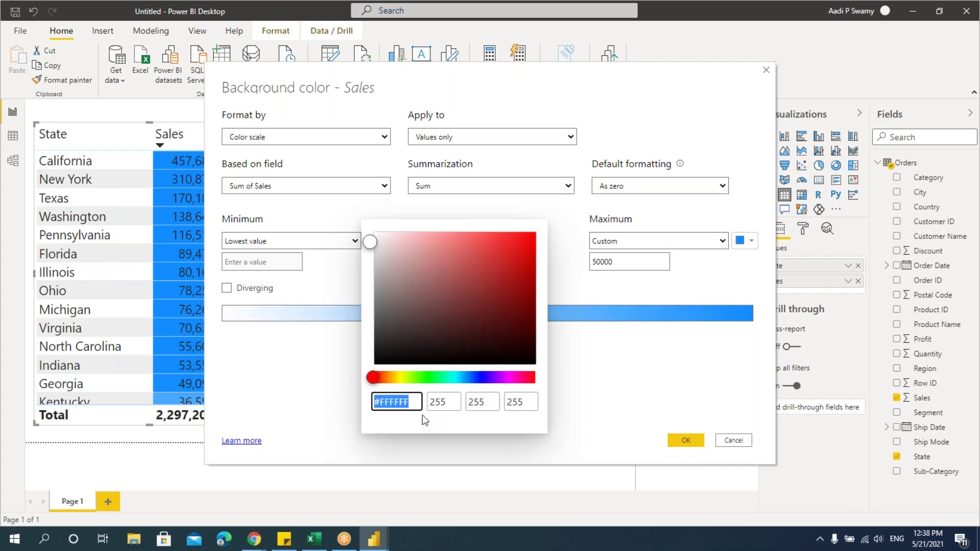
drag(518, 263, 543, 218)
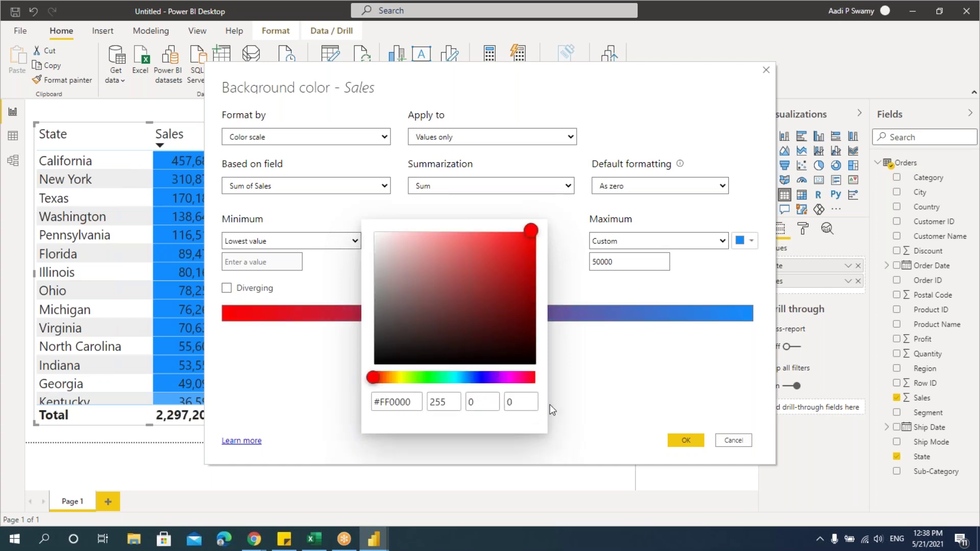
click(589, 385)
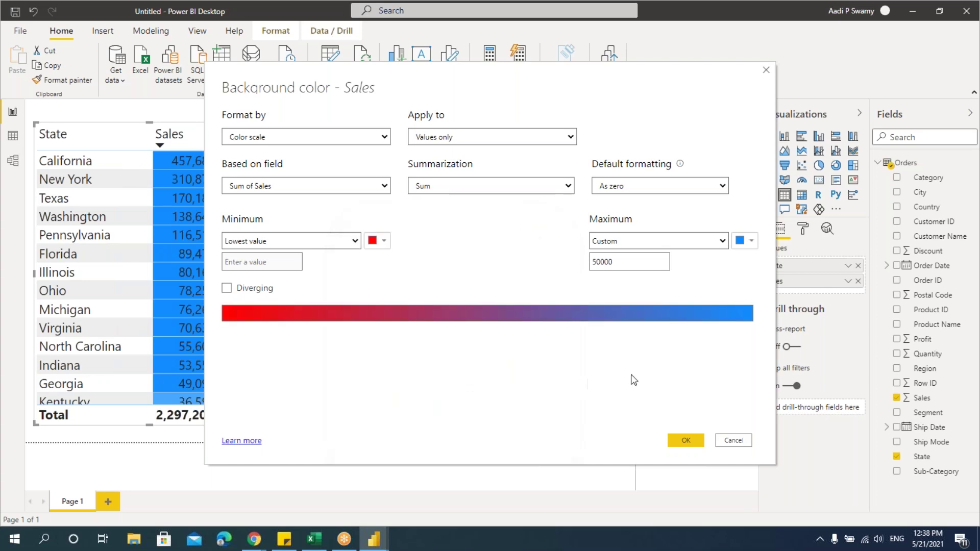
- Set the maximum color of the Sales background color scale to a custom bright green and apply the formatting
click(745, 242)
click(628, 426)
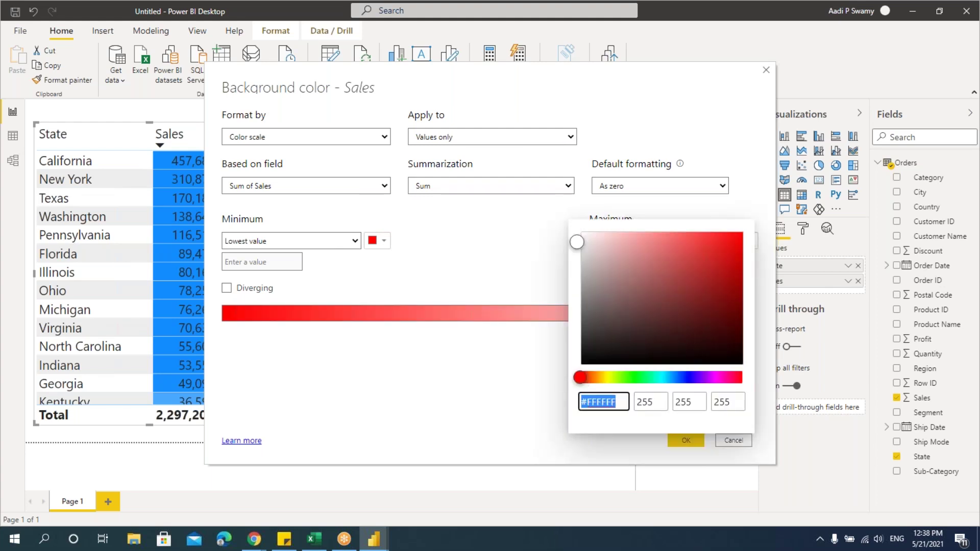
click(634, 379)
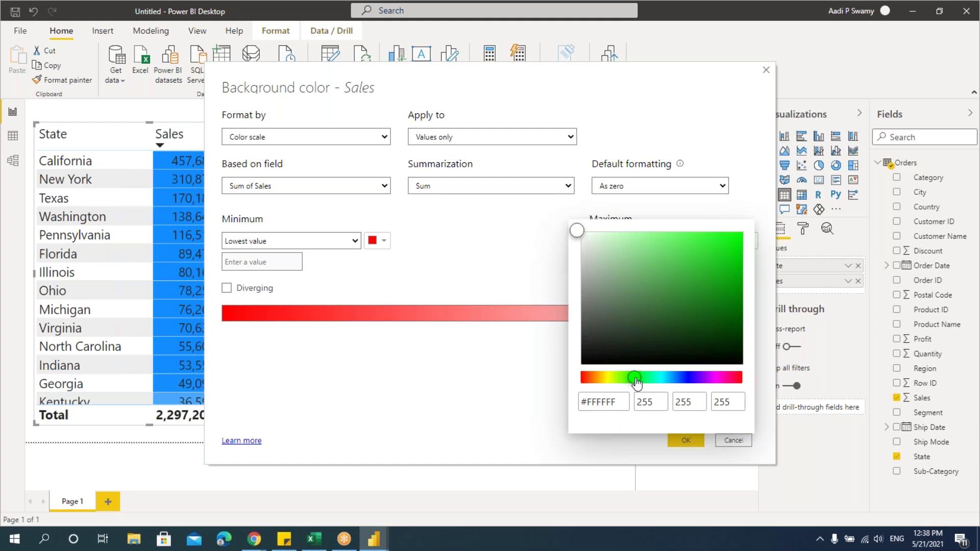
click(718, 292)
mouse_move(729, 297)
mouse_down()
mouse_move(750, 292)
mouse_move(720, 224)
mouse_move(739, 240)
mouse_move(738, 230)
mouse_up()
click(446, 409)
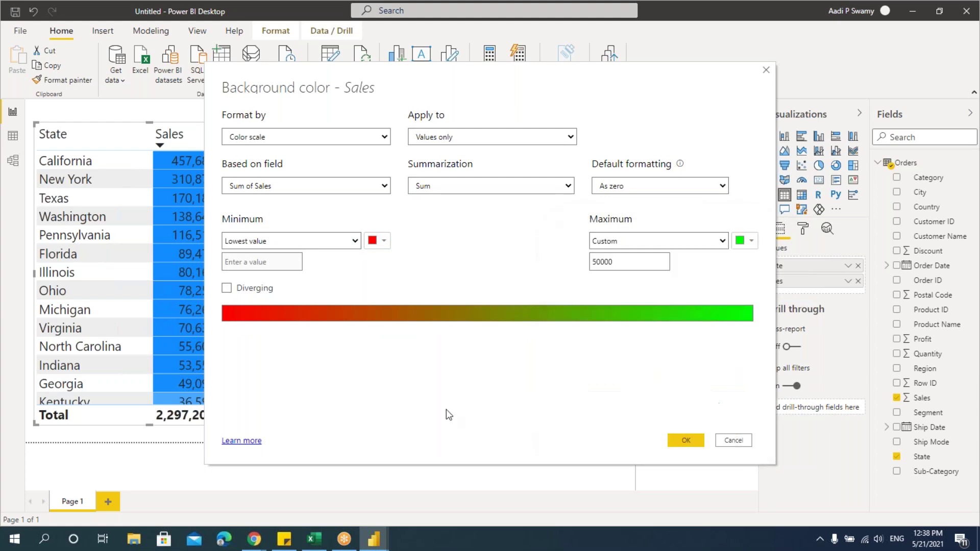
click(684, 441)
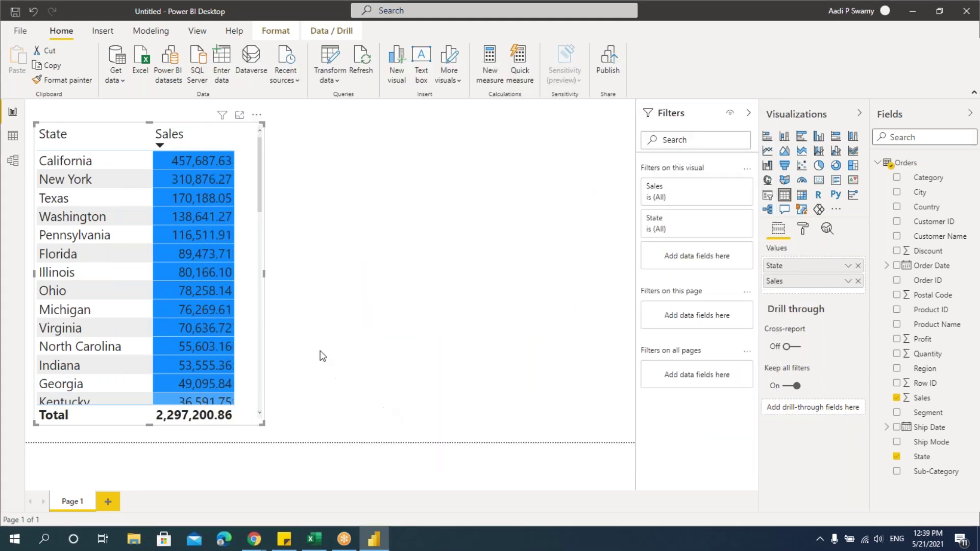
- Reopen the background color conditional formatting for Sales and set it to format by Rules
scroll(259, 219, down, 10)
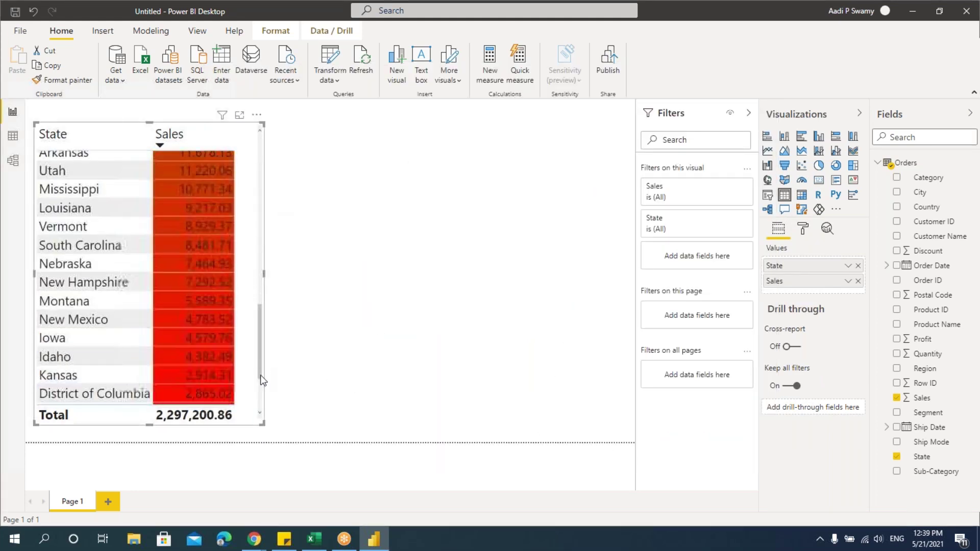
scroll(255, 297, up, 5)
scroll(259, 262, up, 5)
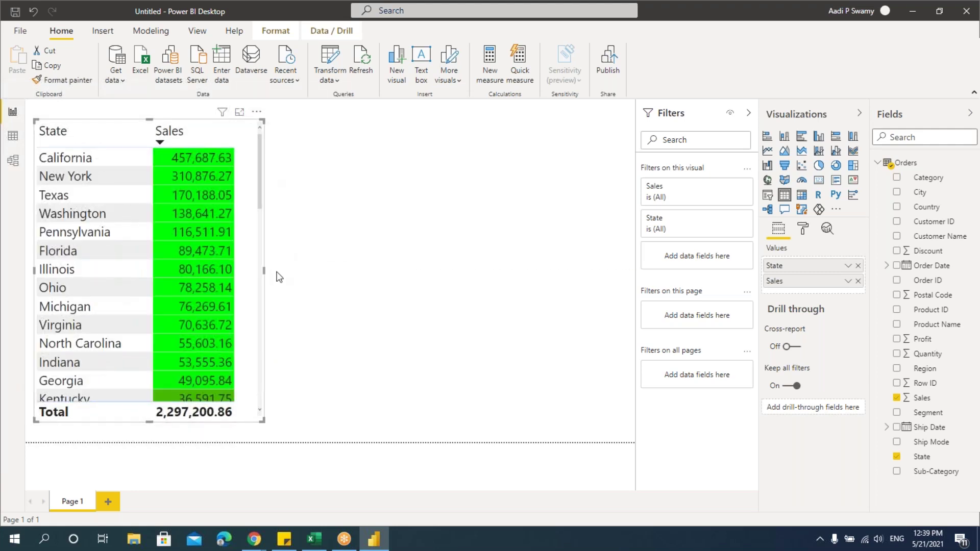
click(848, 281)
mouse_move(805, 90)
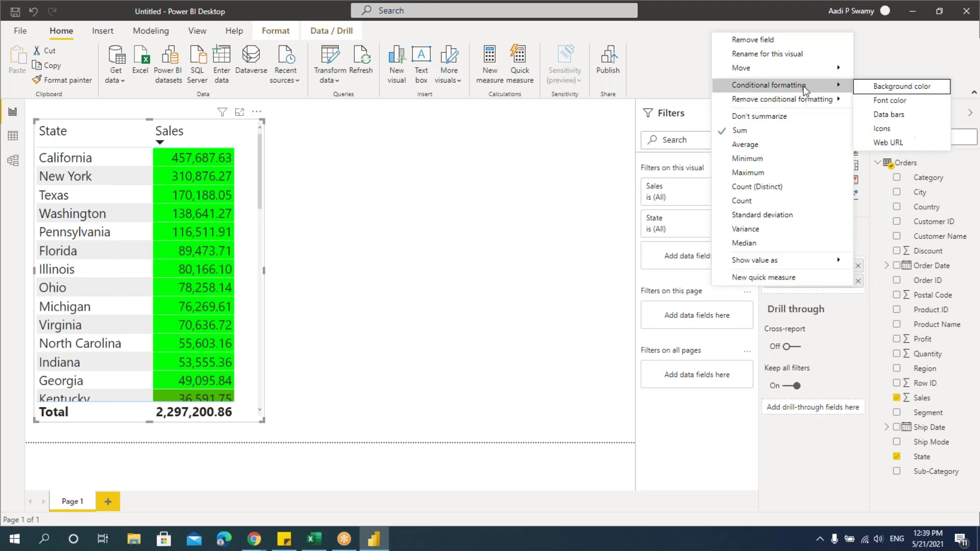
click(889, 87)
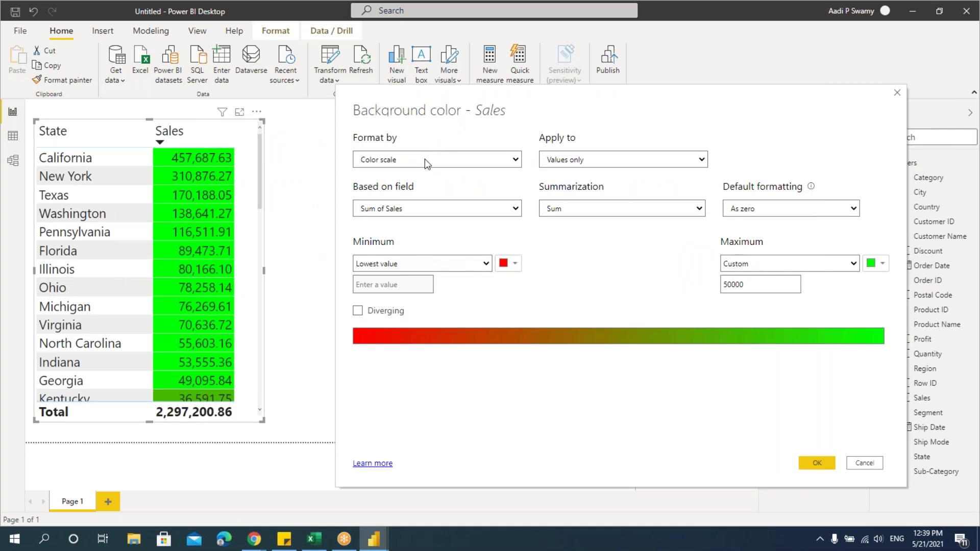
click(403, 161)
click(398, 184)
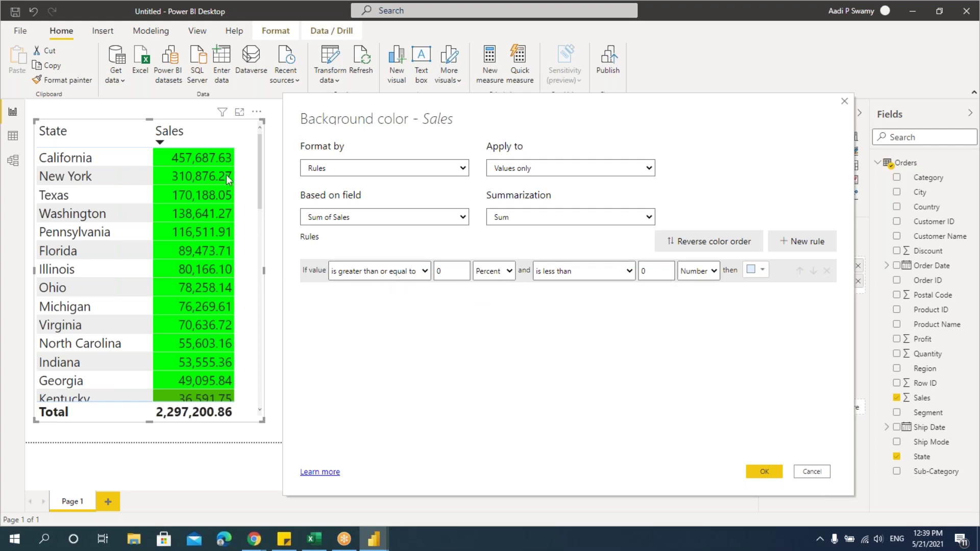
- Define the first rule: Sales greater than or equal to 0 Number and less than 25000 Number, colored red
click(508, 271)
click(489, 286)
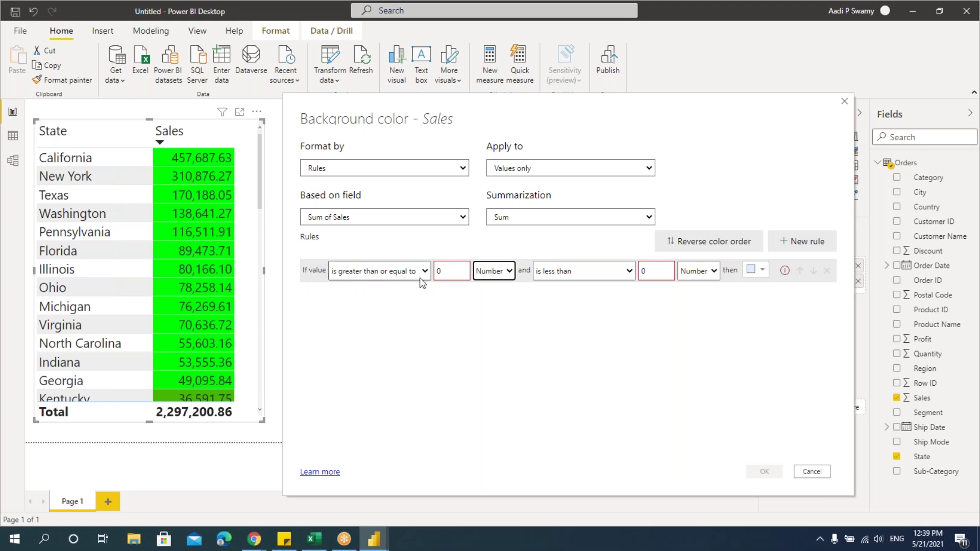
double_click(451, 272)
double_click(667, 270)
text(25000)
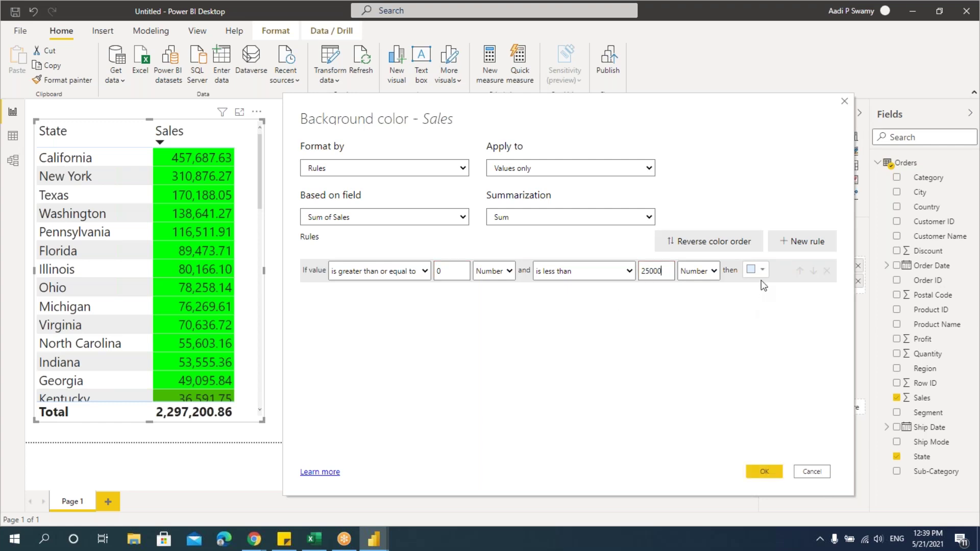
click(762, 273)
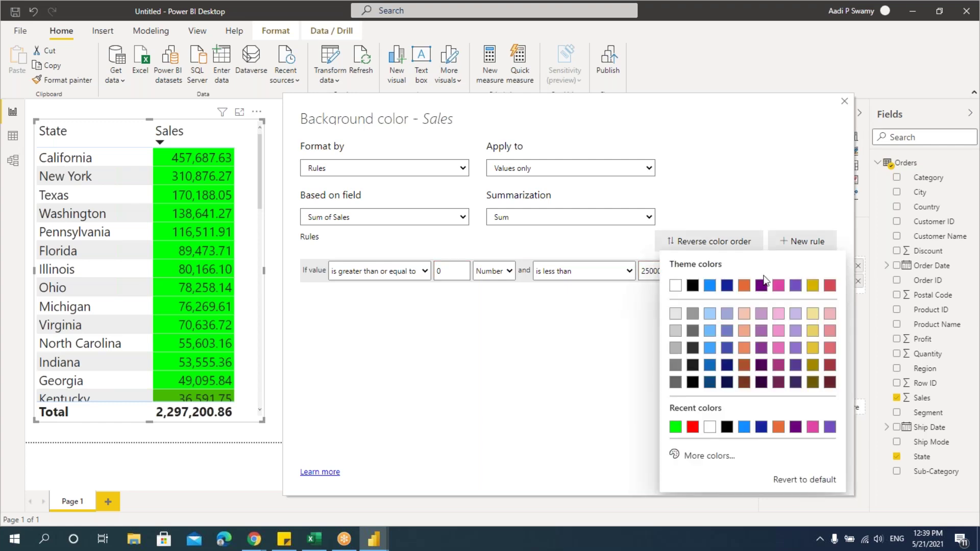
click(695, 427)
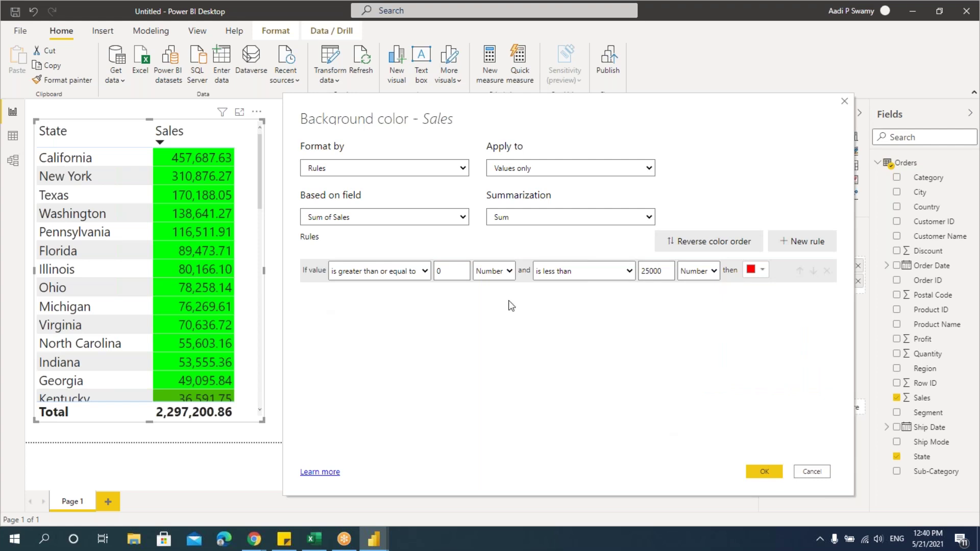
- Add a second rule for Sales greater than or equal to 25000 Number and less than 100000 Number, colored gold
click(805, 247)
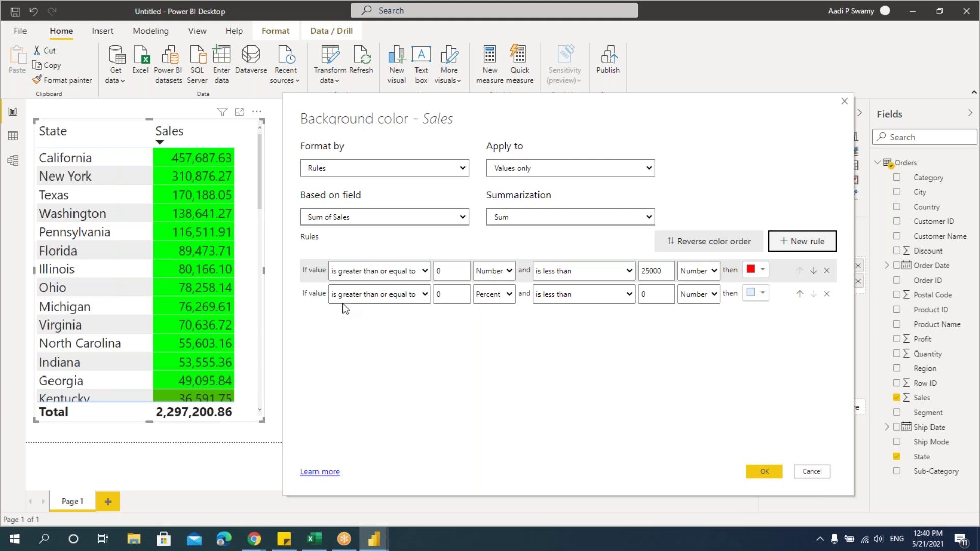
key(Tab)
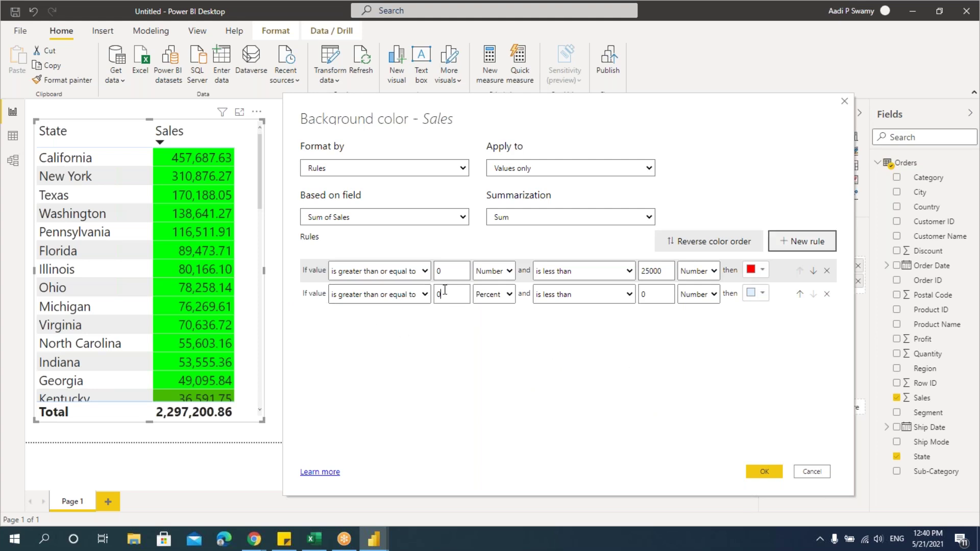
text(25000)
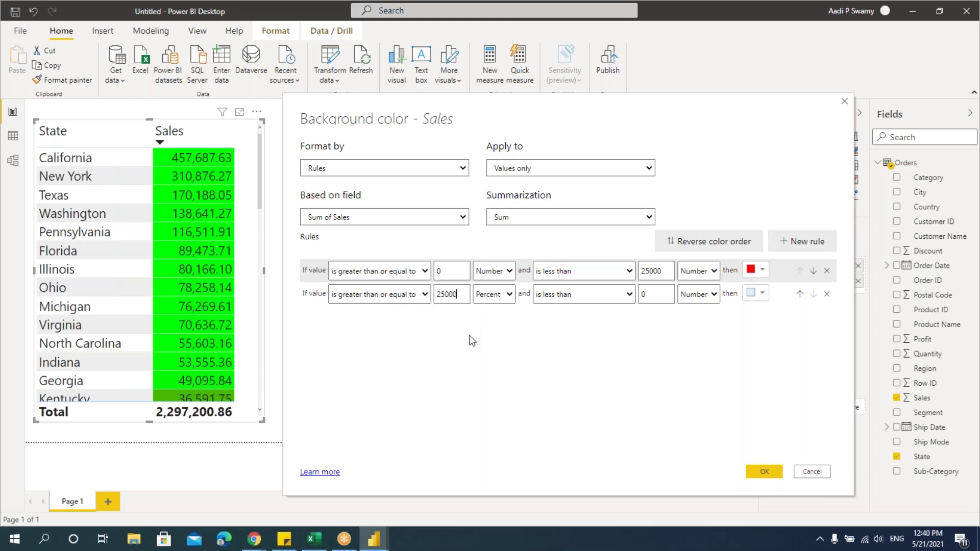
click(504, 299)
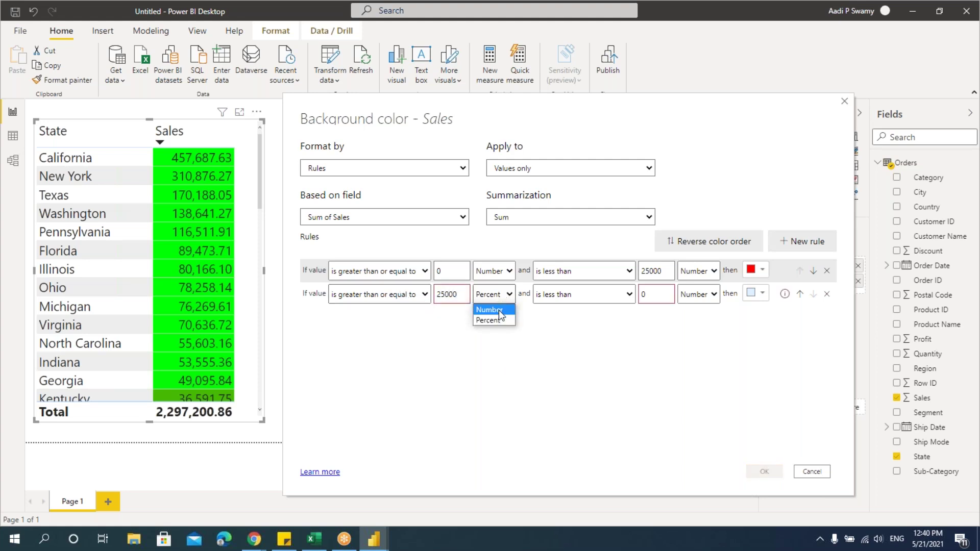
click(647, 294)
text(100000)
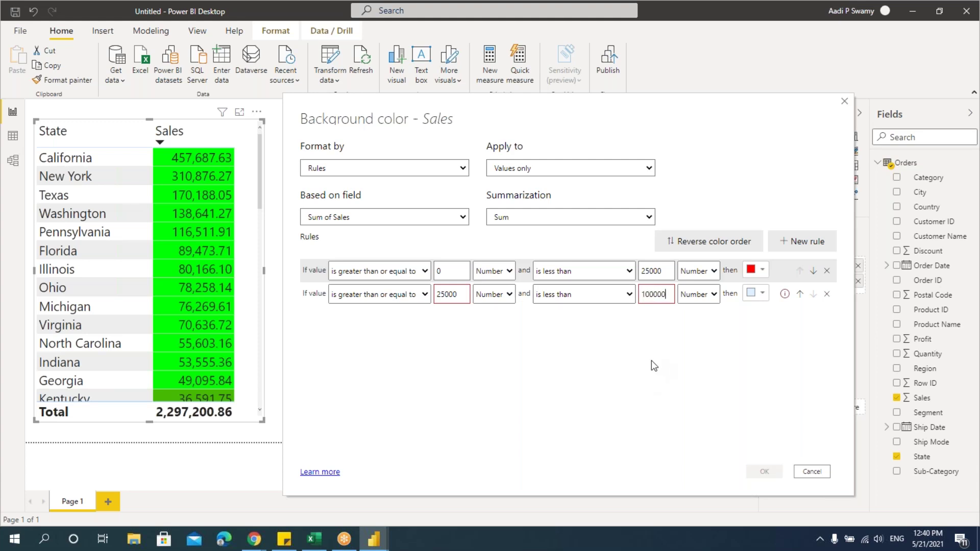
click(756, 294)
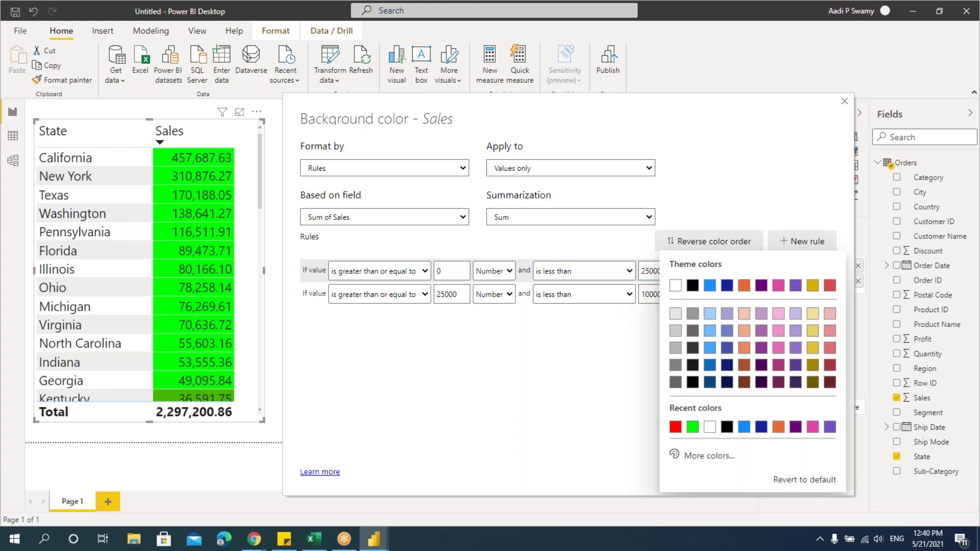
click(812, 286)
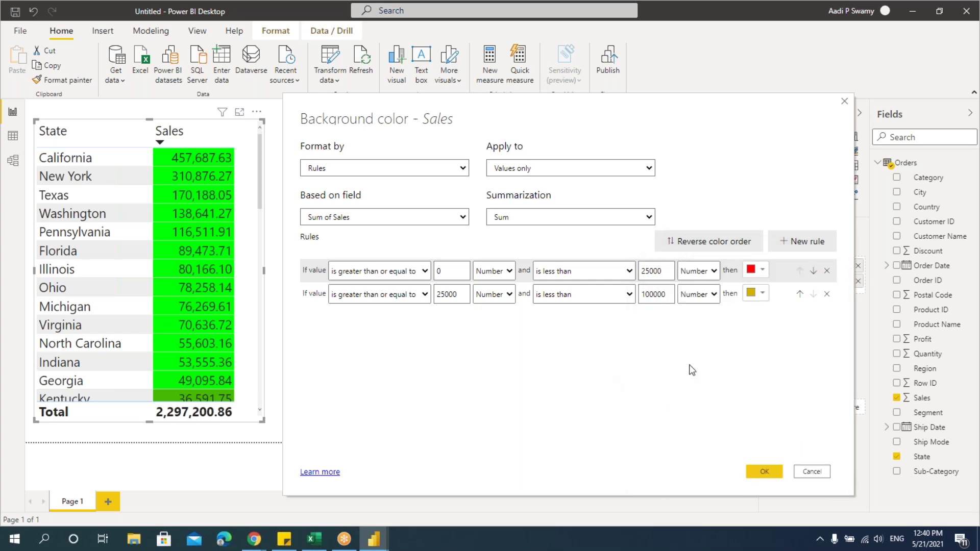
- Add a third rule for Sales greater than or equal to 100000 Number and less than 1000000 Number, colored bright green
click(801, 241)
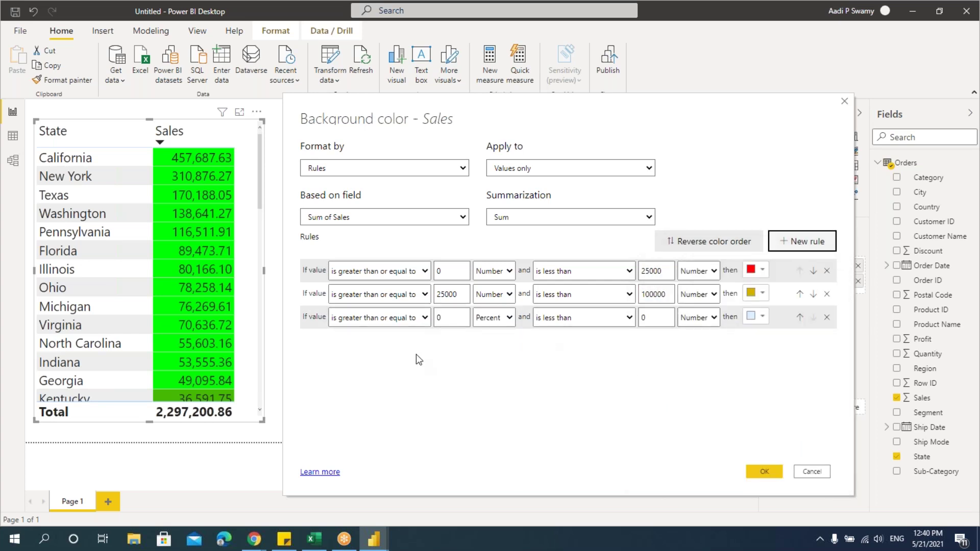
double_click(439, 321)
text(1000)
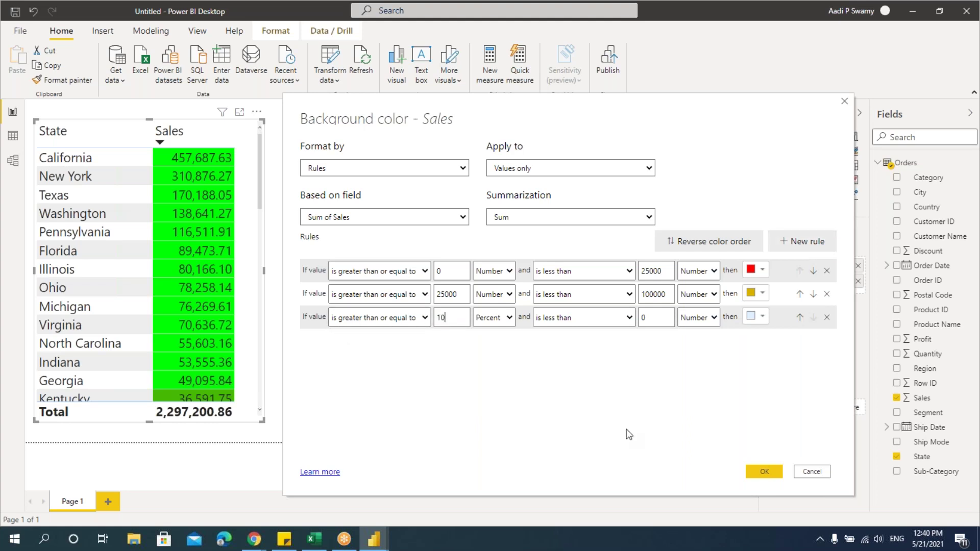
text(00)
click(495, 319)
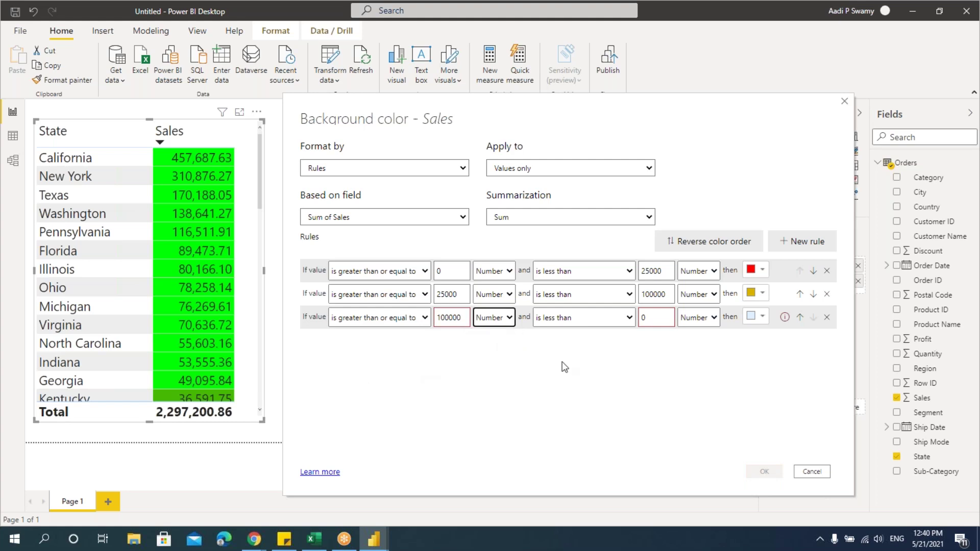
double_click(662, 318)
text(1000000)
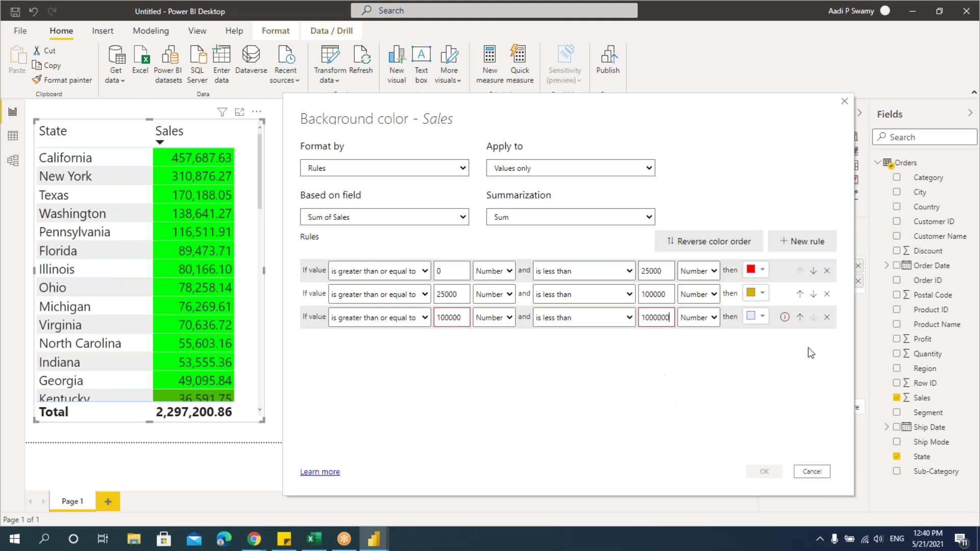
click(761, 316)
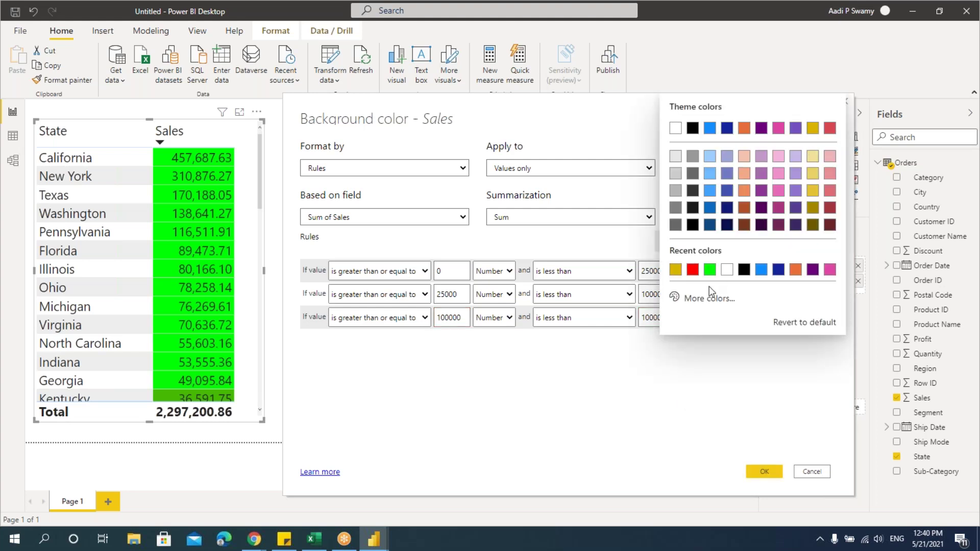
click(710, 269)
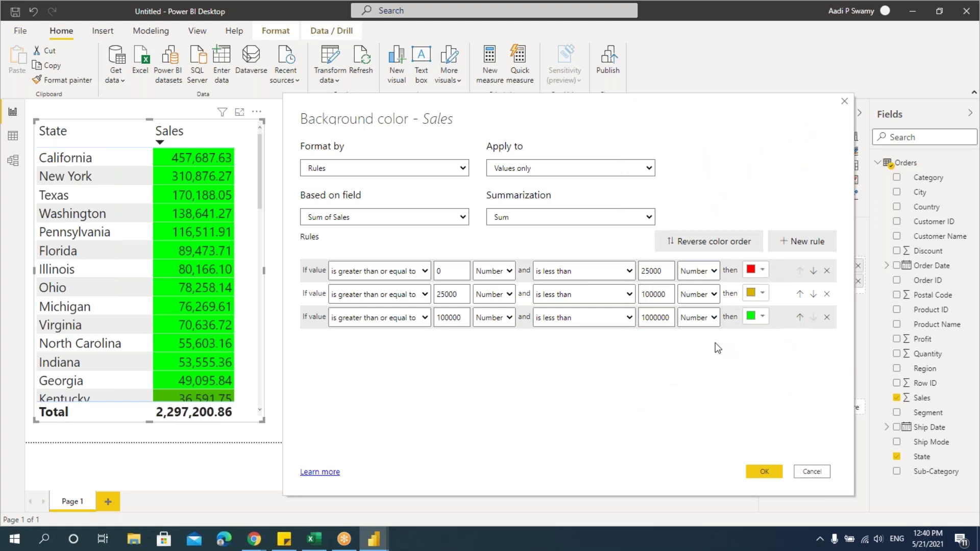
- Try Percent as the third rule's upper limit unit, inspect the rule's warning, and restore the limit to 1000000 Number
click(700, 325)
click(700, 344)
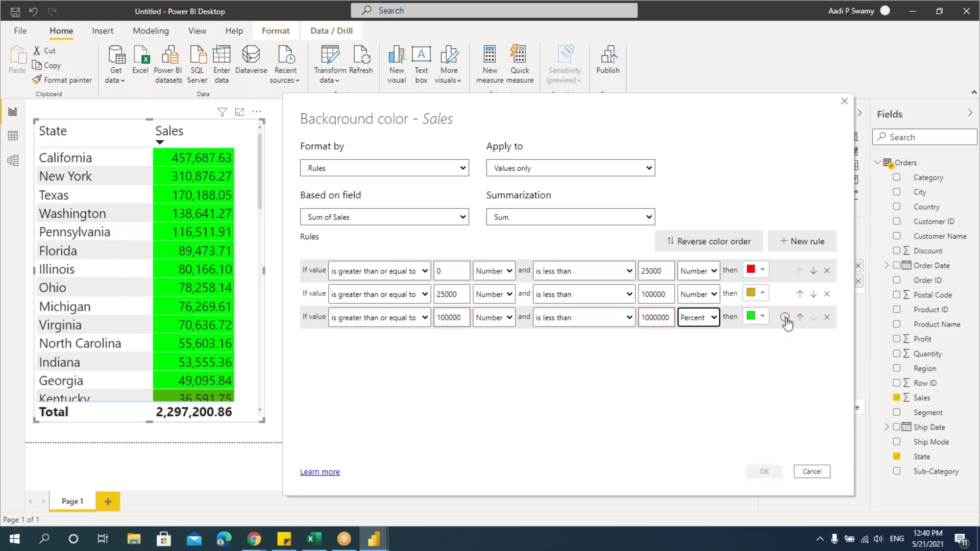
click(785, 318)
mouse_move(786, 320)
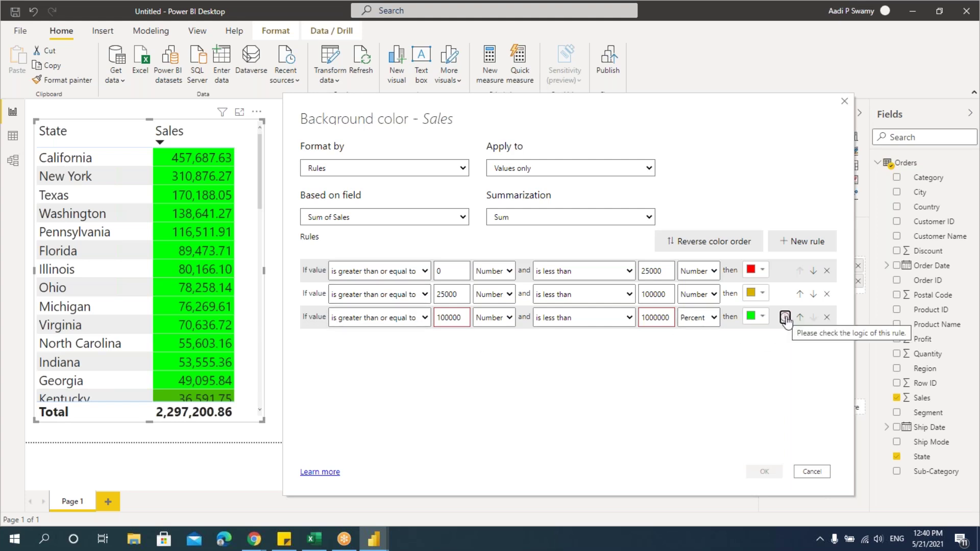
click(699, 318)
click(695, 331)
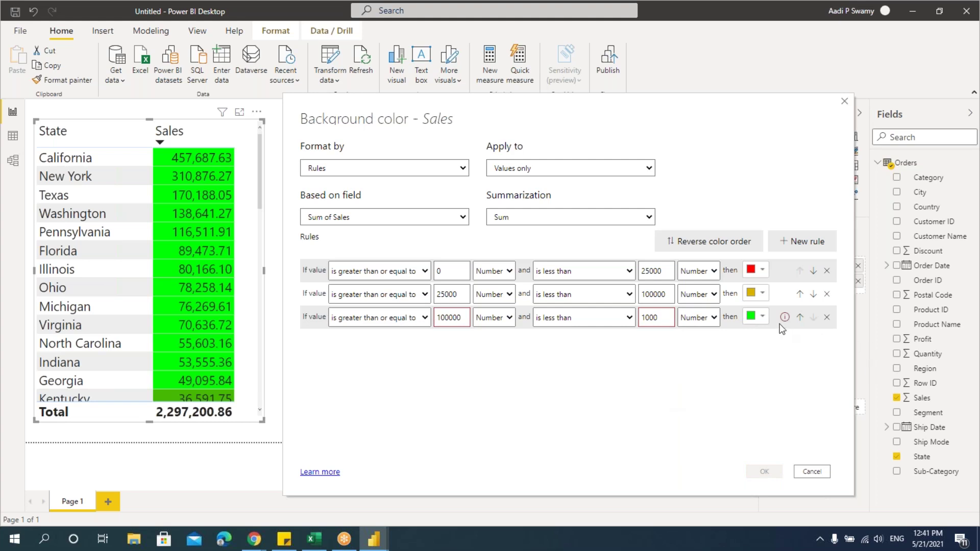
mouse_move(788, 322)
text(000)
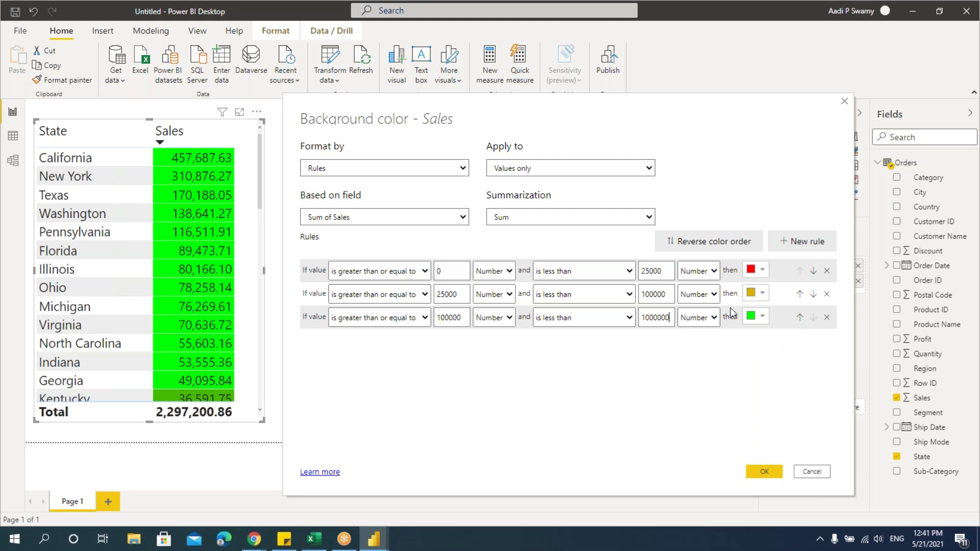
- Apply the three background color rules to the Sales column and look over the table
click(767, 471)
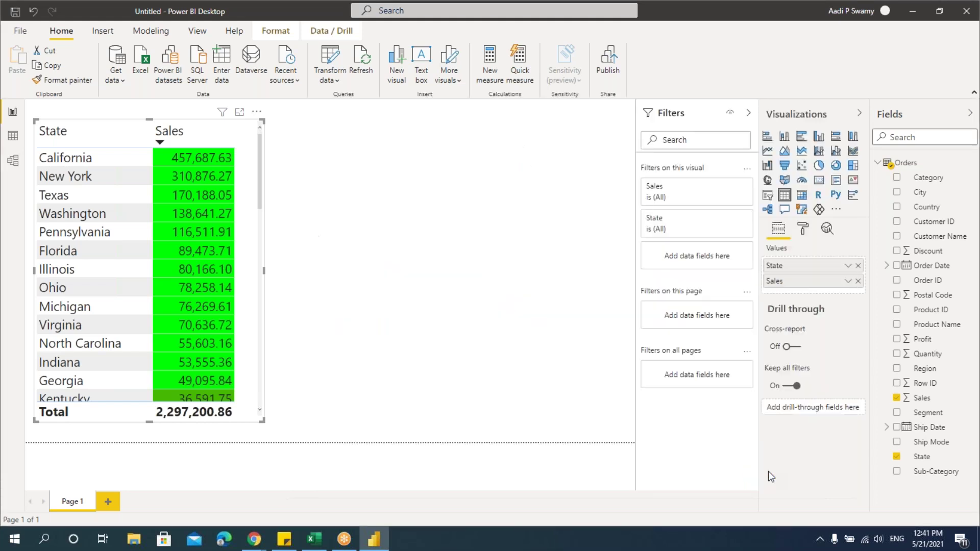
drag(262, 166, 282, 153)
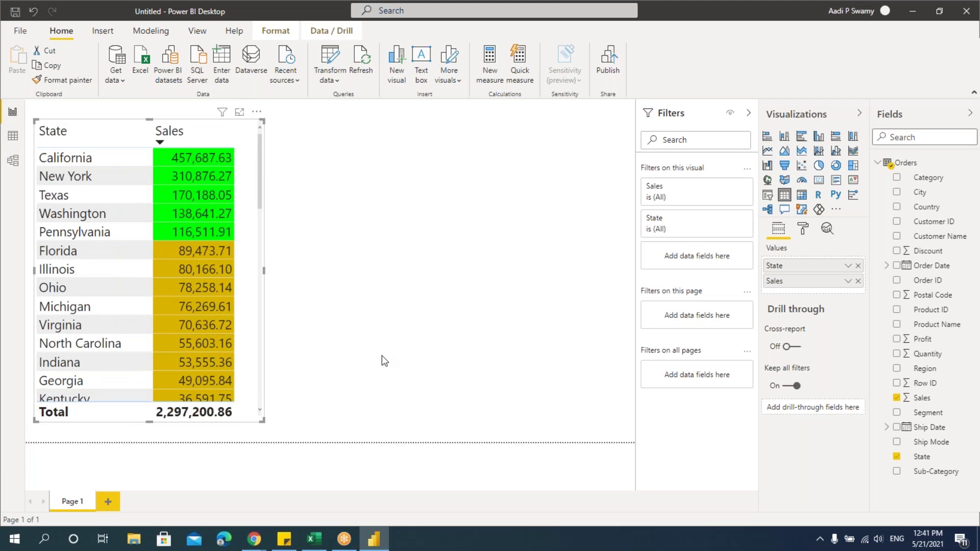
- Reopen the background color formatting for Sales, examine the Format by options, and cancel without applying anything
click(848, 281)
mouse_move(780, 82)
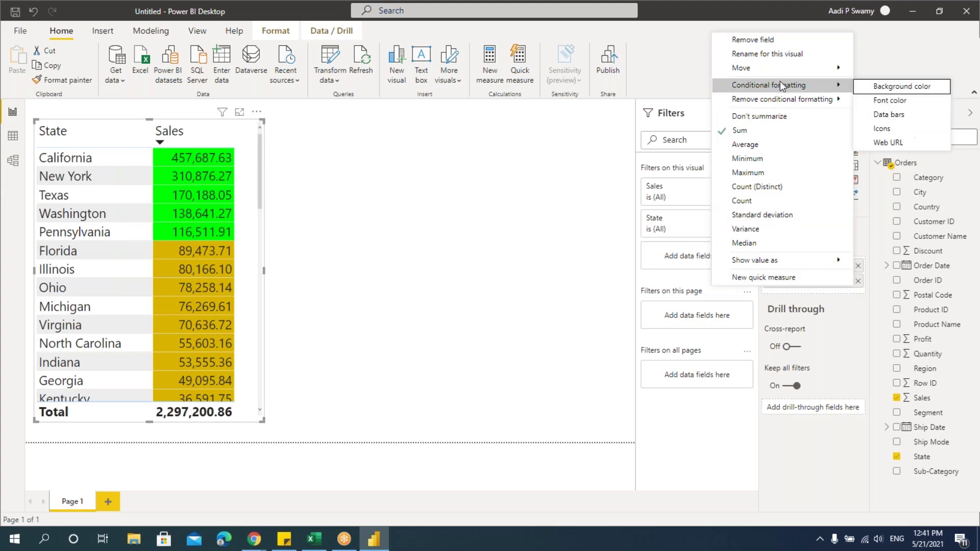
click(881, 87)
click(260, 136)
click(266, 148)
click(267, 137)
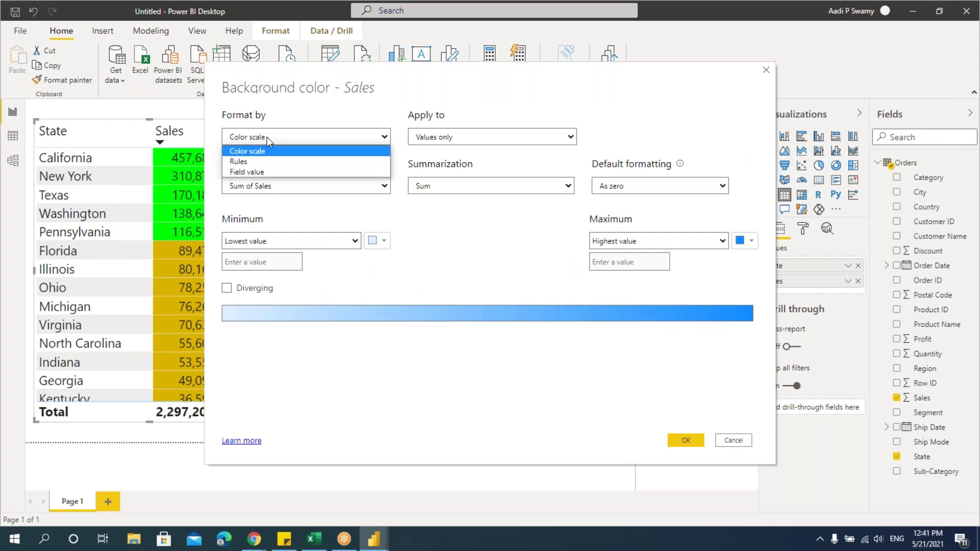
click(263, 158)
click(272, 135)
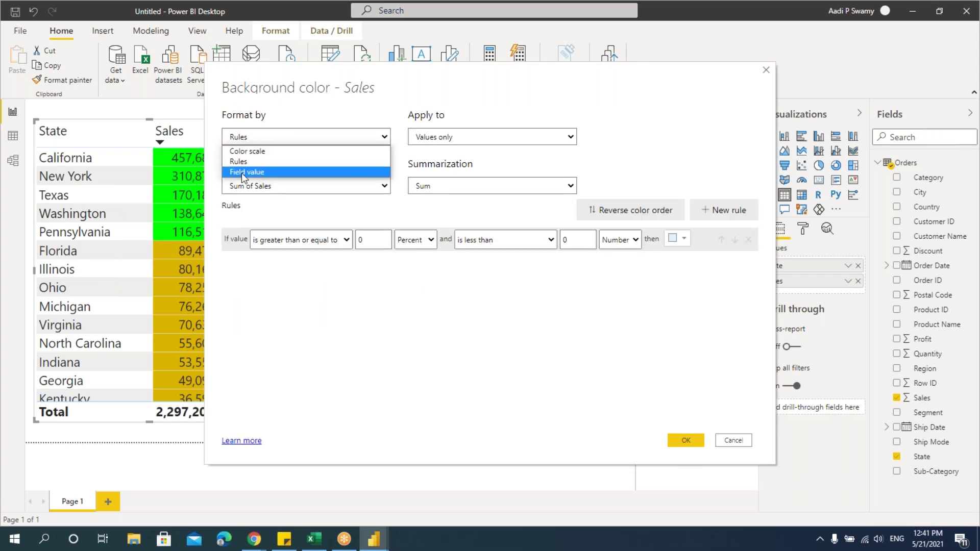
click(303, 335)
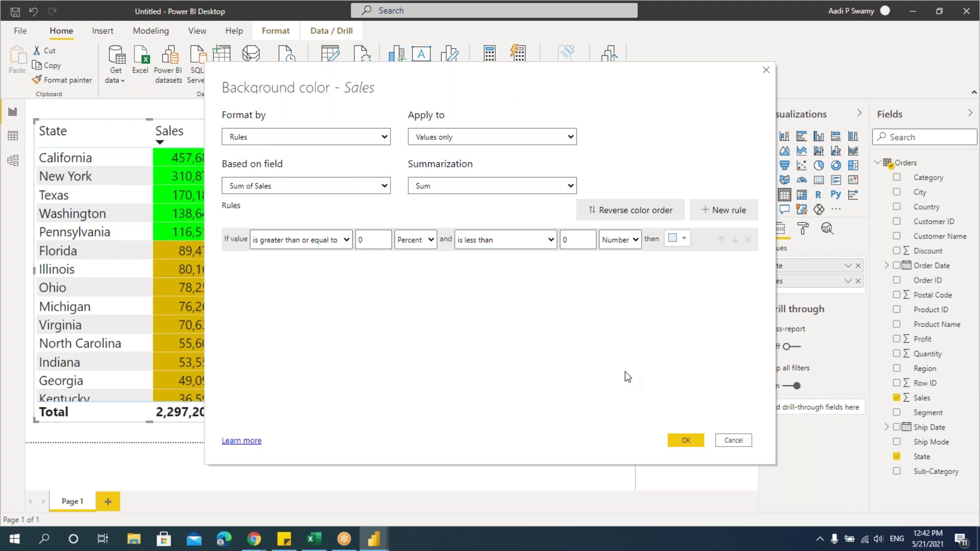
click(736, 442)
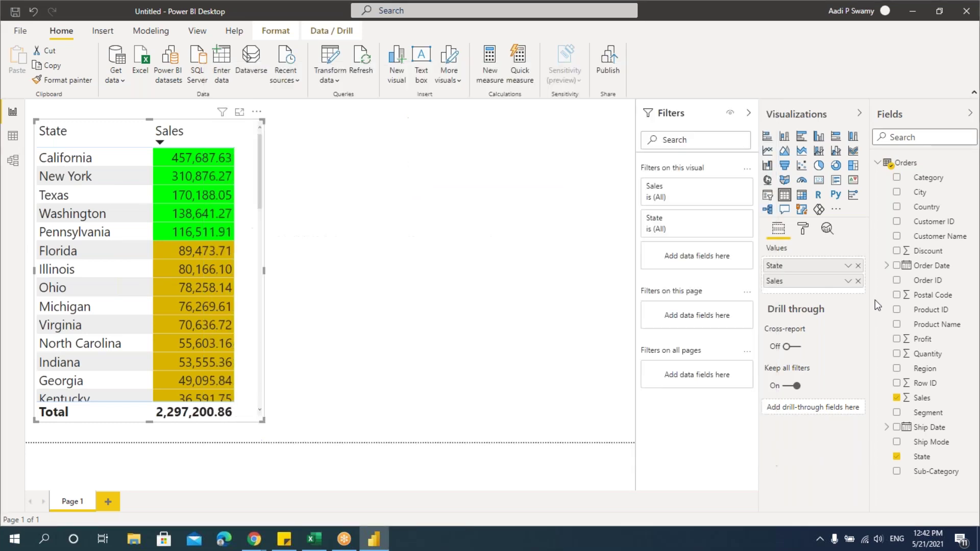
- Remove the background color conditional formatting from the Sales field
click(848, 282)
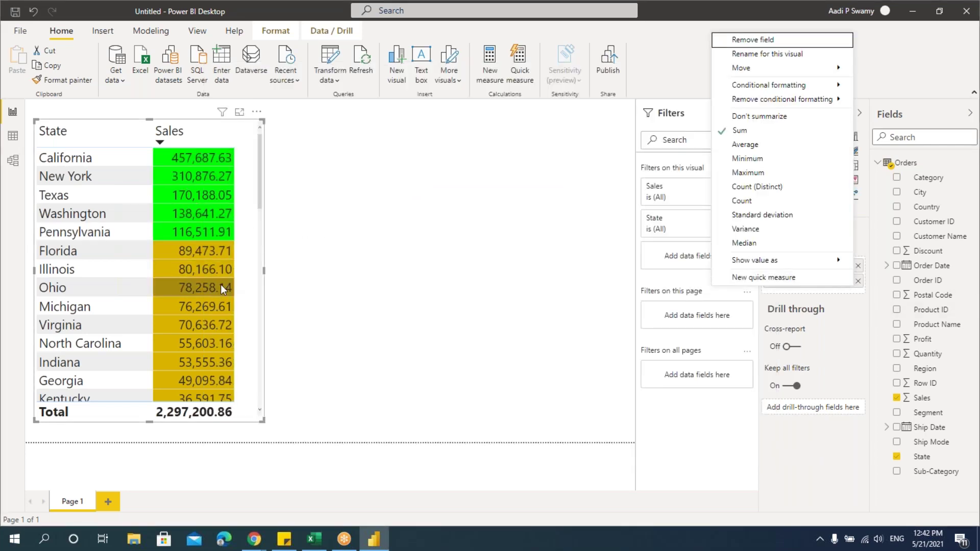
mouse_move(756, 101)
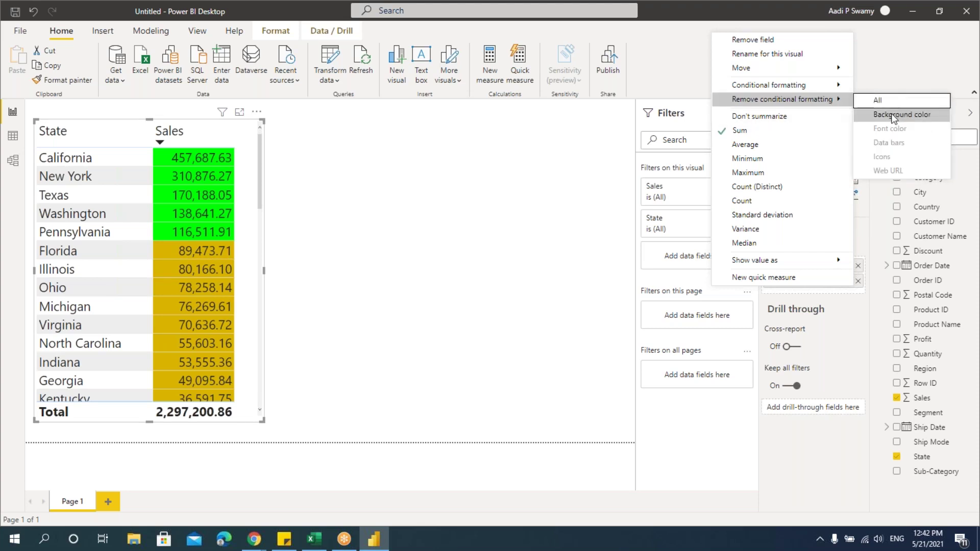
click(892, 113)
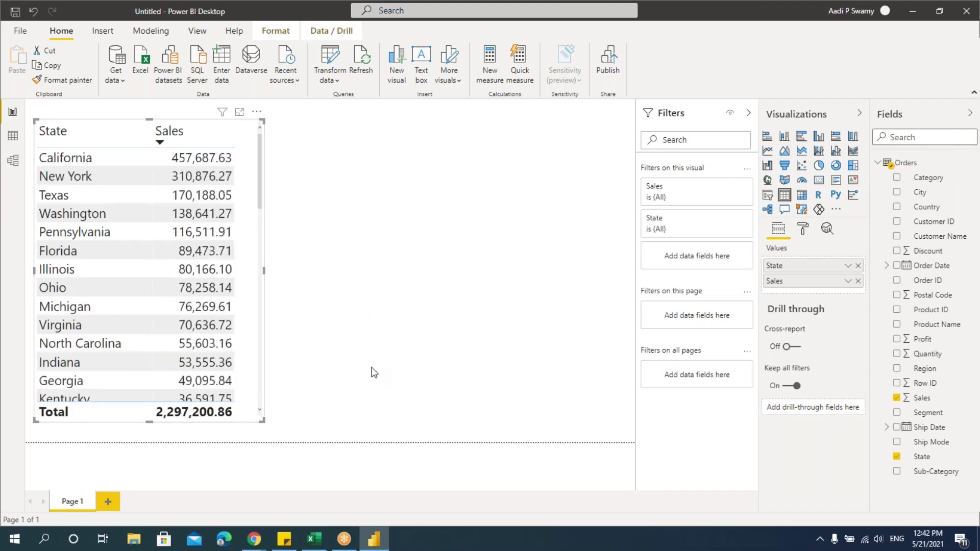
- Apply font color conditional formatting to Sales with the default blue color scale from lowest to highest value
click(849, 282)
mouse_move(786, 86)
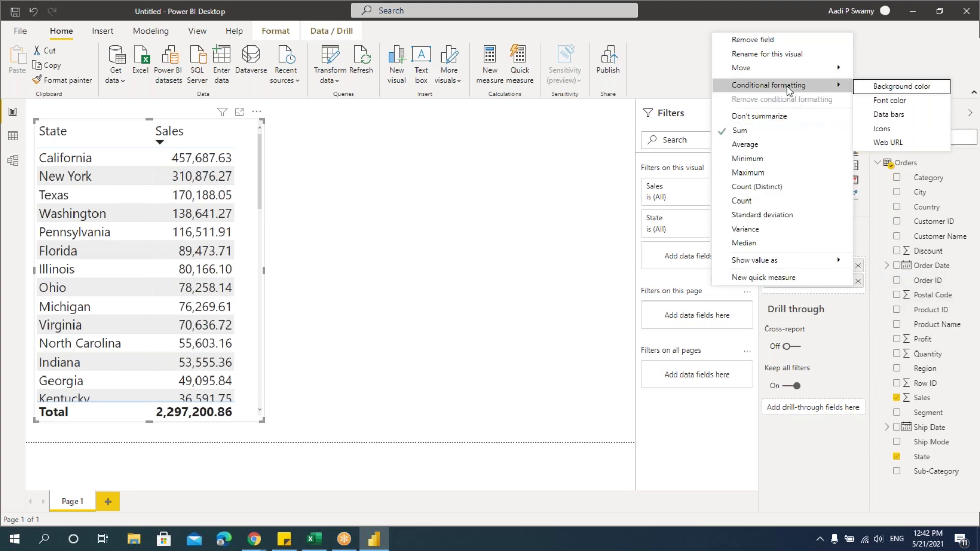
click(879, 101)
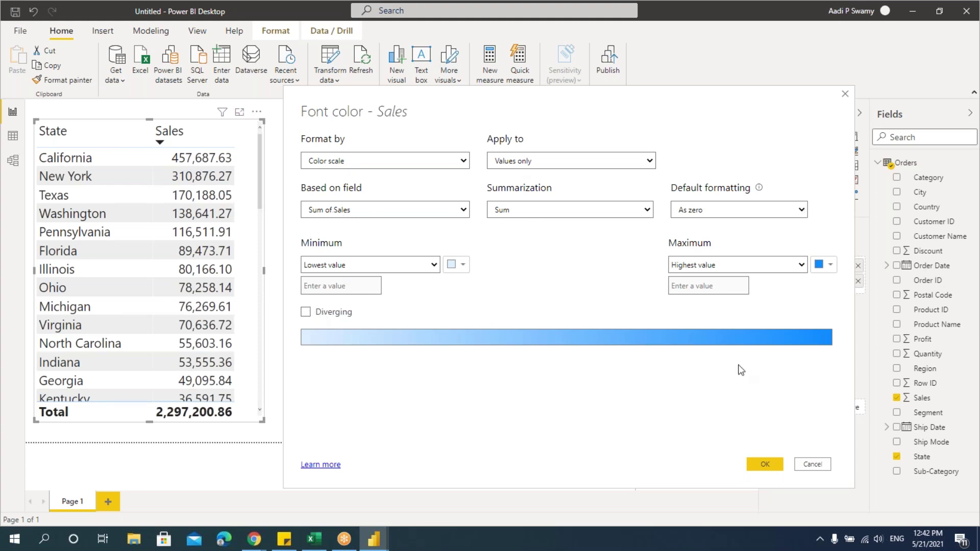
click(331, 315)
click(332, 315)
click(462, 265)
click(403, 229)
click(765, 464)
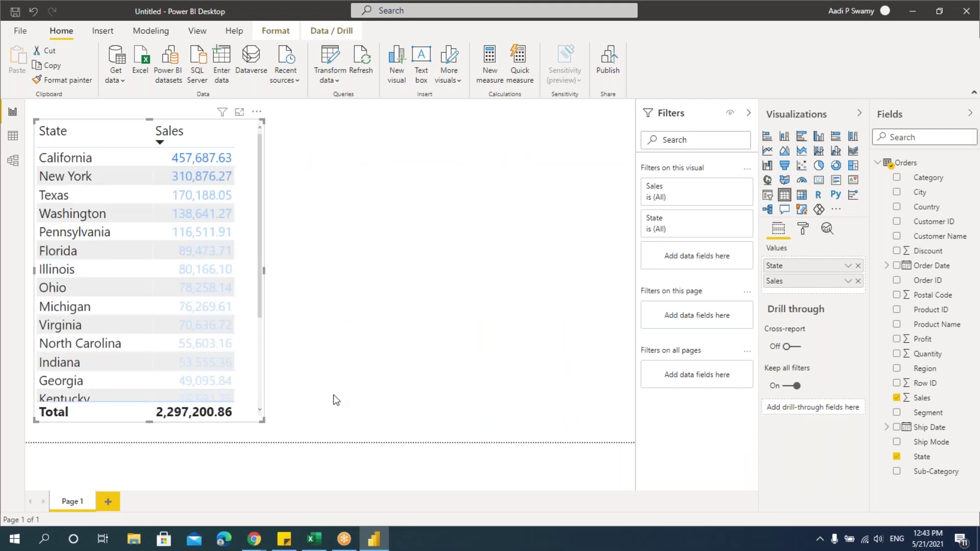
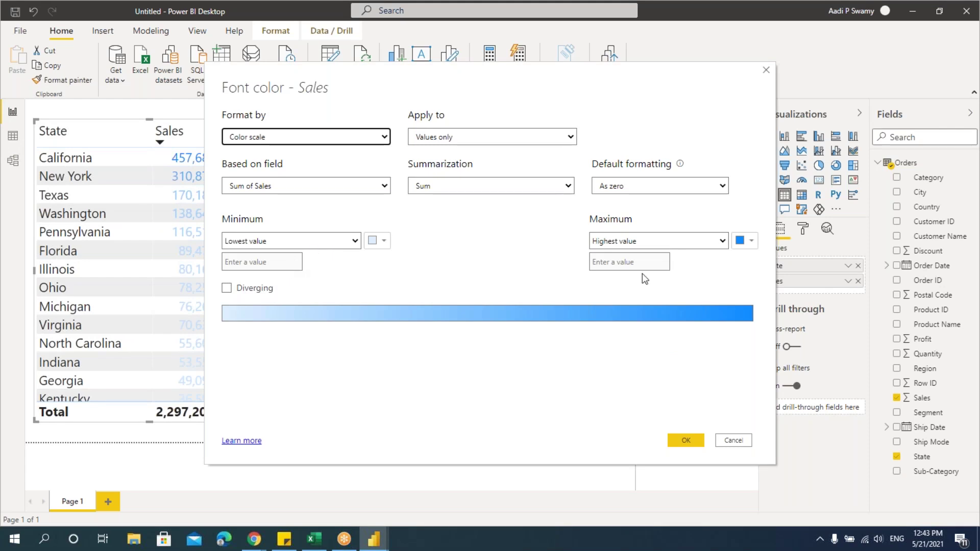
- Set the Sales font color scale's maximum to a Custom value of 50000, apply it, and look through the table
click(633, 241)
click(627, 263)
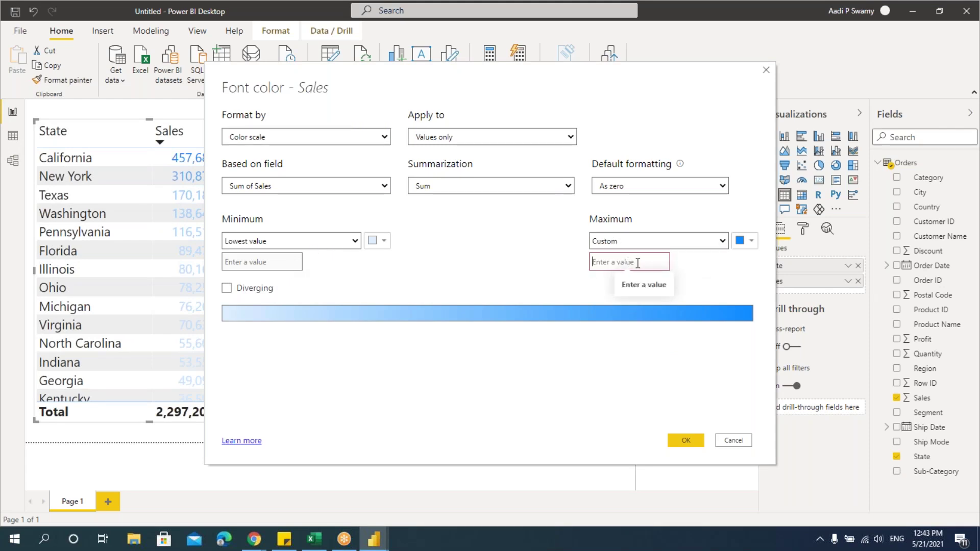
text(50000)
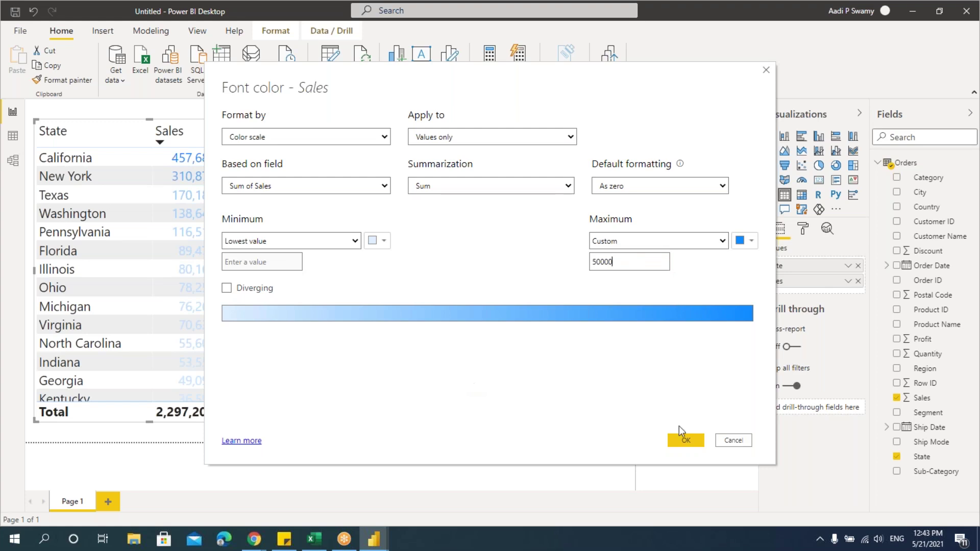
click(686, 440)
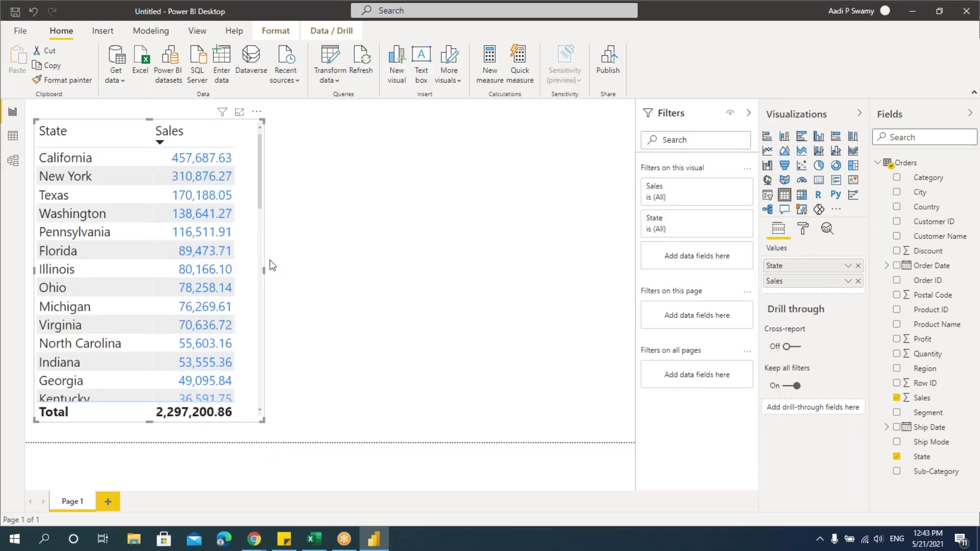
scroll(260, 192, down, 8)
scroll(258, 200, up, 8)
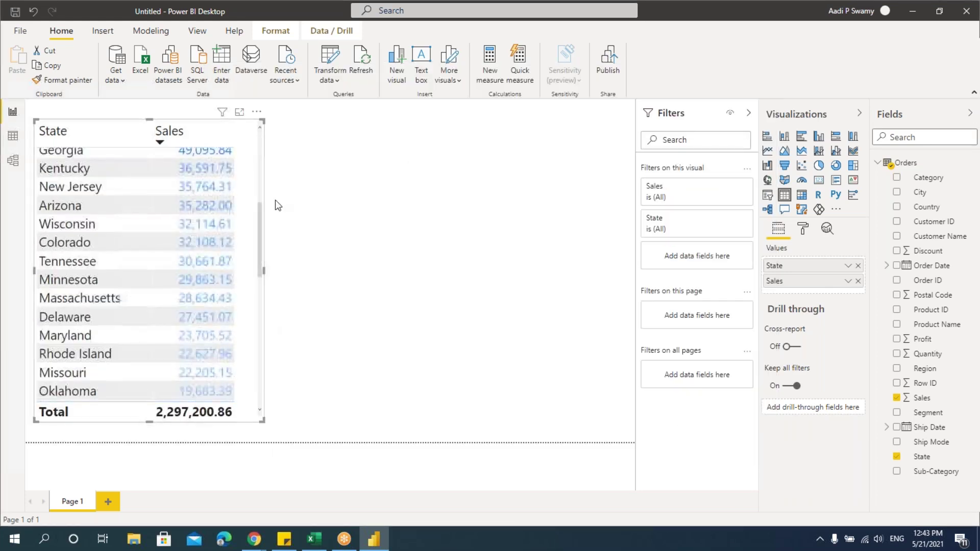
- Reopen the font color conditional formatting for Sales and set it to format by Rules
click(848, 281)
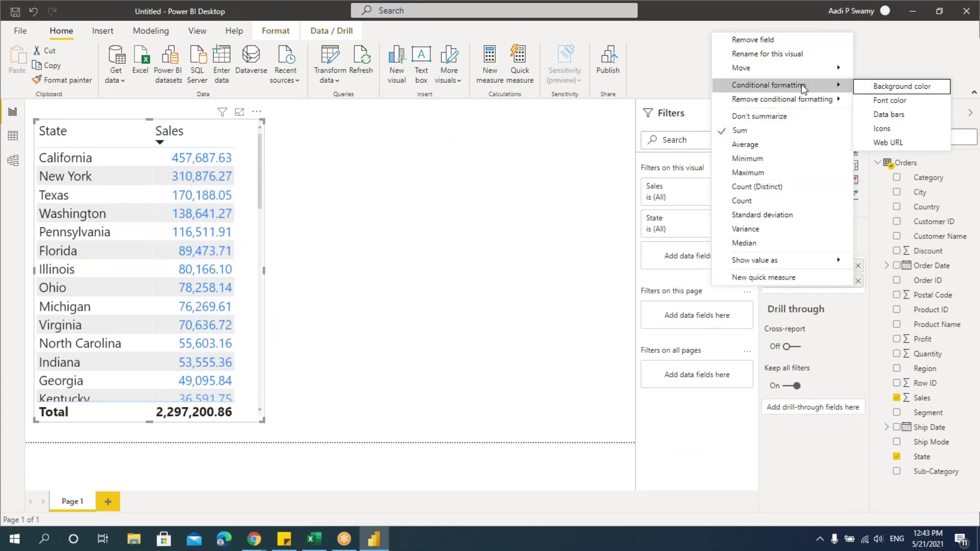
key(Escape)
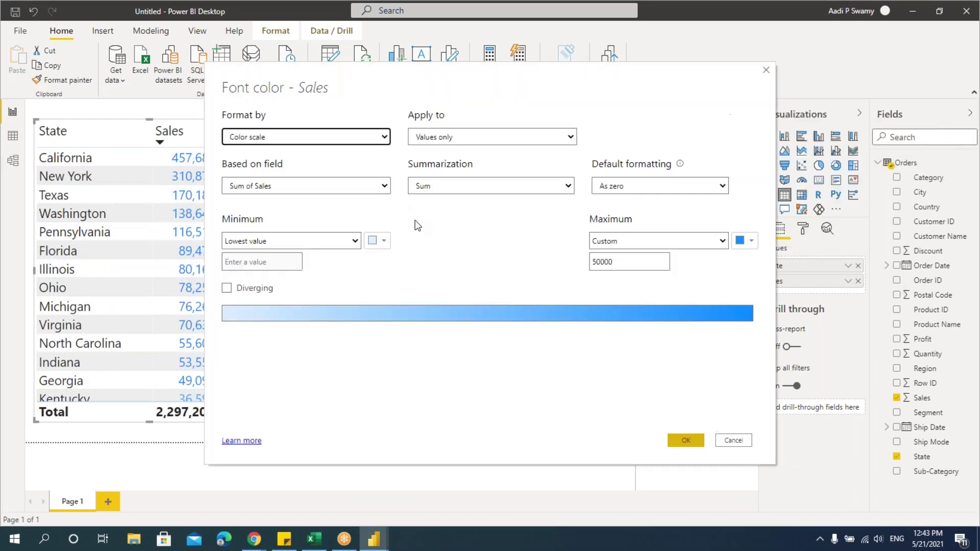
click(307, 137)
click(260, 160)
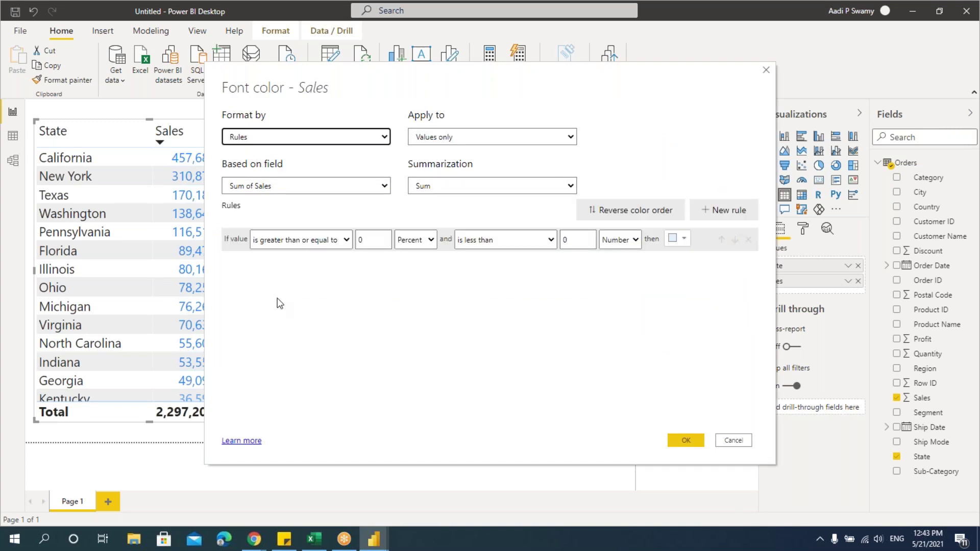
- Define the first font color rule: Sales greater than or equal to 0 Number and less than 25000 Number, colored red
click(678, 238)
click(649, 395)
click(416, 239)
click(409, 253)
click(625, 245)
click(619, 254)
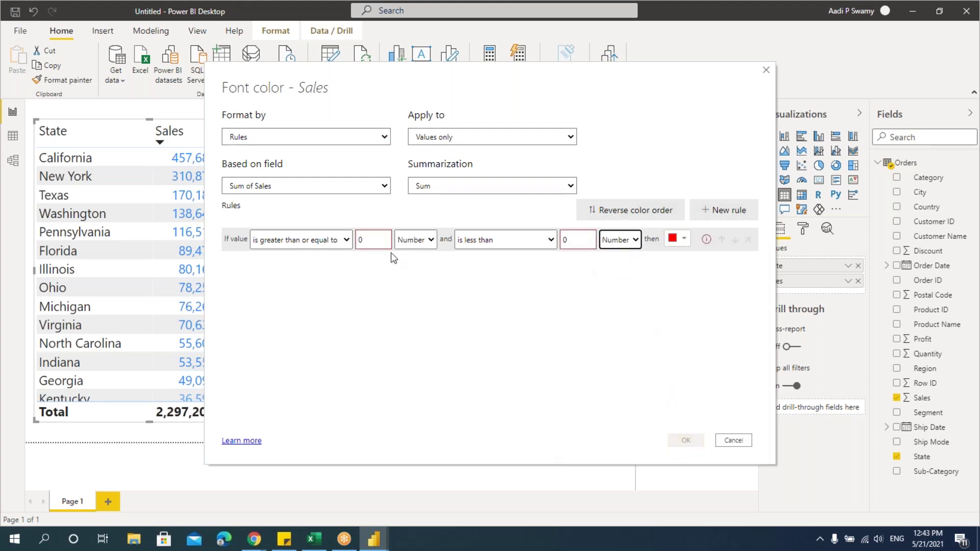
click(577, 239)
text(25000)
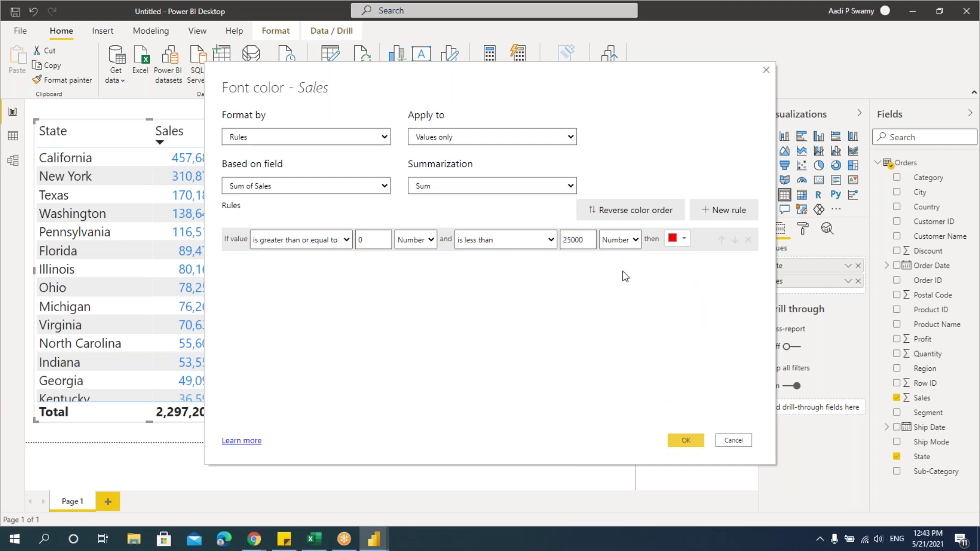
- Add two more font color rules for Sales and set the lower bound of each to Number
click(713, 221)
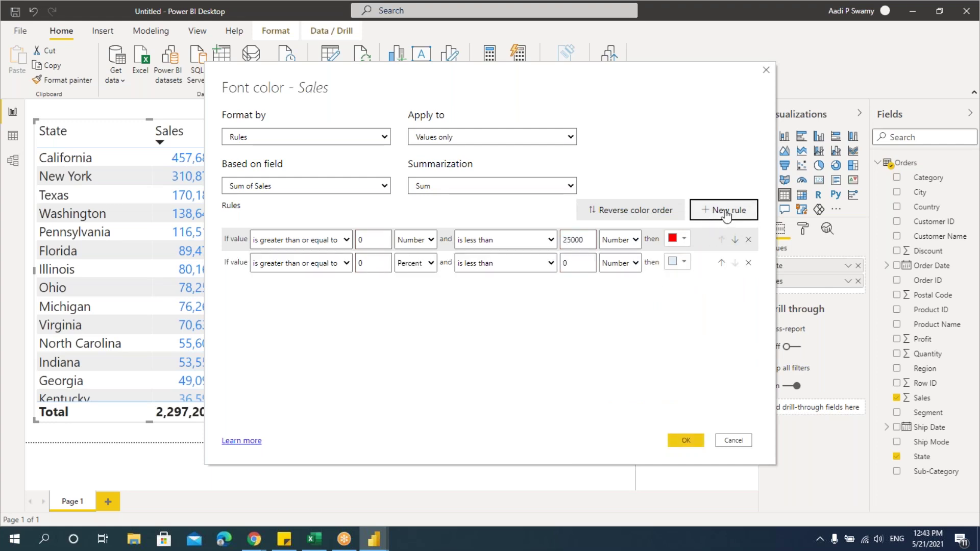
click(713, 220)
click(424, 263)
click(422, 278)
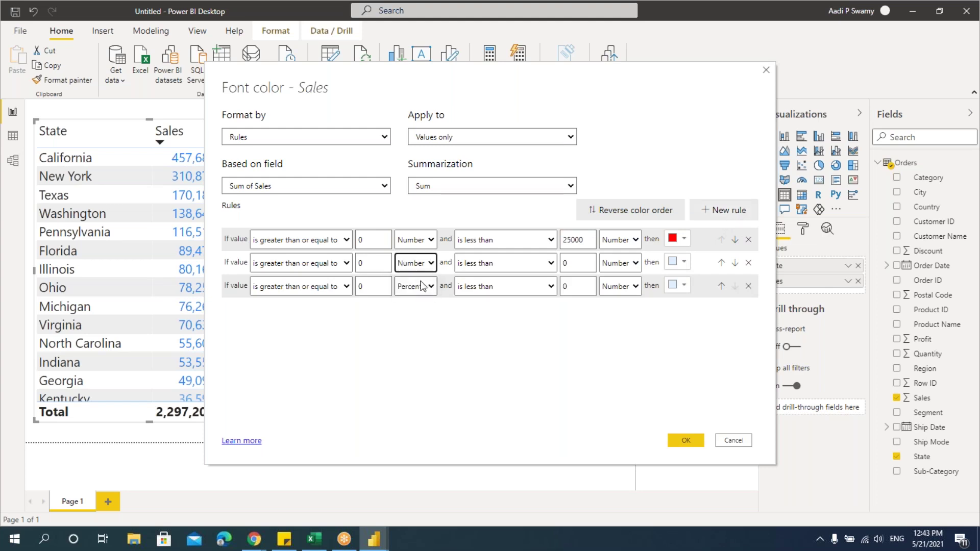
click(421, 286)
click(419, 301)
- Define the second font color rule: Sales greater than or equal to 25000 and less than 100000, colored dark yellow
text(25000)
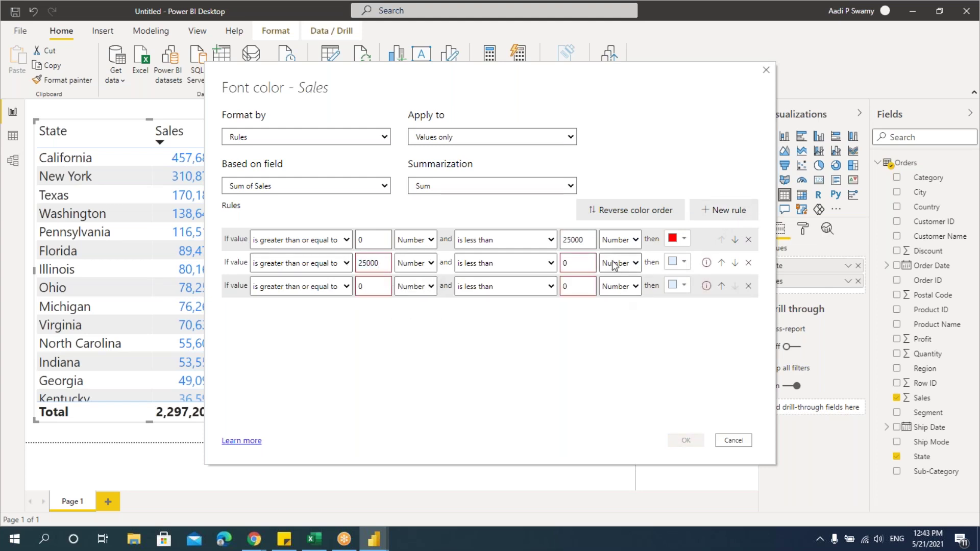
click(559, 262)
text(1)
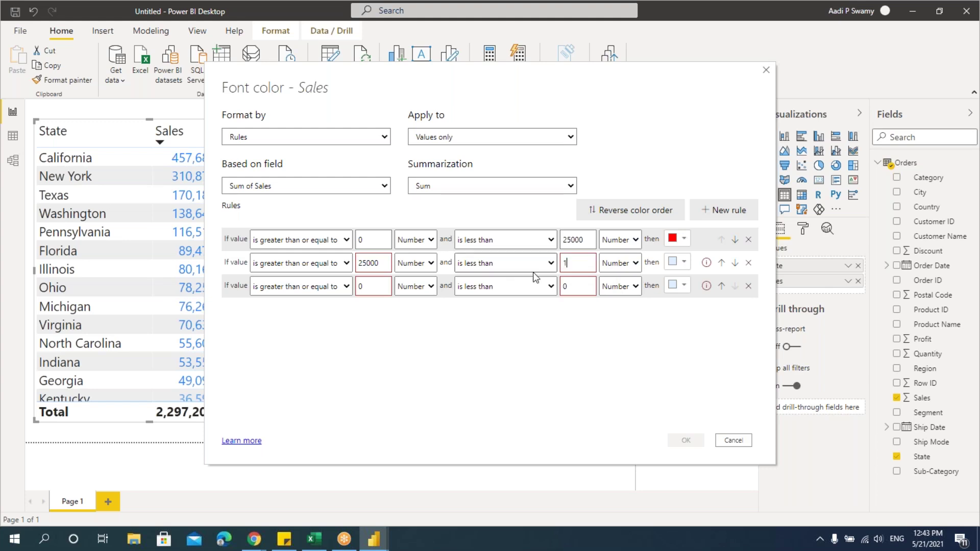
text(0000)
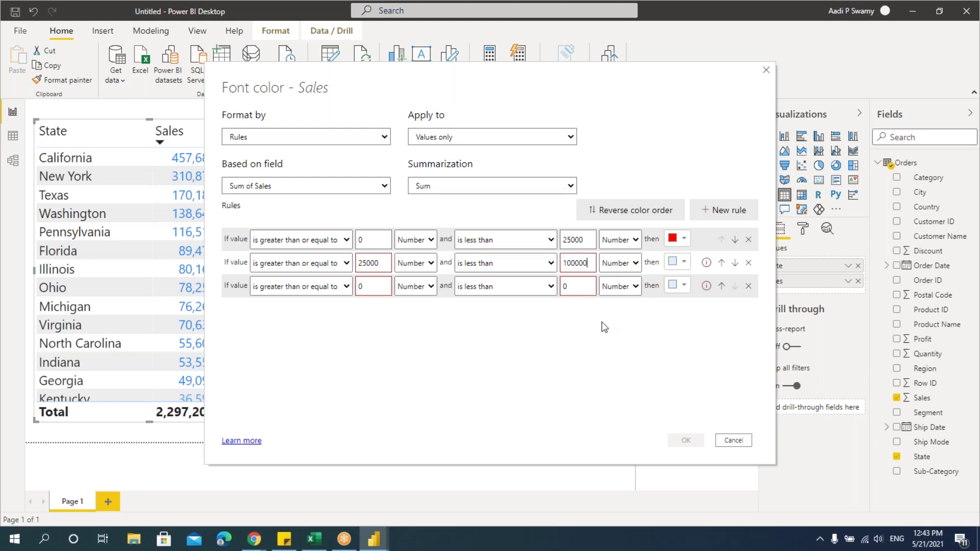
click(681, 262)
click(642, 405)
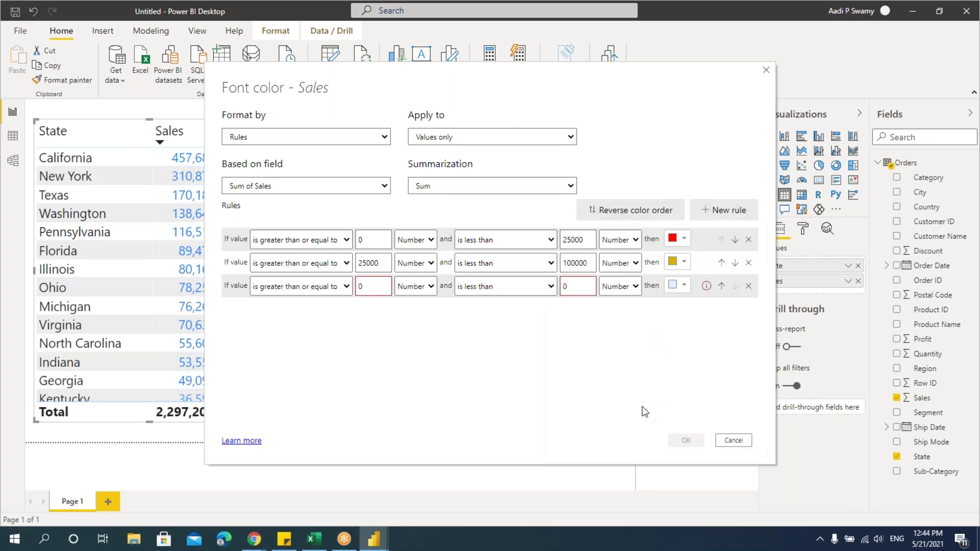
- Define the third font color rule, from 100000 to less than 1000000 in green, and apply the rules to the table
click(375, 286)
text(100000)
click(573, 287)
text(100)
click(678, 284)
click(649, 239)
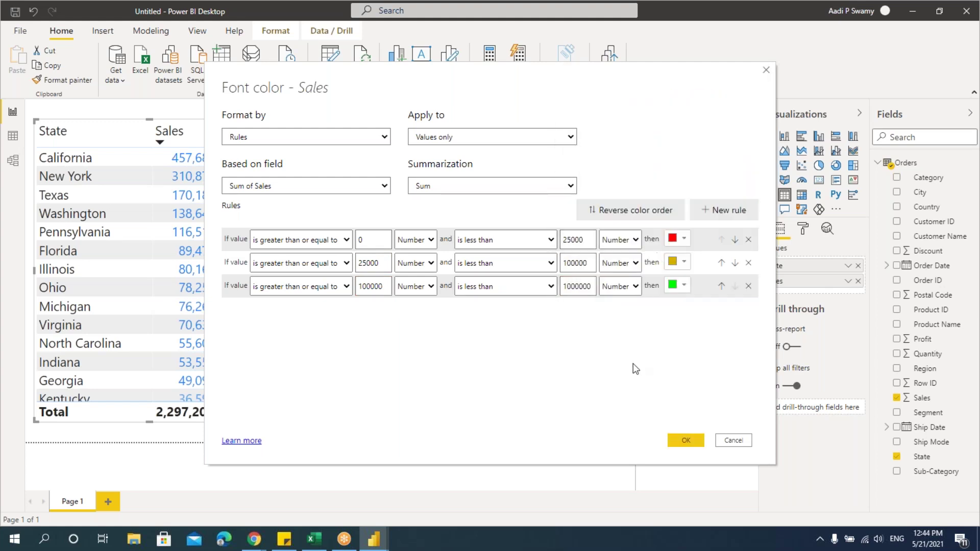
click(686, 440)
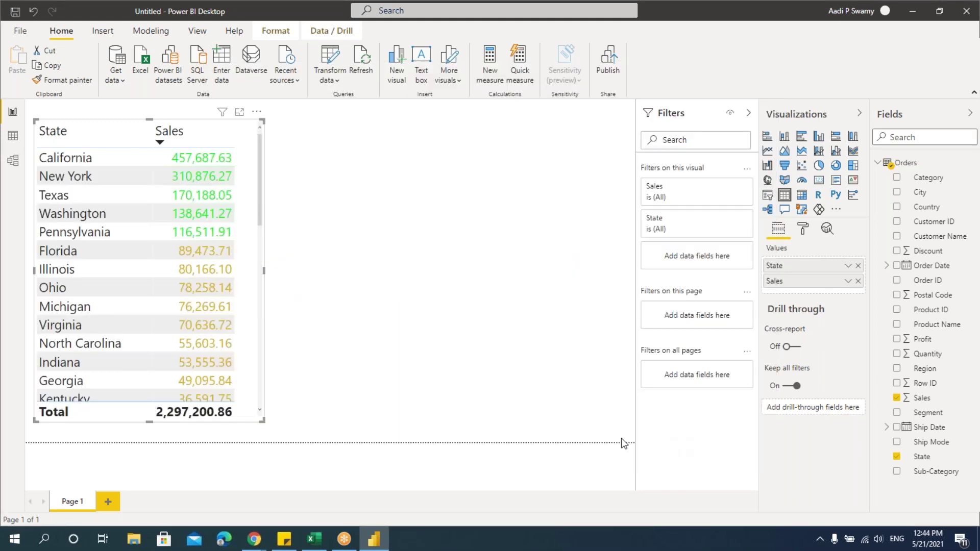
drag(260, 164, 267, 133)
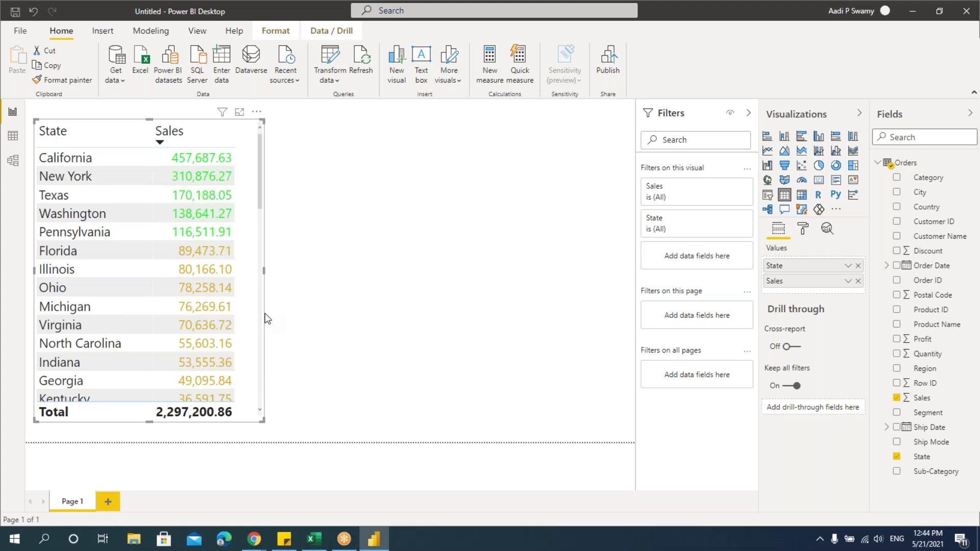
- Remove the font color conditional formatting from Sales
click(848, 280)
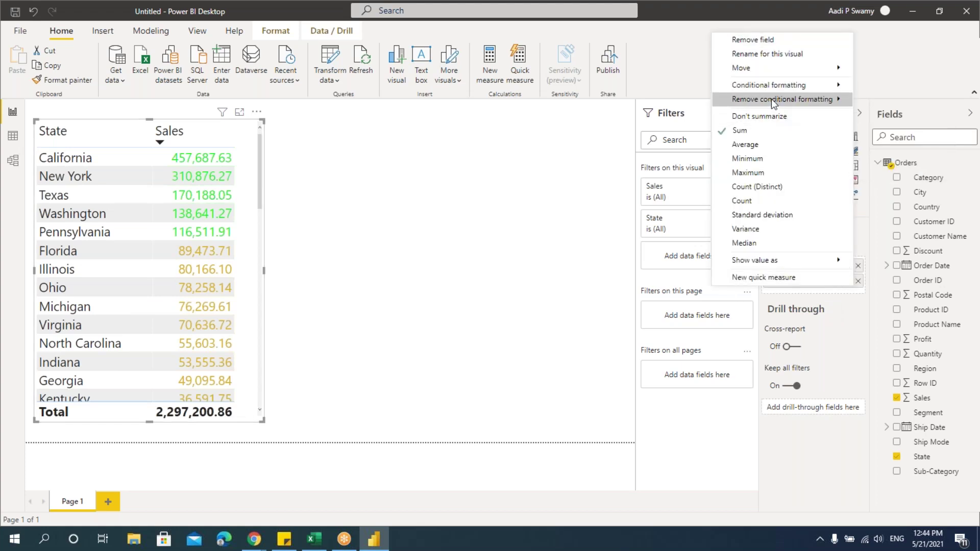
mouse_move(771, 99)
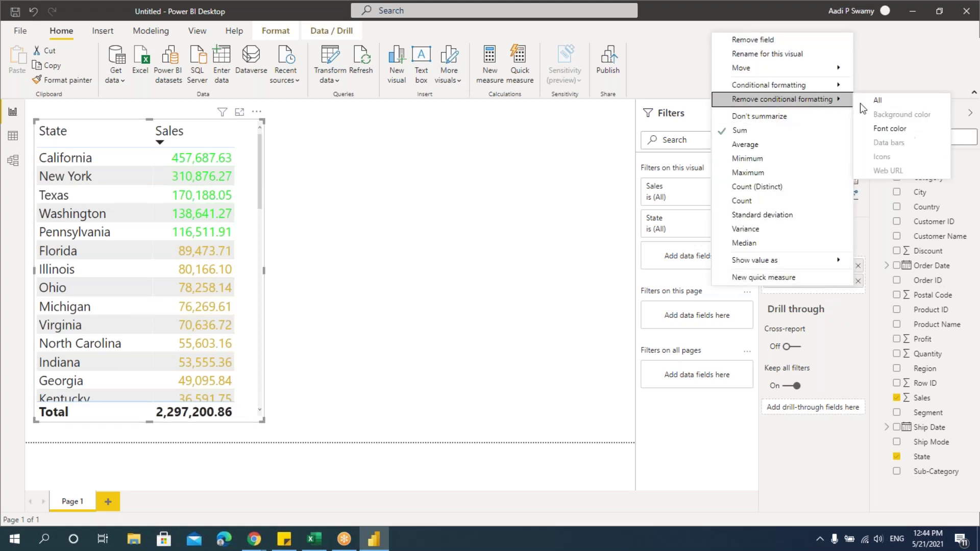
click(881, 128)
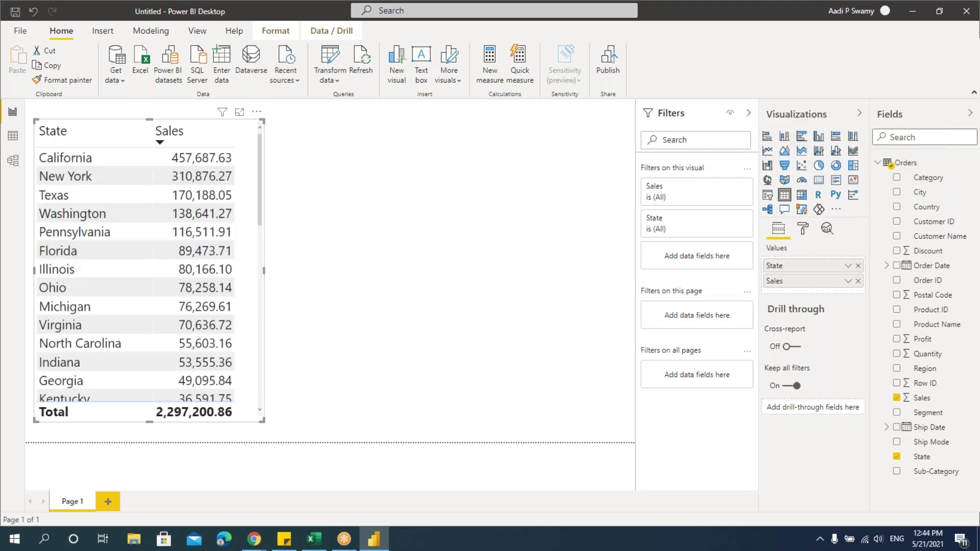
- Open data bars conditional formatting for Sales, leaving Show bar only off and the minimum at Lowest value
click(848, 281)
mouse_move(781, 84)
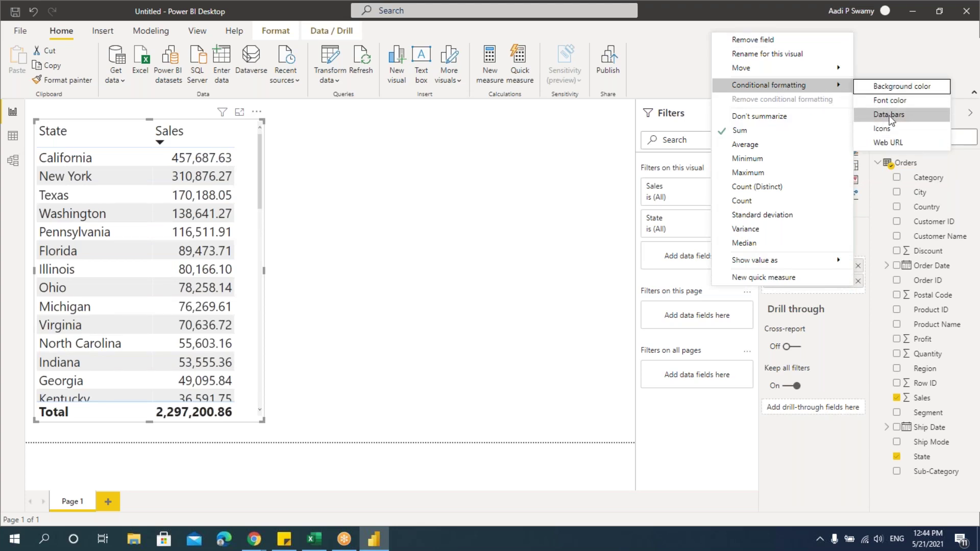
key(Escape)
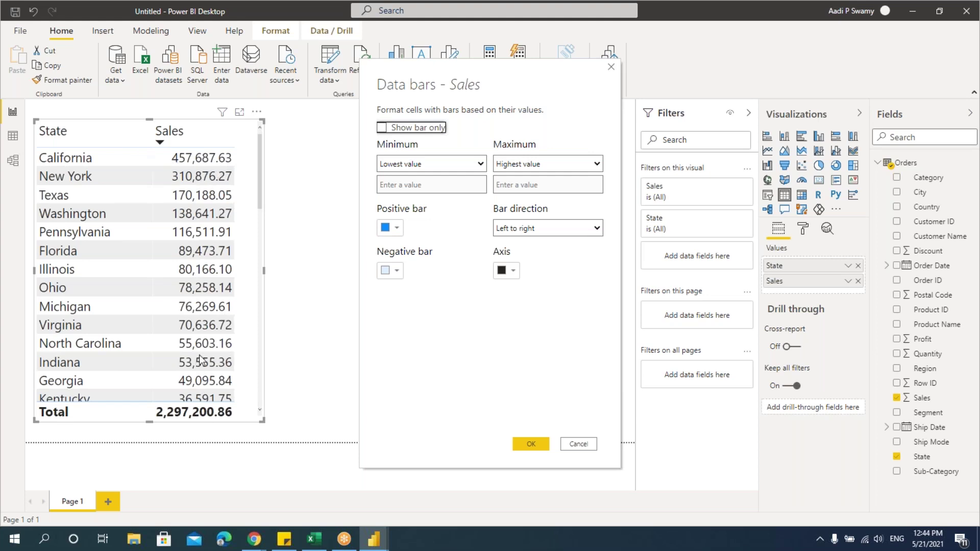
click(382, 128)
click(383, 129)
click(437, 166)
click(437, 164)
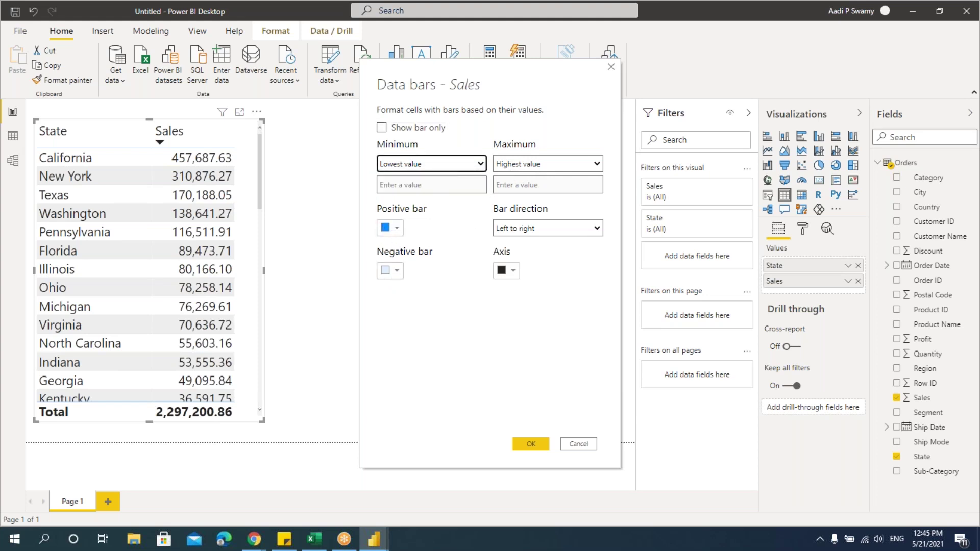
- Set the positive bar color to orange with a Left to right bar direction and apply the data bars
click(397, 228)
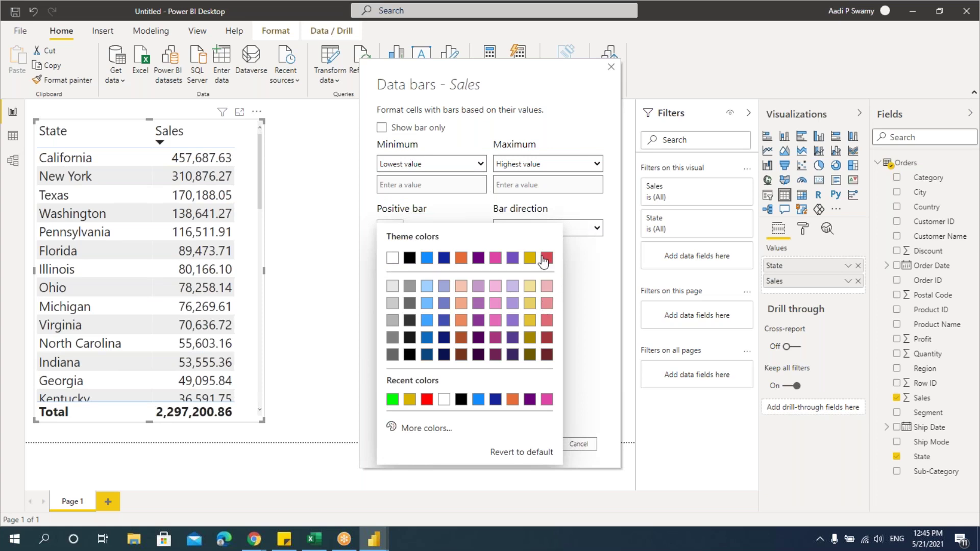
click(461, 259)
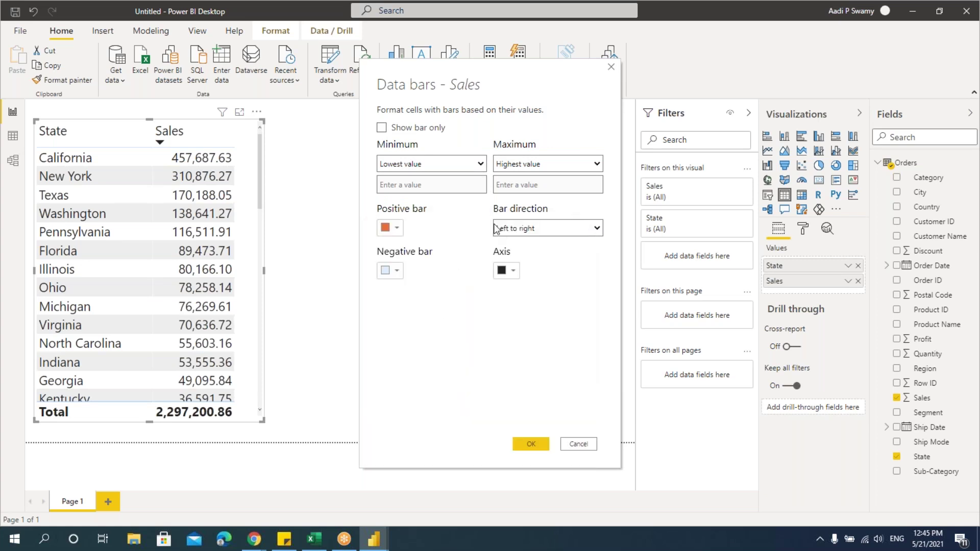
click(519, 229)
click(519, 242)
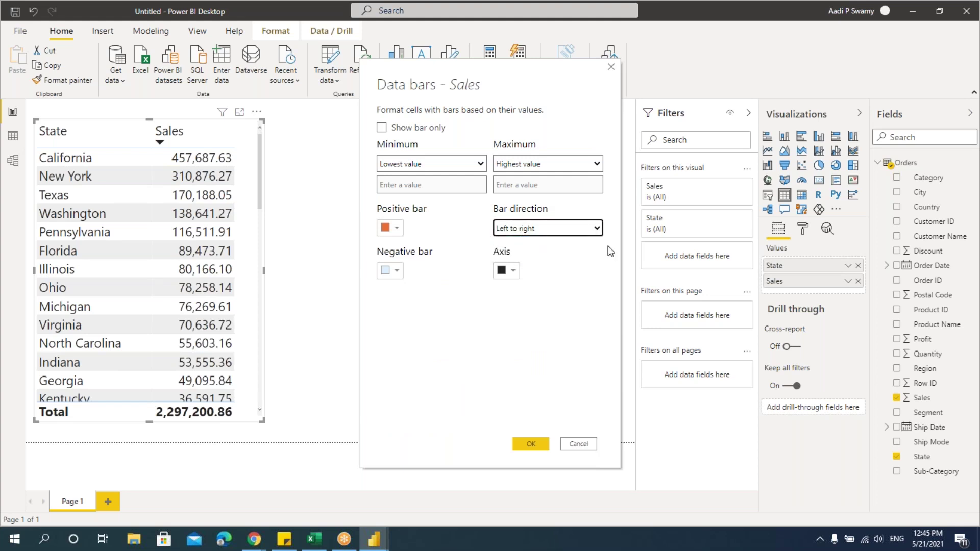
click(531, 444)
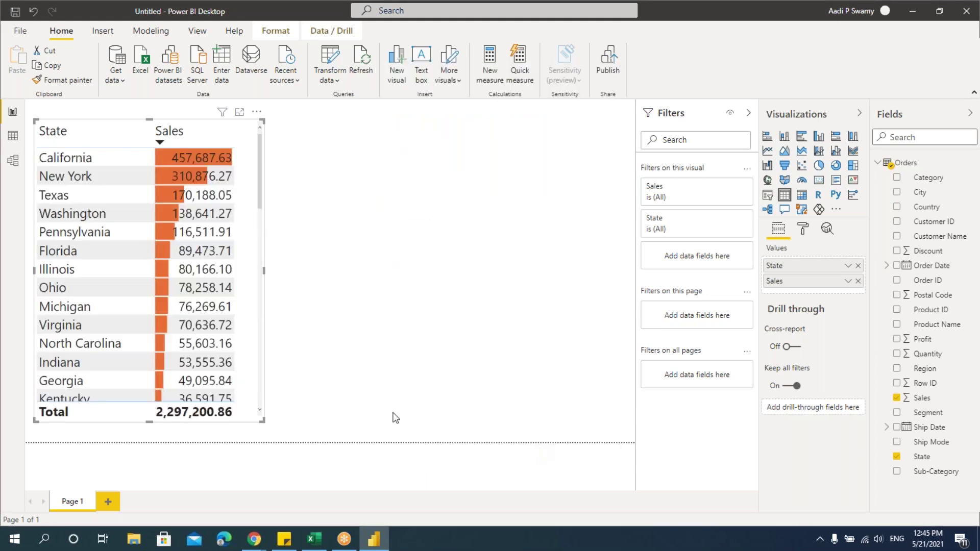
drag(261, 166, 259, 133)
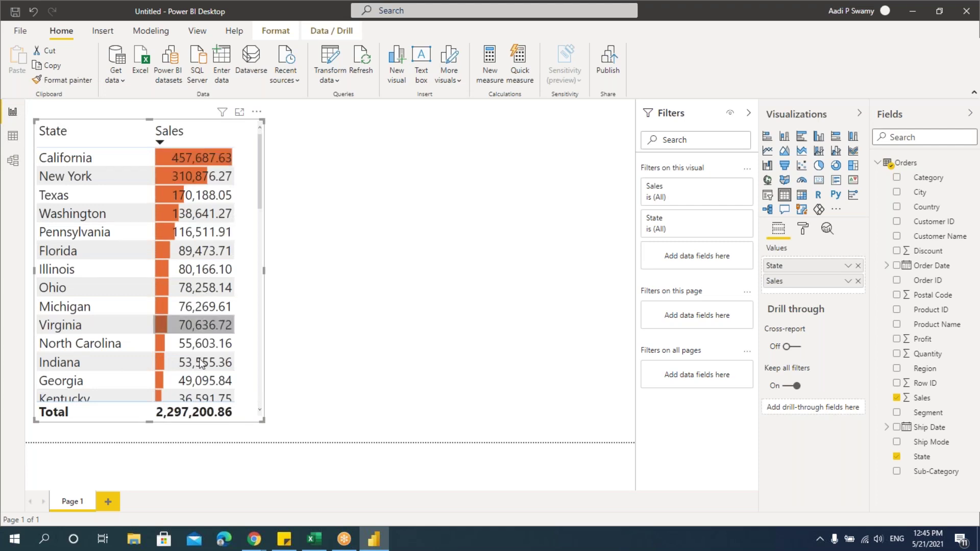
- Change the Sales data bars to run Right to left and show the bar only, and look through the table
click(848, 281)
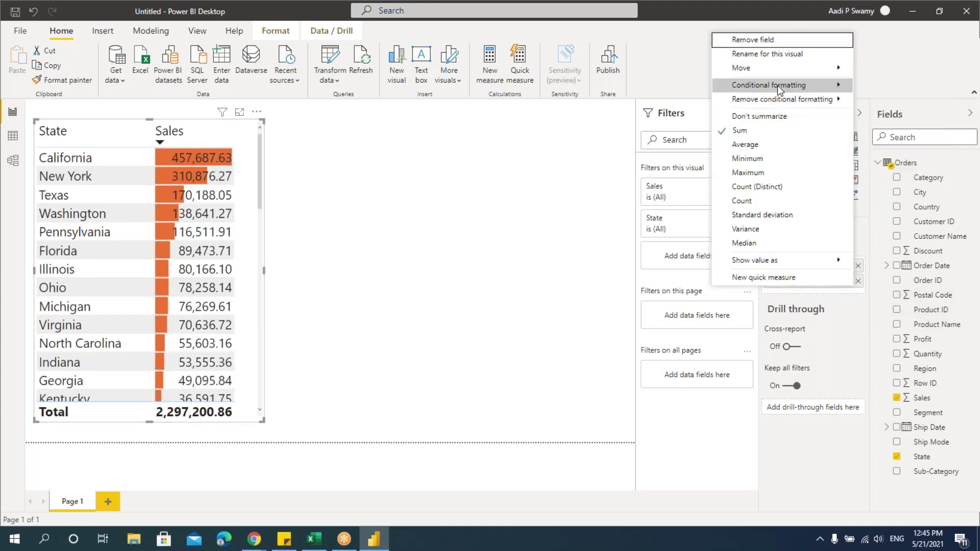
mouse_move(777, 84)
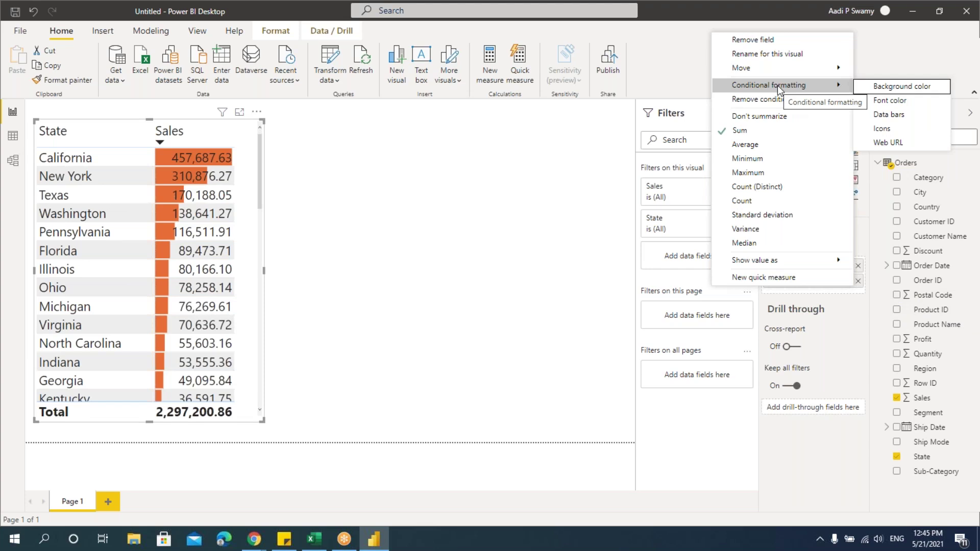
click(891, 116)
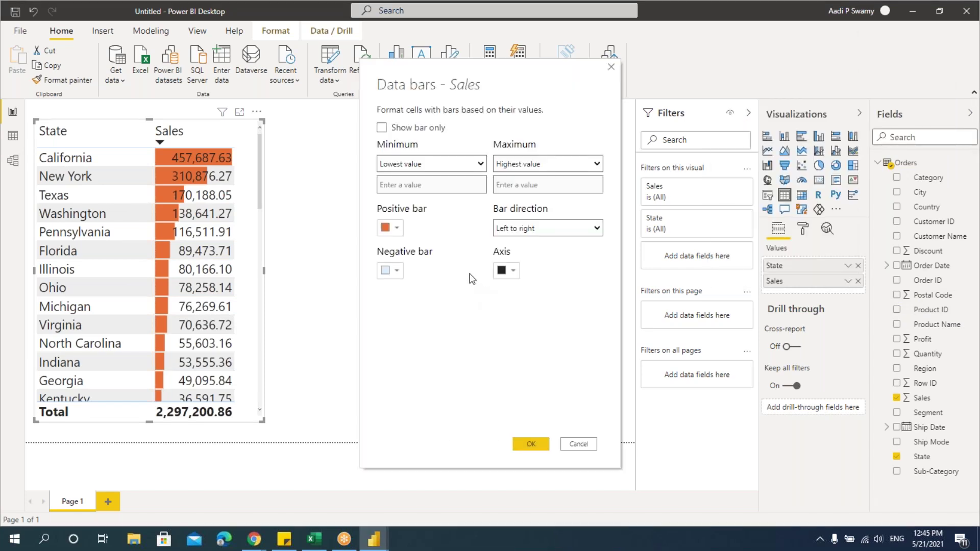
click(522, 226)
click(522, 251)
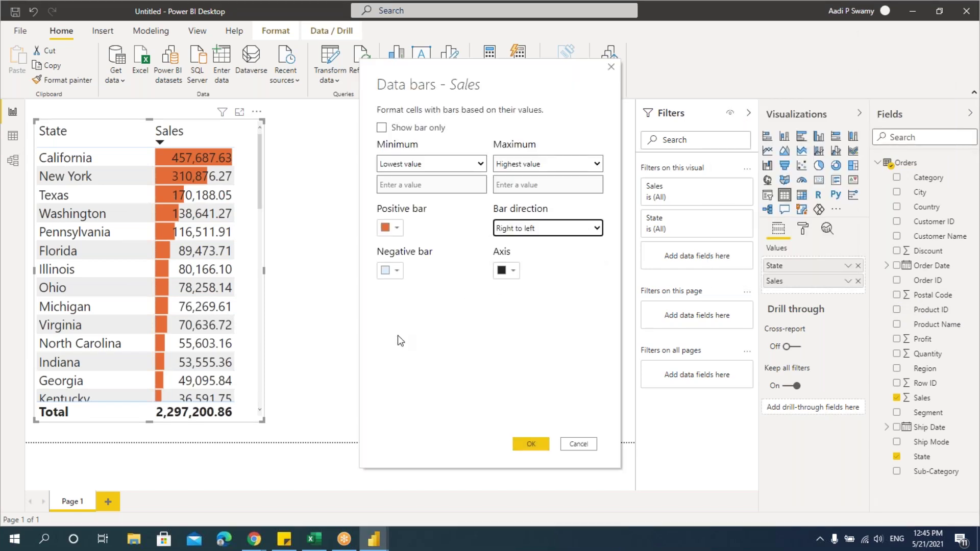
click(382, 127)
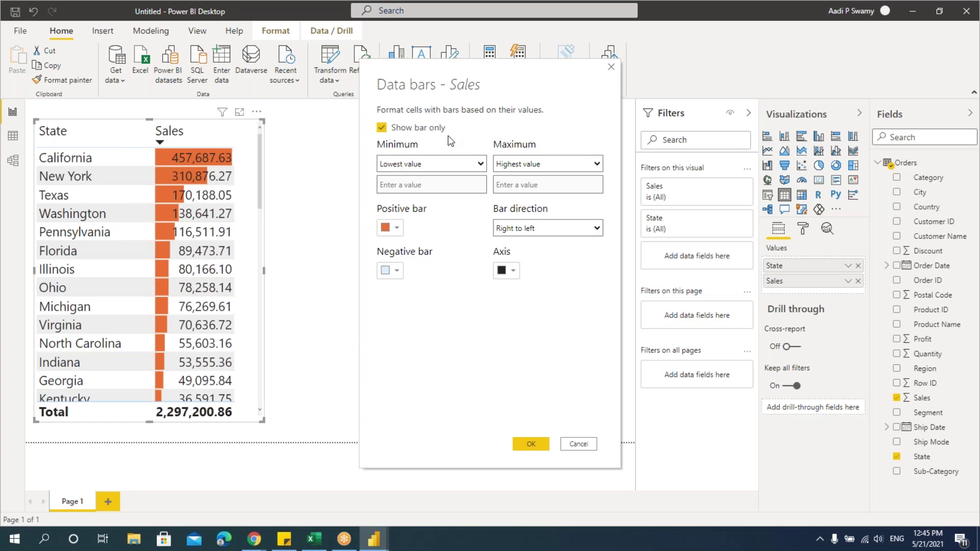
click(530, 444)
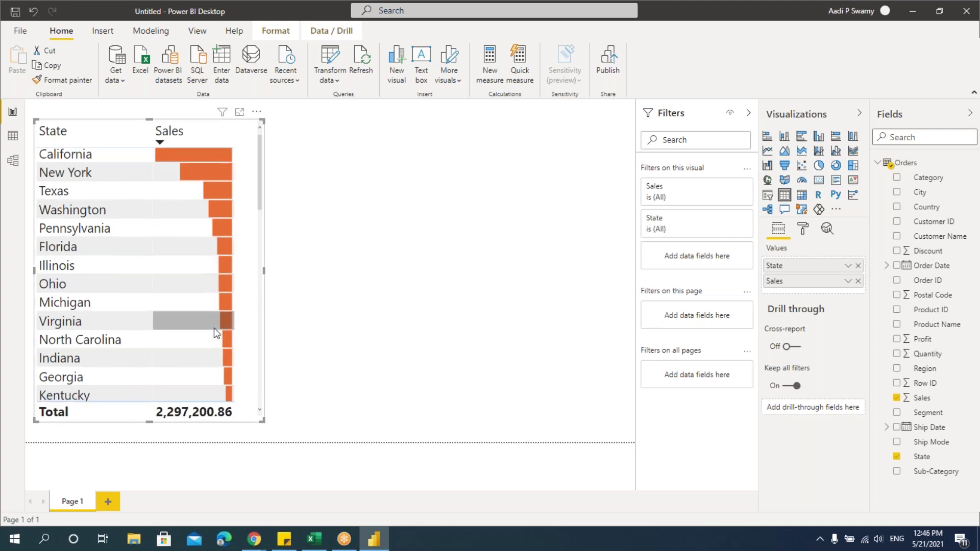
scroll(213, 327, down, 10)
scroll(214, 327, up, 10)
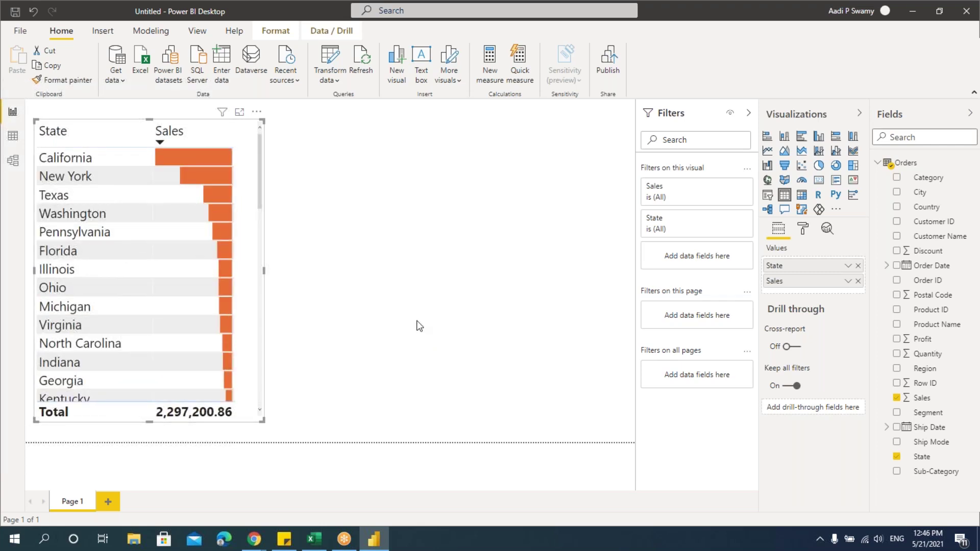
- Remove the data bars conditional formatting from Sales
click(848, 282)
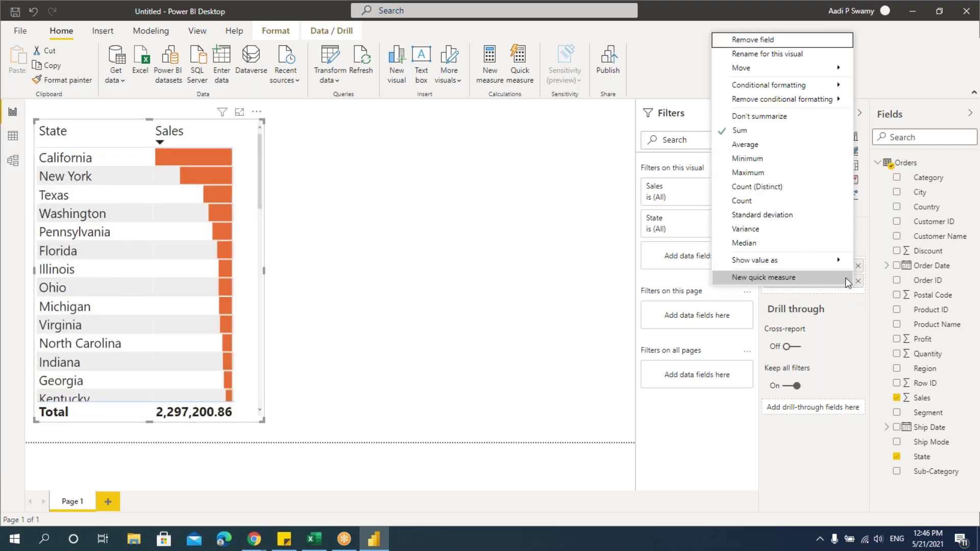
mouse_move(774, 98)
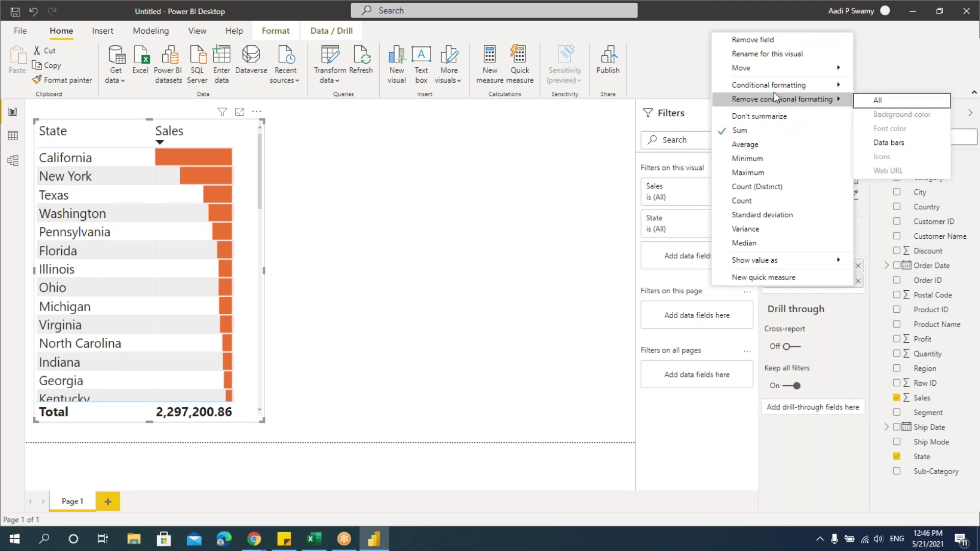
click(890, 143)
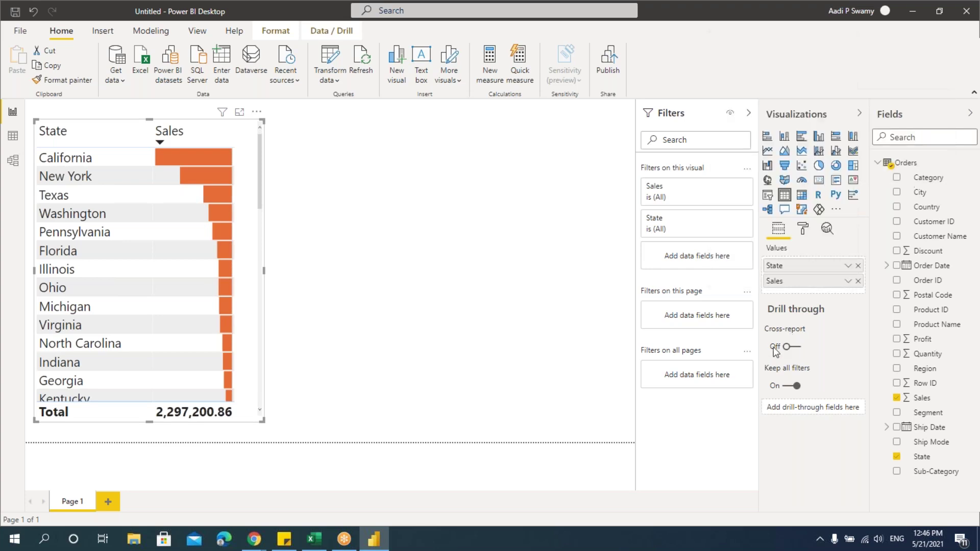
- Open icons conditional formatting for Sales and keep it formatted by Rules
click(847, 282)
mouse_move(774, 90)
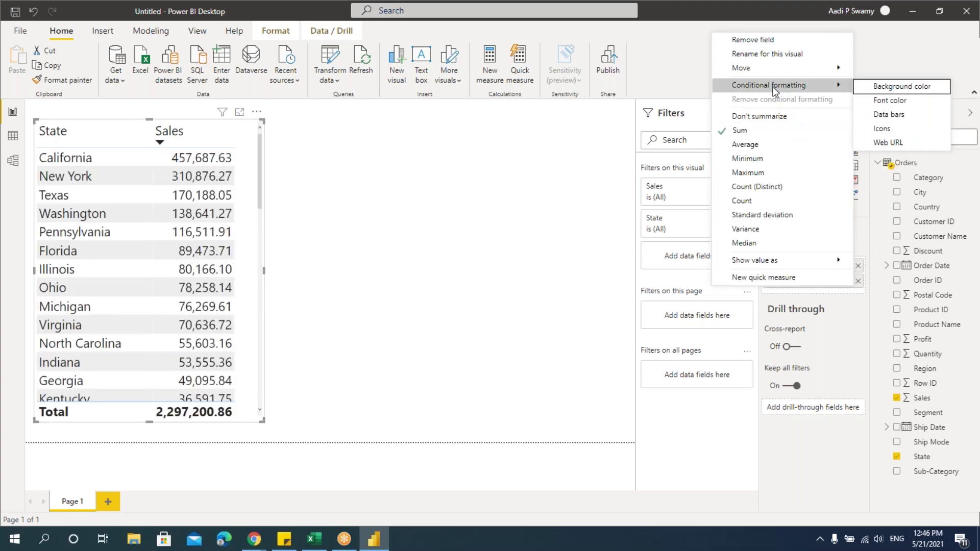
key(Escape)
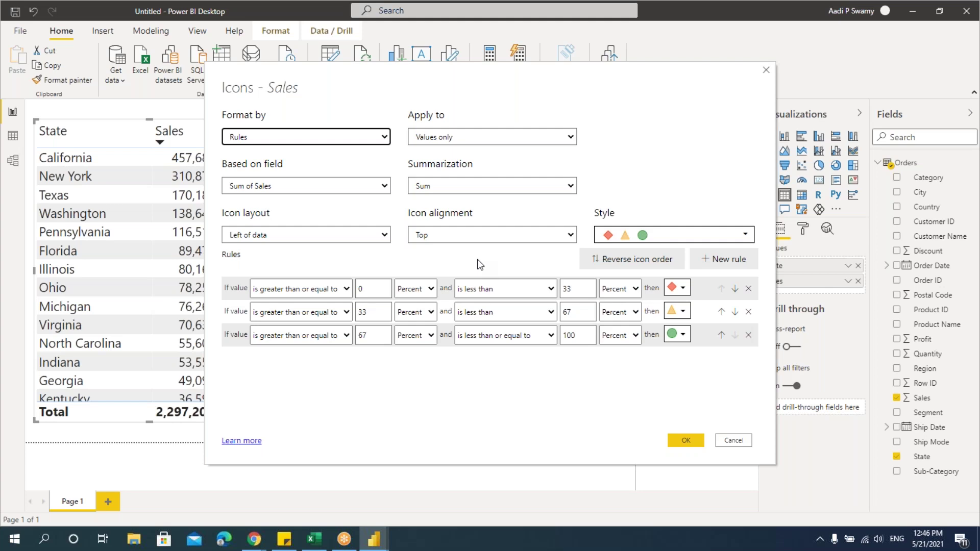
click(309, 136)
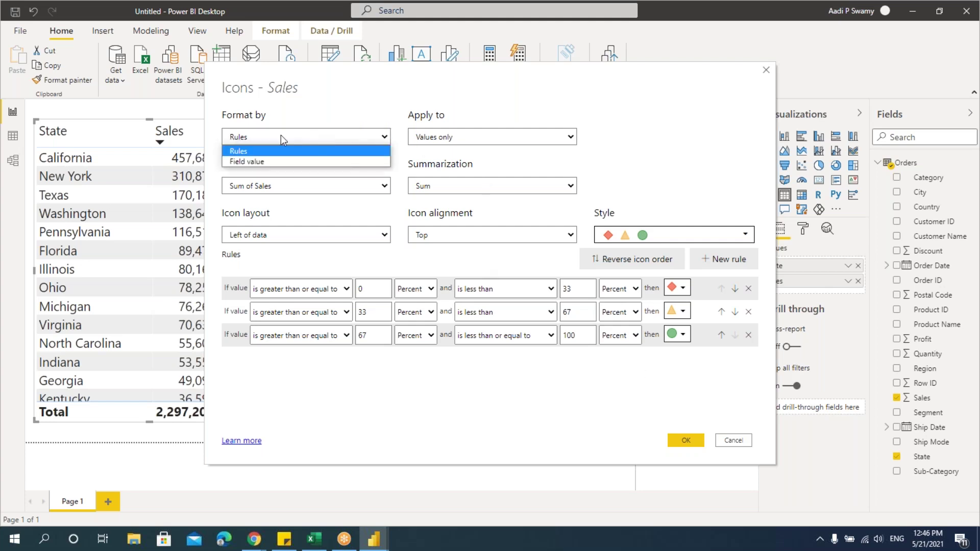
click(238, 150)
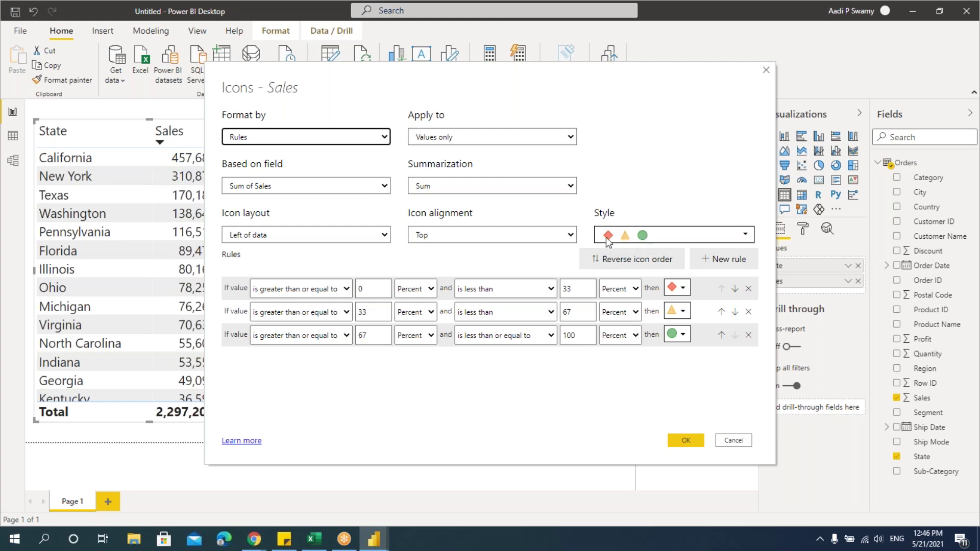
- Choose the red, yellow and green circles icon style and set the icon layout to Icon only
click(644, 239)
scroll(645, 430, down, 1)
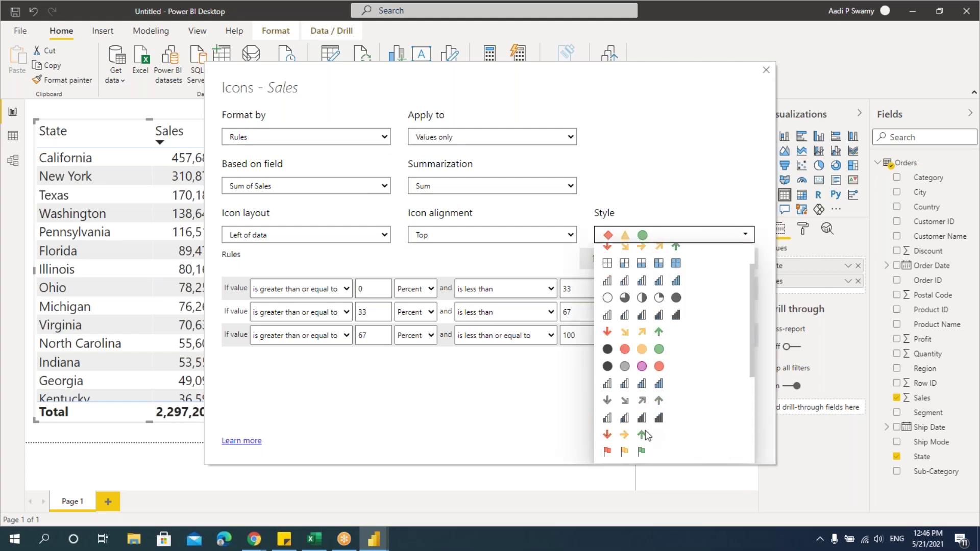
scroll(645, 430, down, 2)
scroll(645, 431, up, 5)
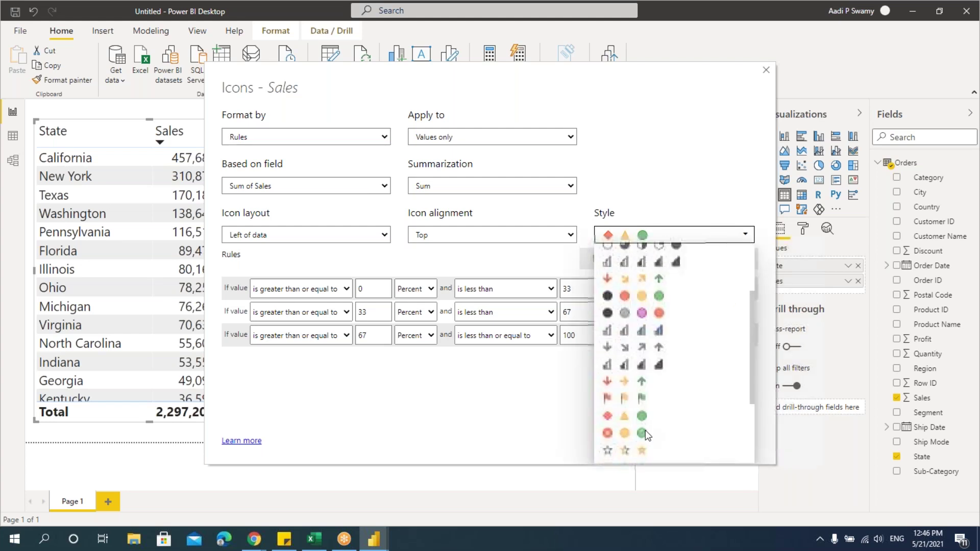
click(554, 415)
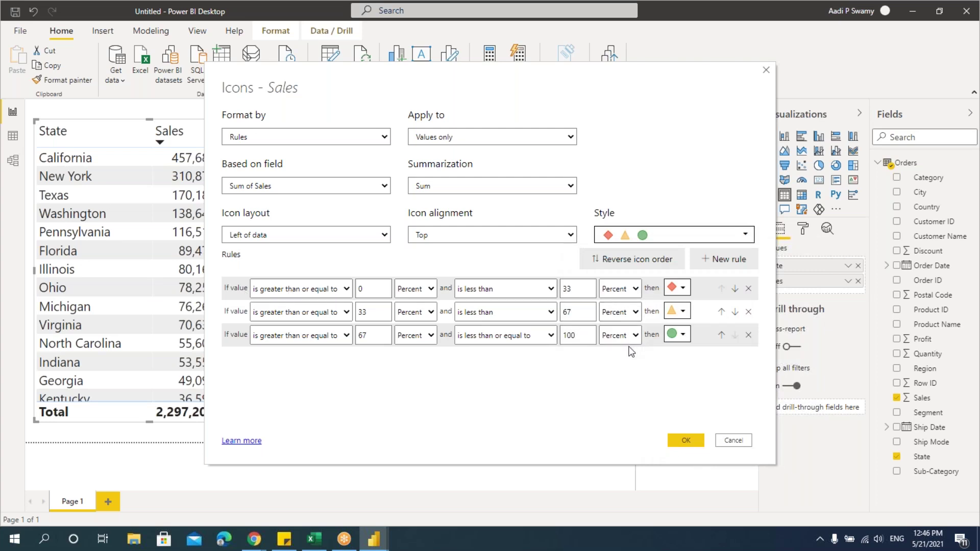
click(624, 239)
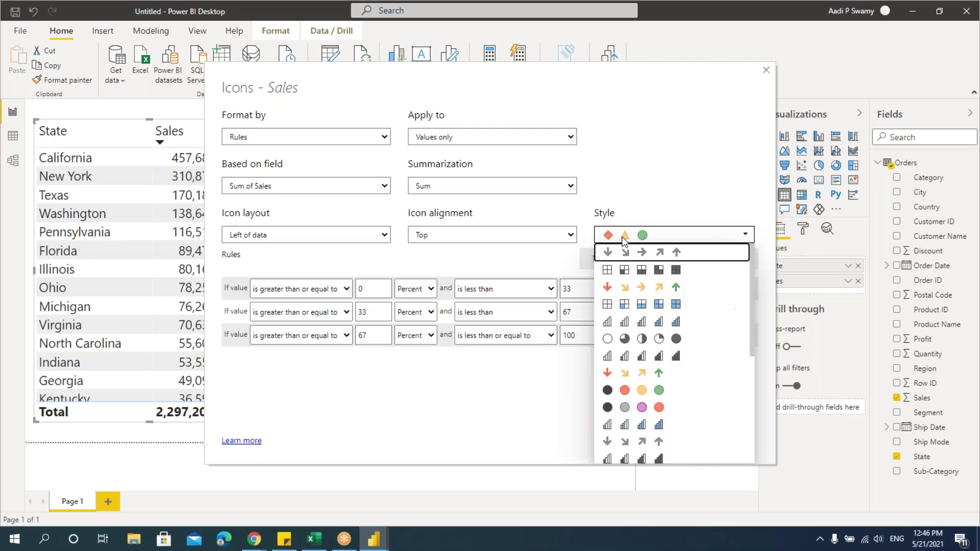
scroll(643, 418, down, 1)
scroll(642, 418, down, 3)
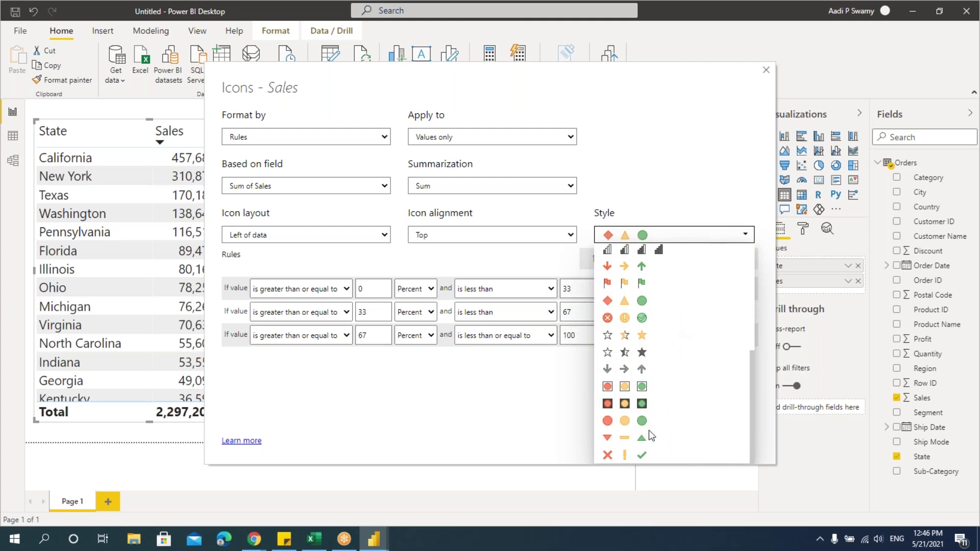
click(615, 421)
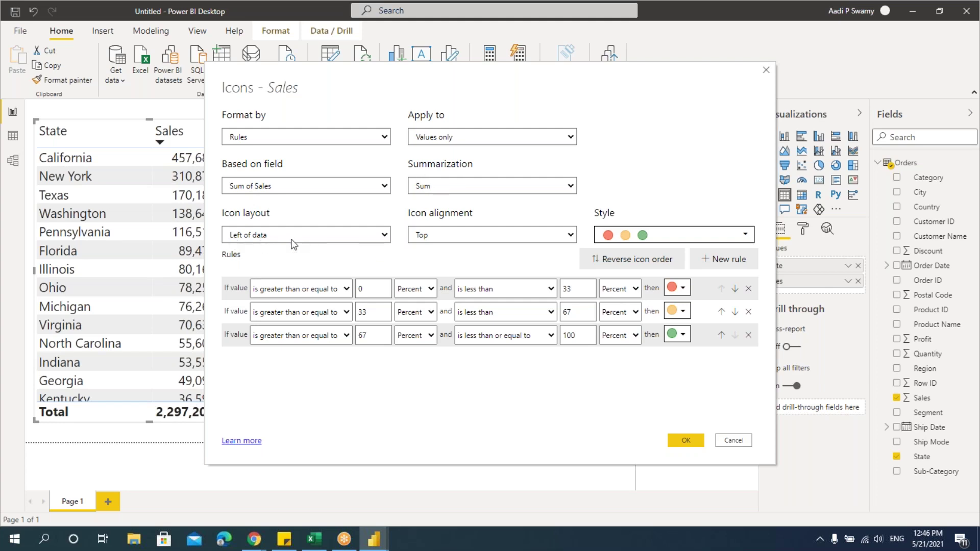
click(253, 236)
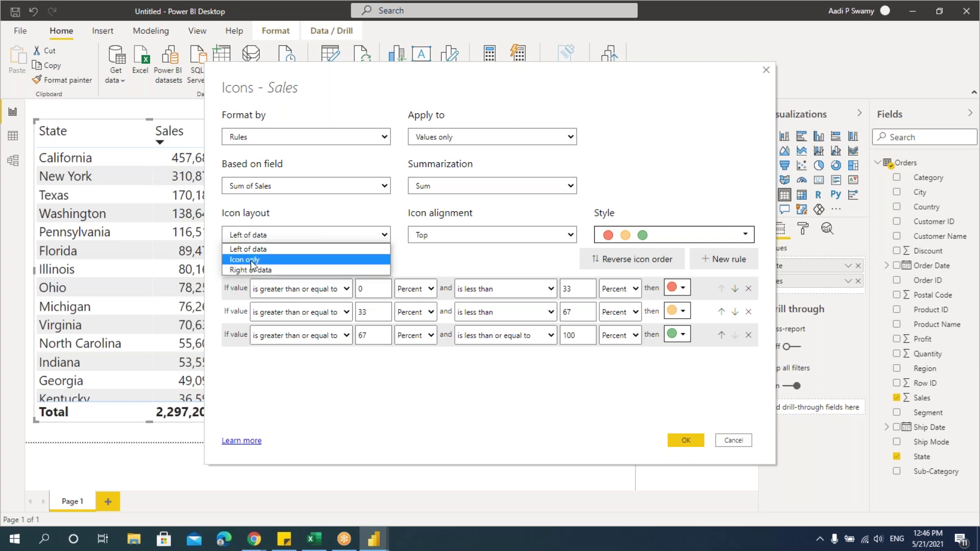
click(251, 261)
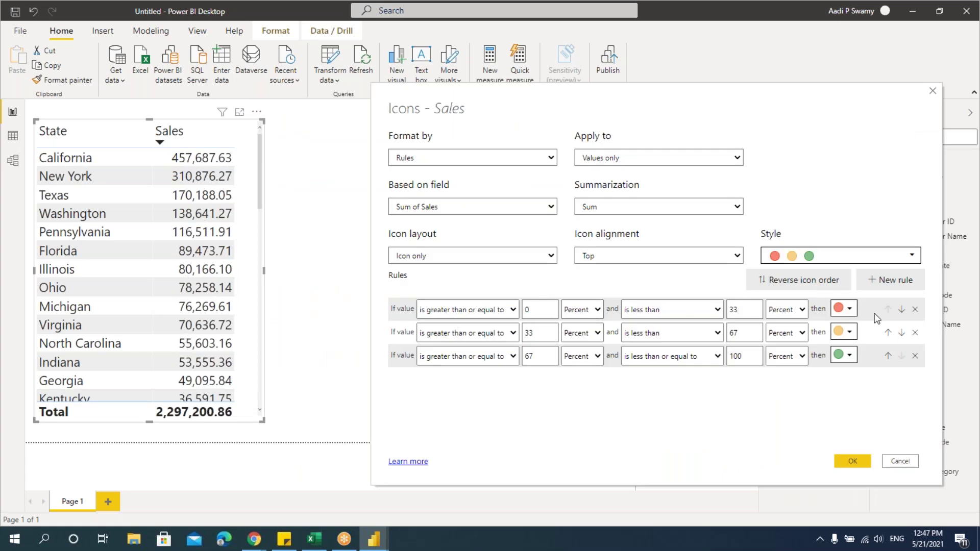
- Switch the lower and upper bounds of all three icon rules from Percent to Number
click(530, 308)
click(526, 324)
click(529, 331)
click(525, 347)
click(530, 355)
click(526, 370)
click(735, 308)
click(730, 324)
click(735, 332)
click(734, 348)
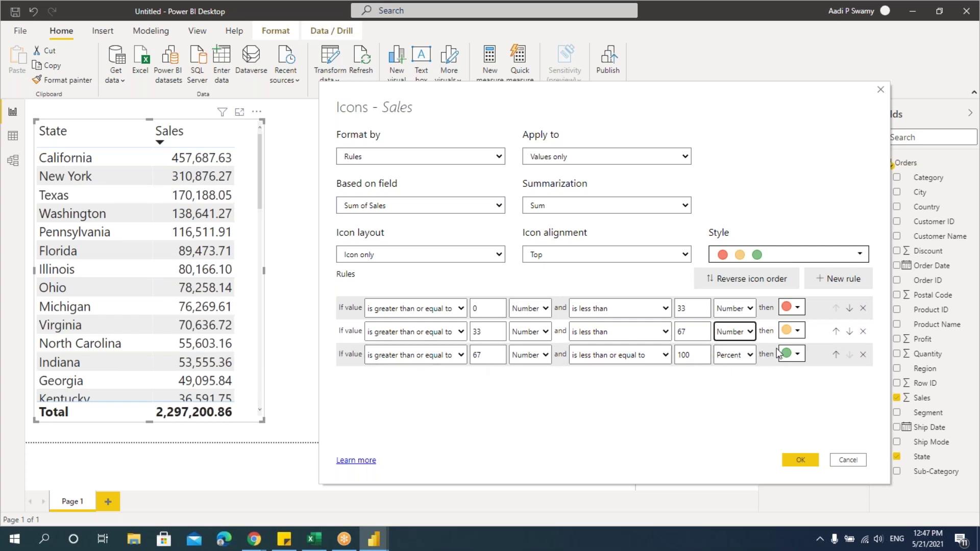
click(723, 356)
click(731, 370)
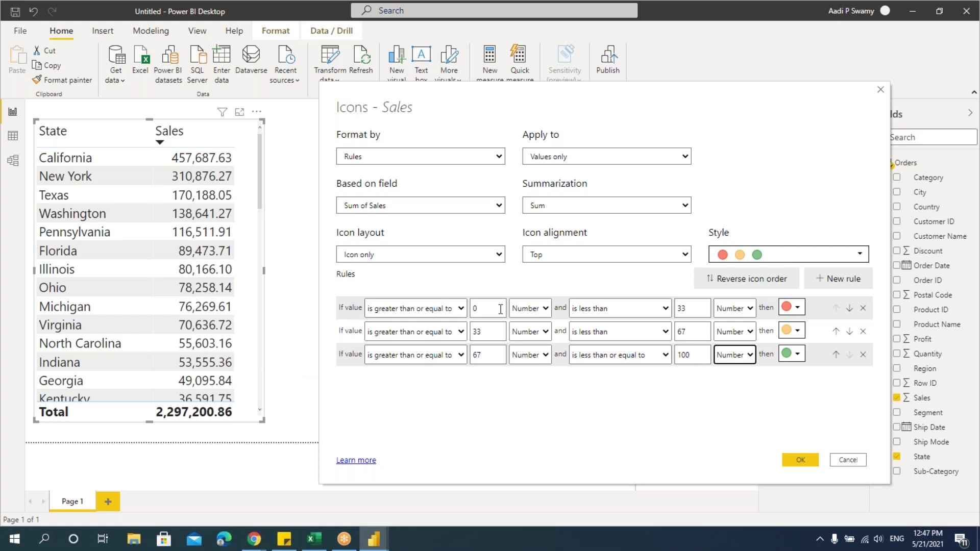
- Set the red rule's upper bound to 25000 and make the yellow rule run from 25000 to less than 100000
double_click(684, 309)
text(25000)
double_click(486, 332)
text(25000)
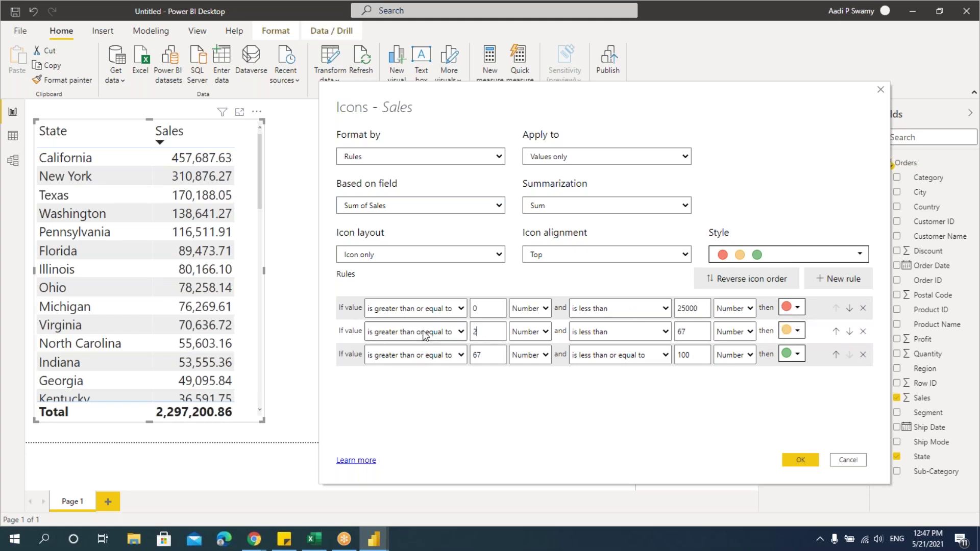
double_click(683, 332)
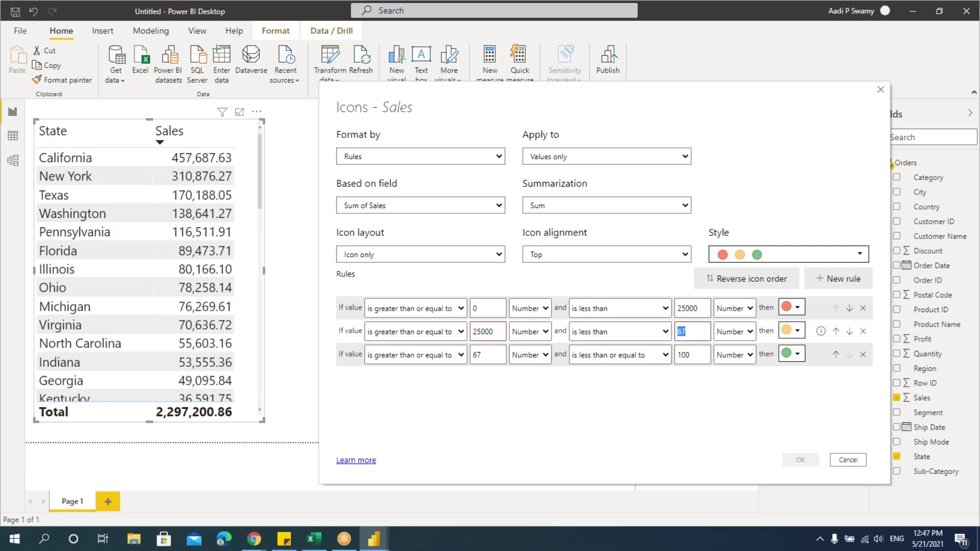
text(2)
key(BackSpace)
text(100000)
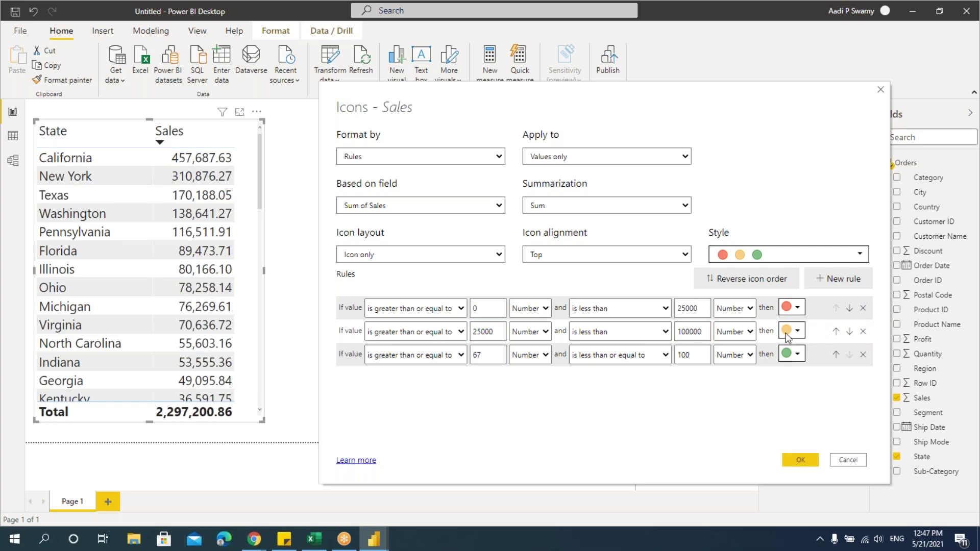
- Make the green rule run from 100000 to 1000000 and apply the icon rules to the Sales column
click(461, 355)
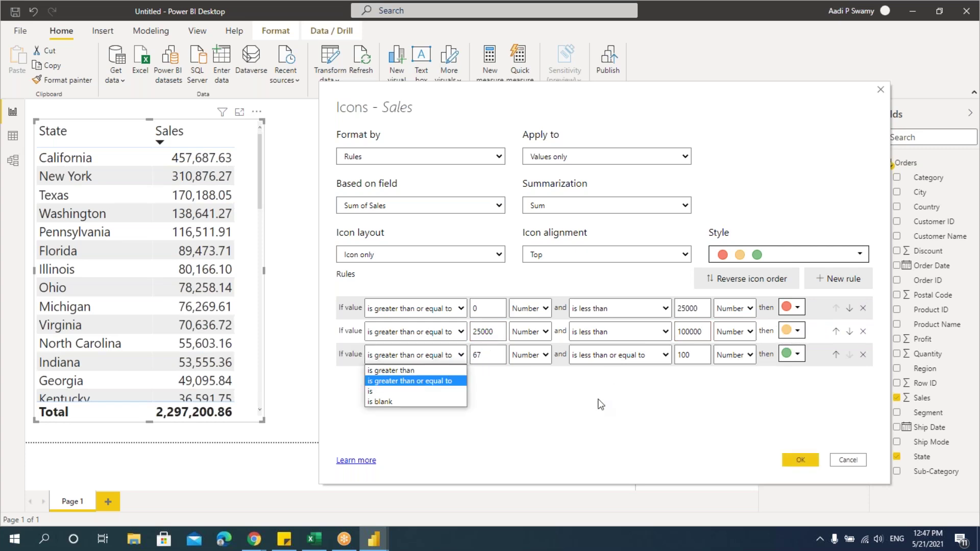
click(491, 355)
key(Tab)
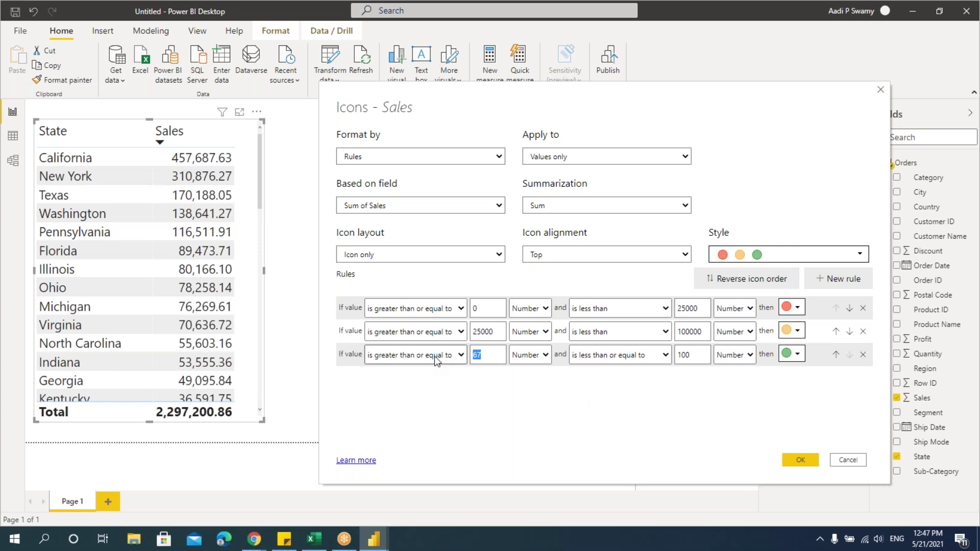
text(10000)
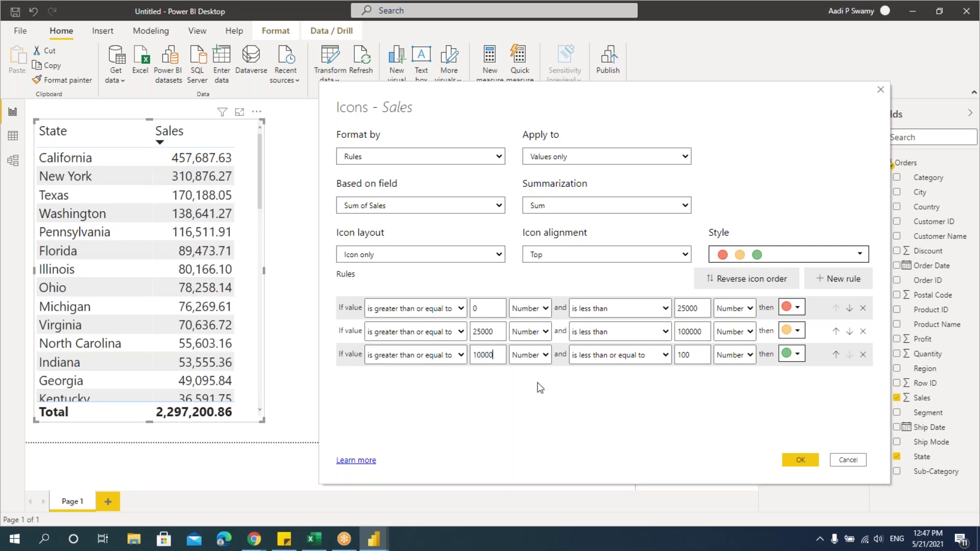
key(Tab)
key(Tab)
key(Tab)
text(0)
click(799, 460)
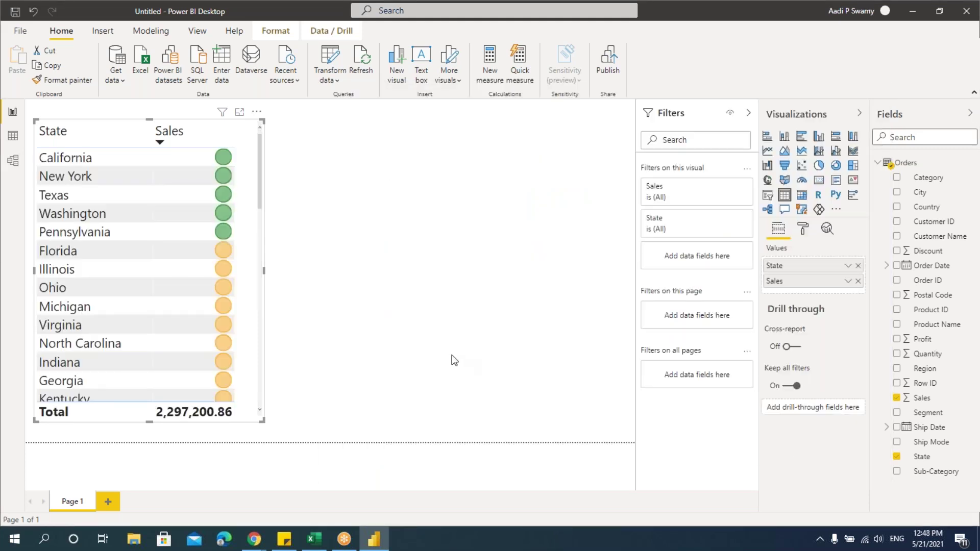
scroll(263, 302, down, 4)
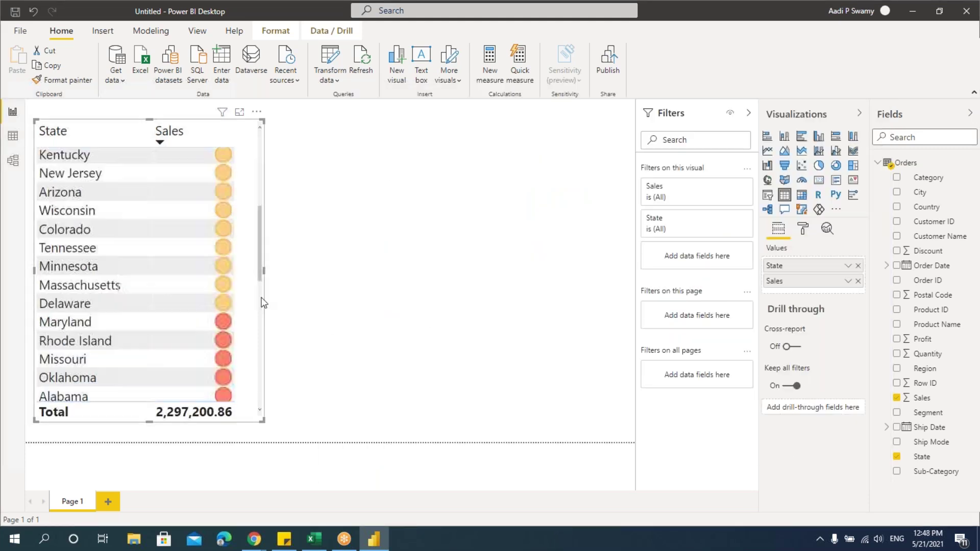
scroll(262, 303, down, 5)
scroll(263, 250, up, 10)
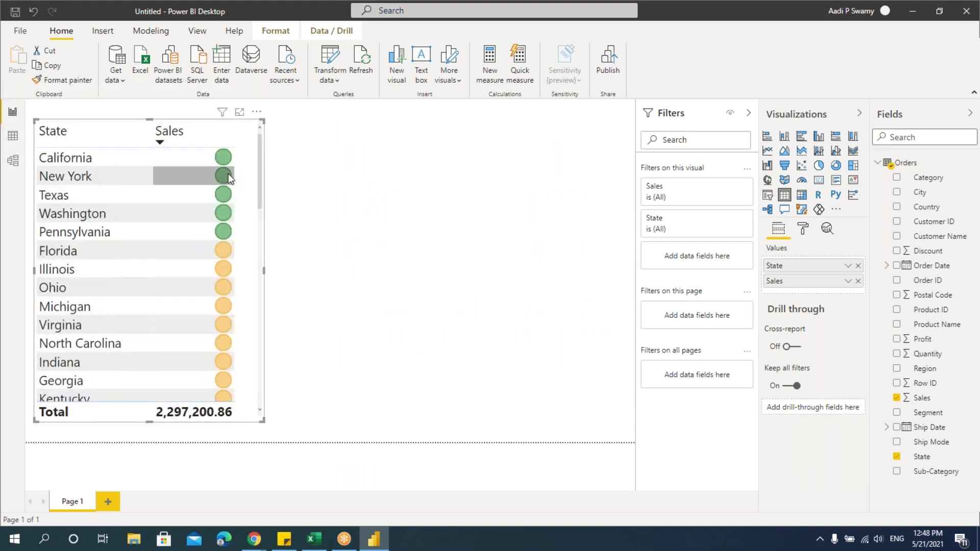
- Reopen the icons conditional formatting for Sales, set the icon alignment to Middle and apply it
click(849, 281)
mouse_move(759, 91)
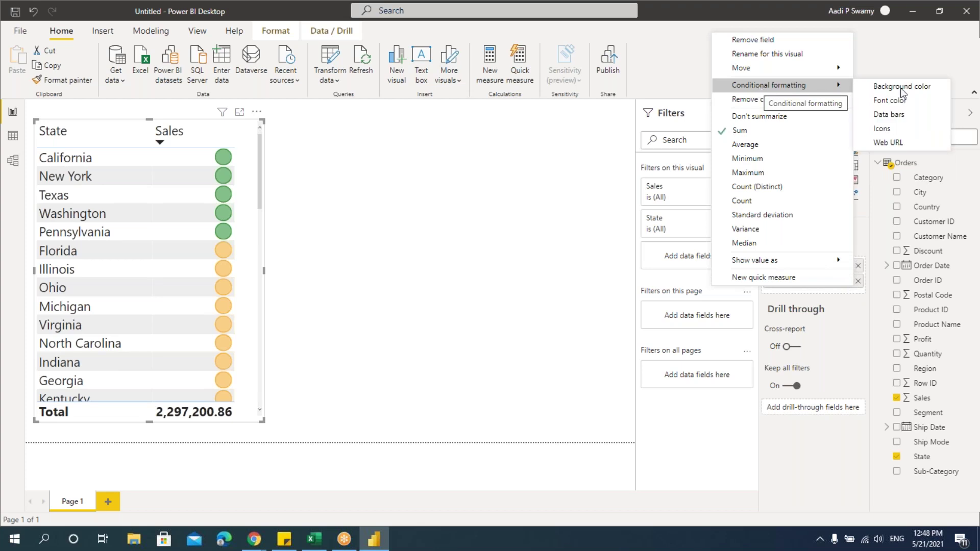
click(887, 128)
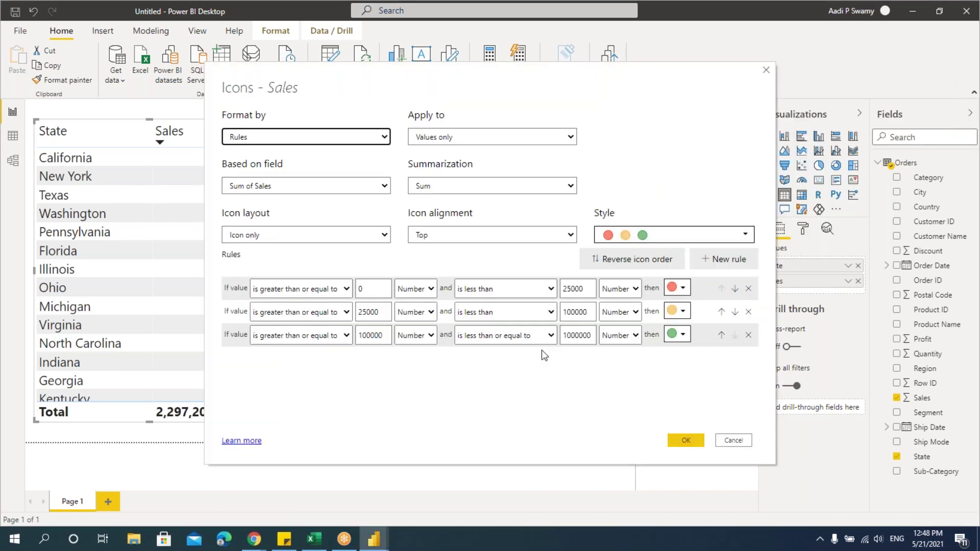
click(462, 236)
click(462, 235)
click(459, 233)
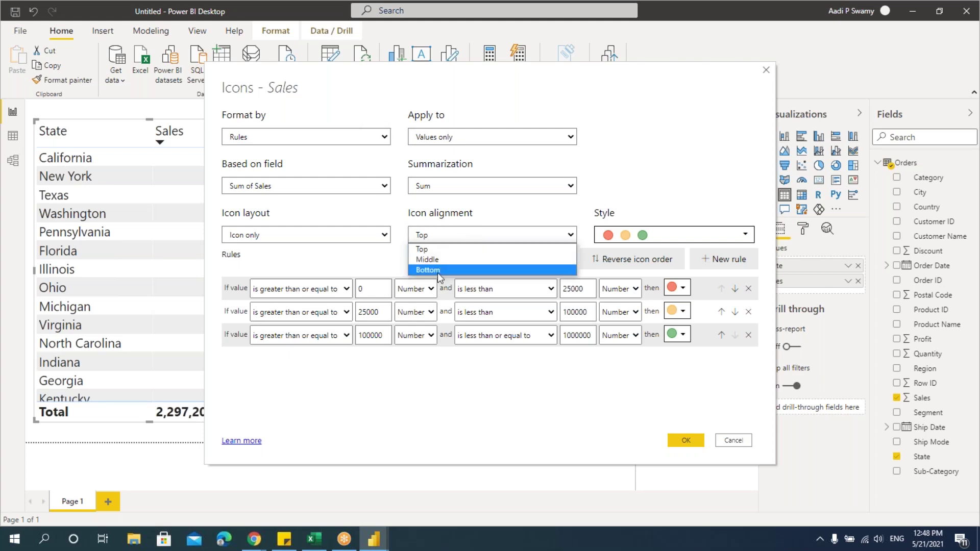
click(437, 262)
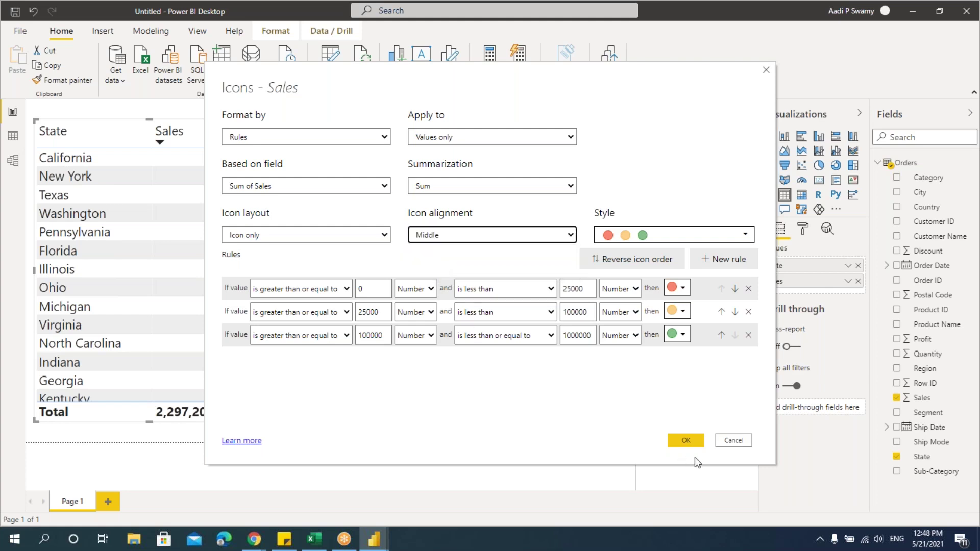
click(686, 440)
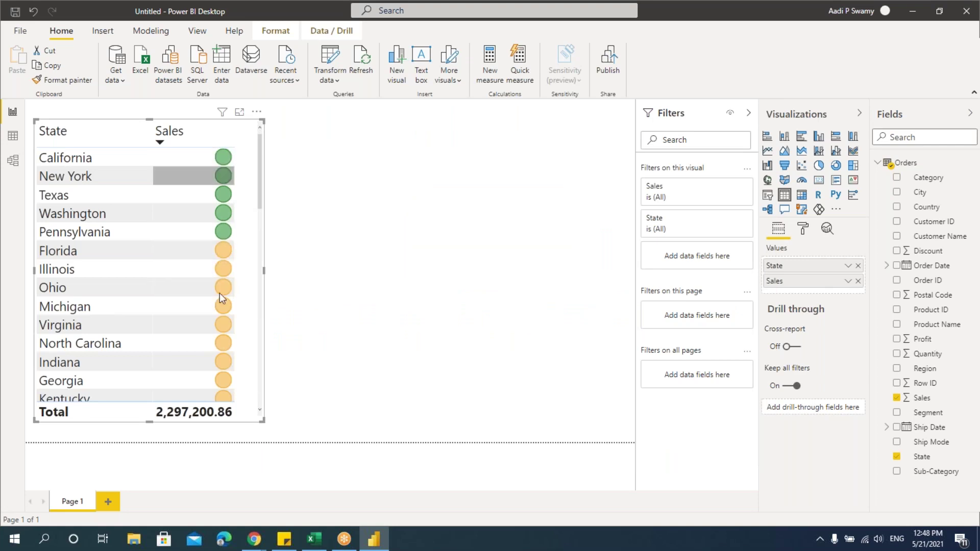
click(804, 231)
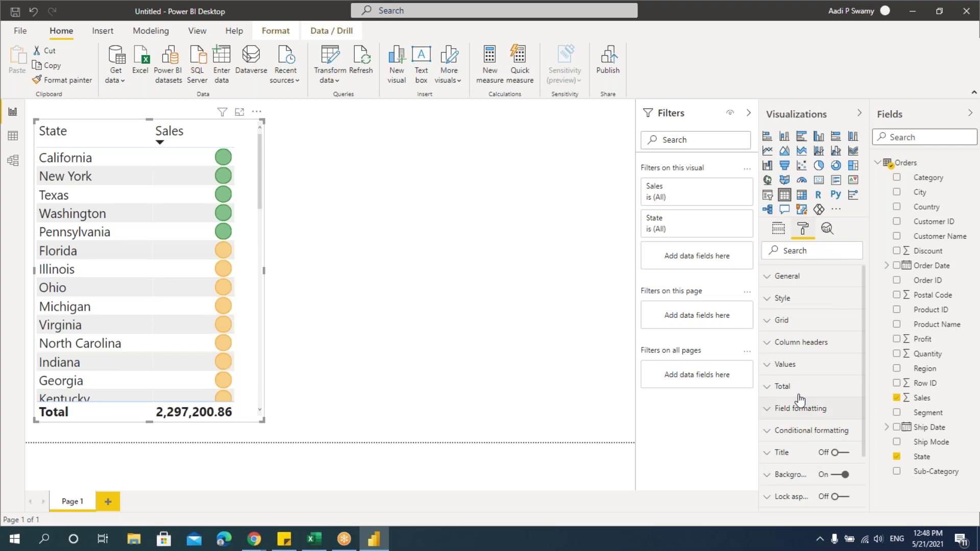
mouse_move(221, 353)
click(785, 209)
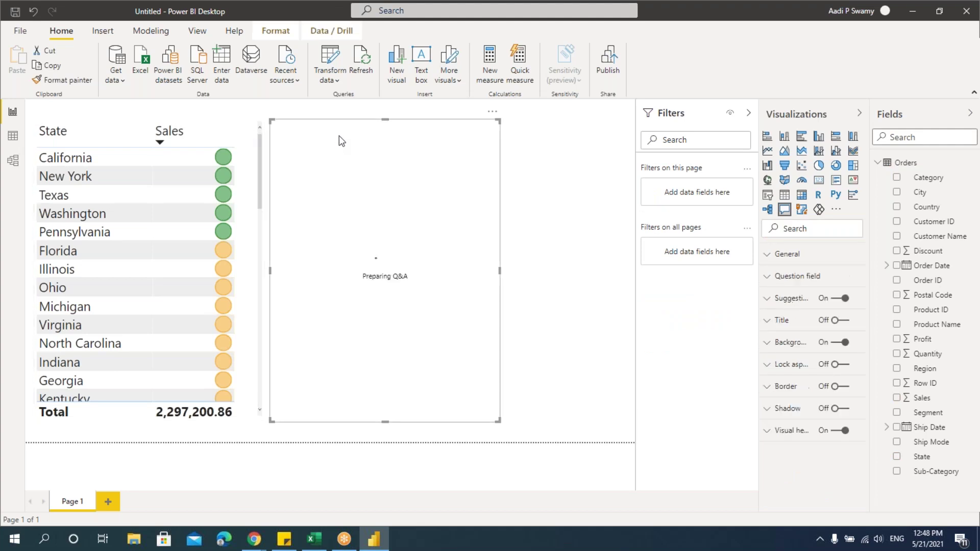
key(Delete)
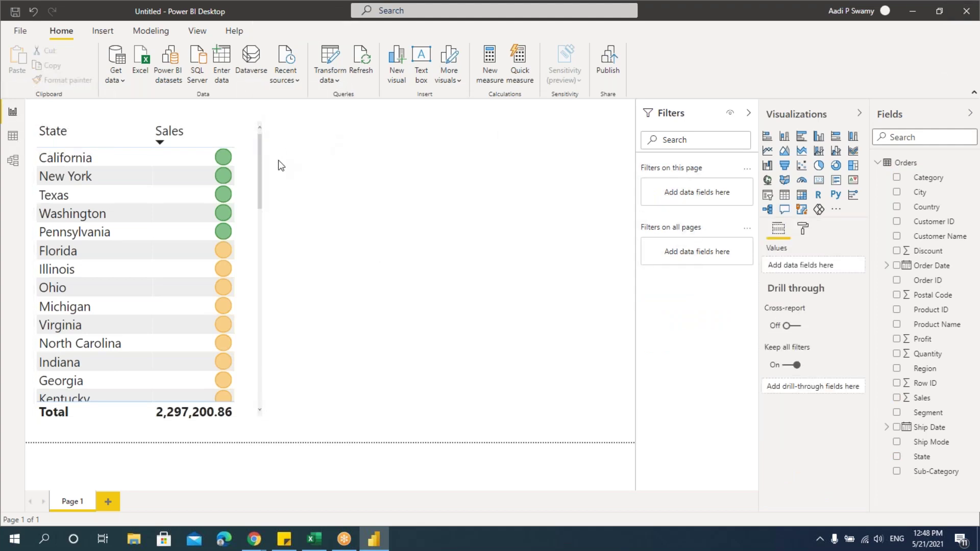
click(250, 137)
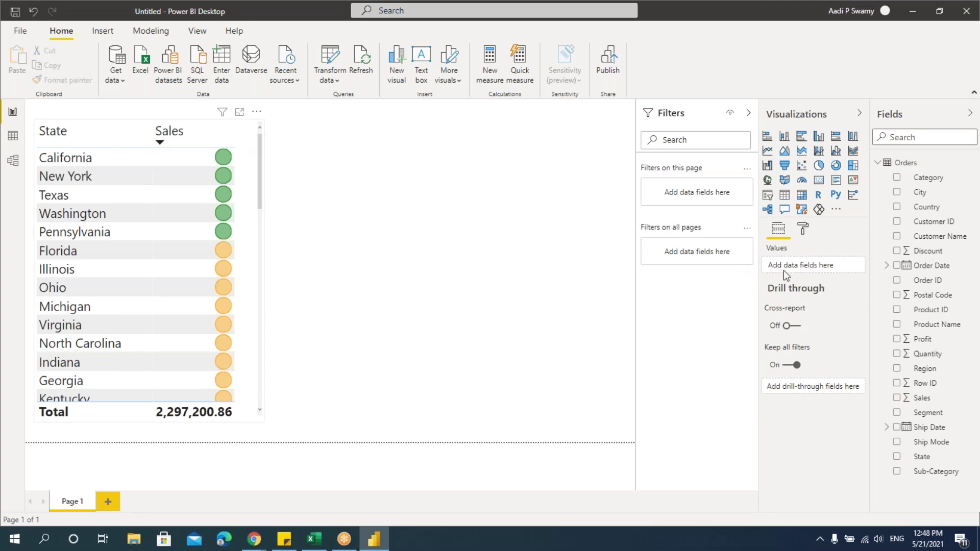
click(848, 281)
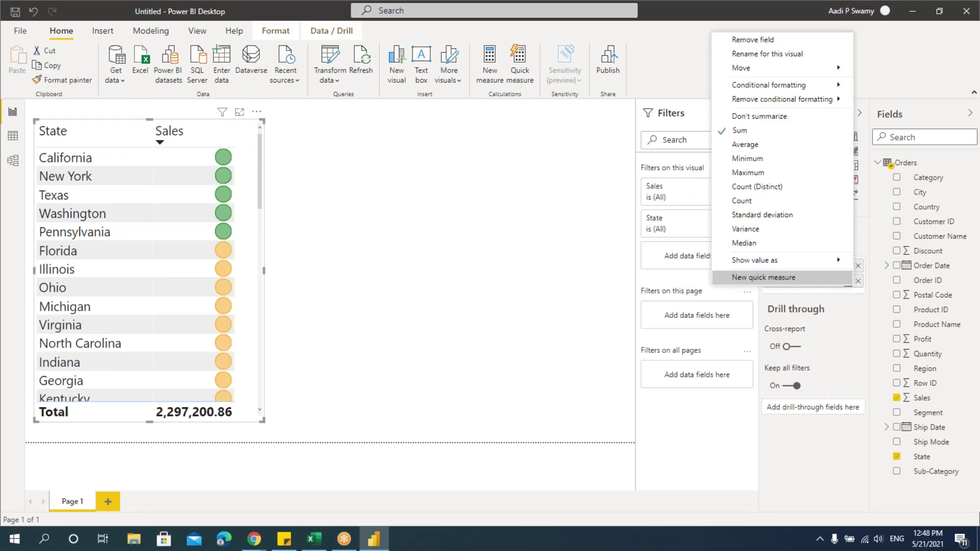
mouse_move(762, 87)
click(545, 254)
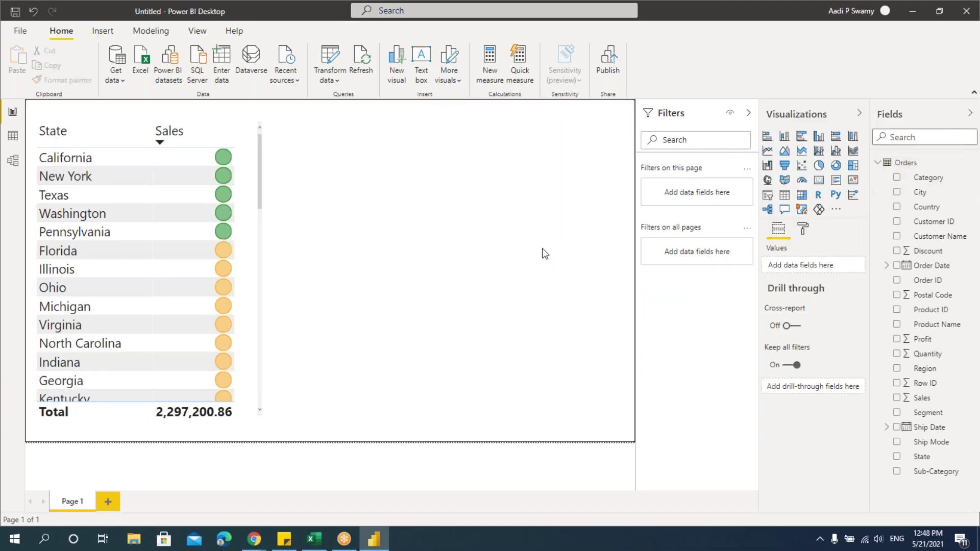
- Remove the icons conditional formatting from Sales in the table
click(250, 146)
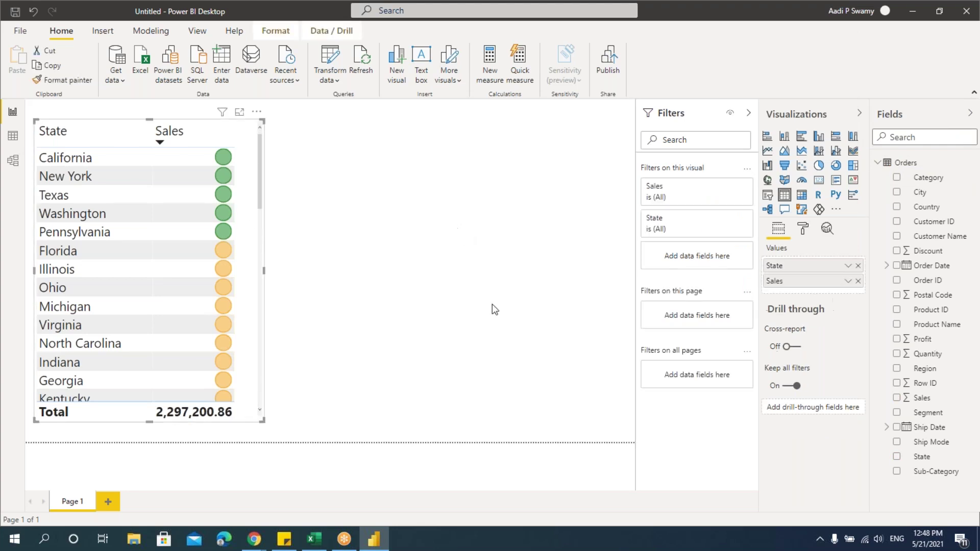
mouse_move(223, 368)
click(848, 280)
mouse_move(771, 85)
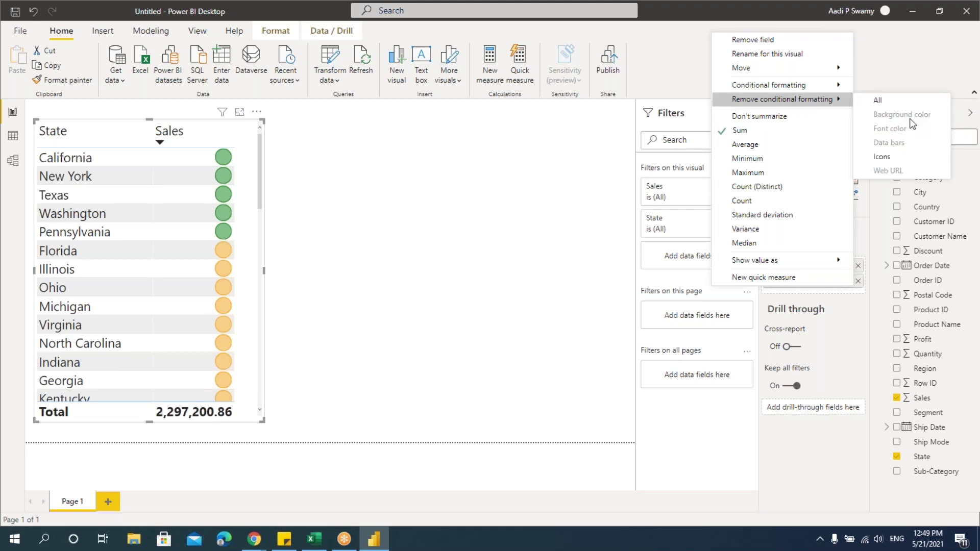
click(886, 156)
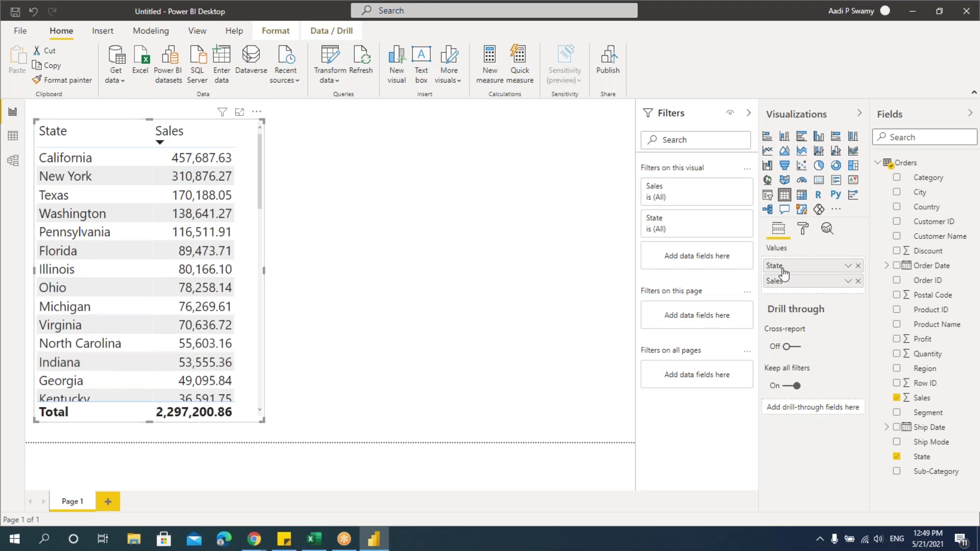
- Open background color conditional formatting for State and base its color scale on the Sales field summarized by Sum
click(848, 266)
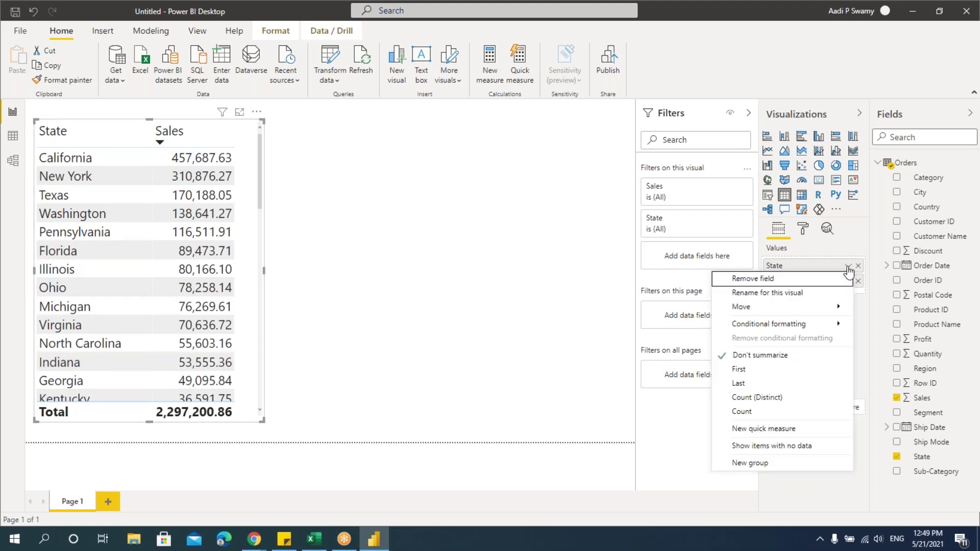
mouse_move(769, 324)
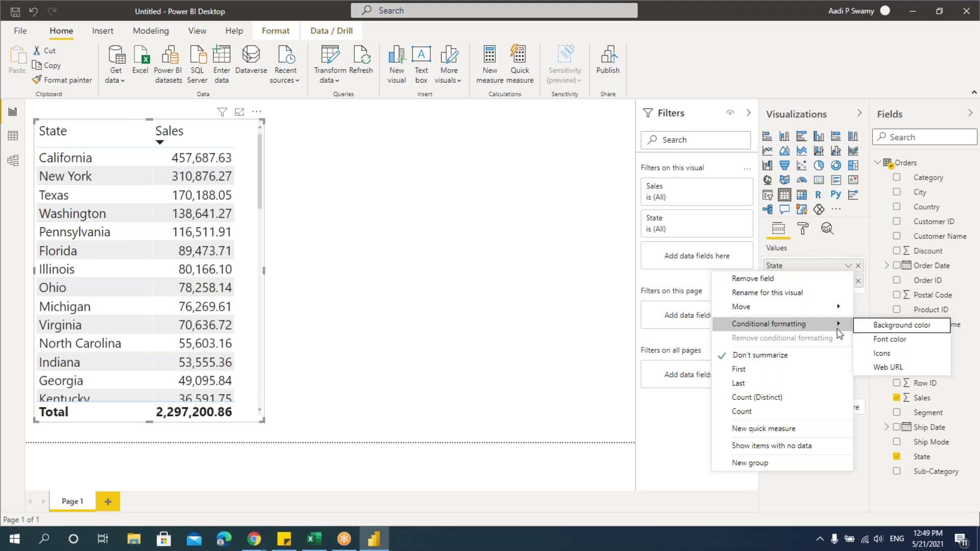
click(876, 327)
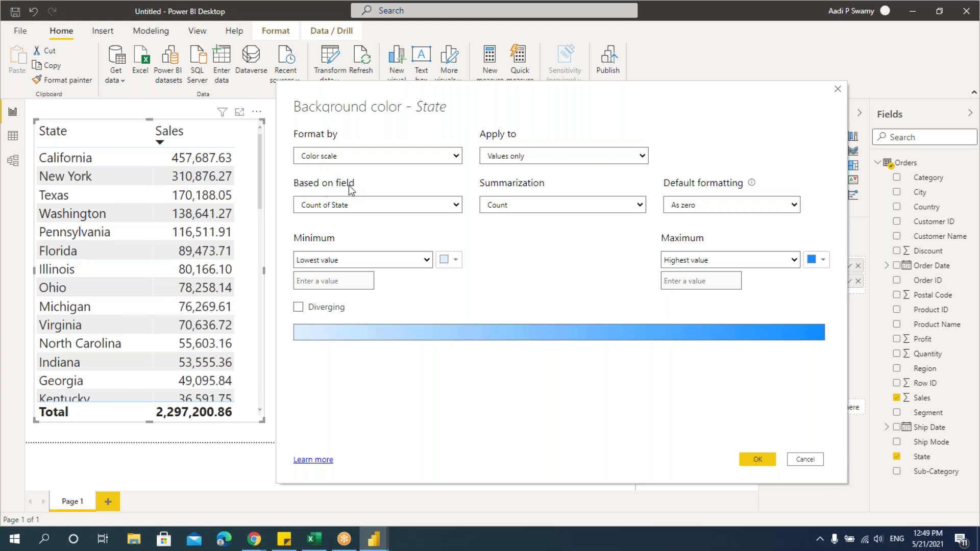
click(339, 155)
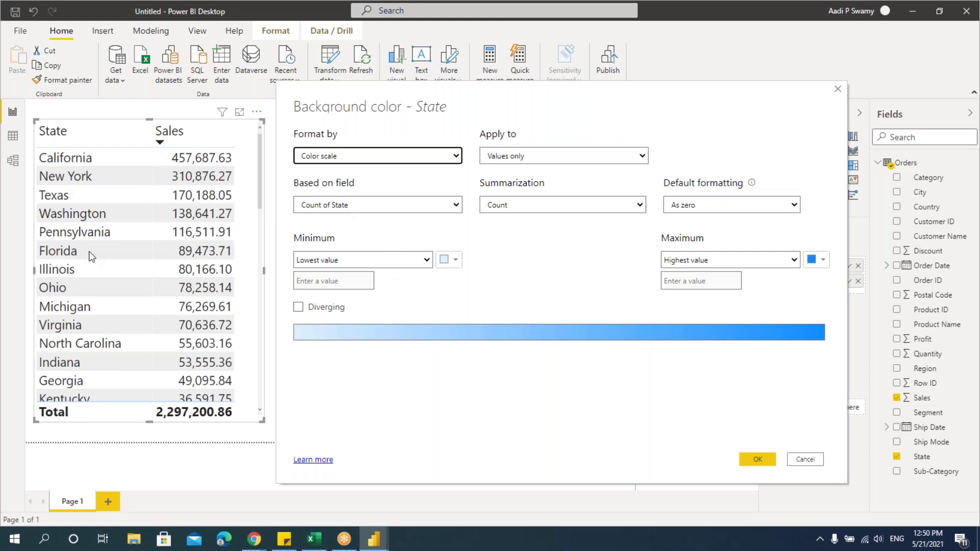
click(351, 204)
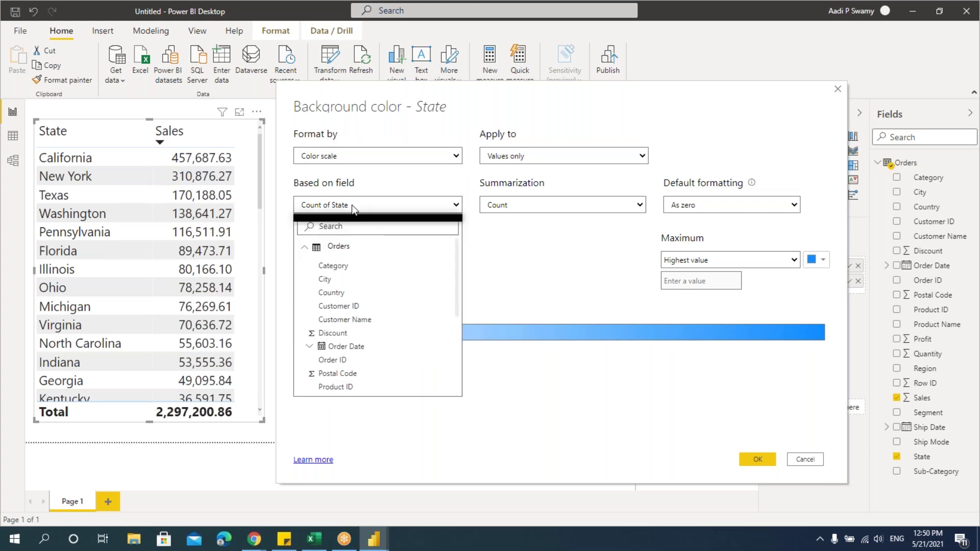
scroll(370, 342, down, 3)
scroll(370, 341, down, 2)
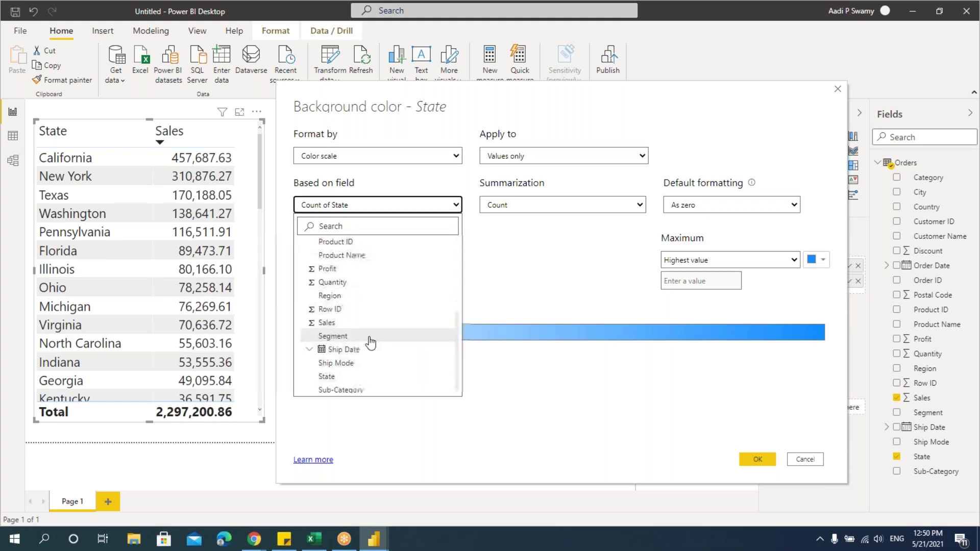
click(327, 318)
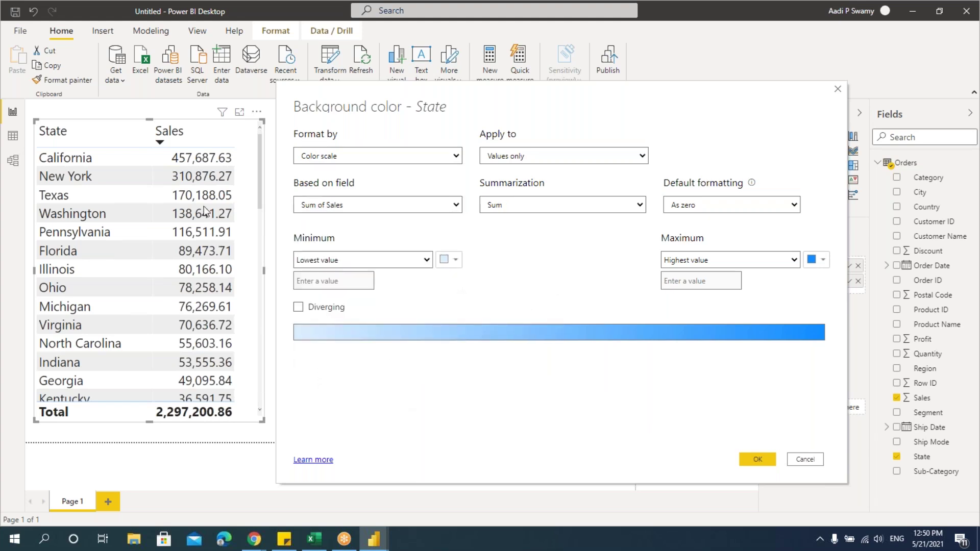
click(510, 205)
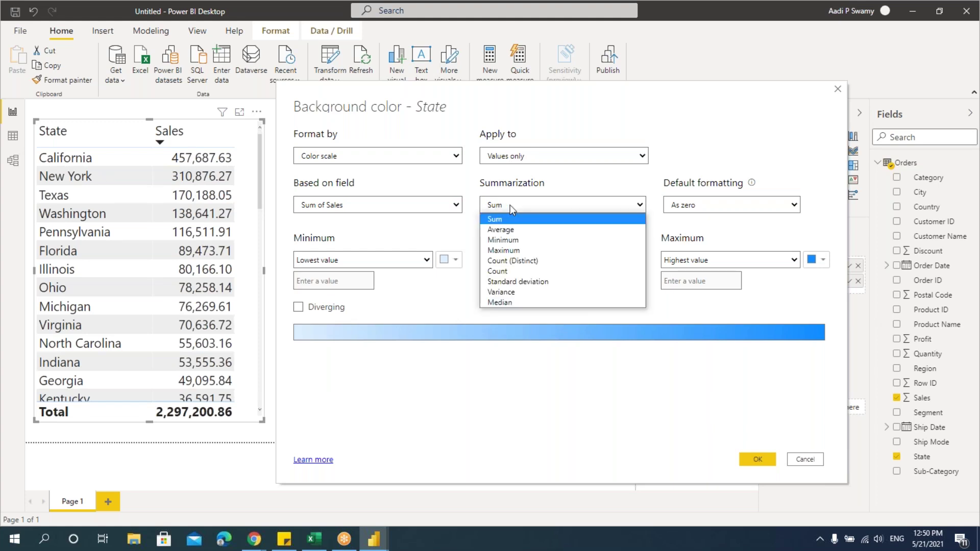
click(511, 230)
click(517, 209)
click(517, 218)
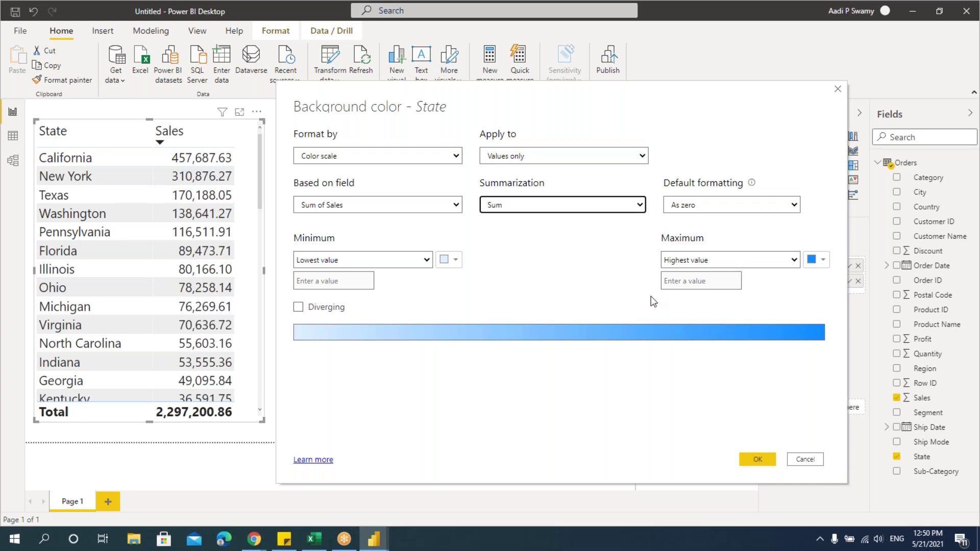
- Set the color scale's maximum to a custom value of 50000 and apply the background color to the State column
click(685, 262)
click(685, 274)
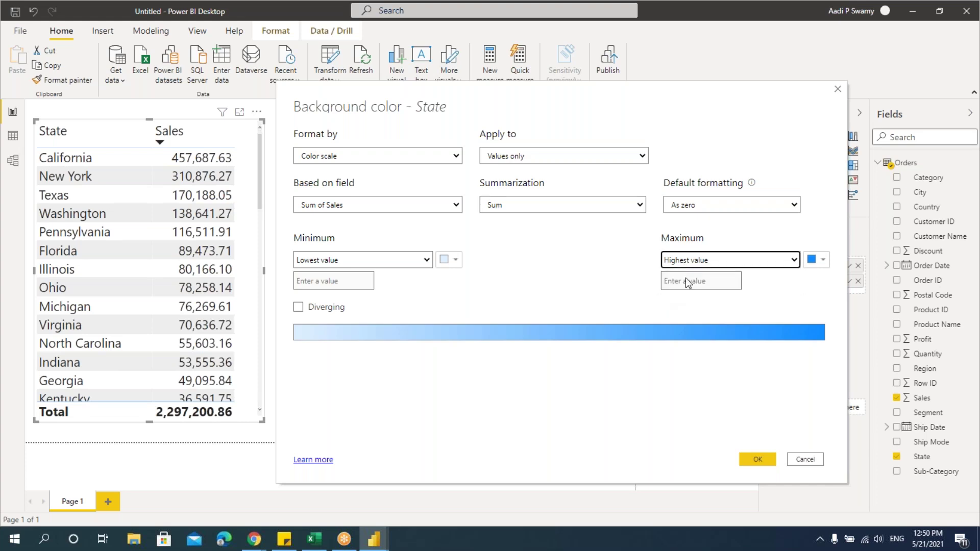
click(685, 261)
click(684, 283)
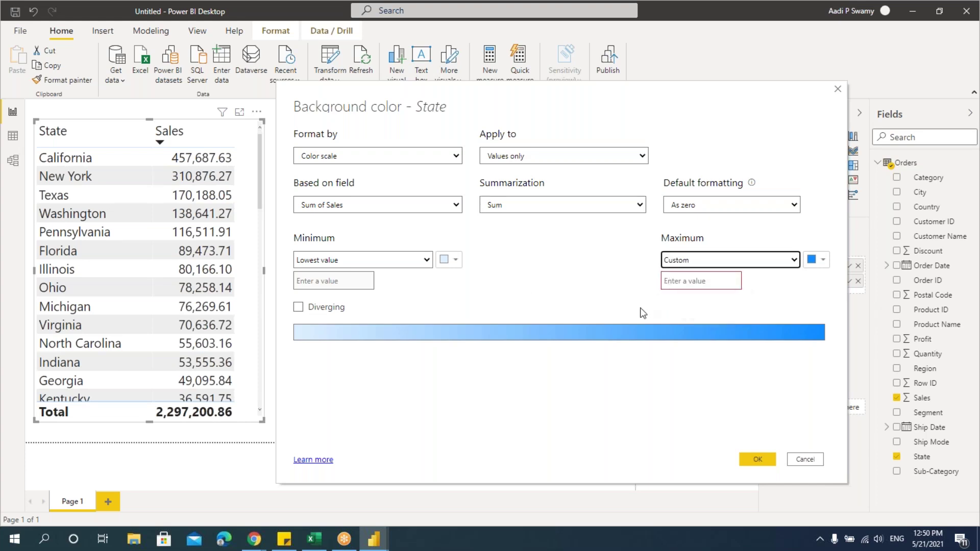
click(671, 285)
text(50000)
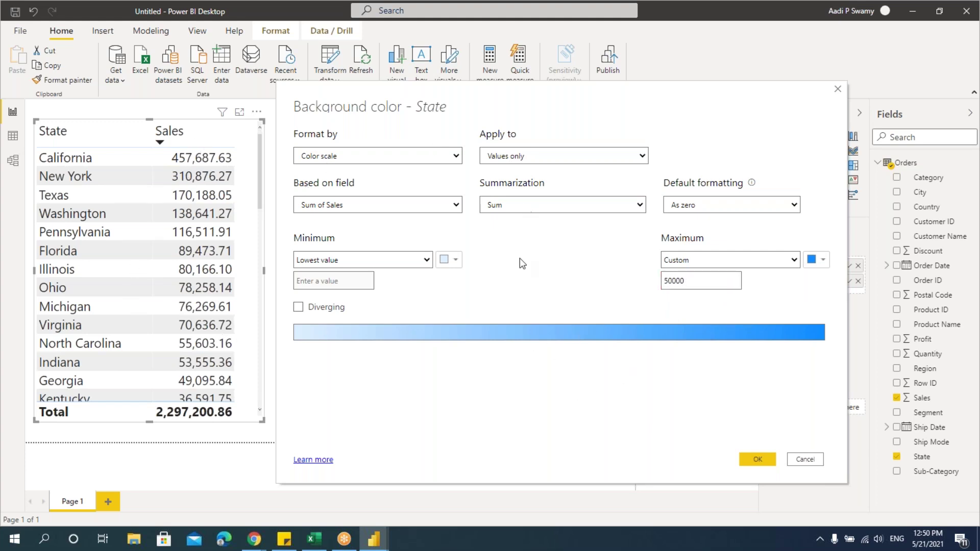
click(758, 460)
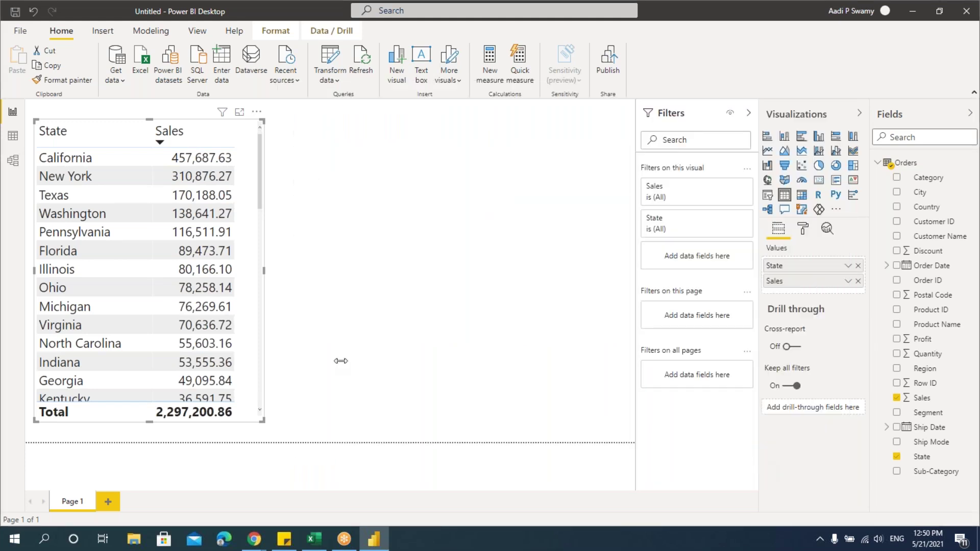
mouse_move(262, 151)
mouse_down()
mouse_move(260, 220)
mouse_move(261, 144)
mouse_up()
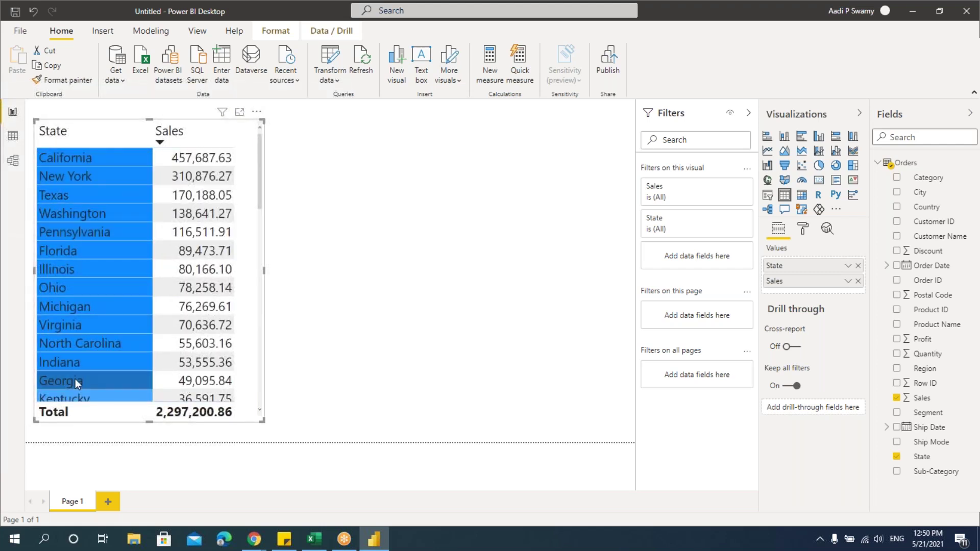
- Remove the background color conditional formatting from State in the table
click(848, 266)
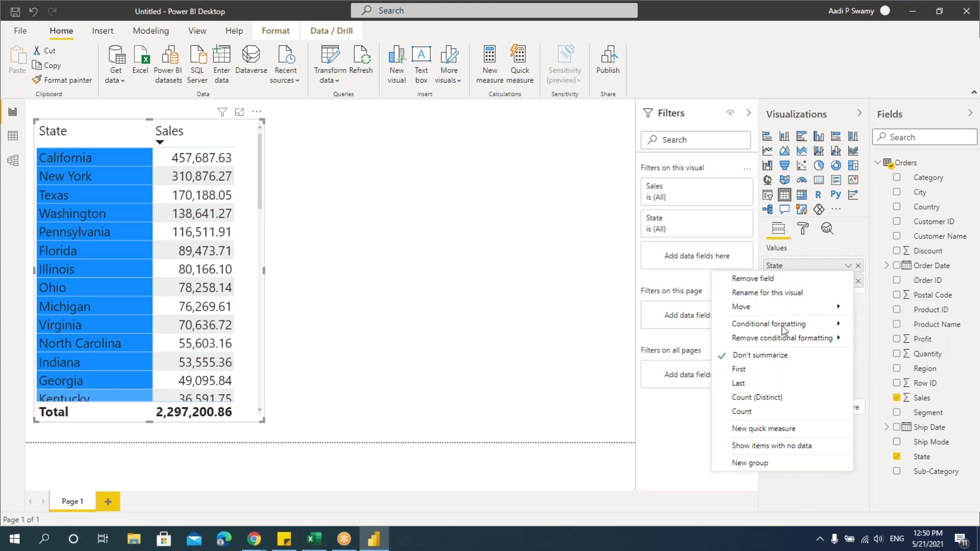
mouse_move(785, 330)
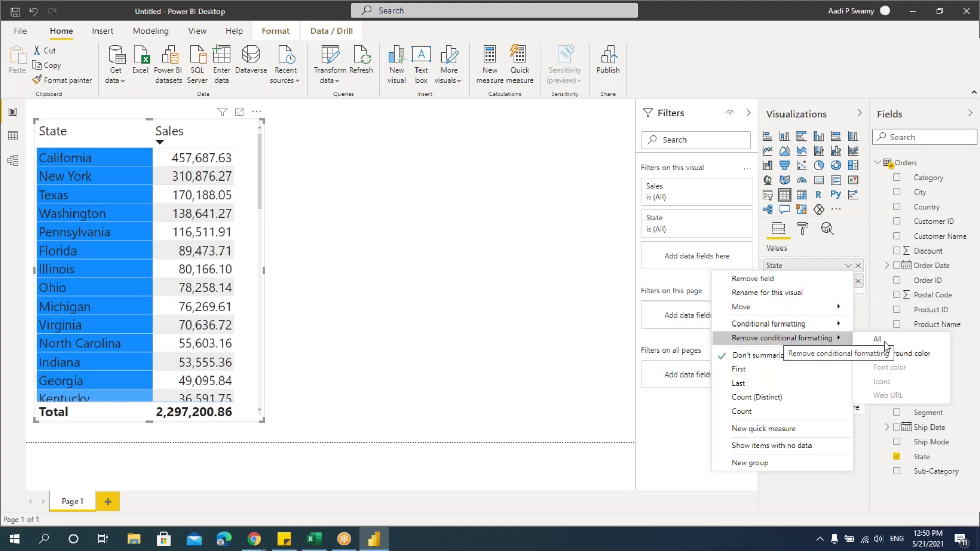
click(900, 355)
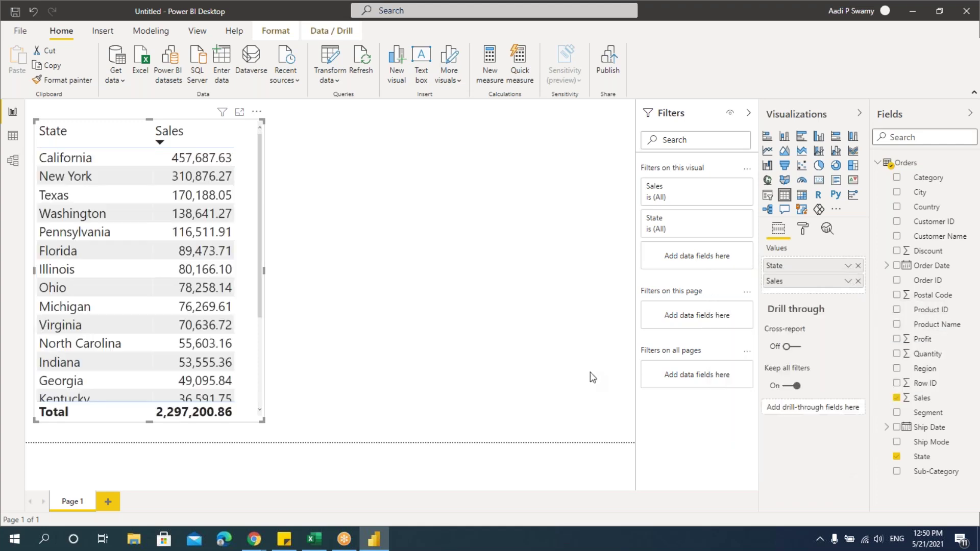
click(848, 282)
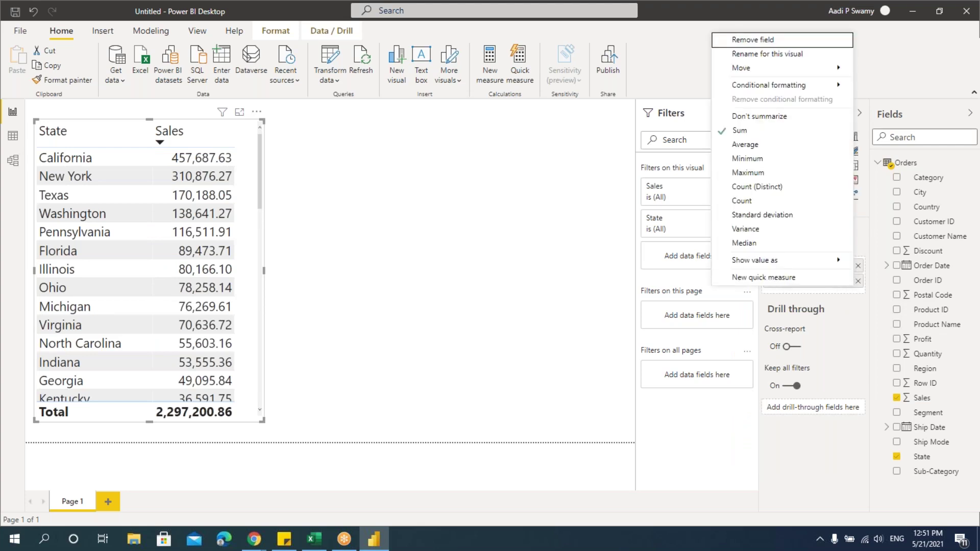
key(Escape)
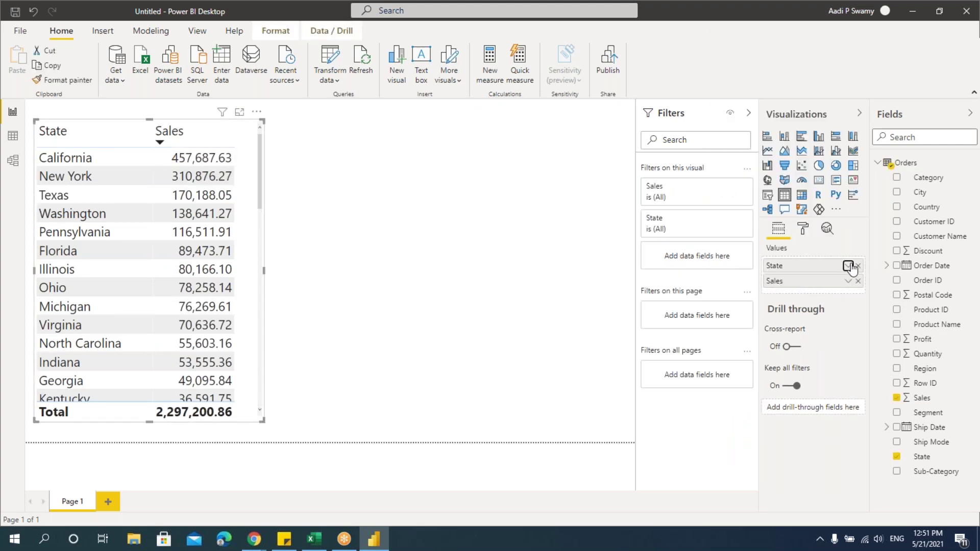
click(848, 265)
mouse_move(765, 327)
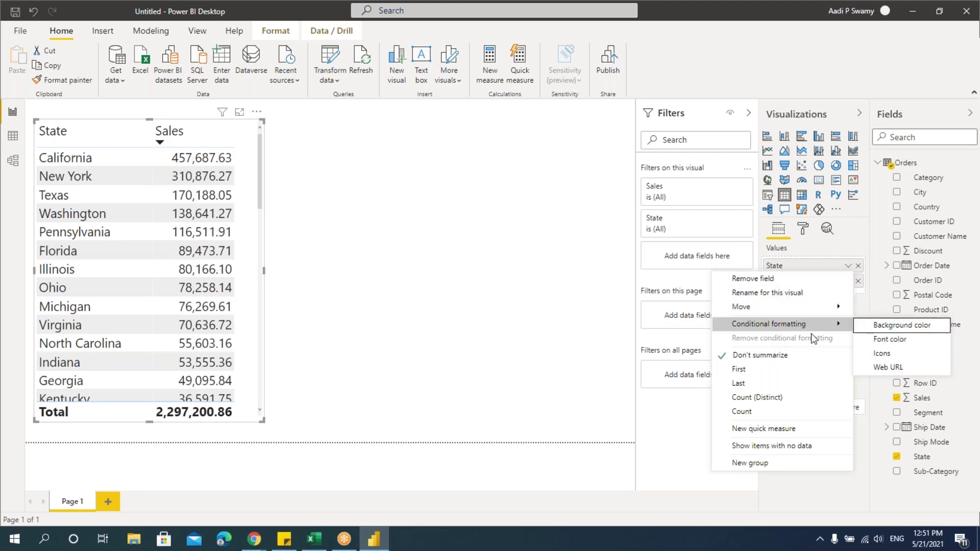
click(880, 340)
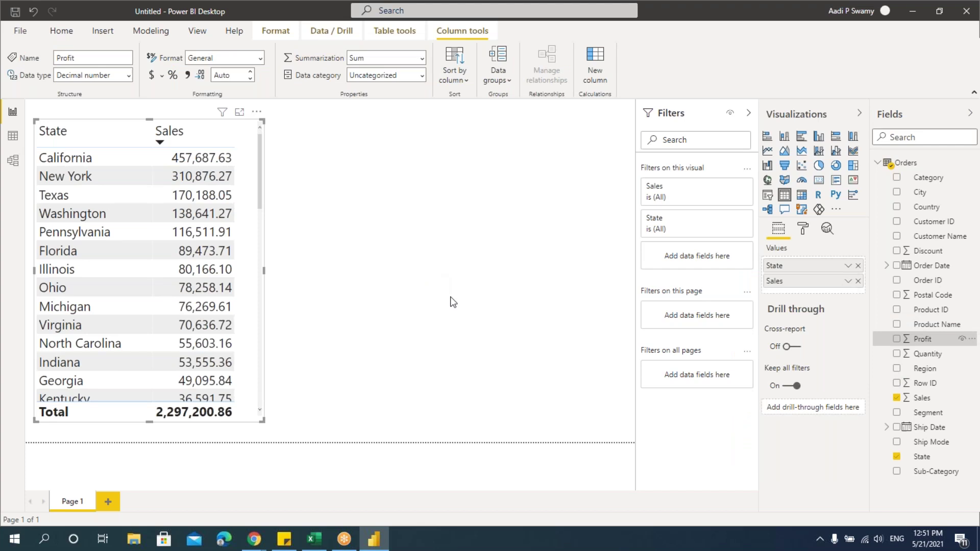
click(270, 138)
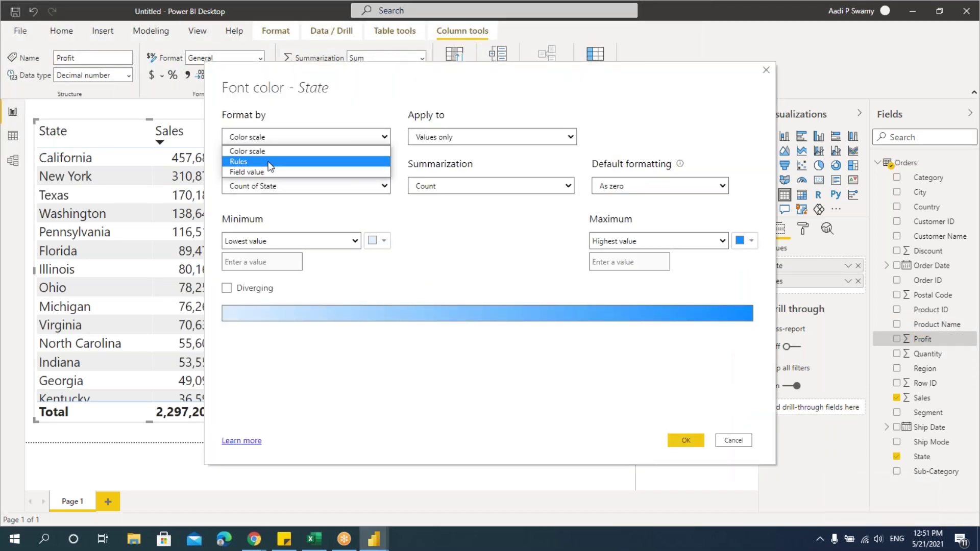
click(269, 162)
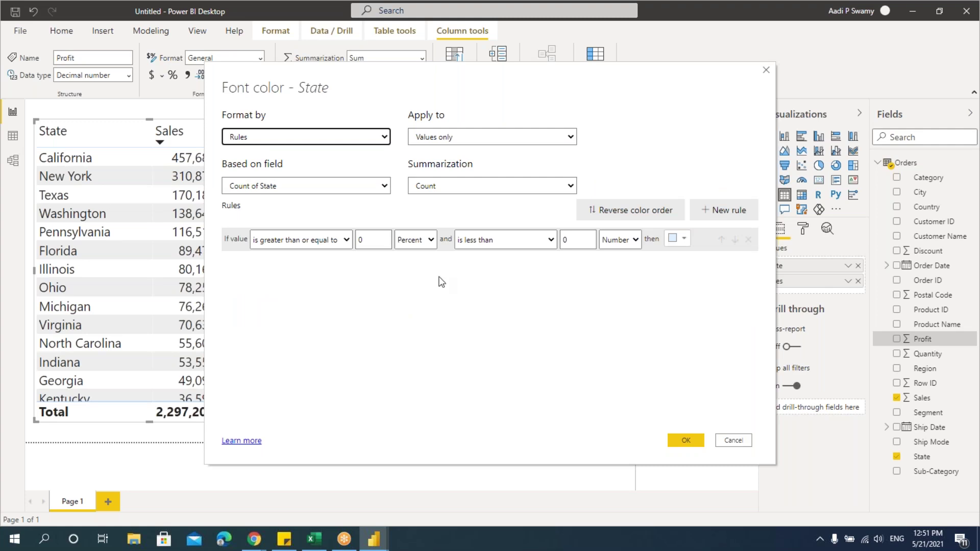
click(765, 70)
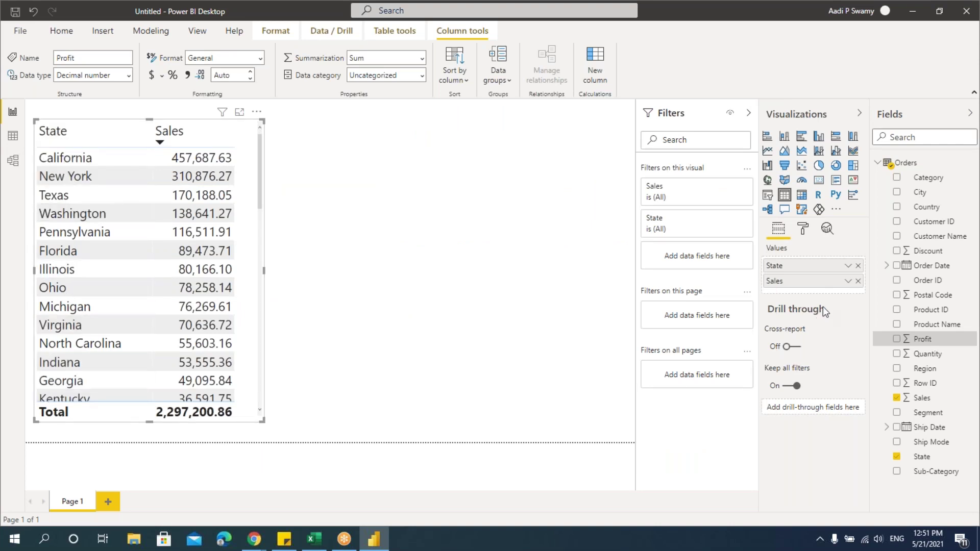
click(848, 266)
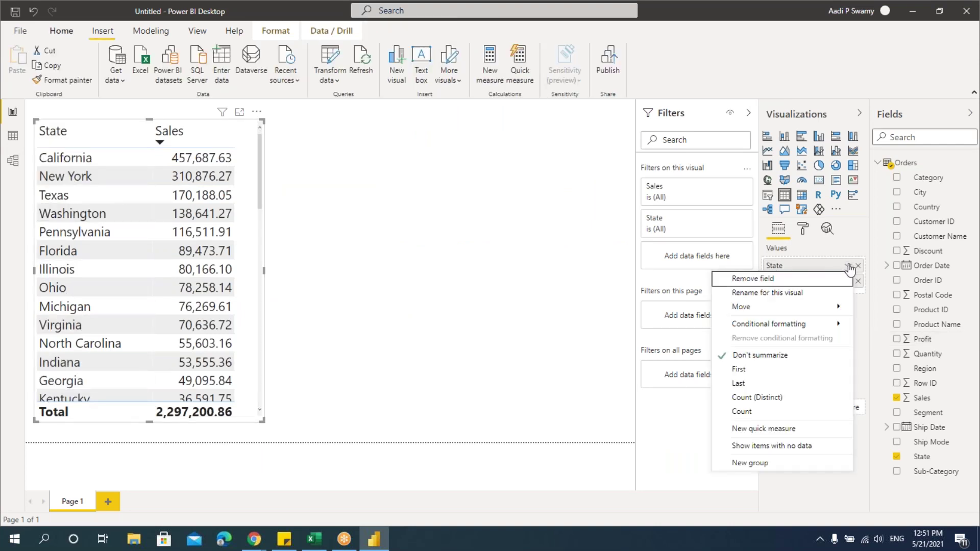
mouse_move(763, 321)
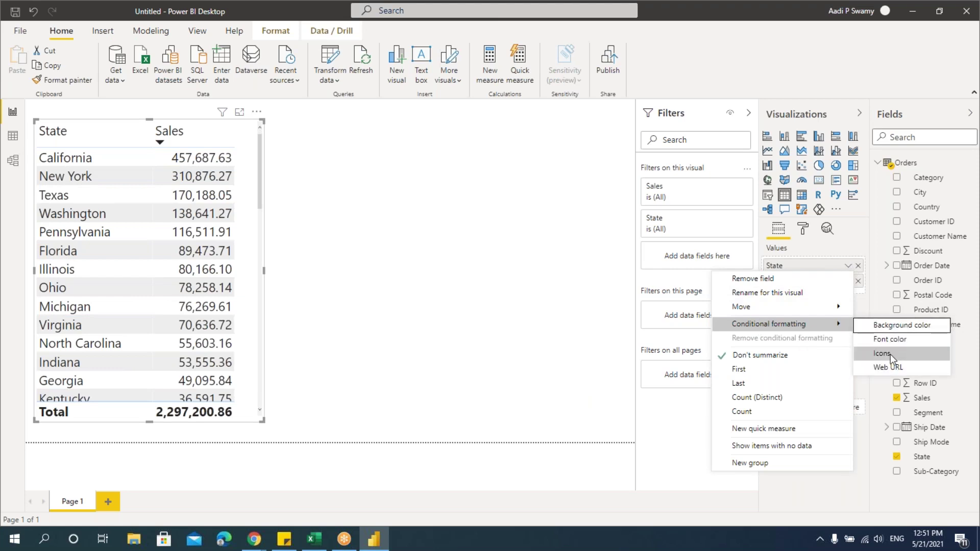
click(658, 352)
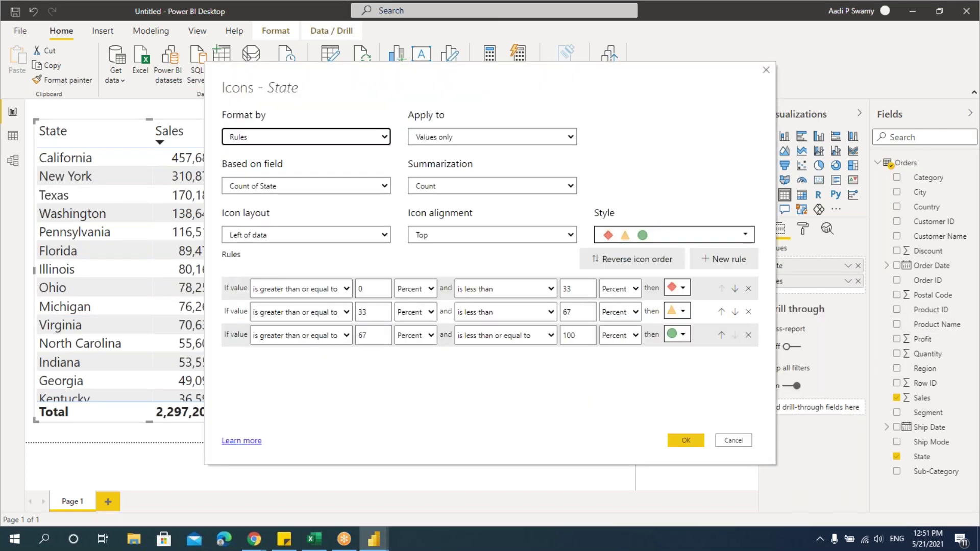
click(268, 187)
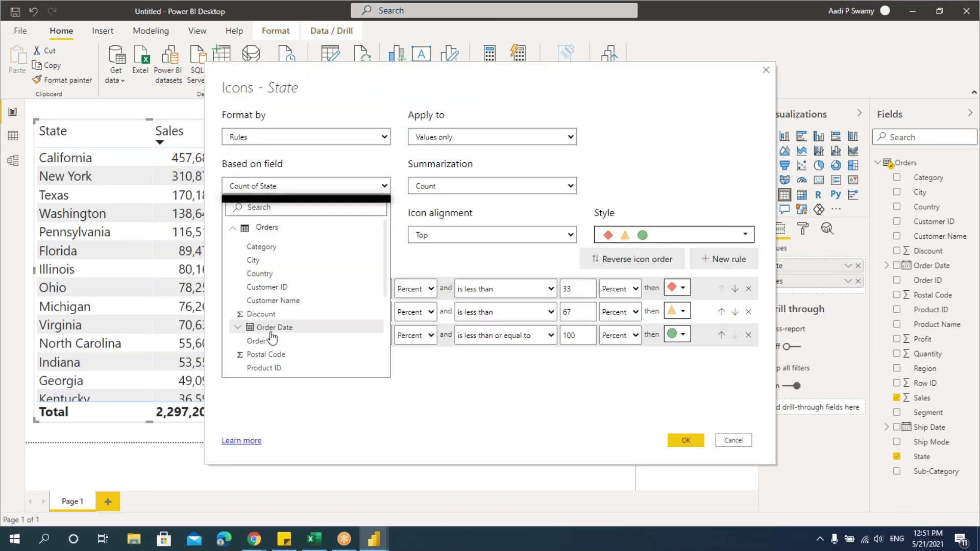
scroll(289, 345, down, 3)
click(273, 324)
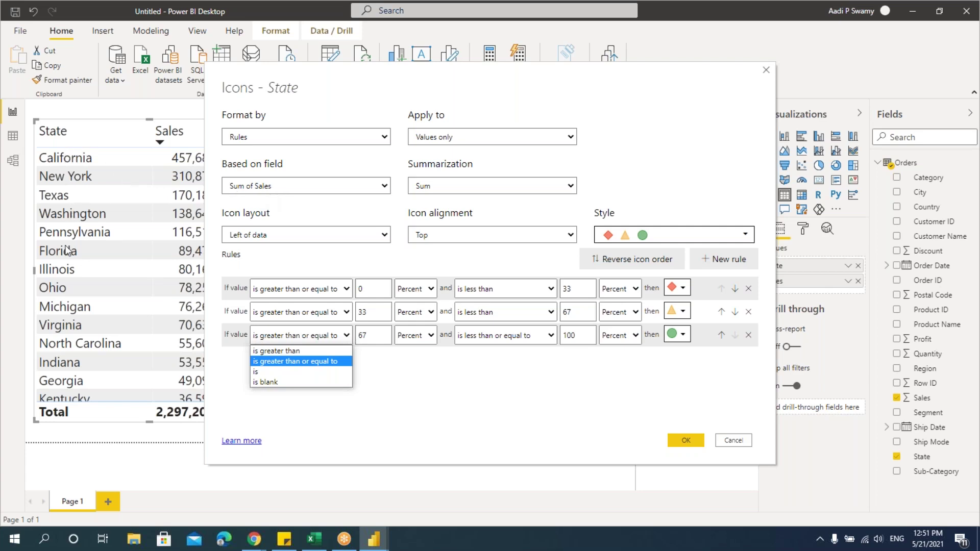
click(268, 182)
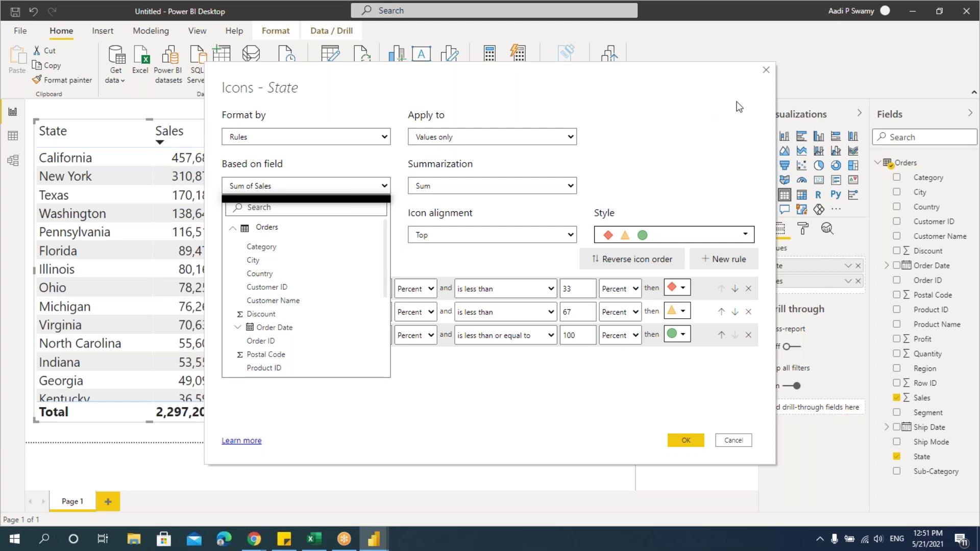
click(766, 70)
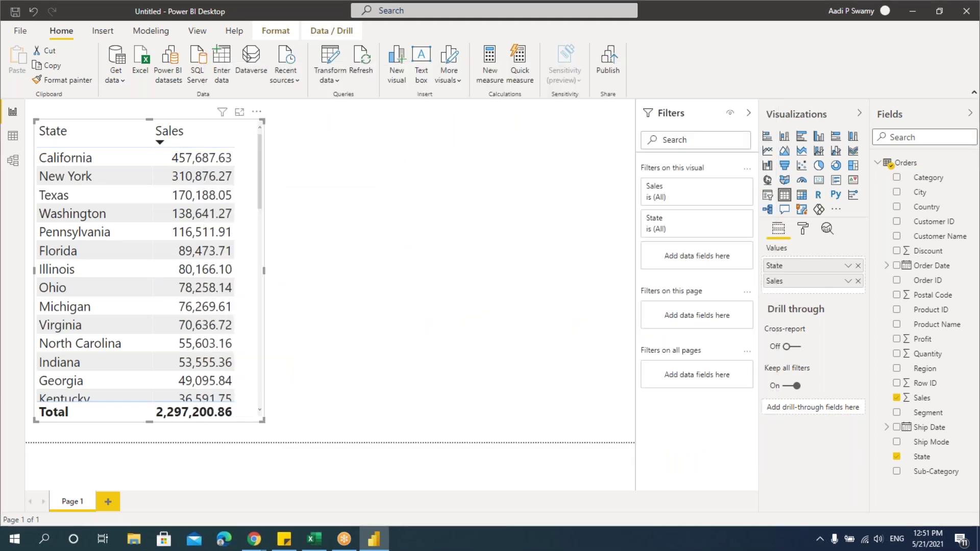
- Set up background color conditional formatting for the State column by Rules, based on the sum of Sales
click(849, 281)
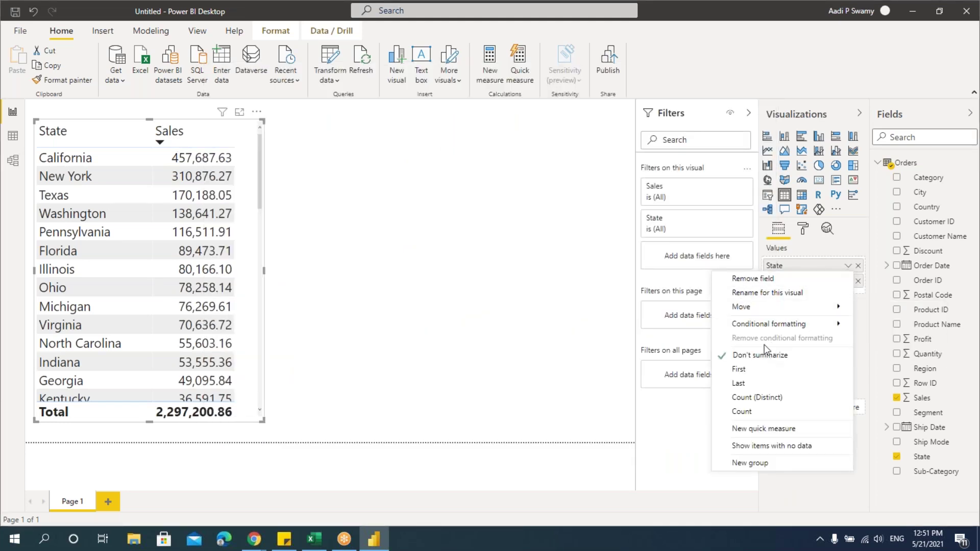
mouse_move(765, 326)
click(882, 325)
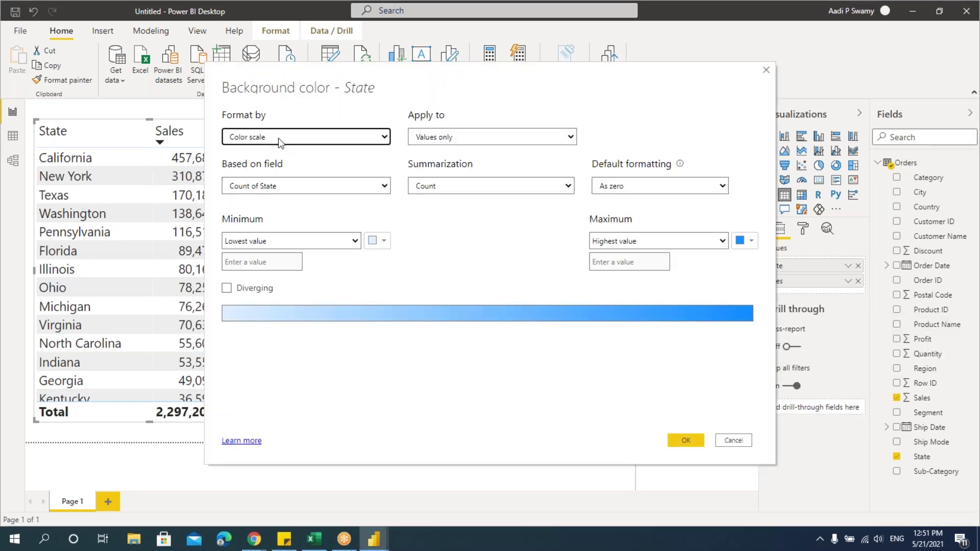
click(278, 136)
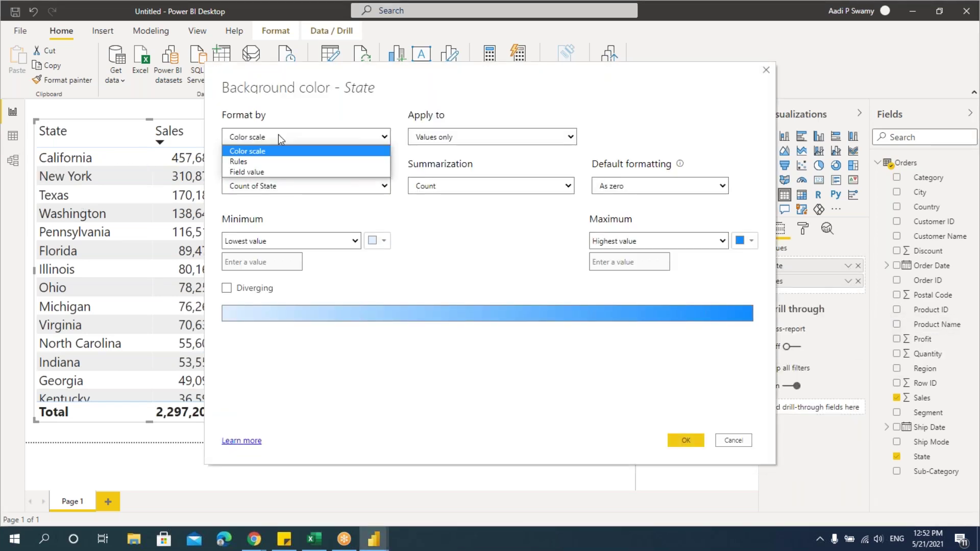
click(253, 162)
click(266, 186)
click(266, 199)
click(293, 187)
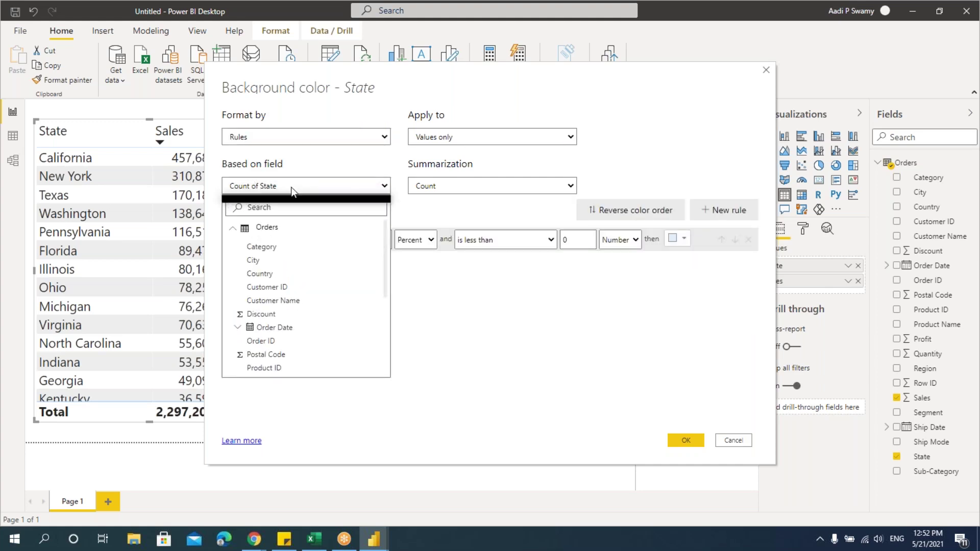
scroll(283, 324, down, 2)
click(281, 327)
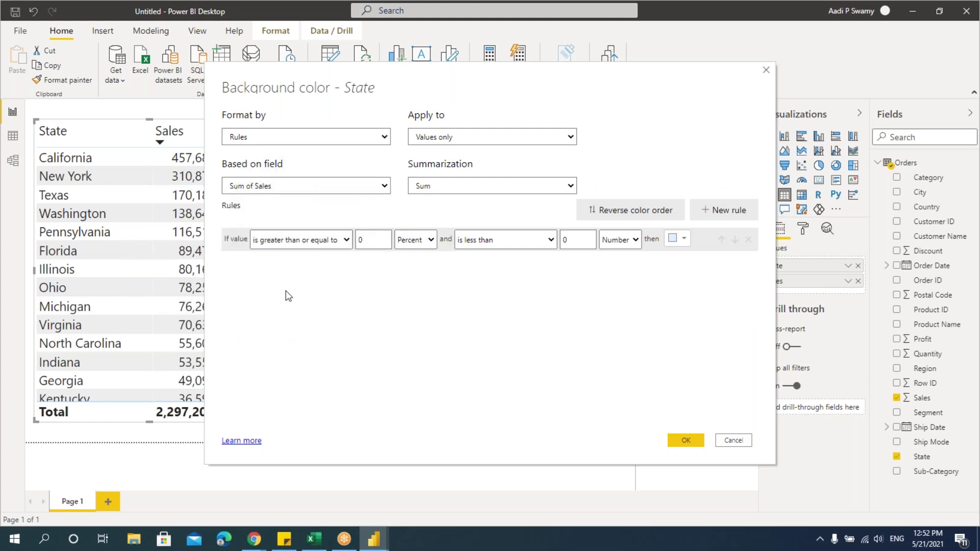
- Add two more rules to the State background color and set all three lower bounds to the Number type
click(725, 210)
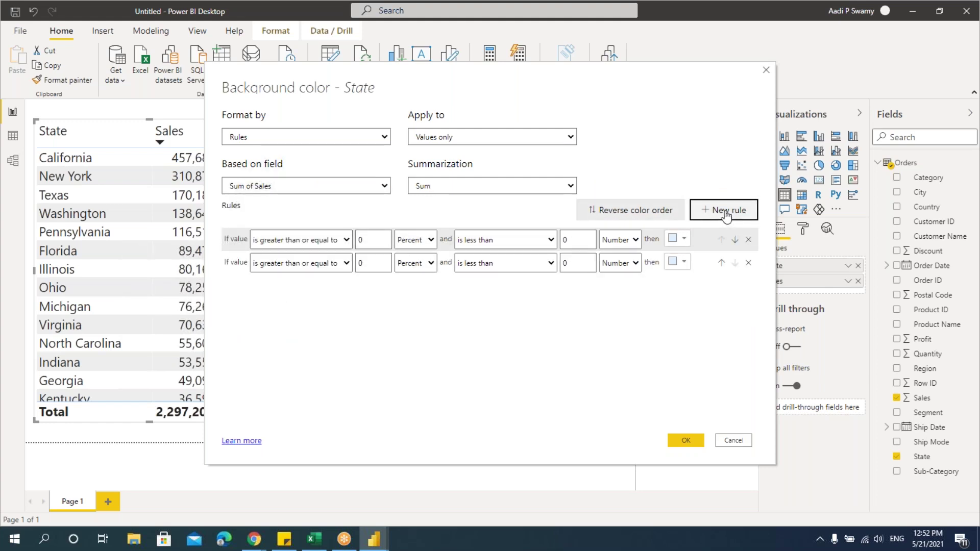
click(725, 210)
click(416, 239)
click(411, 252)
click(416, 263)
click(411, 275)
click(415, 286)
click(411, 299)
- Set the first State rule's upper limit to 25000 and the second rule's range to 25000 up to 100000
double_click(567, 240)
text(25000)
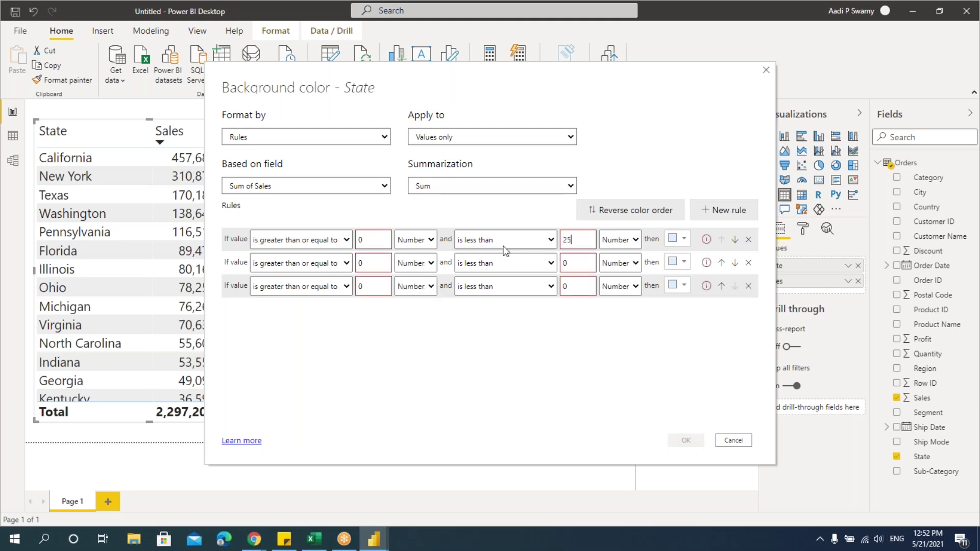
double_click(382, 263)
text(25000)
double_click(567, 263)
text(100000)
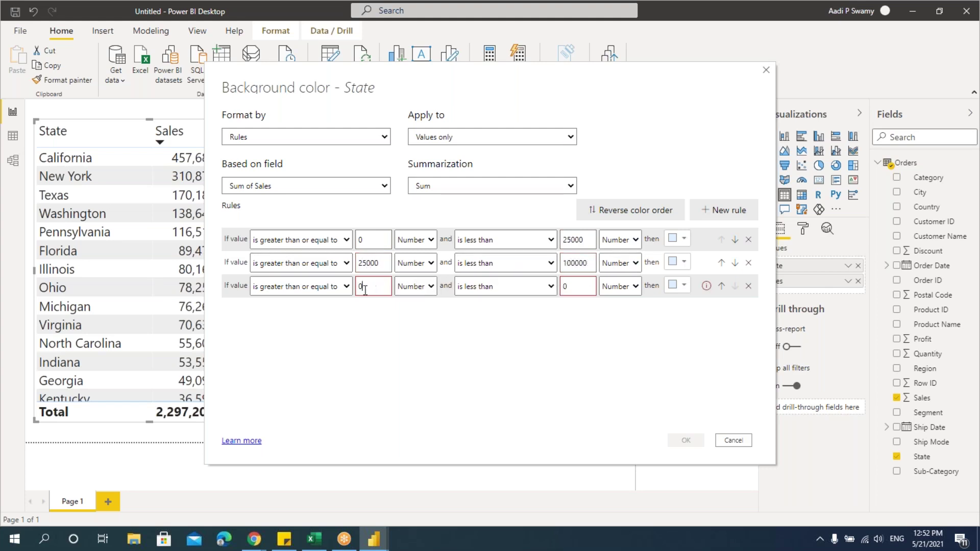
- Set the third State rule's range from 100000 to less than 1000000
click(306, 286)
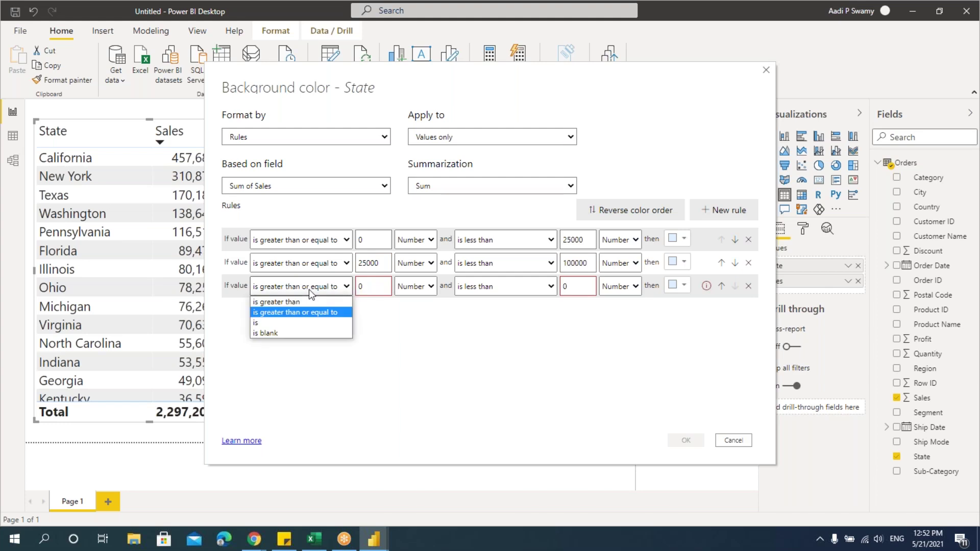
click(380, 288)
double_click(380, 286)
text(100000)
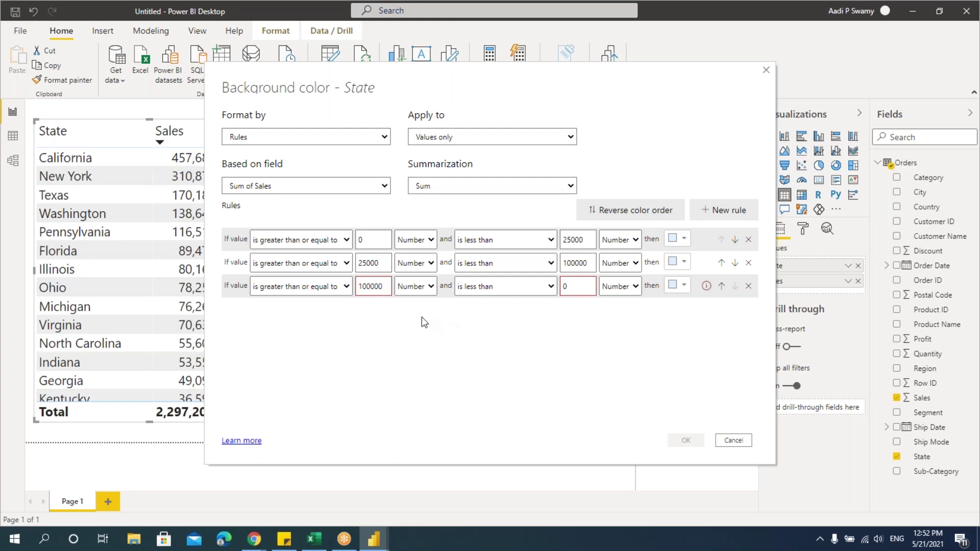
double_click(579, 287)
text(1000000)
- Color the State rules red for the lowest range, gold for the middle and green for the highest, and apply the formatting
click(677, 285)
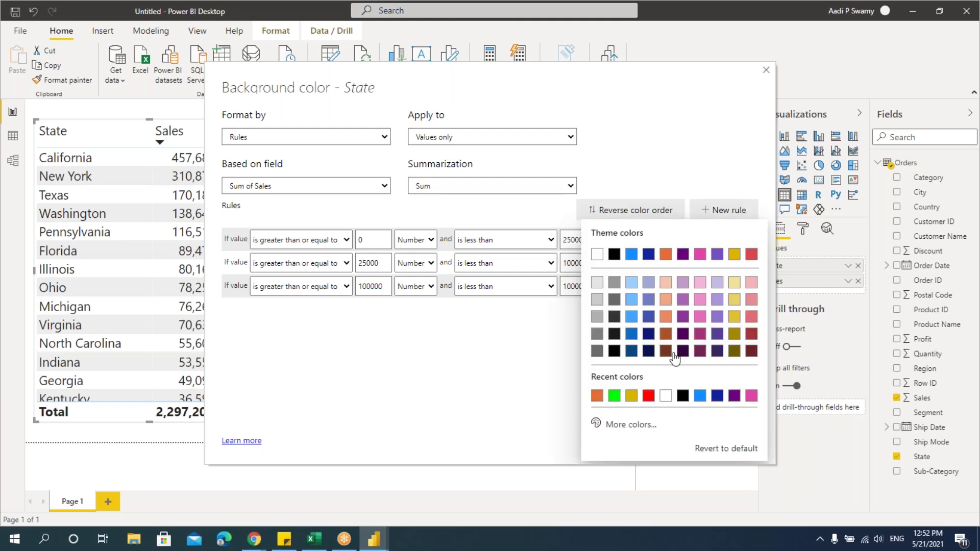
click(648, 396)
click(684, 284)
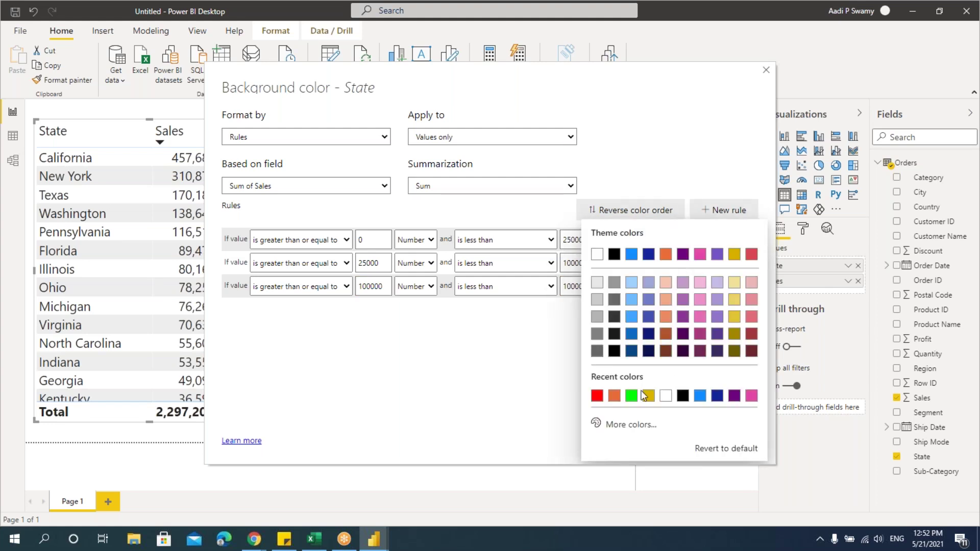
click(666, 396)
click(676, 285)
click(649, 238)
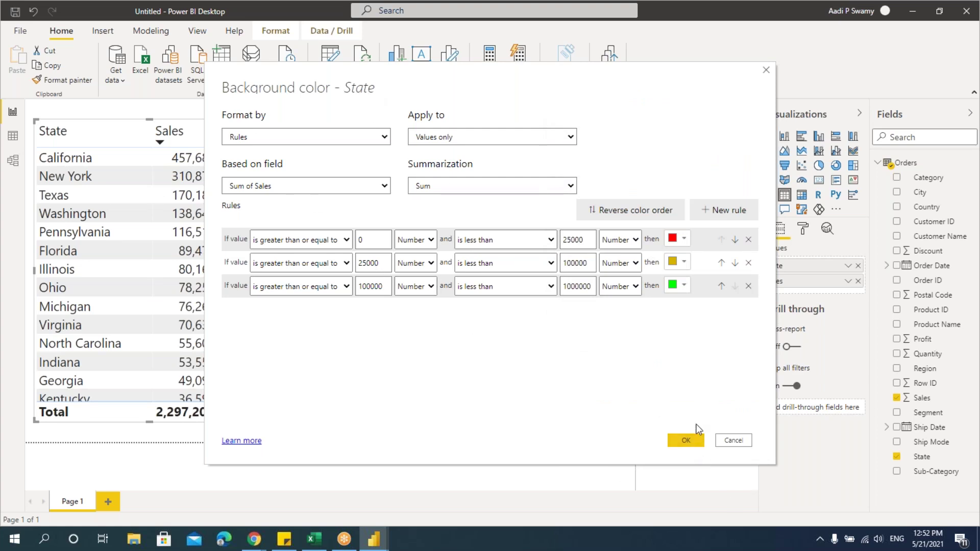
click(686, 440)
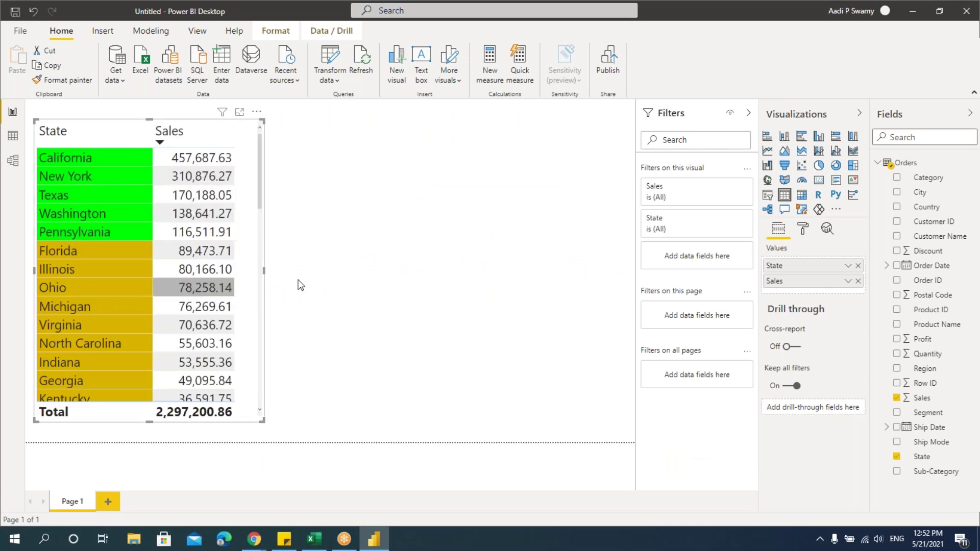
- Start background color conditional formatting for the Sales column and format it by Rules
click(848, 281)
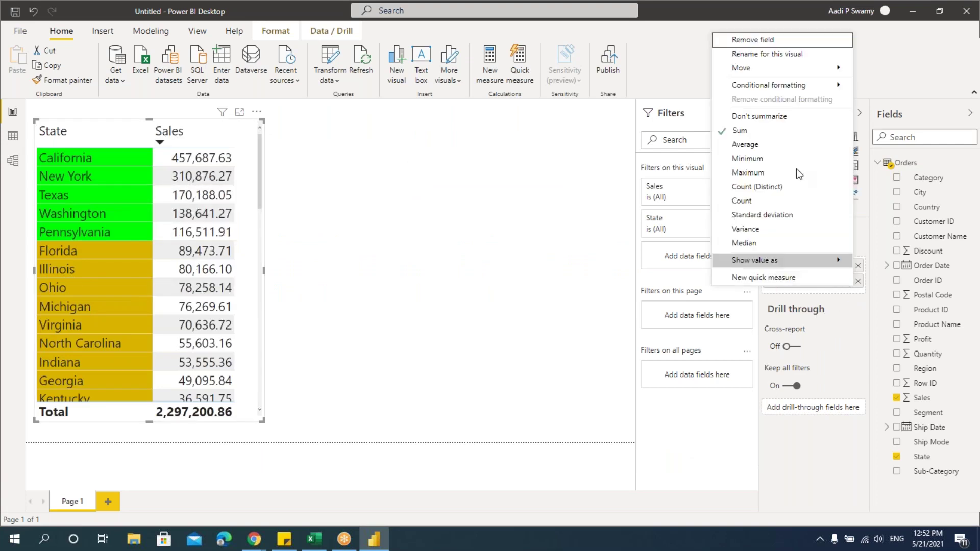
mouse_move(767, 90)
key(Escape)
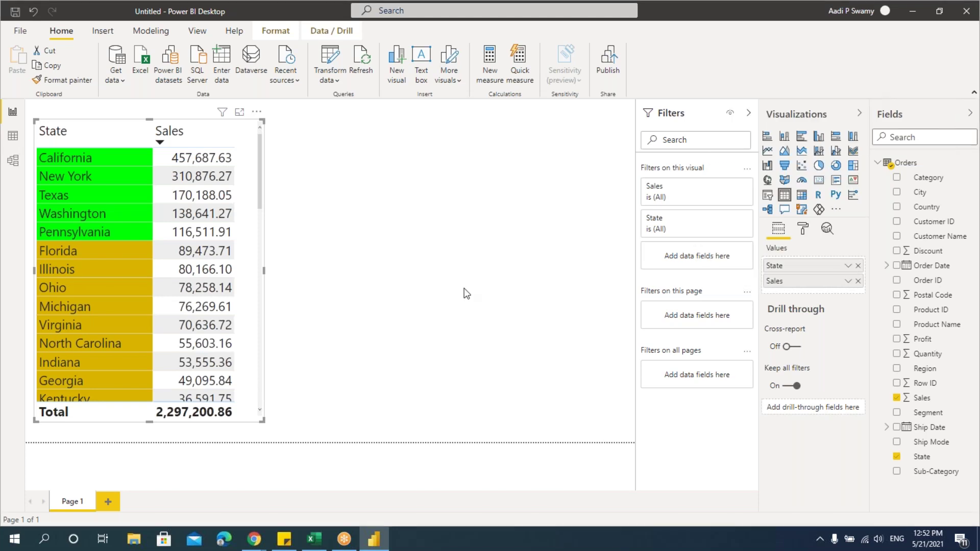
click(295, 137)
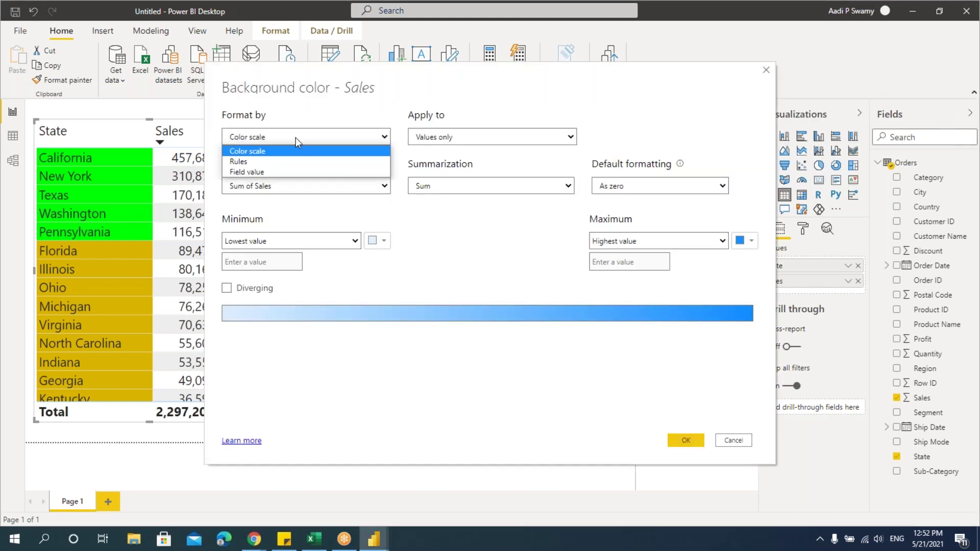
click(273, 162)
- Add two more rules to the Sales background color and set all three lower bounds to the Number type
click(724, 210)
click(724, 210)
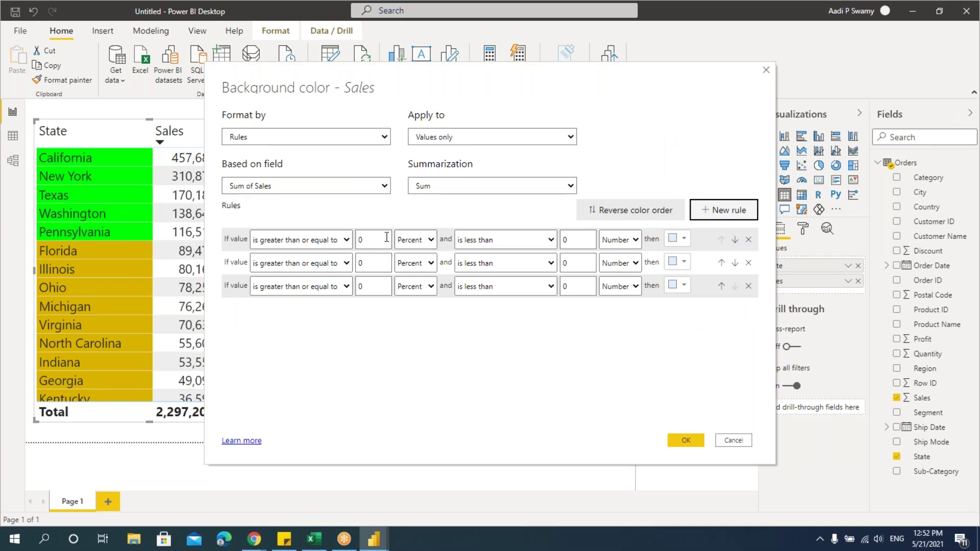
click(414, 240)
click(411, 253)
click(415, 263)
click(412, 279)
click(414, 287)
click(411, 300)
- Set the first Sales rule's upper limit to 25000 and the second rule's range to 25000 up to 100000
click(372, 240)
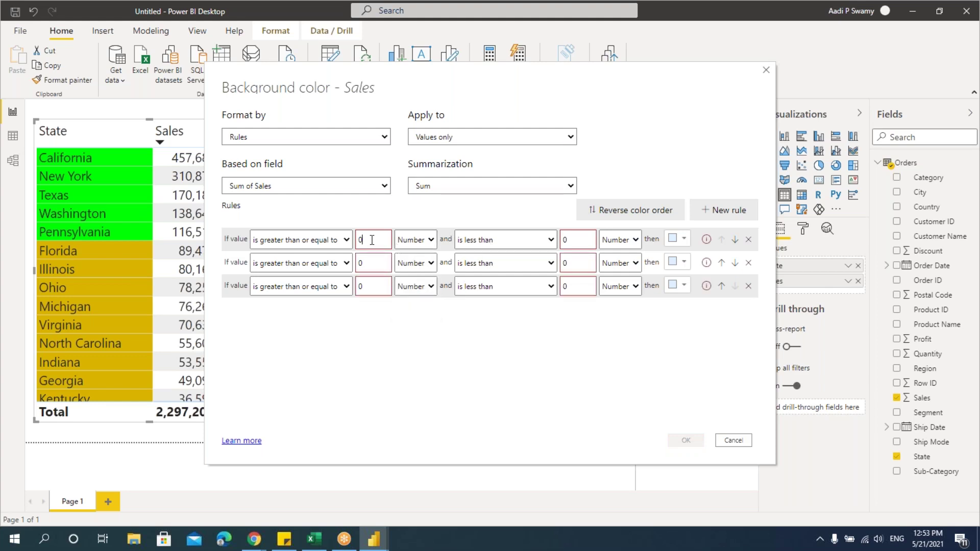
click(301, 240)
click(577, 243)
text(25000)
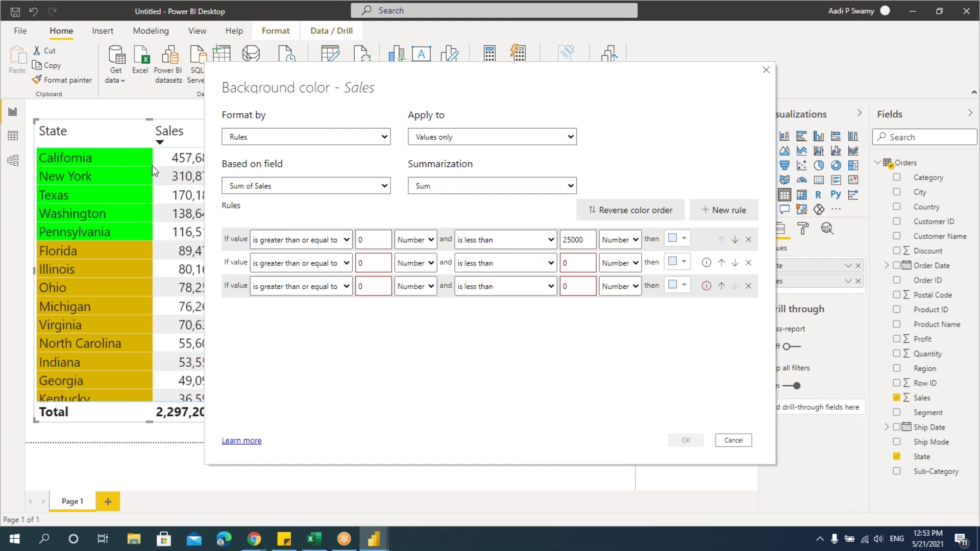
double_click(372, 262)
text(25000)
click(569, 263)
double_click(570, 263)
text(100000)
- Set the third Sales rule's range from 100000 to less than 1000000
double_click(380, 286)
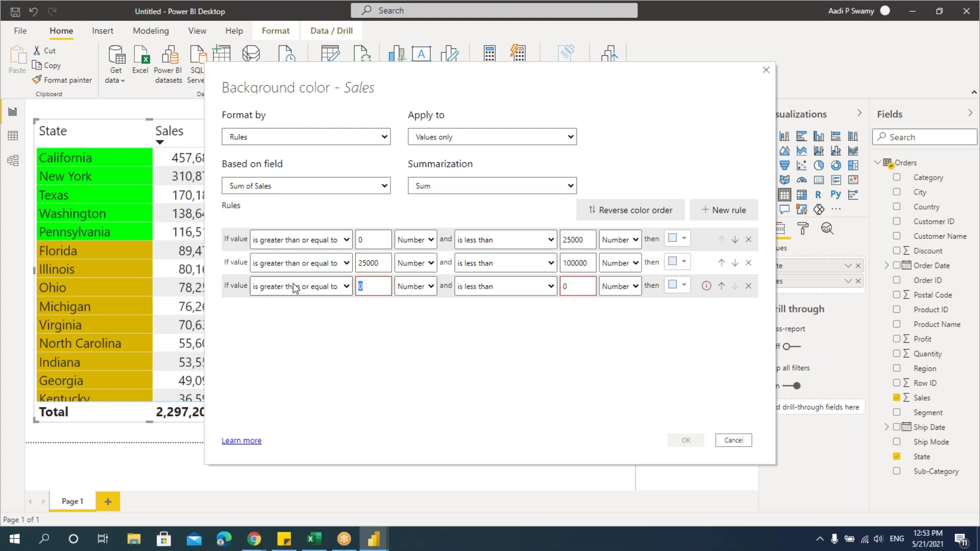
text(100000)
double_click(566, 286)
text(1000000)
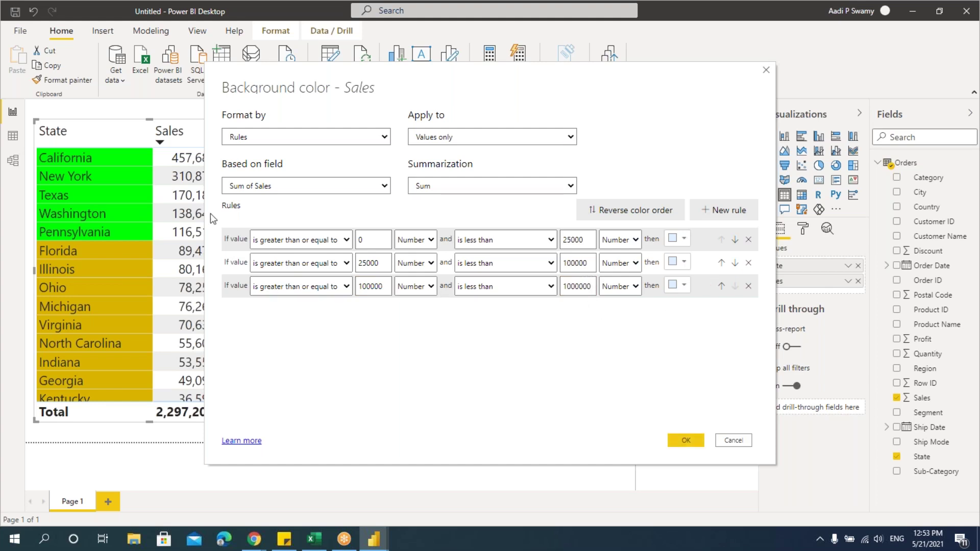
- Color the Sales rules red, gold and green from lowest to highest range, apply the formatting and check the table rows
click(684, 238)
click(632, 396)
click(677, 262)
key(Escape)
click(683, 285)
click(628, 237)
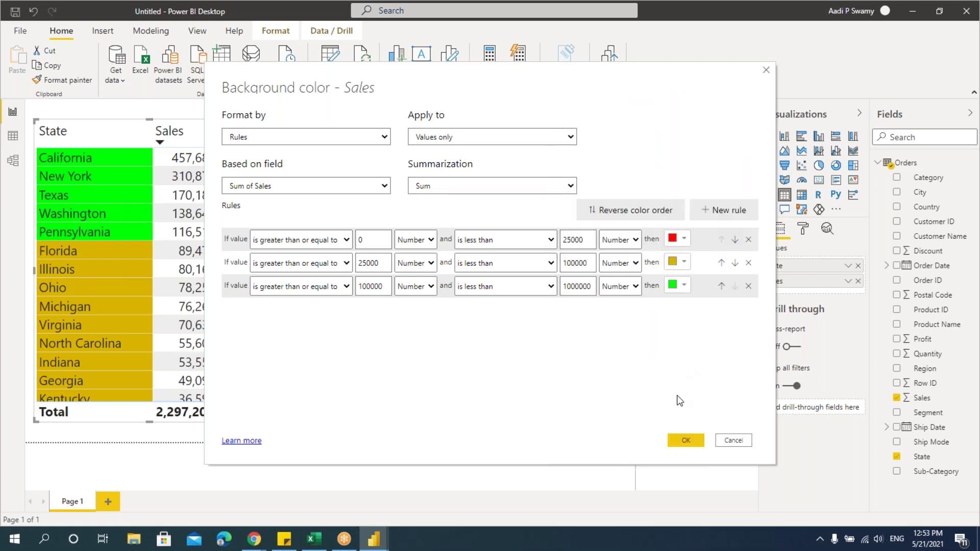
click(686, 440)
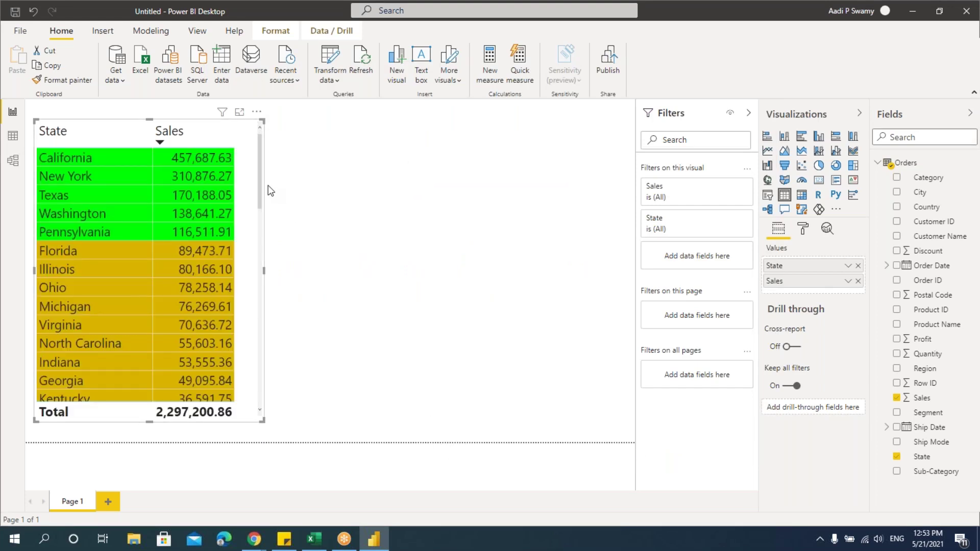
drag(263, 244, 261, 132)
click(849, 266)
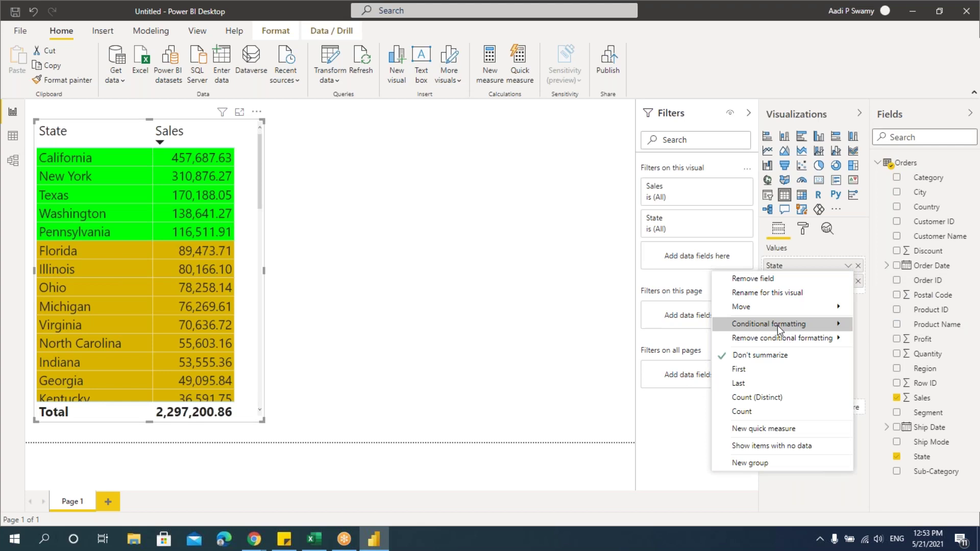
mouse_move(778, 325)
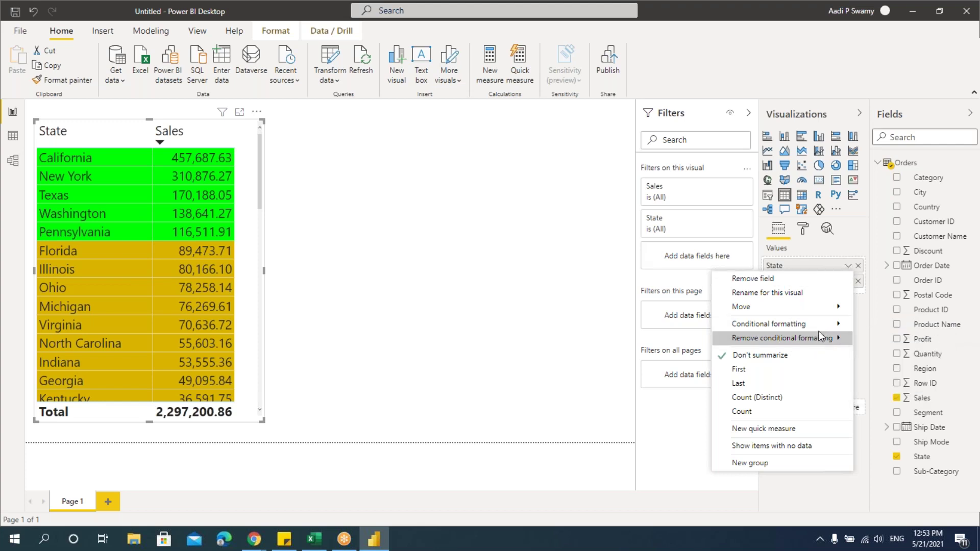
click(423, 236)
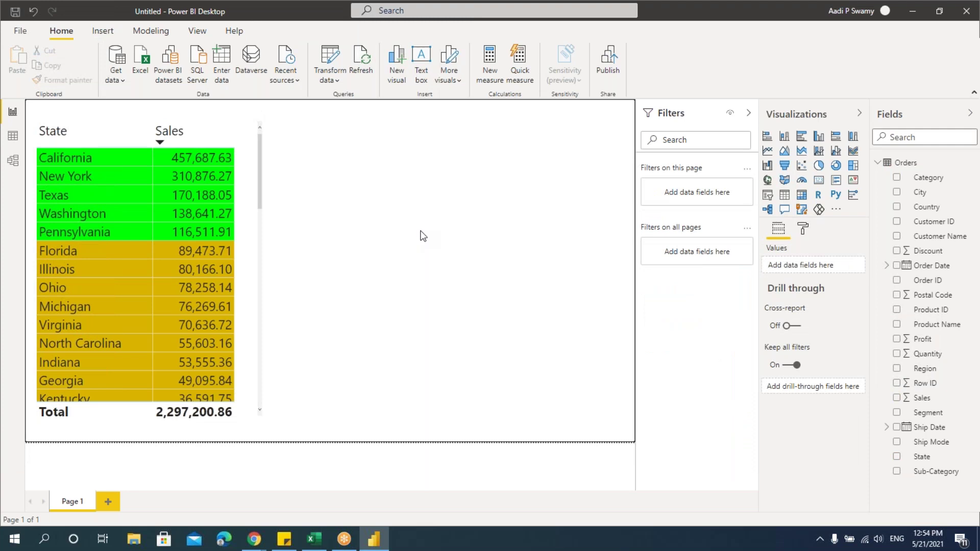
click(251, 131)
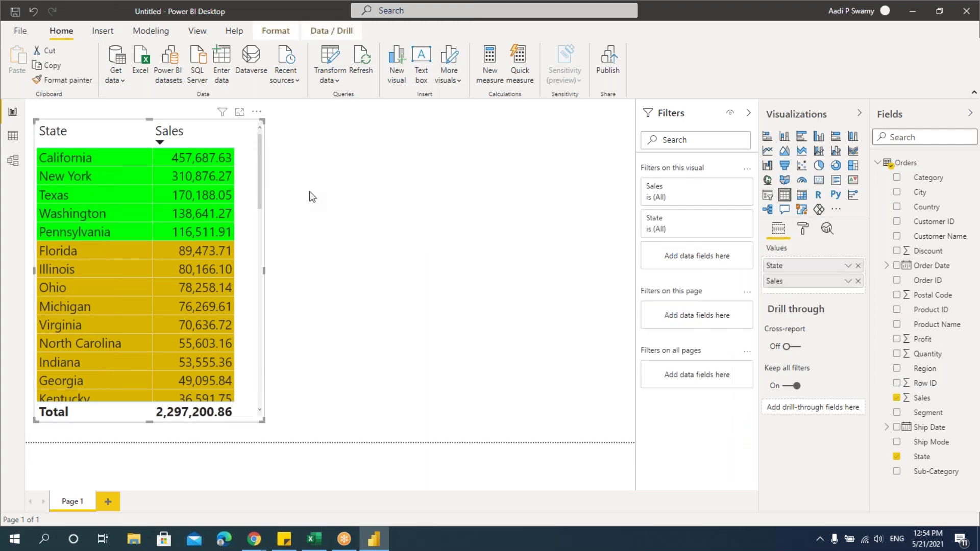
- Review the Format by options for the Sales background color and close the dialog without changes
click(848, 281)
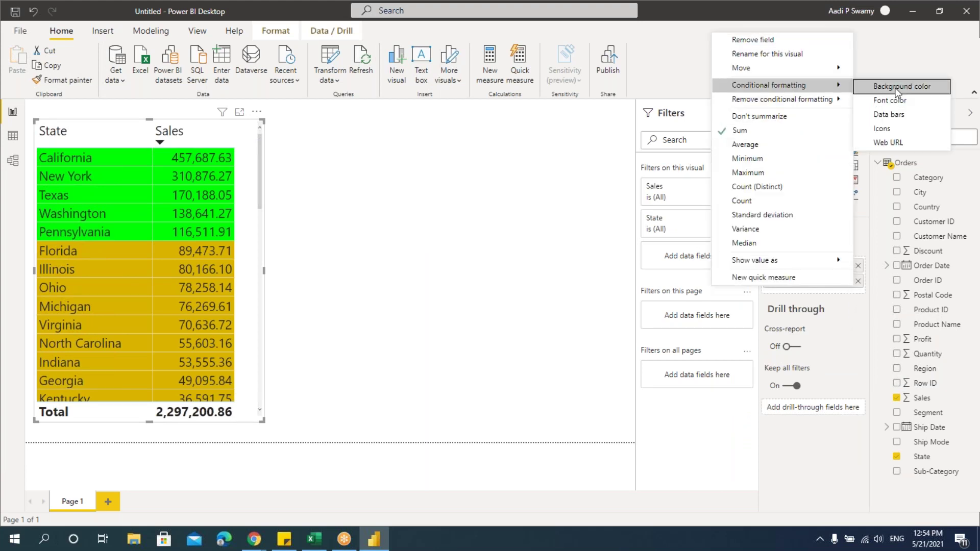
click(898, 81)
click(271, 138)
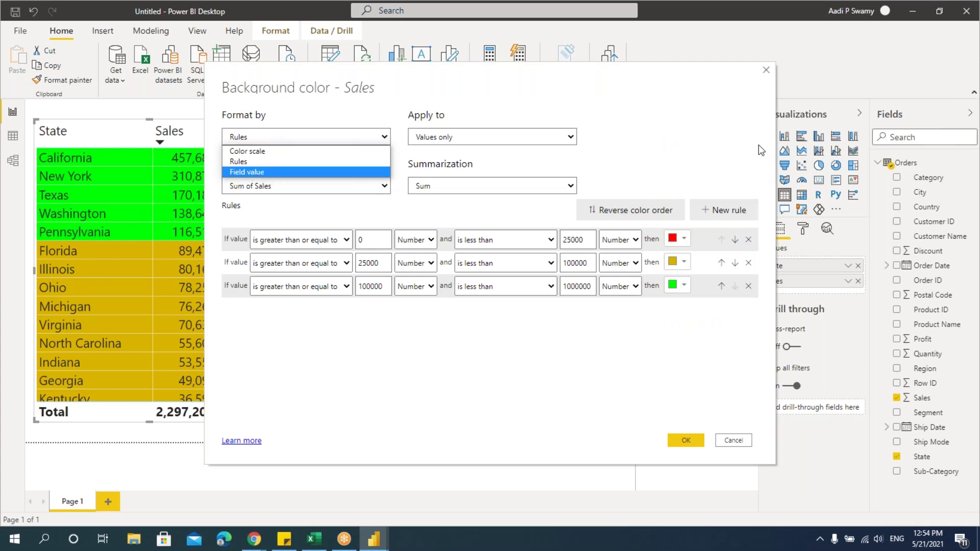
key(Escape)
key(Escape)
click(397, 308)
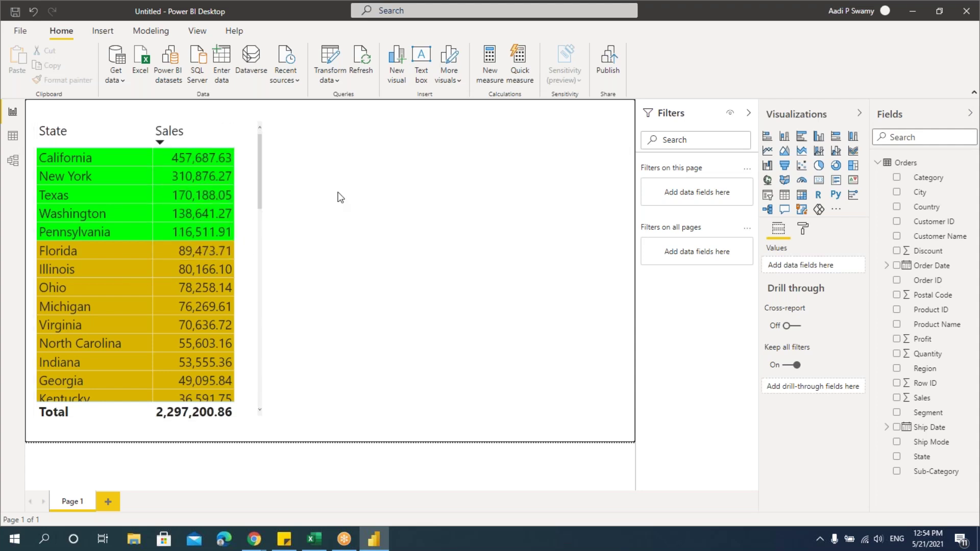
- Create a measure in the Orders table with the formula Total Sales = SUM(Orders[Sales])
click(906, 164)
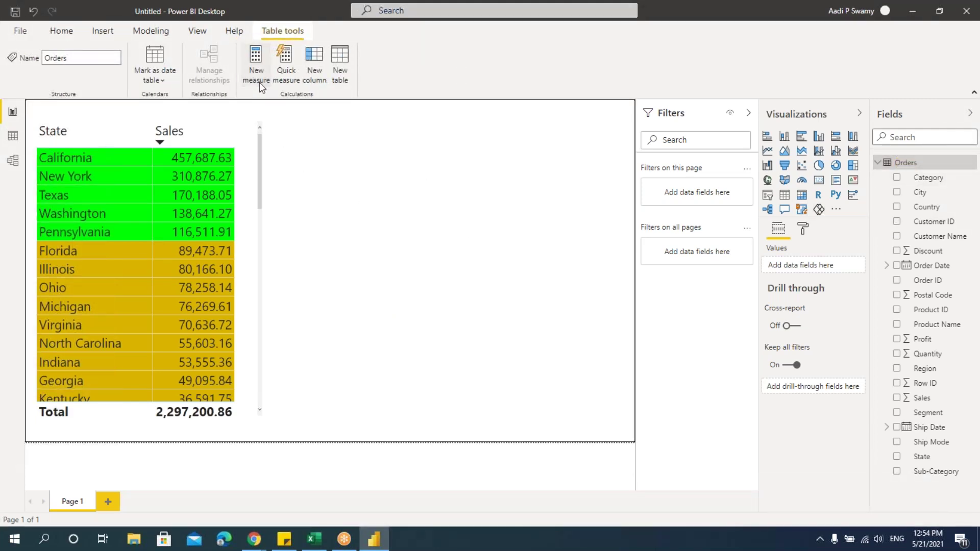
key(ctrl+z)
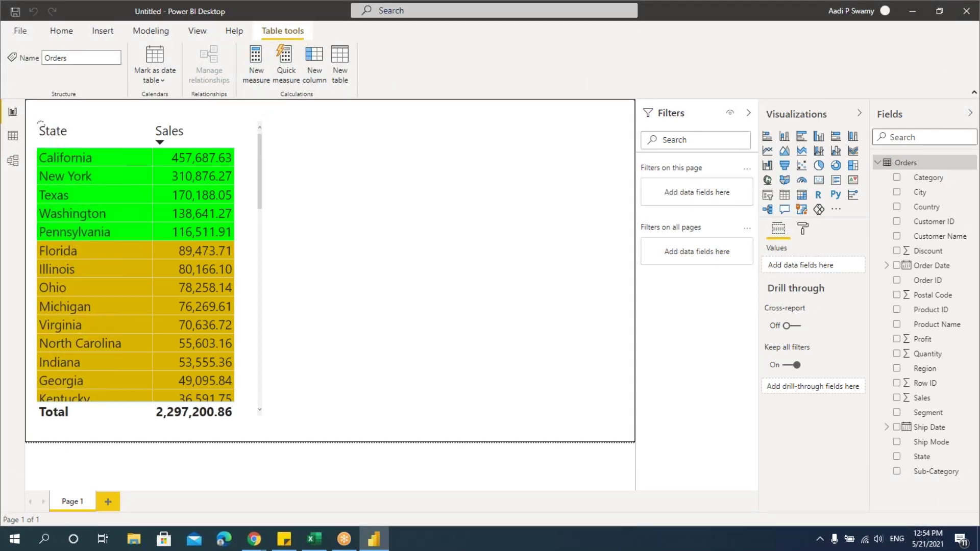
click(255, 64)
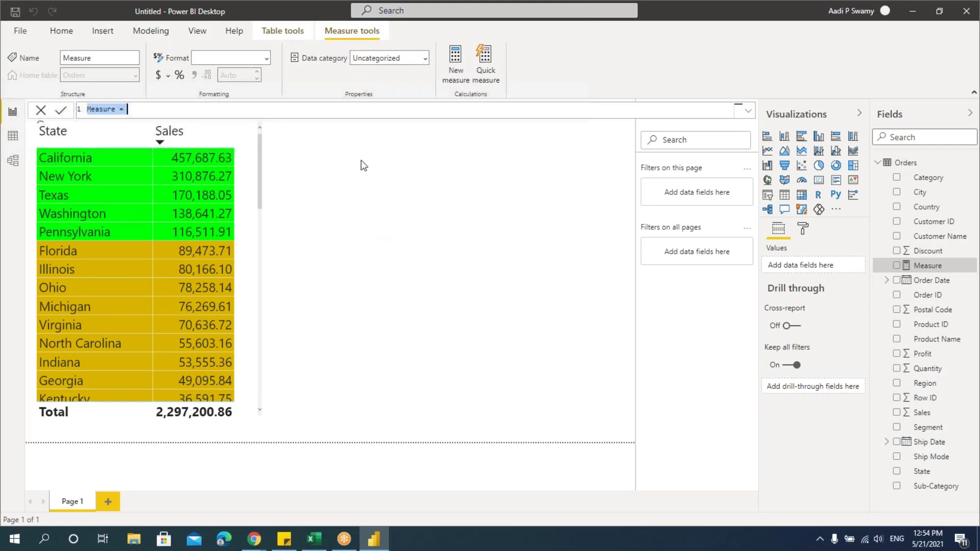
click(208, 108)
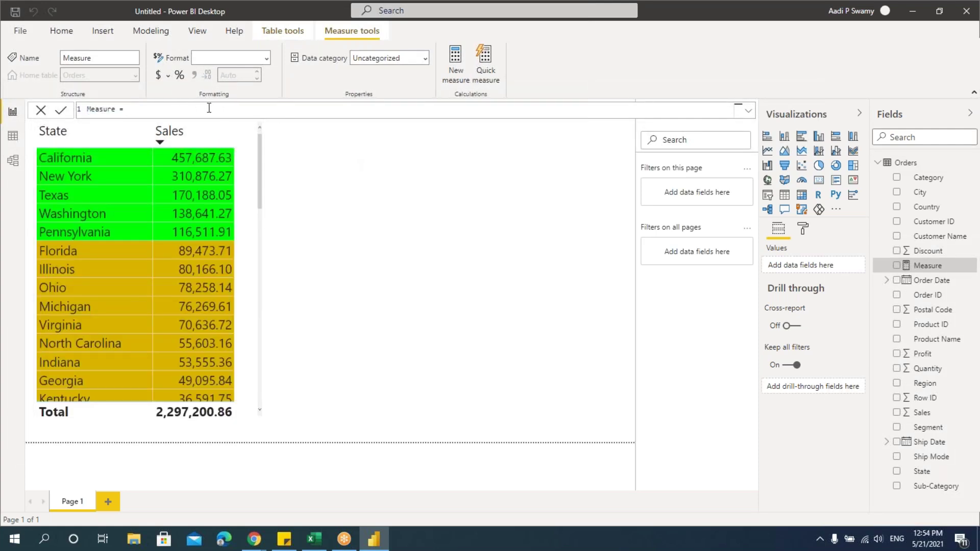
key(ctrl+a)
text(Total Sales = SUM()
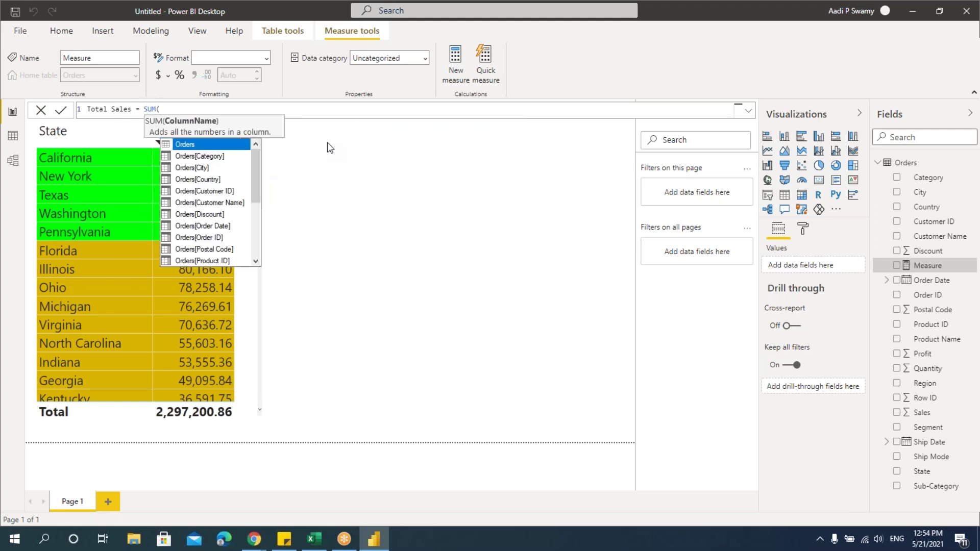
text(sal)
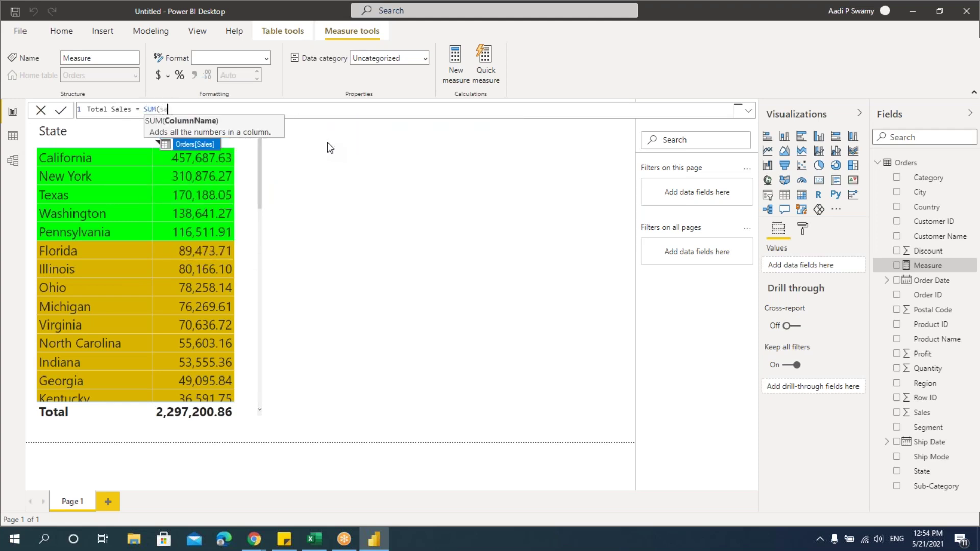
key(Tab)
text())
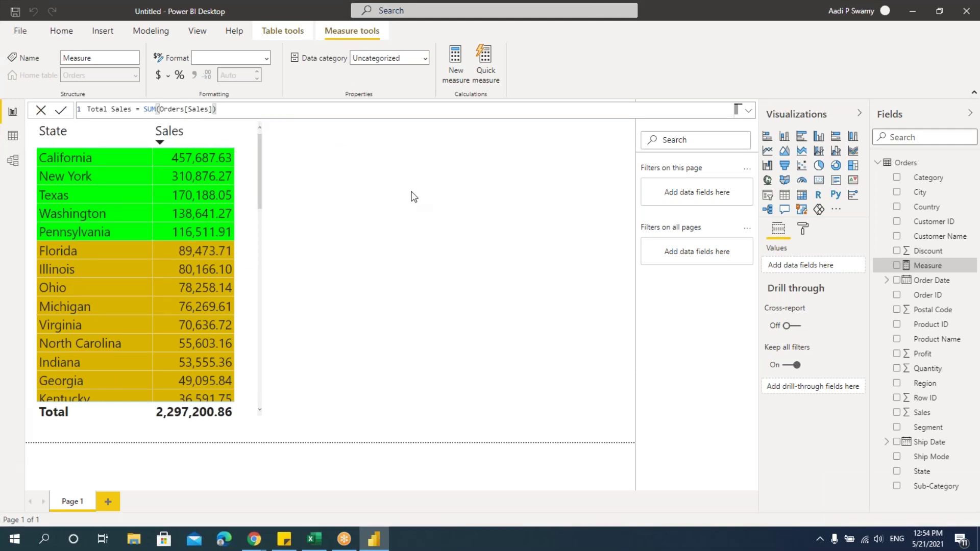
key(Return)
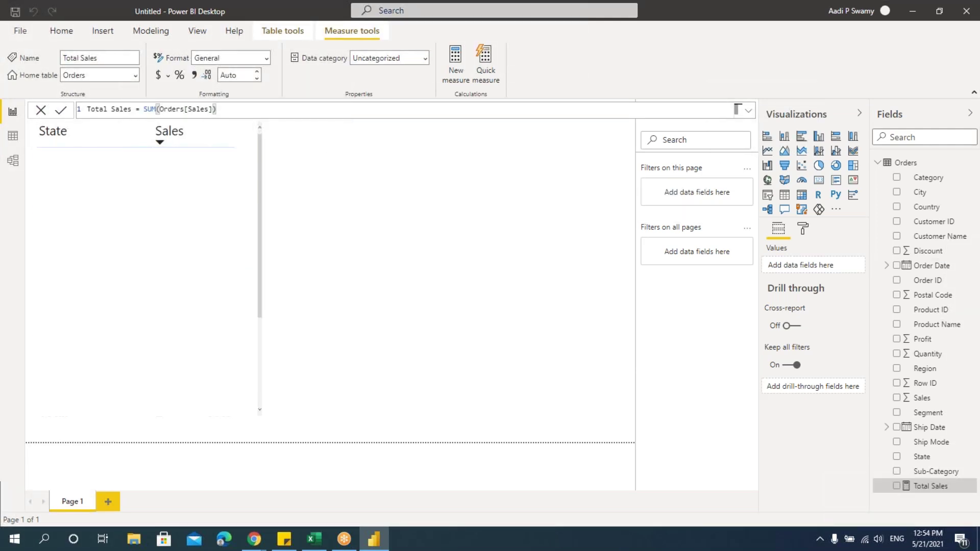
click(443, 231)
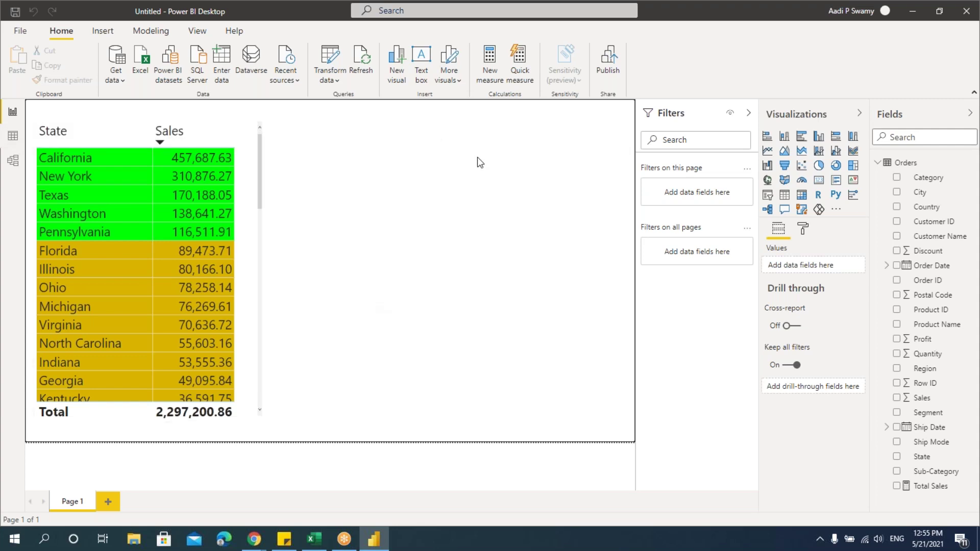
- In the Orders data view, start a new measure whose formula begins with CondFormt = IF(
click(101, 29)
click(13, 135)
click(153, 32)
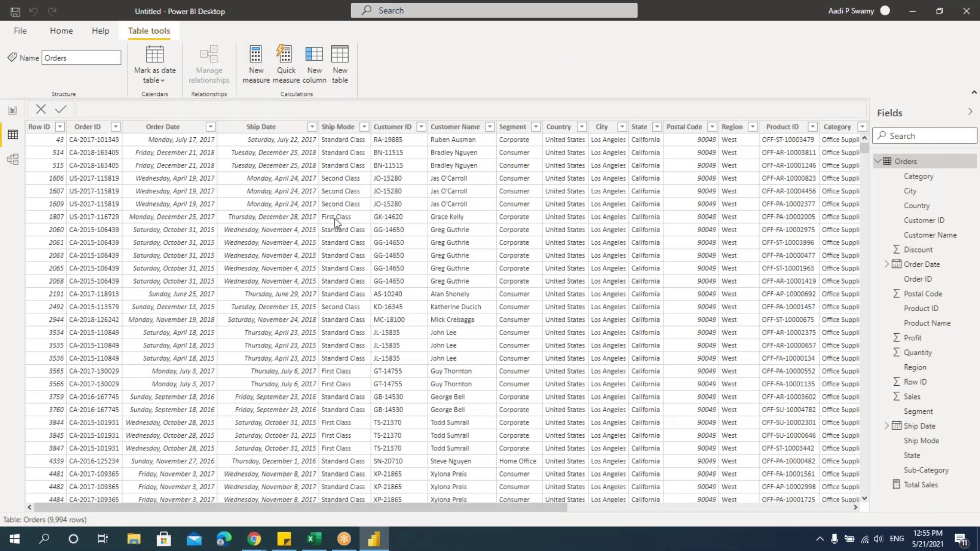
click(255, 64)
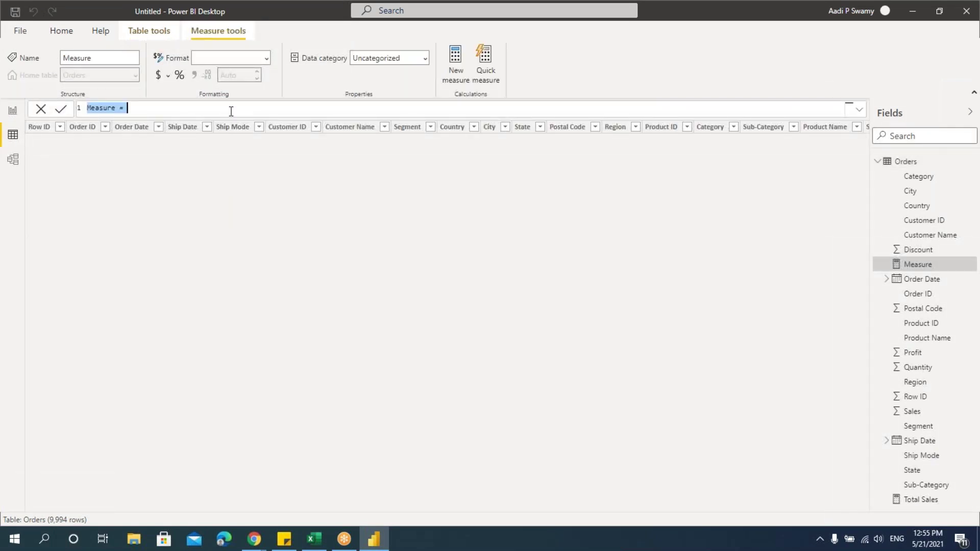
key(BackSpace)
key(BackSpace)
key(BackSpace)
key(BackSpace)
key(BackSpace)
key(BackSpace)
key(BackSpace)
key(BackSpace)
key(BackSpace)
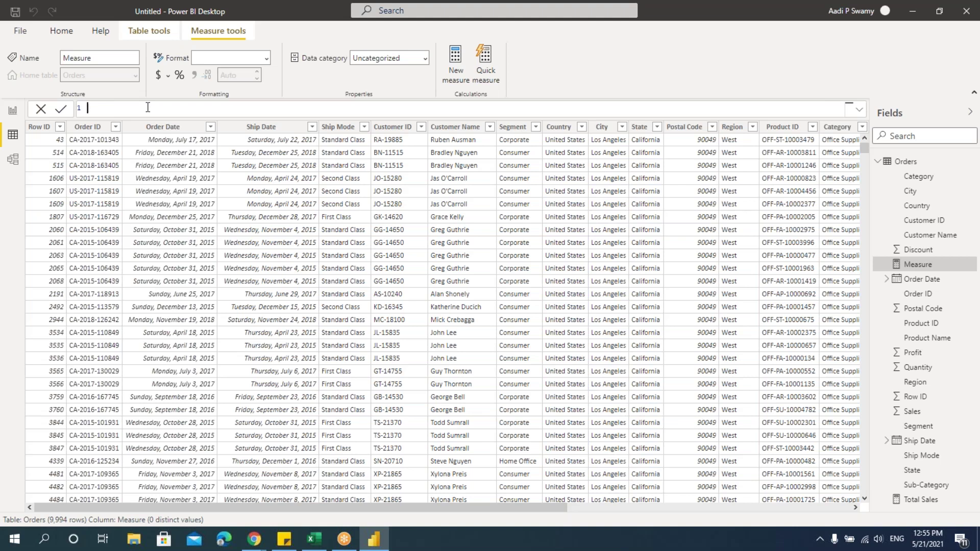
text(CondForm)
text(atting)
key(BackSpace)
key(BackSpace)
key(BackSpace)
key(BackSpace)
key(BackSpace)
key(BackSpace)
key(BackSpace)
text(mt = if()
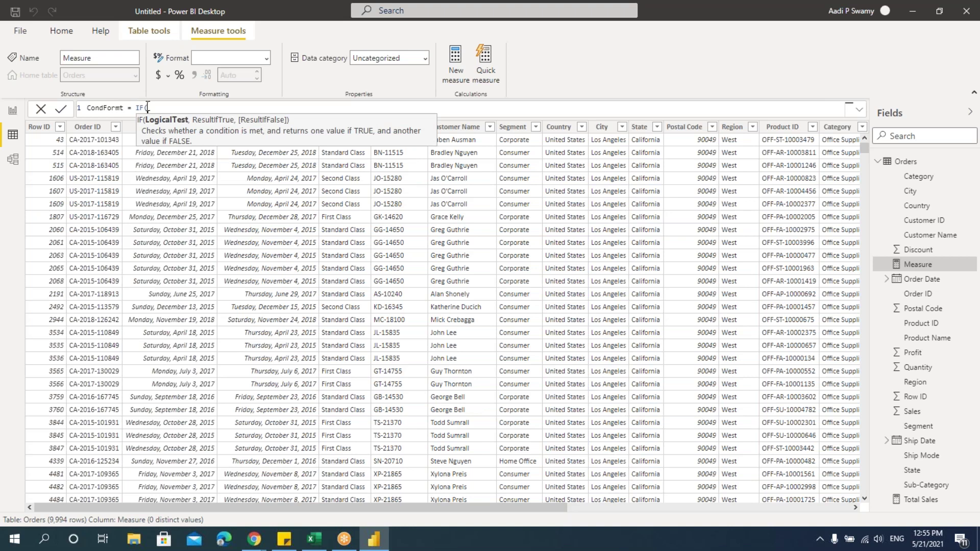
text(Sum)
key(Tab)
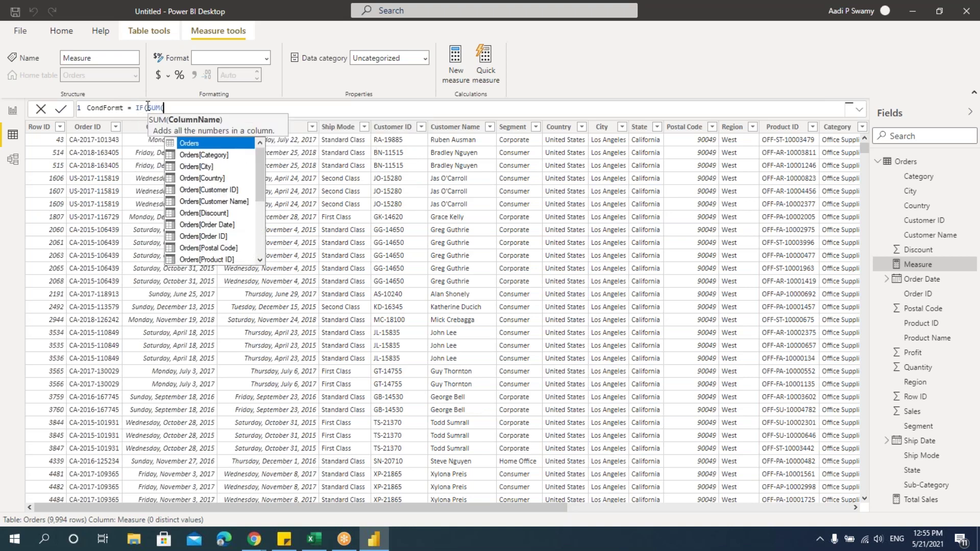
text(sal)
key(BackSpace)
key(BackSpace)
key(BackSpace)
key(BackSpace)
key(BackSpace)
key(BackSpace)
key(BackSpace)
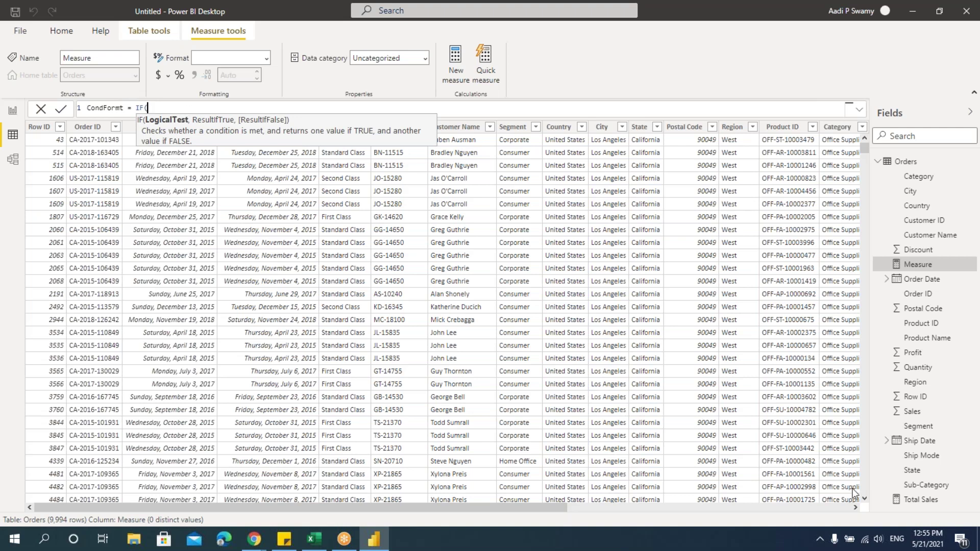
text(total)
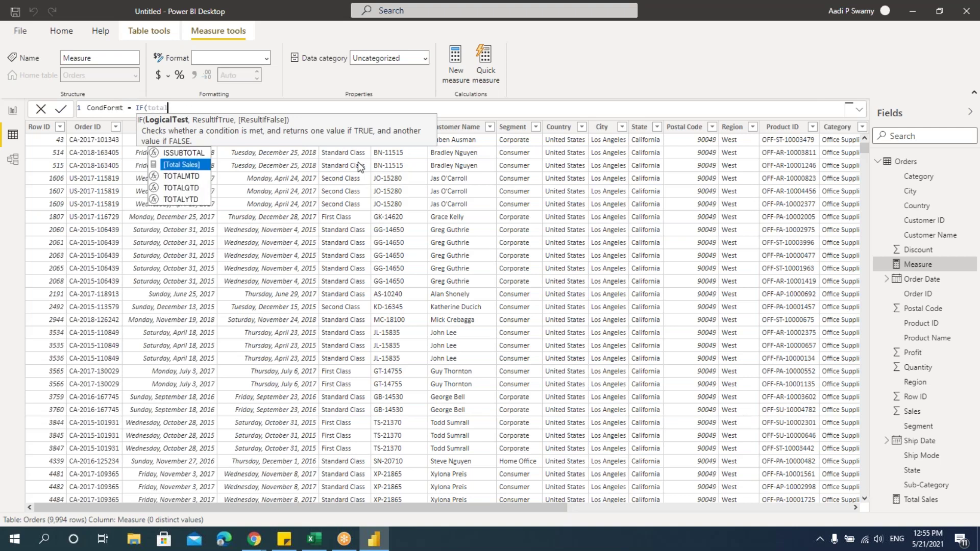
key(Tab)
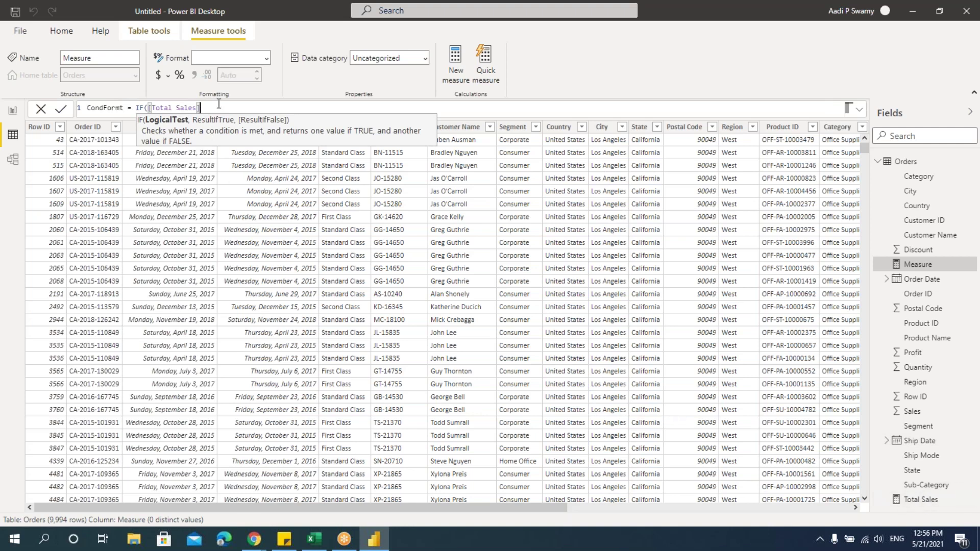
key(BackSpace)
key(BackSpace)
key(BackSpace)
key(BackSpace)
key(BackSpace)
key(BackSpace)
key(BackSpace)
key(BackSpace)
key(BackSpace)
key(BackSpace)
key(BackSpace)
key(BackSpace)
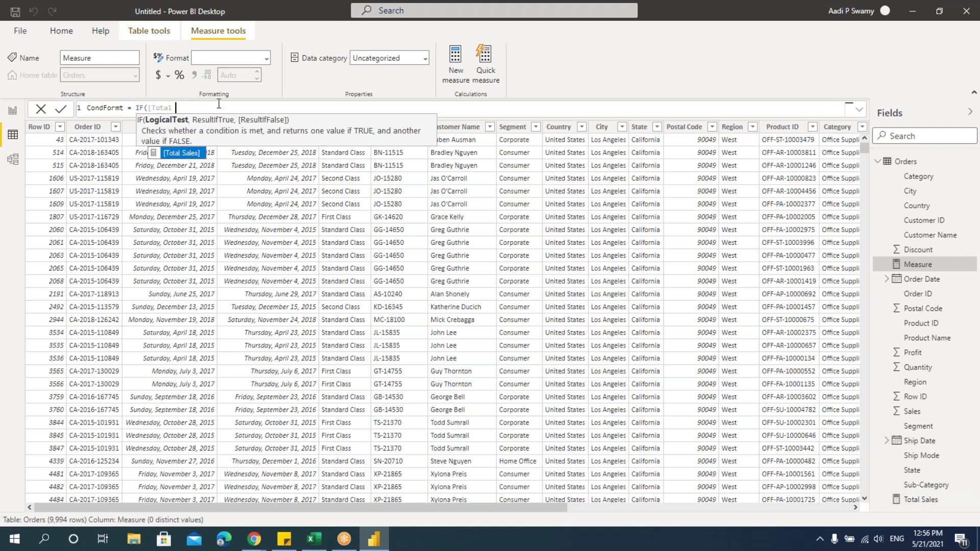
key(BackSpace)
text(SUM(s)
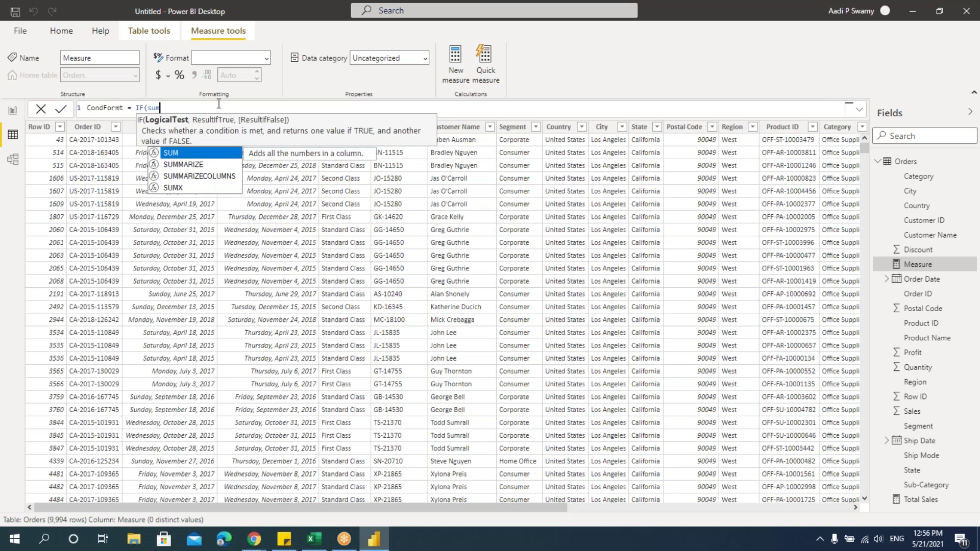
key(BackSpace)
key(BackSpace)
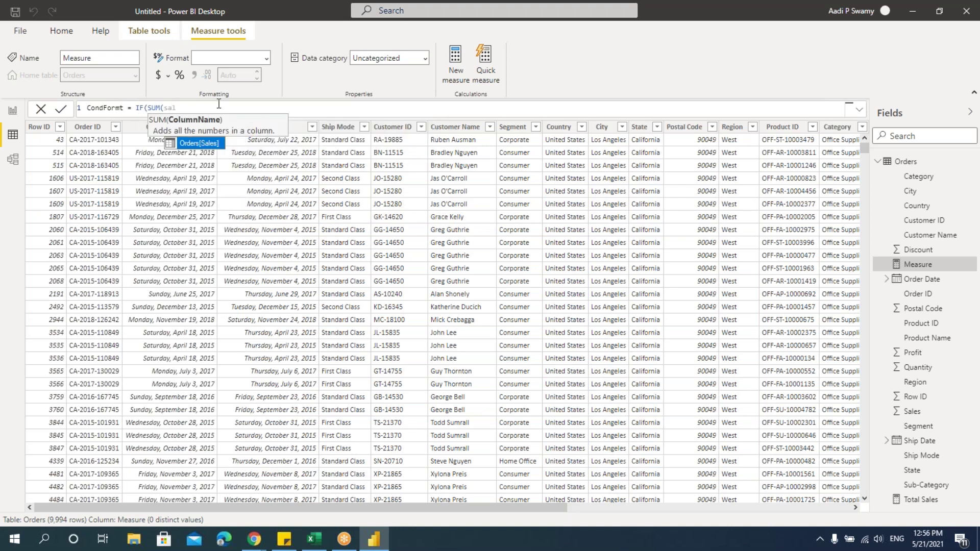
key(BackSpace)
key(BackSpace)
key(BackSpace)
- Add the condition [Total Sales]>100000 to the CondFormt formula with "Green" as its true result
text(tot)
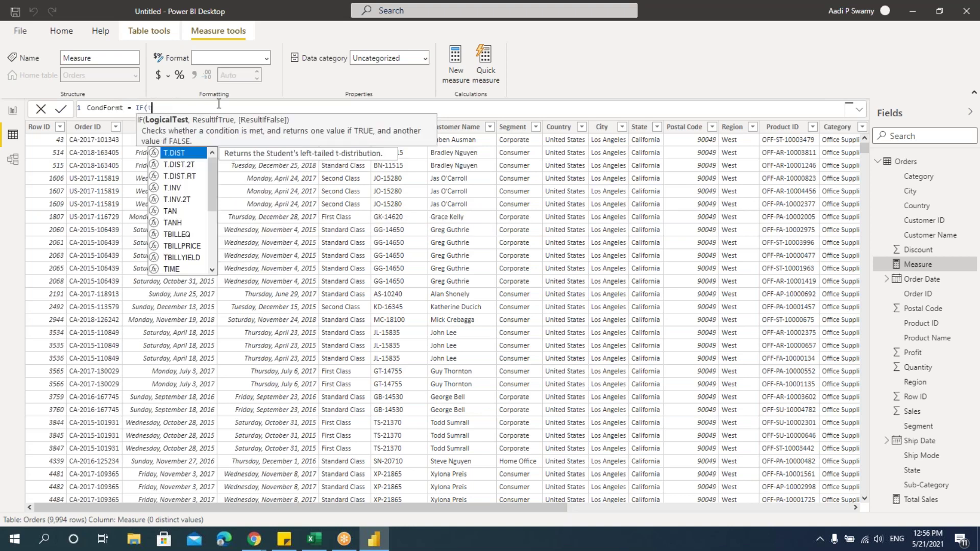
key(Tab)
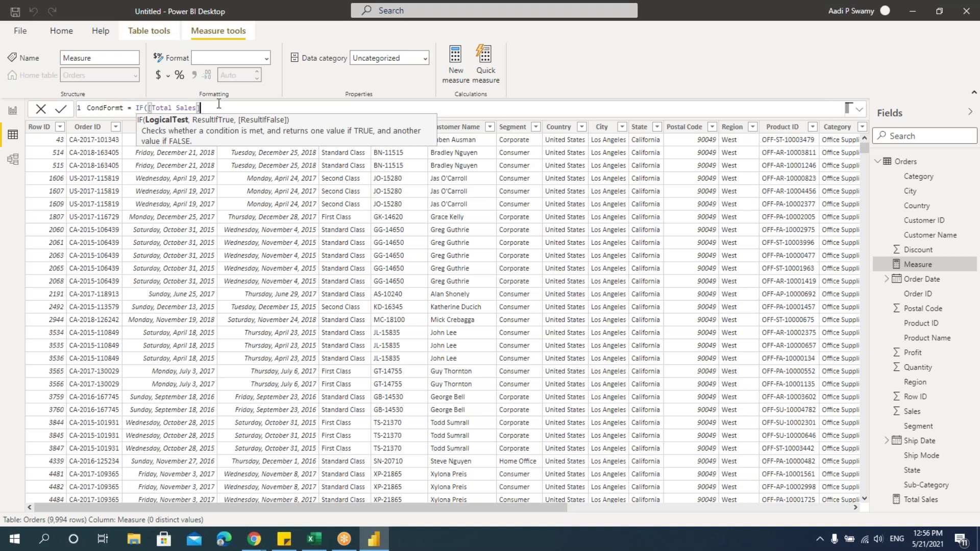
text(>)
text(100000,)
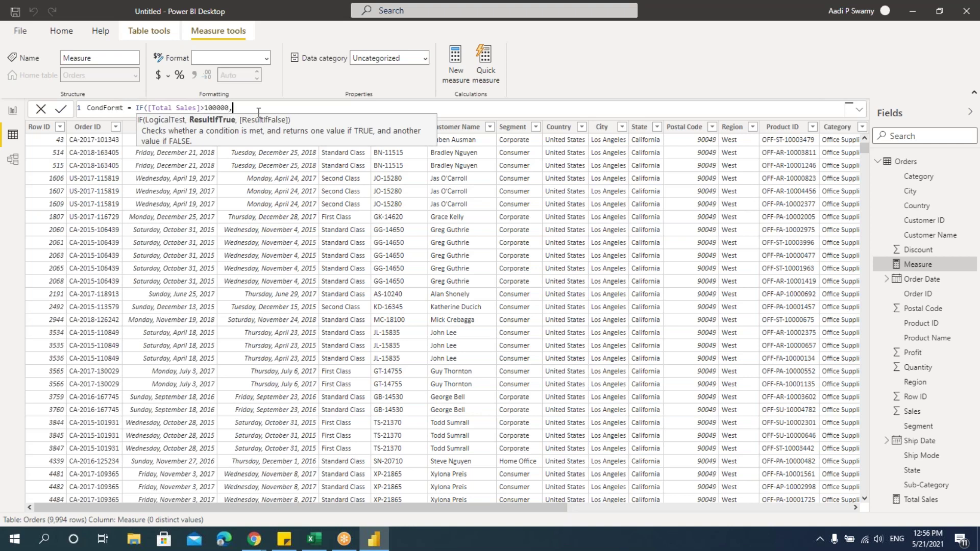
text("Green",)
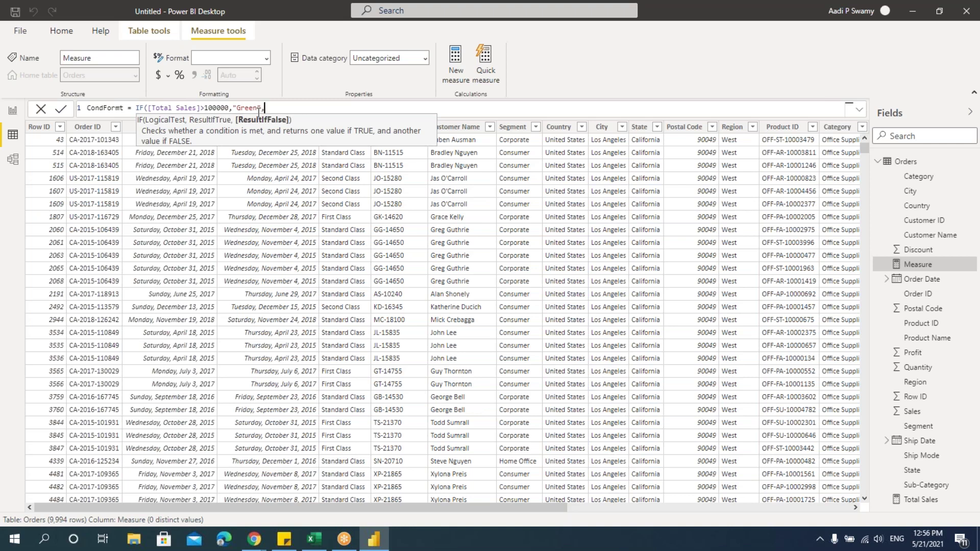
- Complete the CondFormt measure with a nested IF returning "Blue" for [Total Sales]>25000 and "Red" otherwise, and commit it
text(IF()
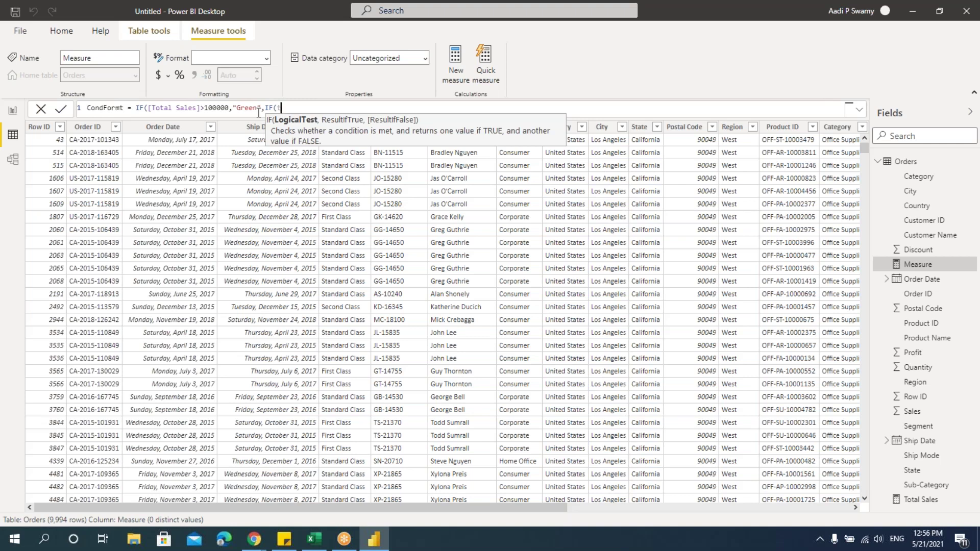
text(otal)
key(Tab)
text(>)
text(25000)
text(,"Ye)
key(BackSpace)
key(BackSpace)
key(BackSpace)
text("Blue",)
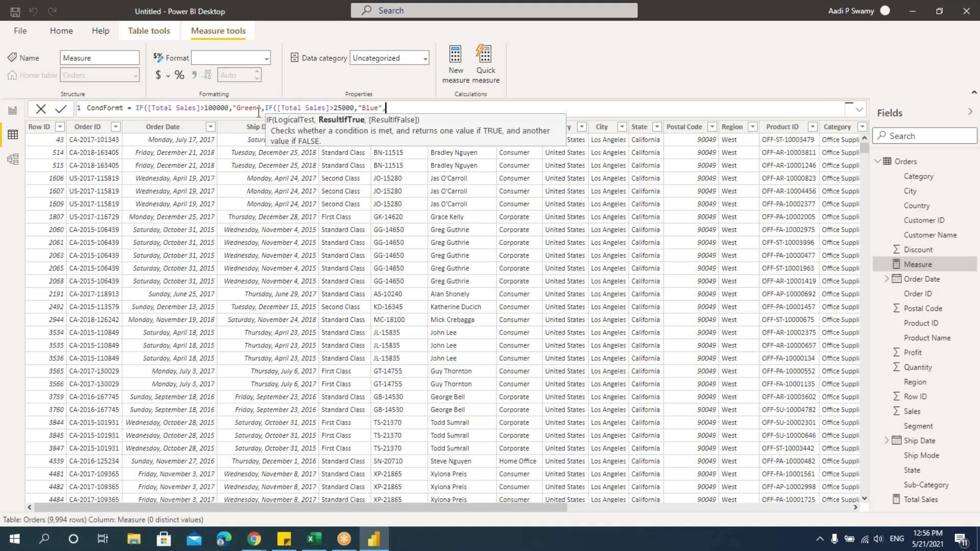
text("Re)
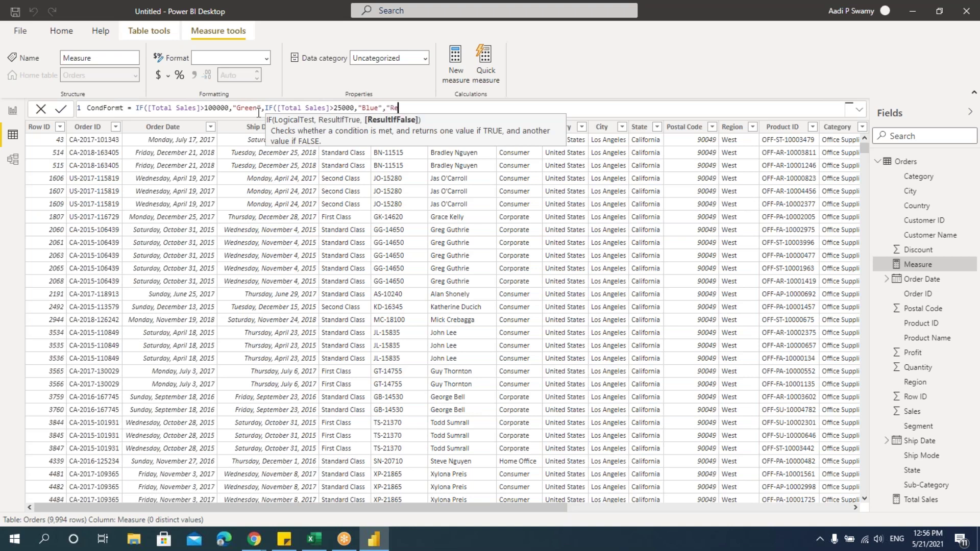
text(d")))
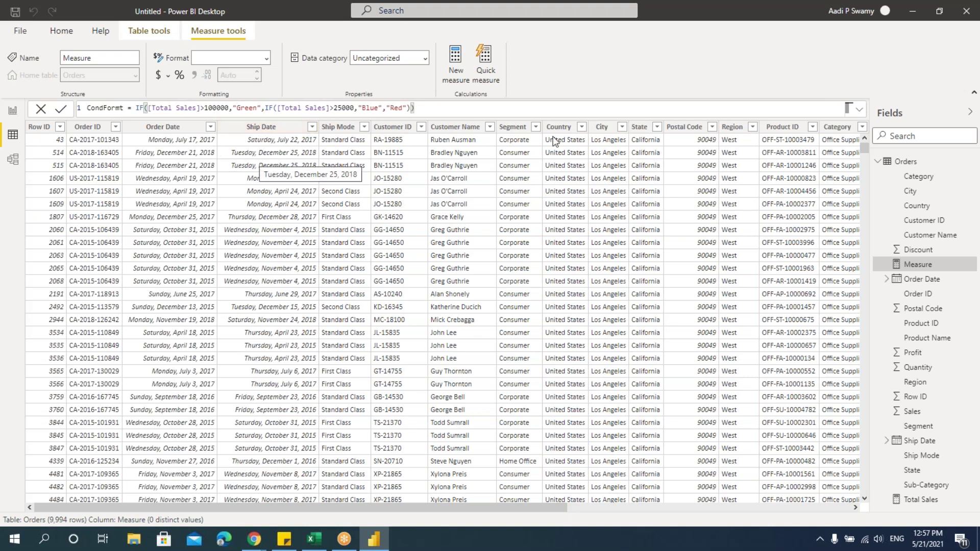
key(Return)
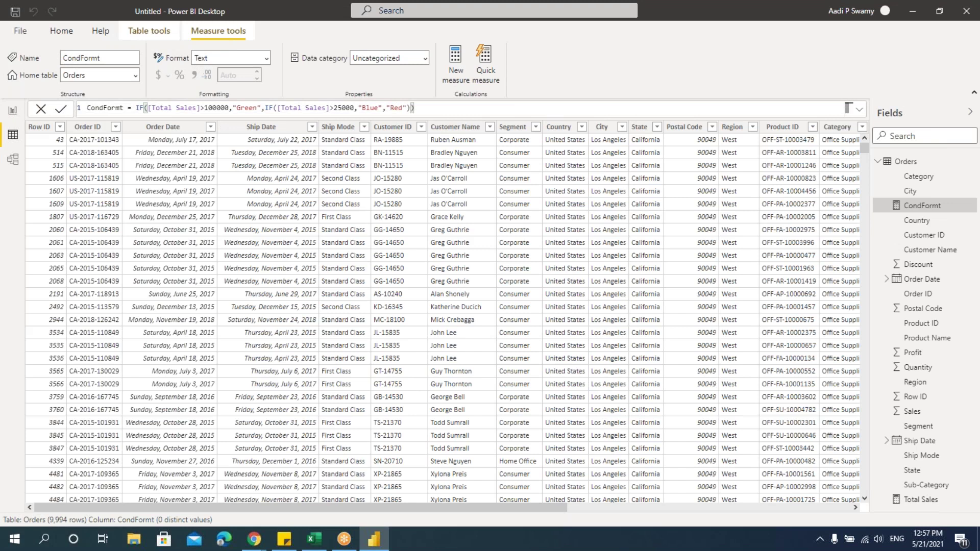
- In the report view, remove all conditional formatting from the table's Sales column and the background color formatting from its State column
click(13, 111)
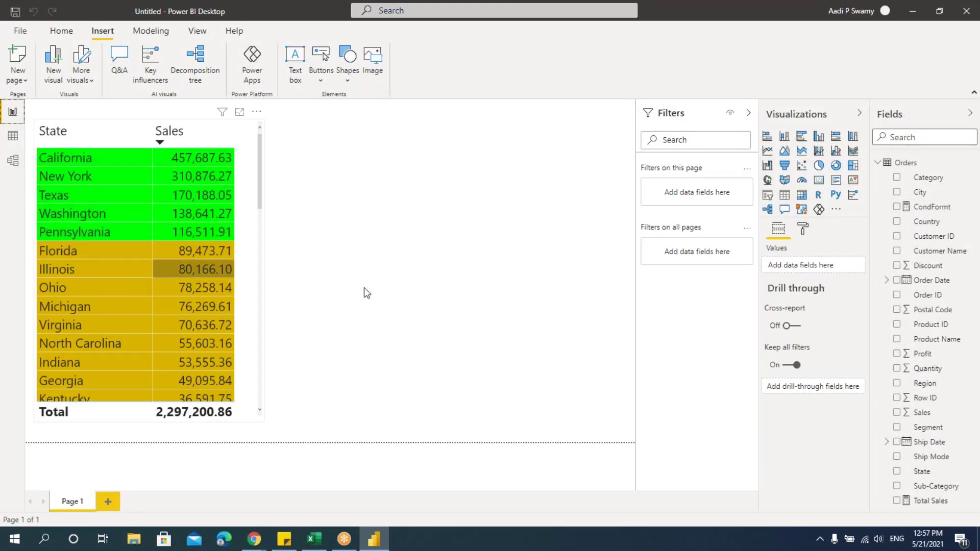
click(847, 282)
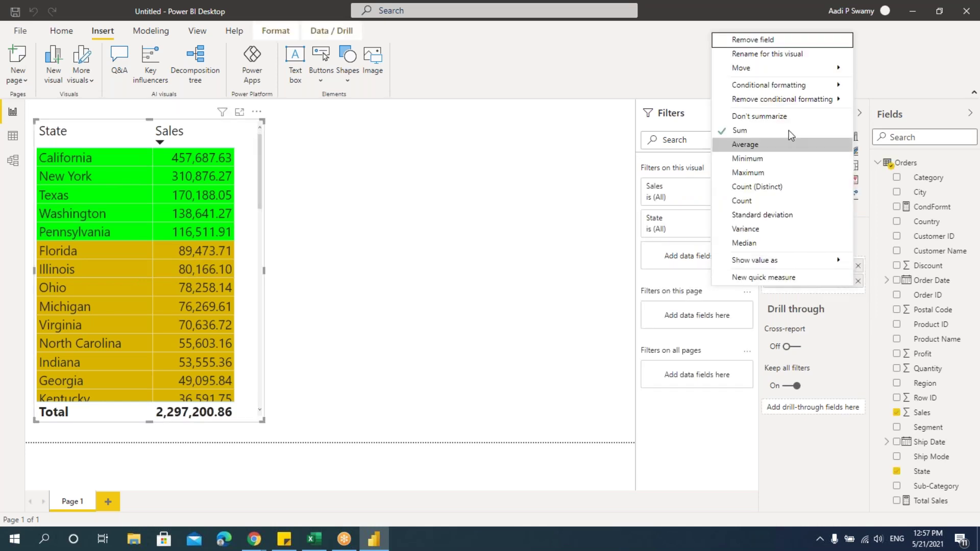
mouse_move(802, 100)
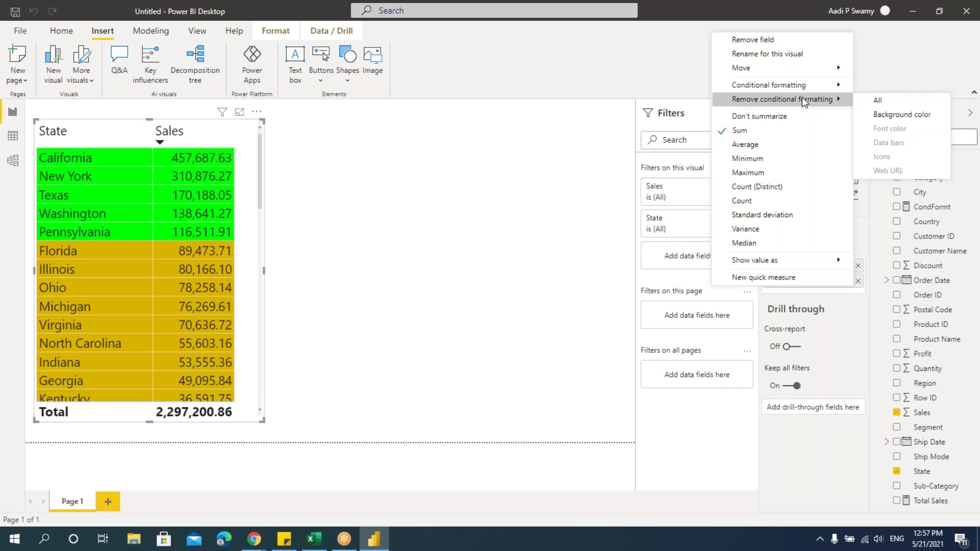
click(877, 100)
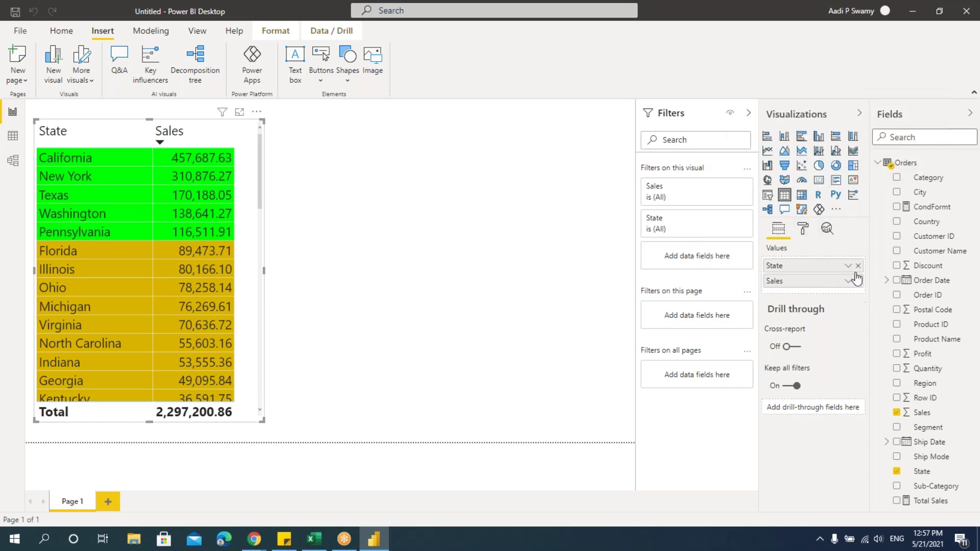
click(848, 281)
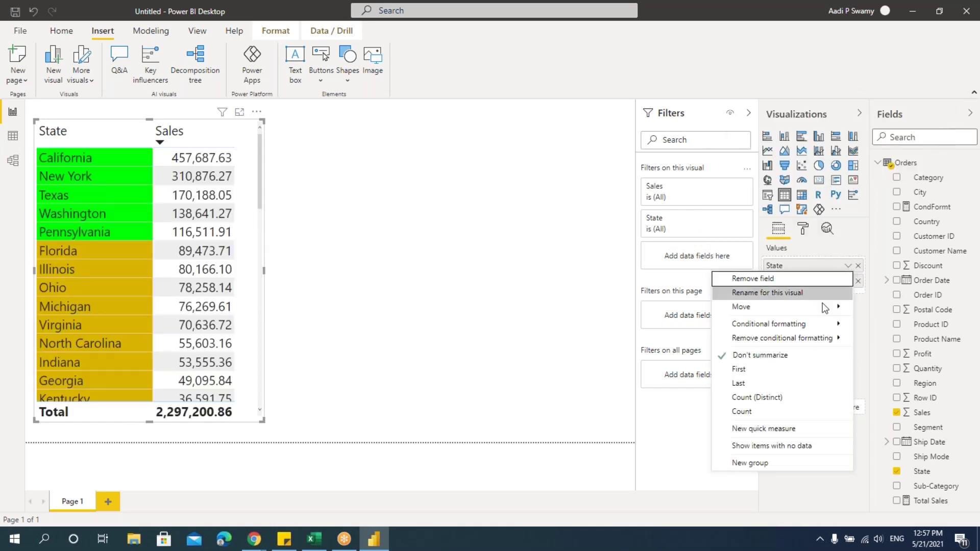
mouse_move(792, 339)
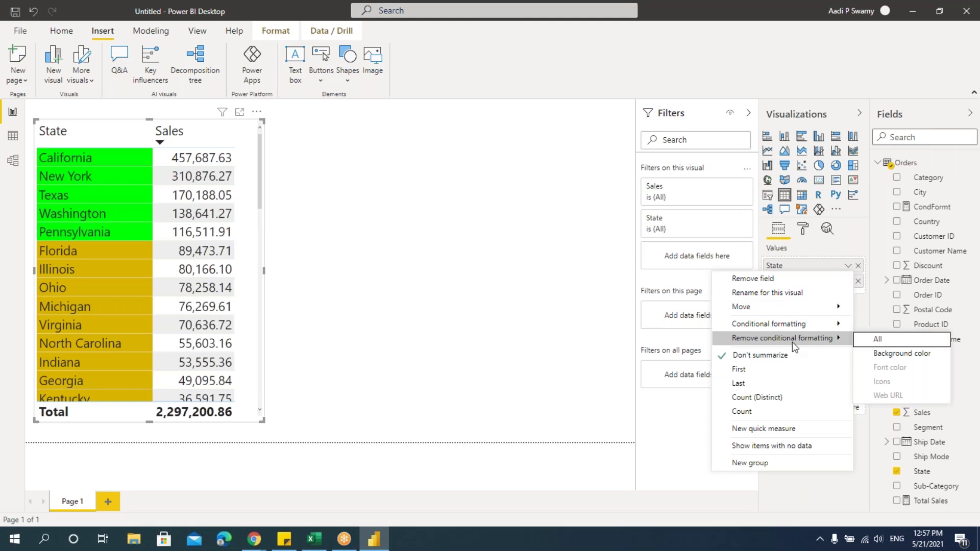
click(891, 353)
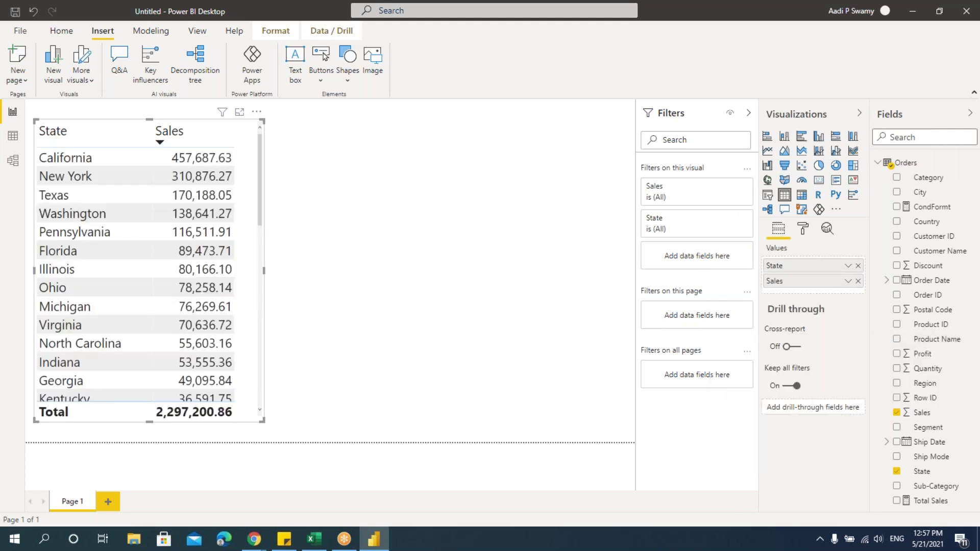
- Add a map visual beside the table, widen it, lower its upper edge, and plot State as location with Sales as bubble size
click(354, 249)
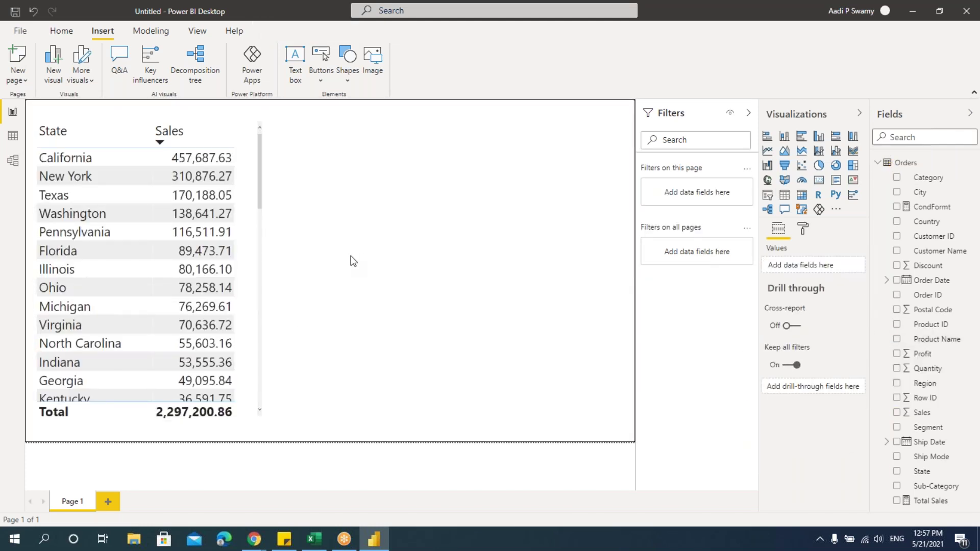
click(768, 180)
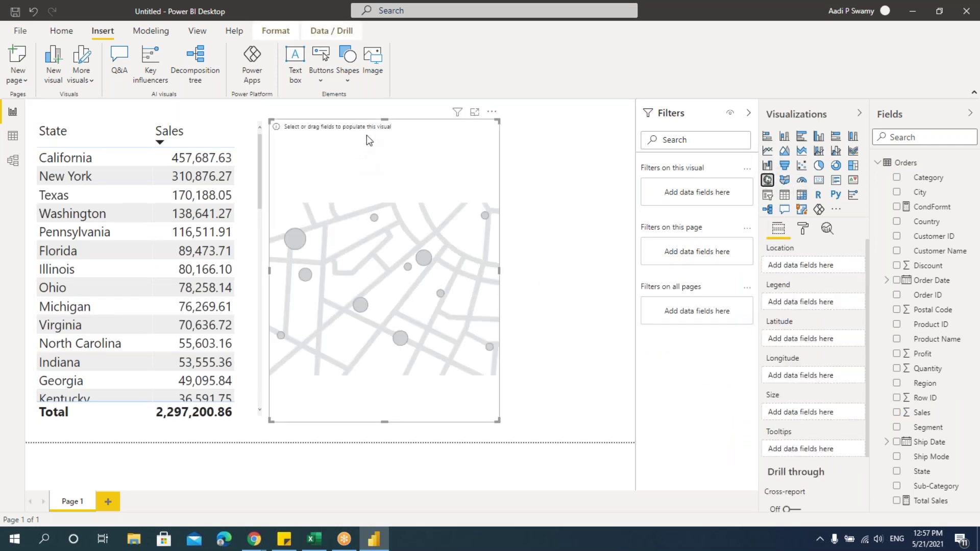
drag(499, 421, 633, 418)
drag(454, 120, 466, 198)
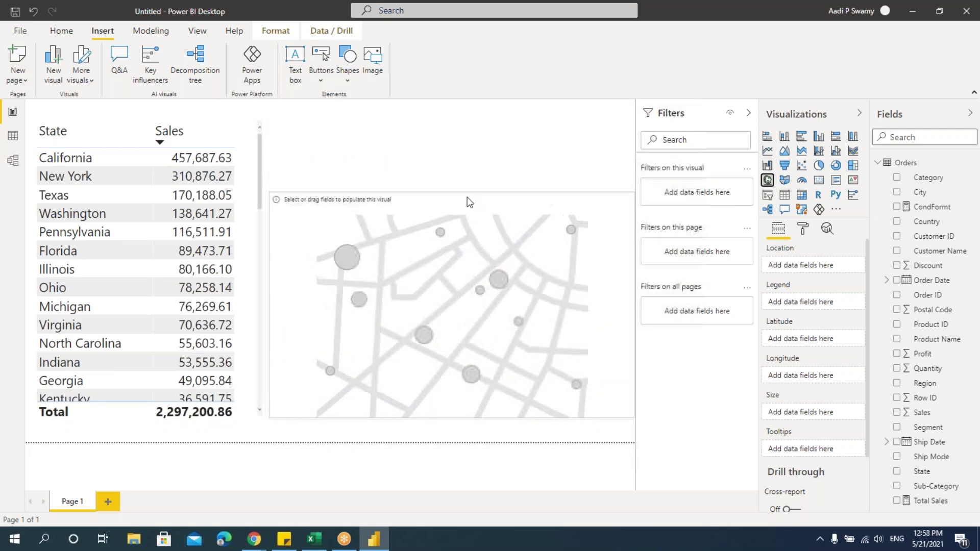
click(897, 472)
click(897, 412)
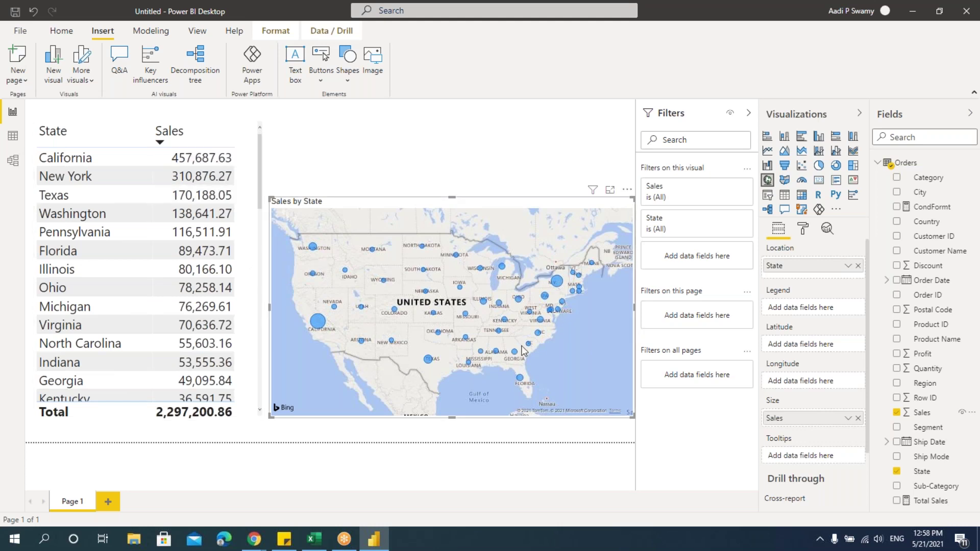
- Examine the table's Values formatting options for a conditional formatting control on its font and background colors
click(241, 127)
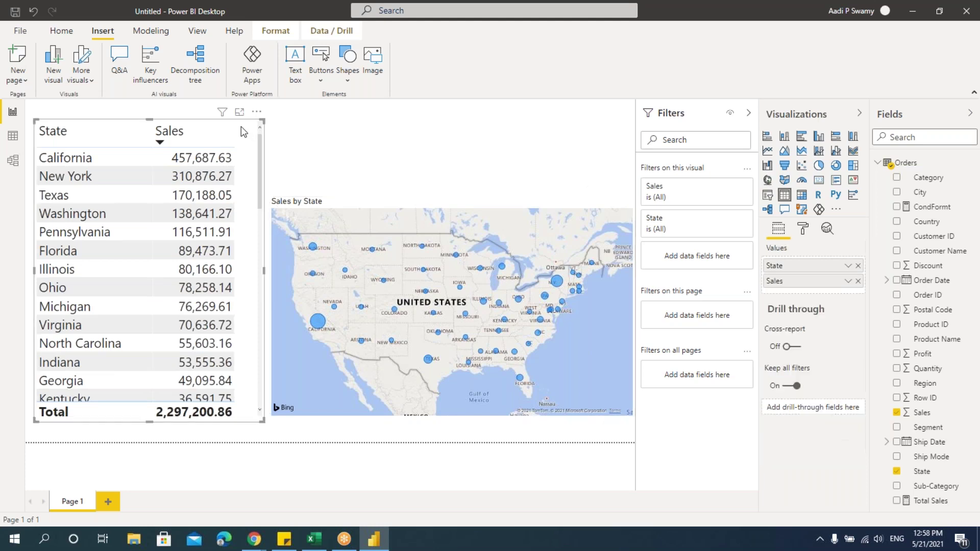
click(807, 231)
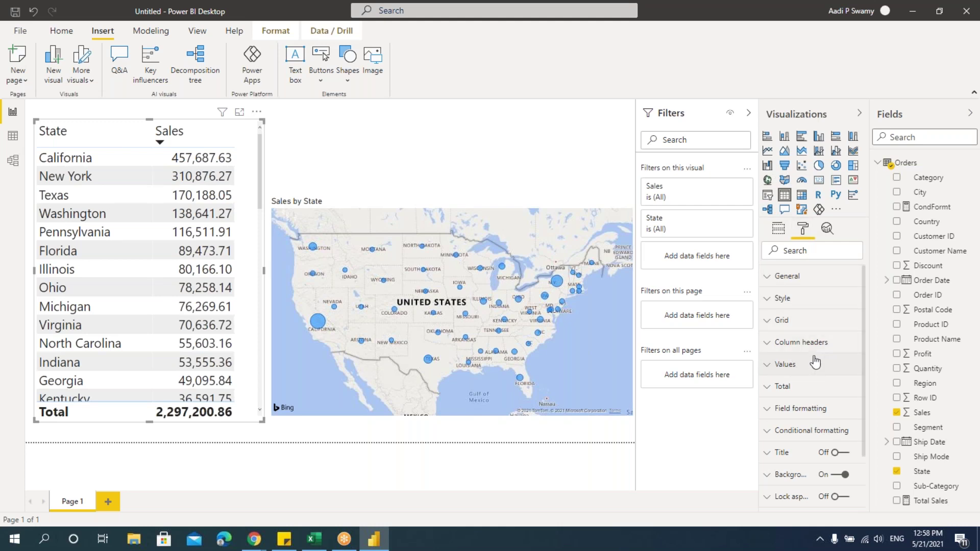
scroll(815, 362, down, 2)
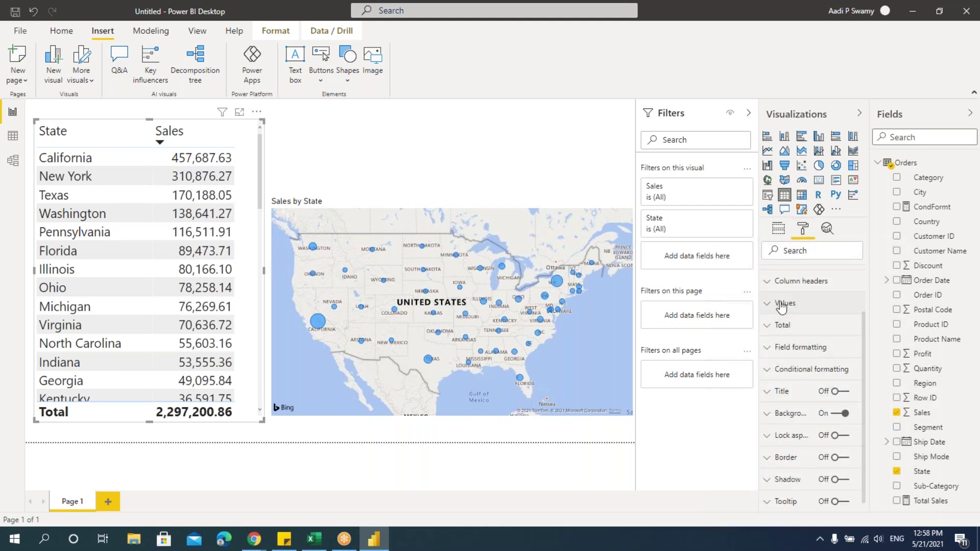
click(818, 317)
scroll(817, 363, down, 5)
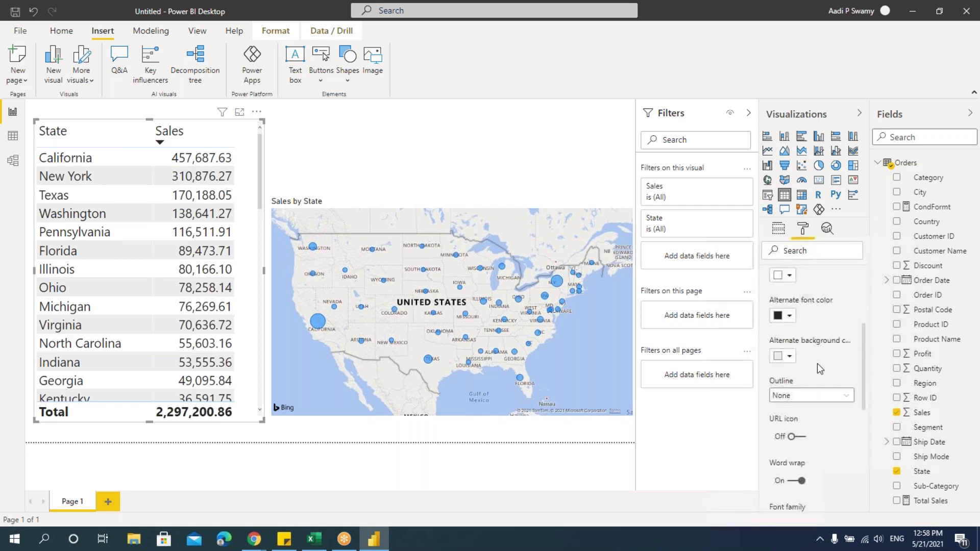
scroll(811, 357, up, 6)
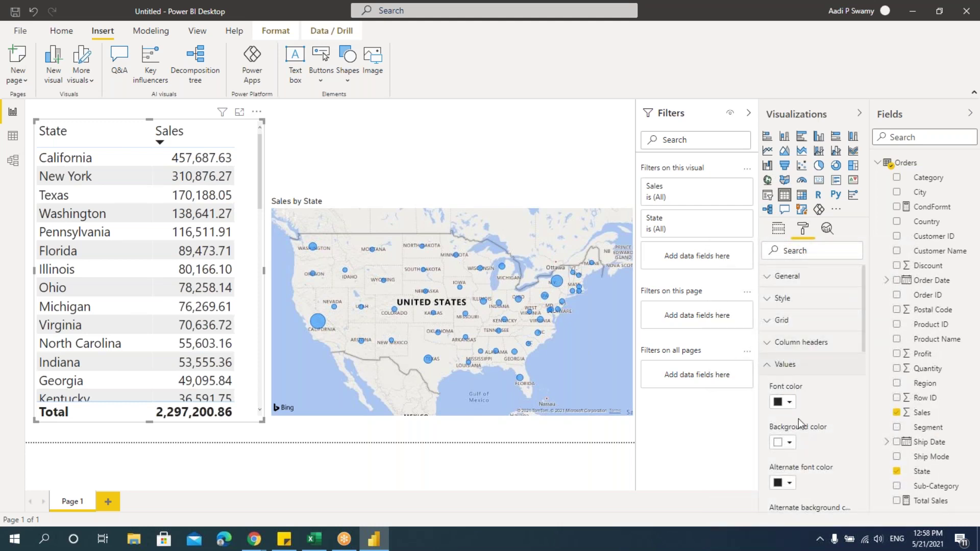
scroll(823, 465, down, 2)
scroll(812, 388, down, 1)
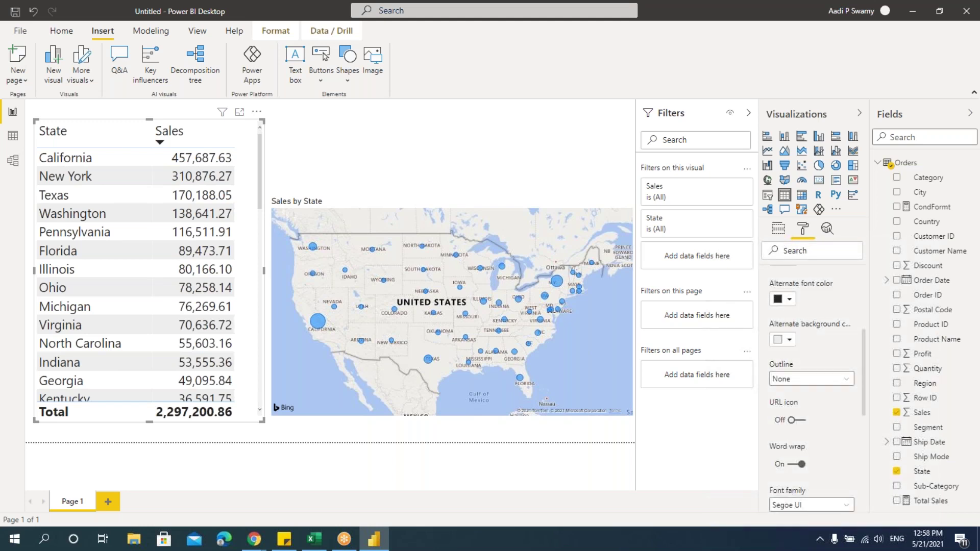
scroll(817, 401, up, 3)
scroll(838, 455, down, 2)
scroll(838, 455, up, 2)
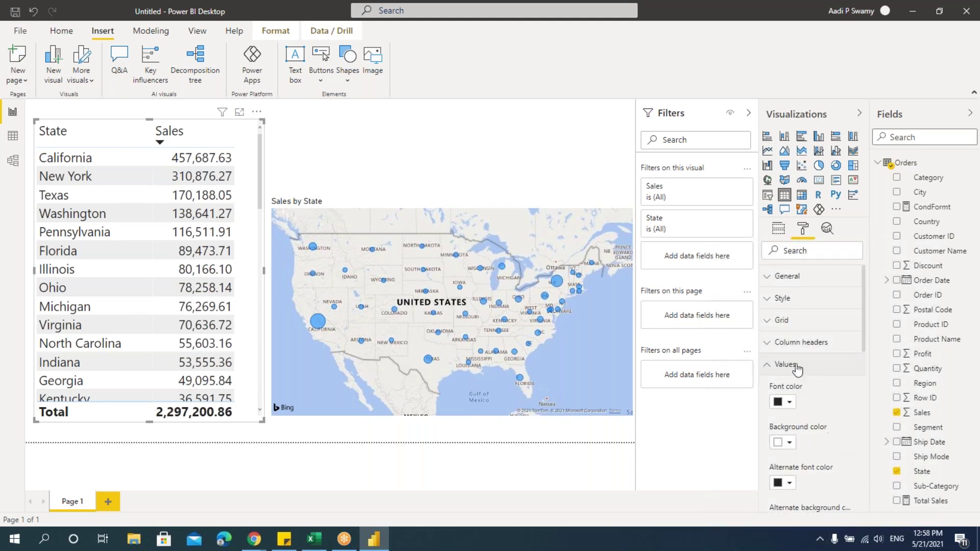
click(797, 369)
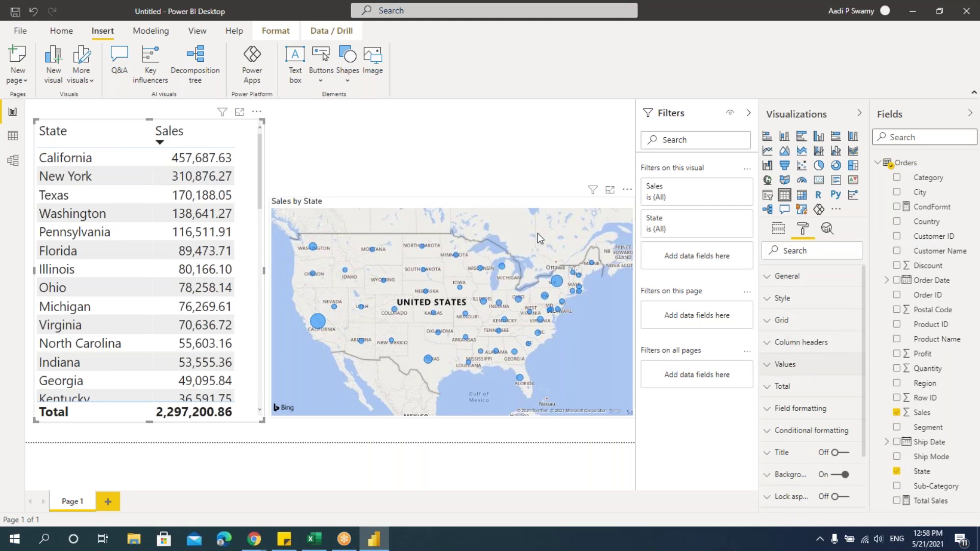
- Compare the map's Data colors settings with the table's Values color settings
click(531, 208)
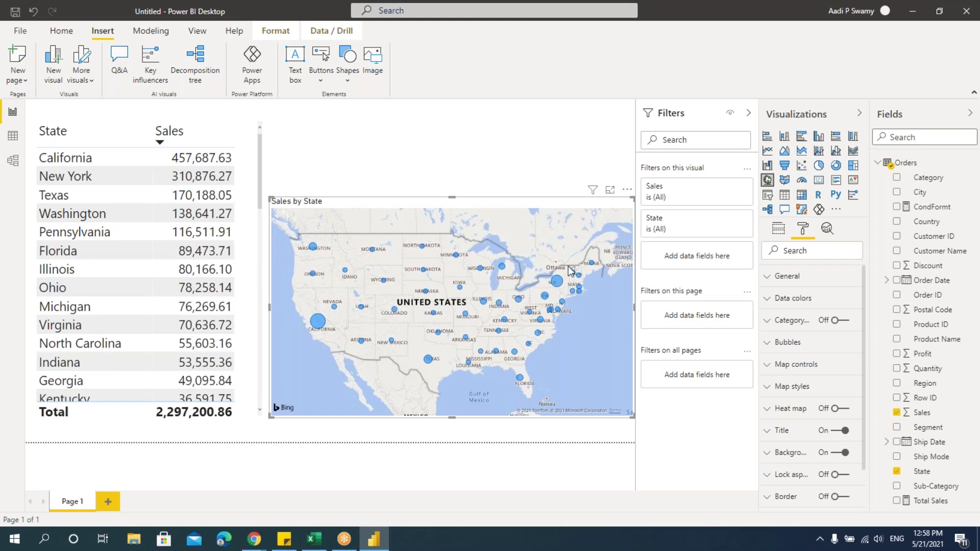
click(792, 301)
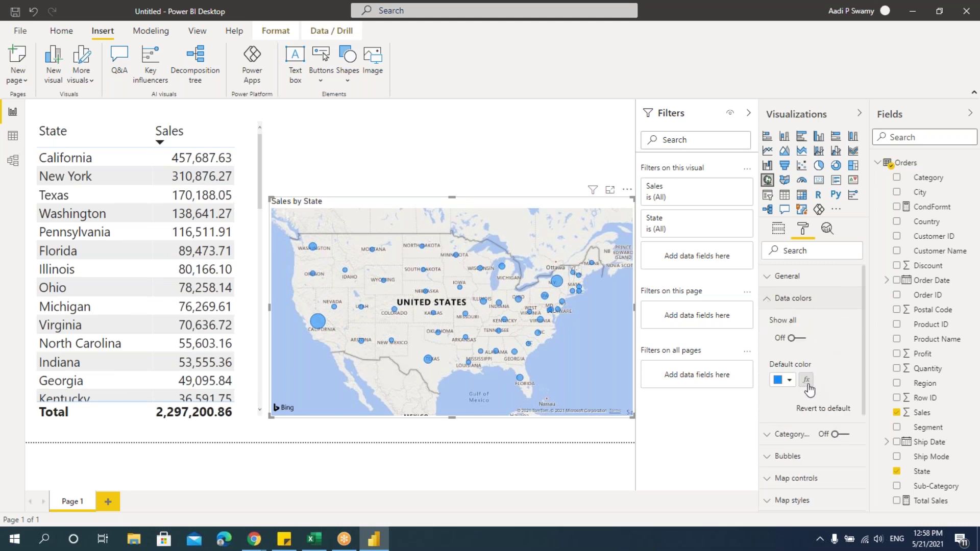
click(251, 135)
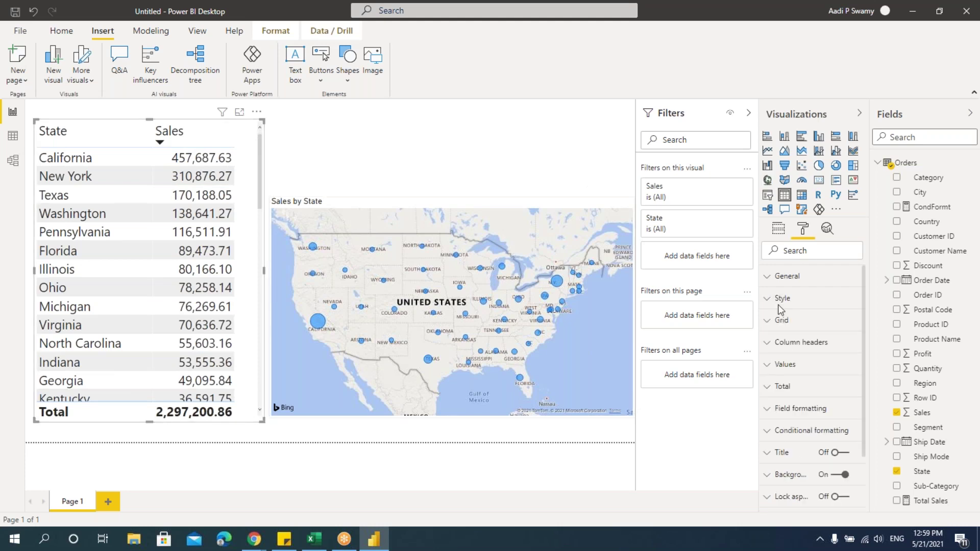
click(786, 364)
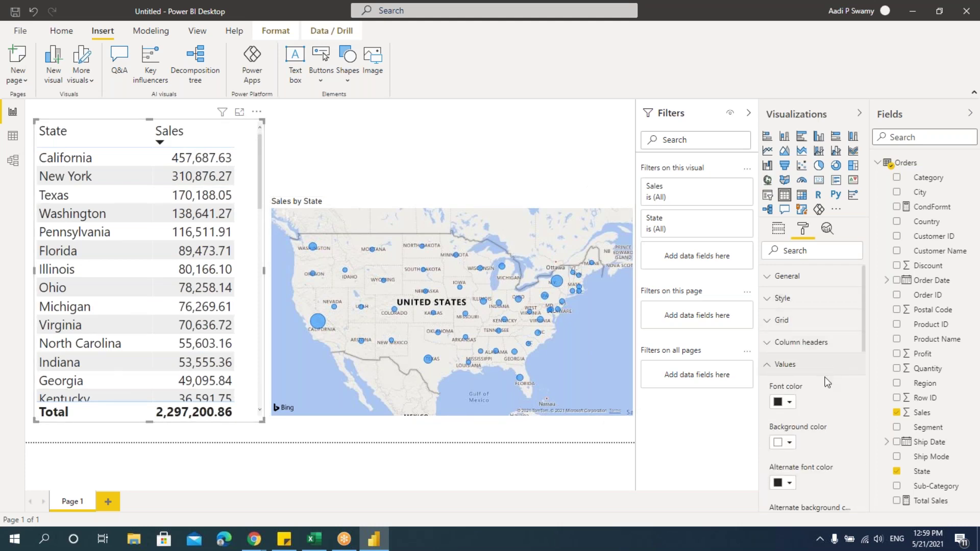
scroll(823, 380, down, 2)
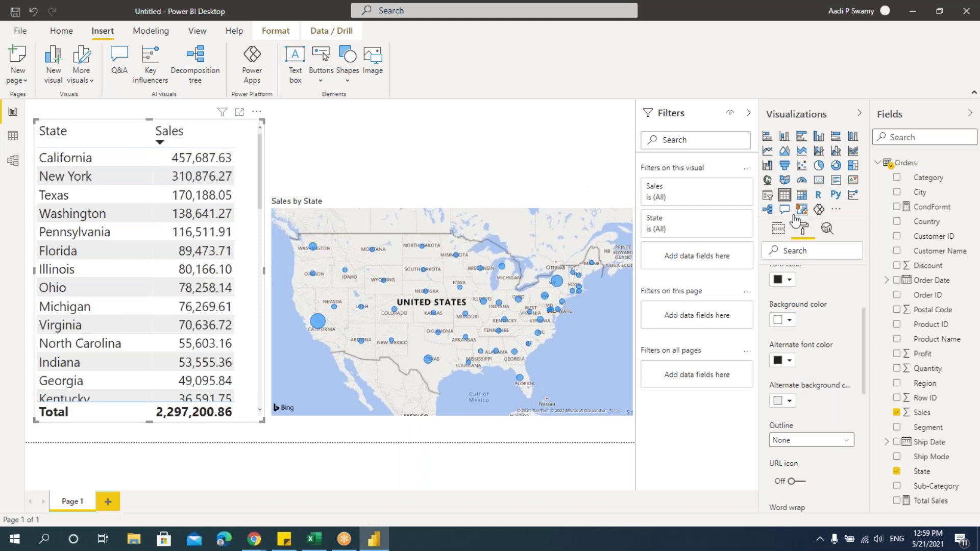
- Compare the options of the Sales field in the table with those of the Sales field in the map
click(781, 228)
click(849, 282)
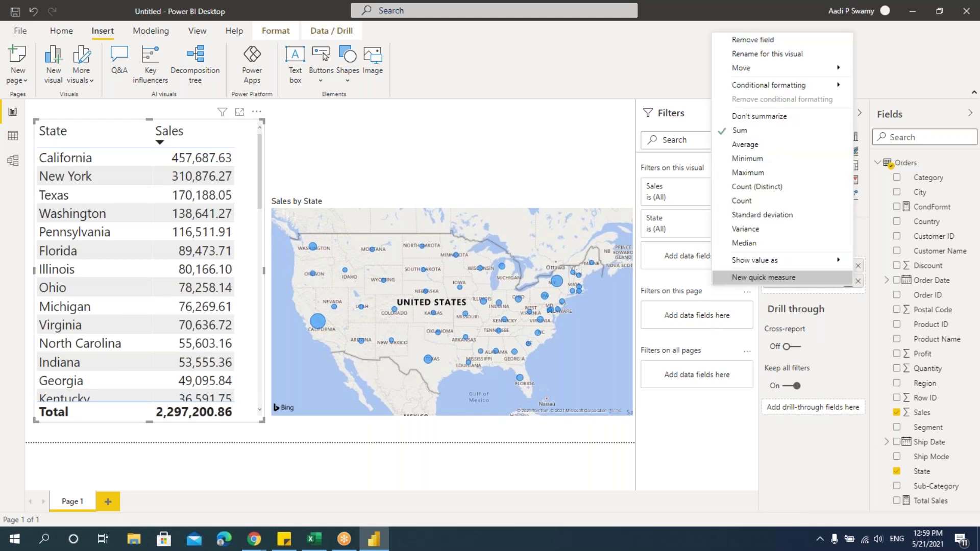
mouse_move(759, 83)
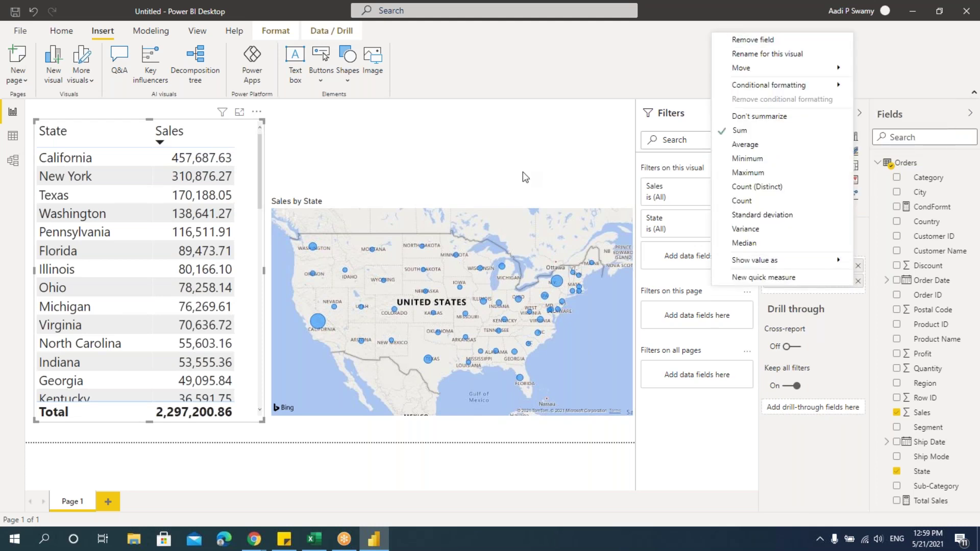
click(509, 192)
click(469, 199)
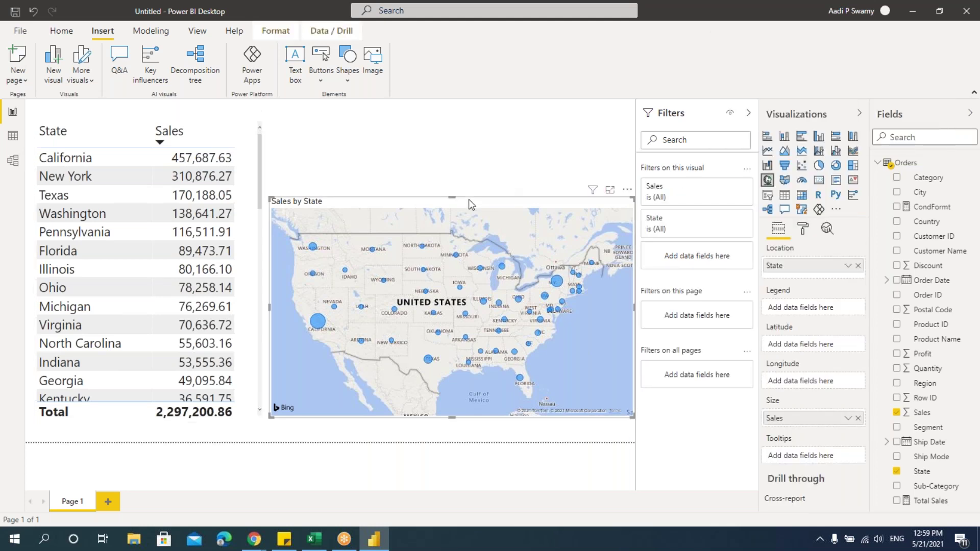
click(848, 418)
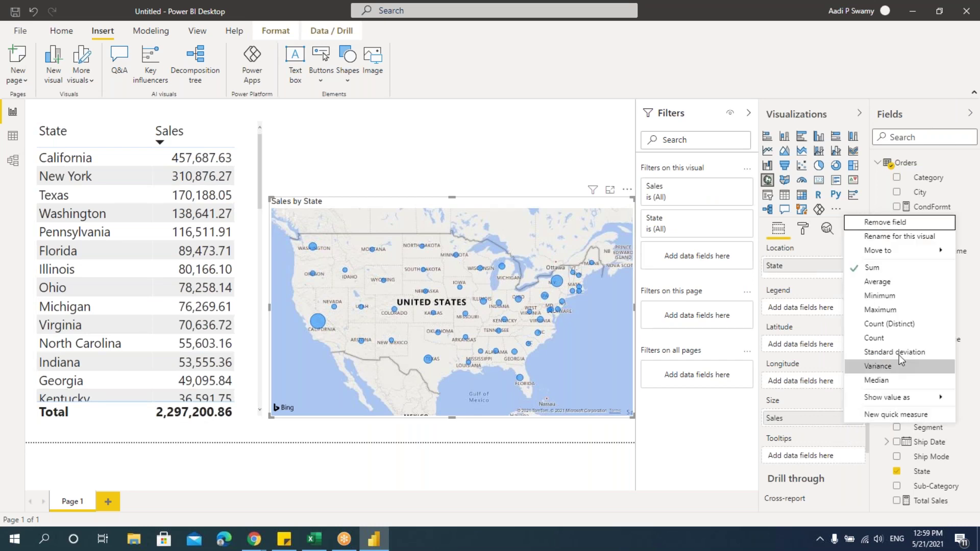
mouse_move(888, 397)
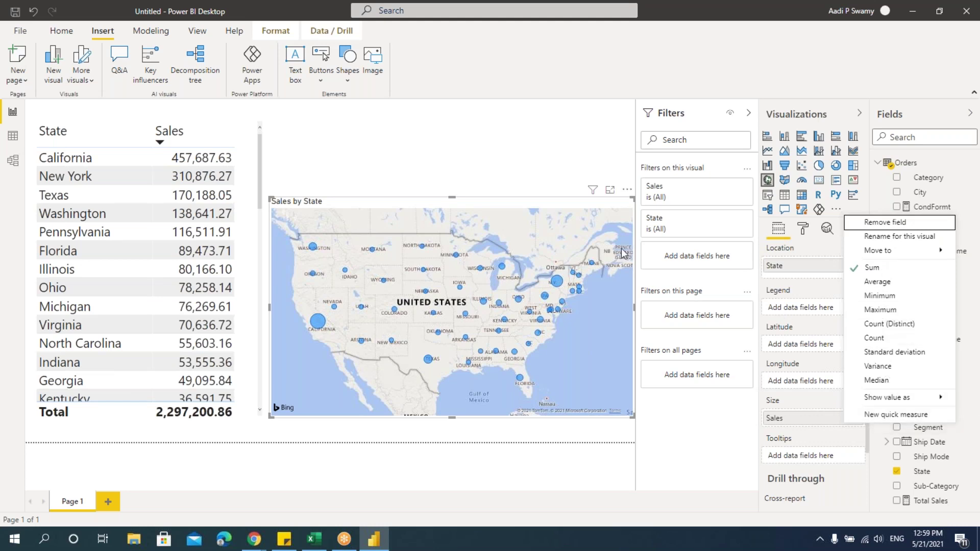
click(555, 200)
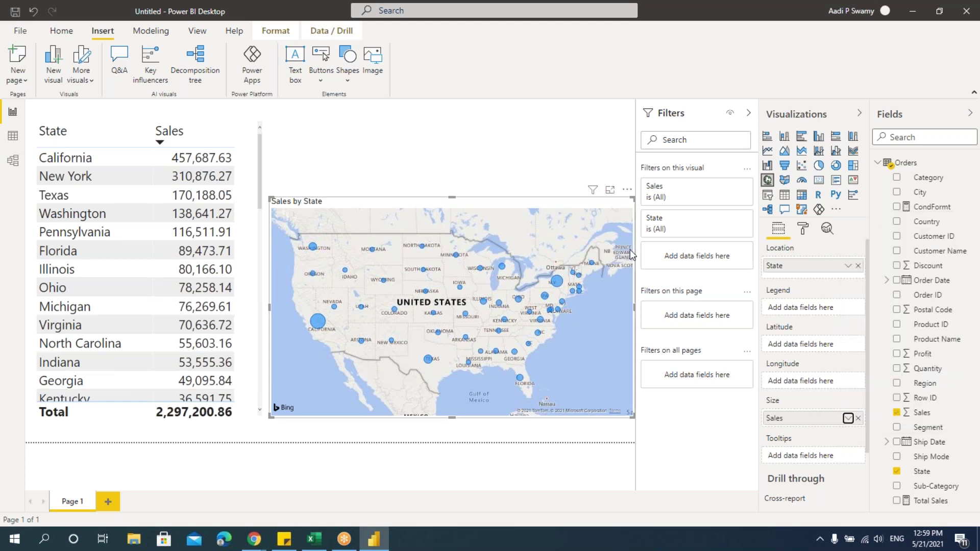
- Color the map's bubbles conditionally, formatting the default data color by field value based on the CondFormt measure
click(802, 229)
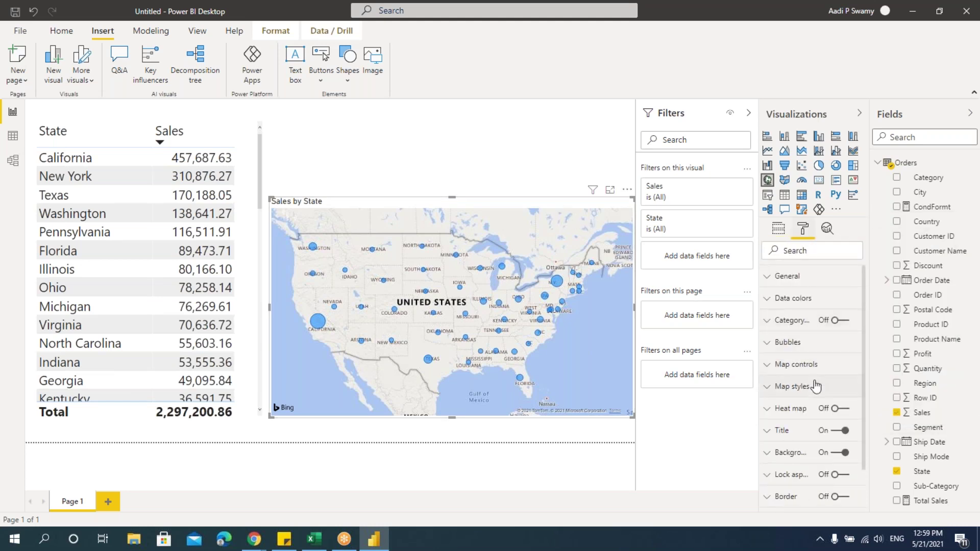
click(807, 302)
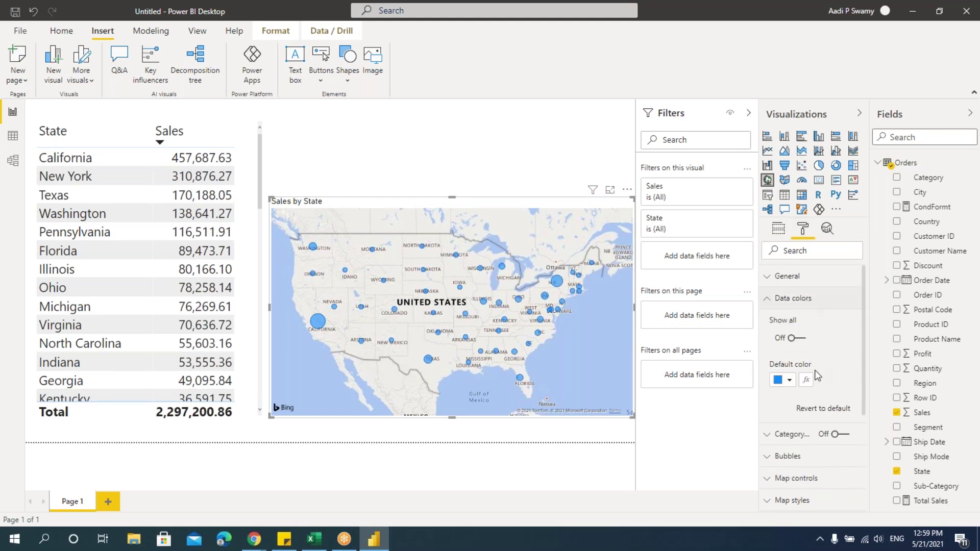
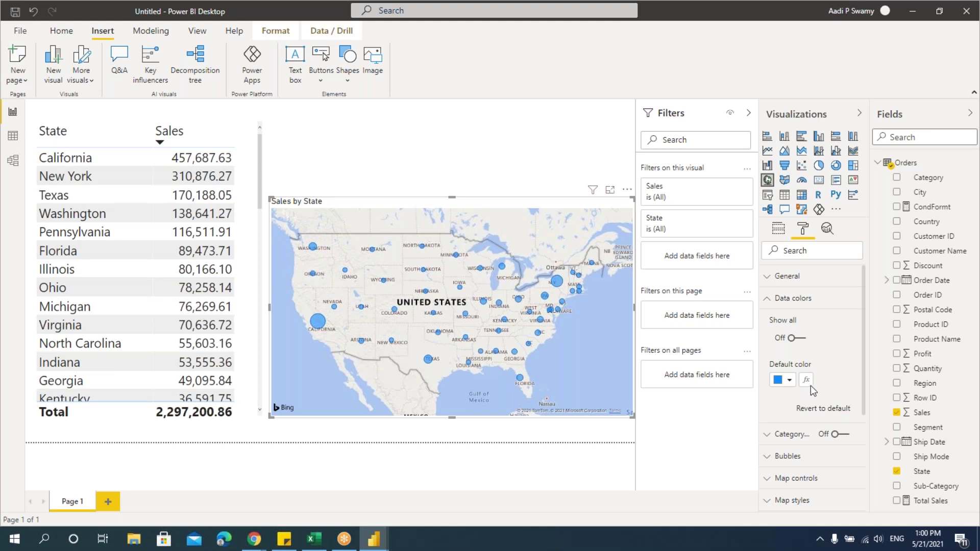
click(809, 383)
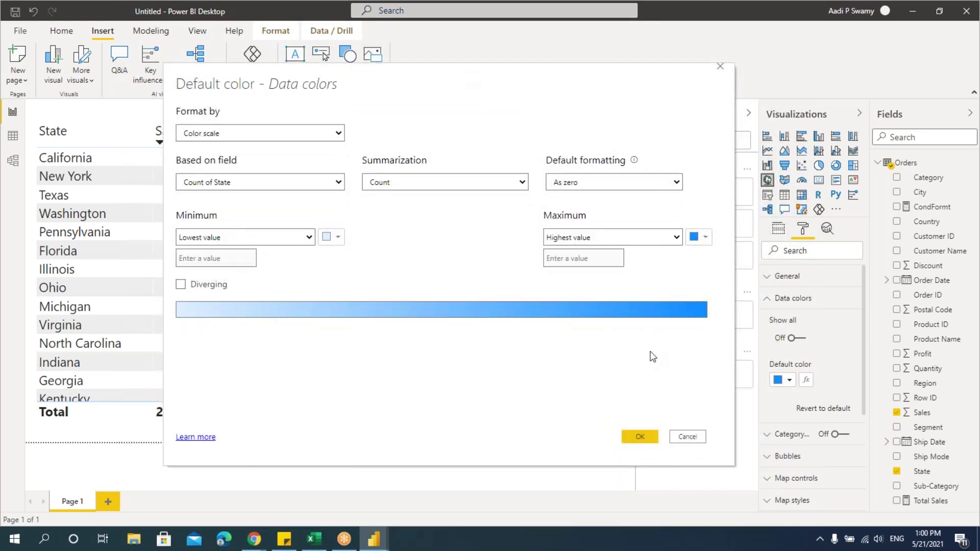
click(224, 134)
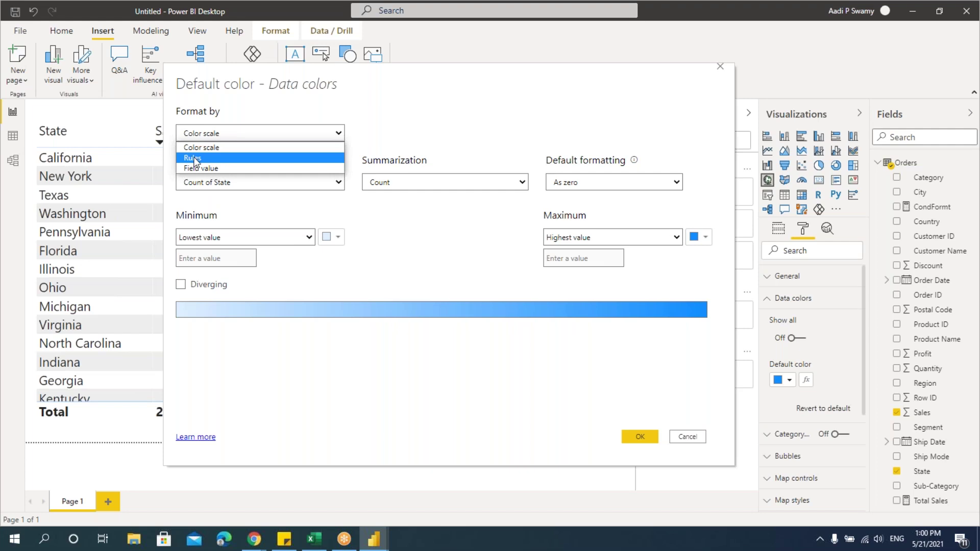
click(193, 159)
mouse_move(499, 77)
mouse_down()
mouse_move(766, 127)
mouse_move(496, 76)
mouse_up()
click(204, 131)
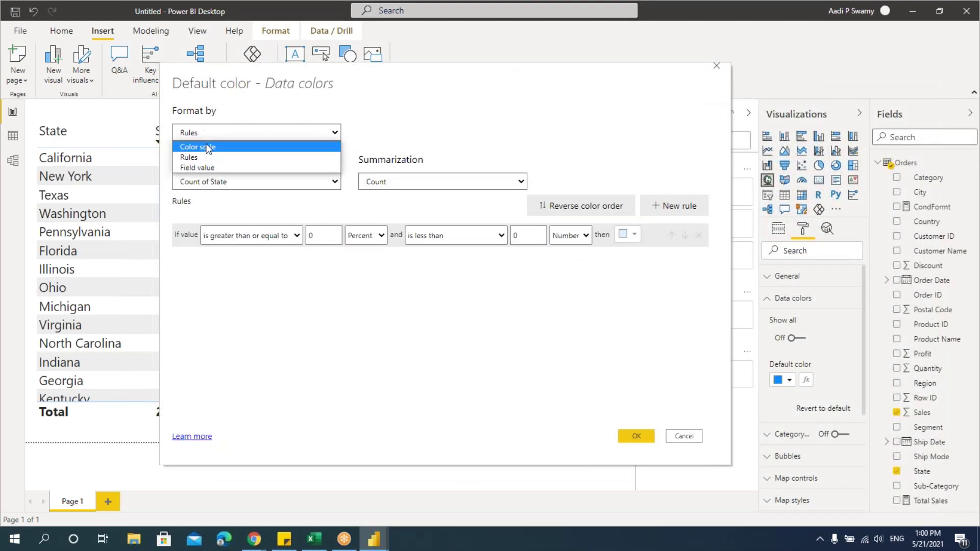
click(193, 168)
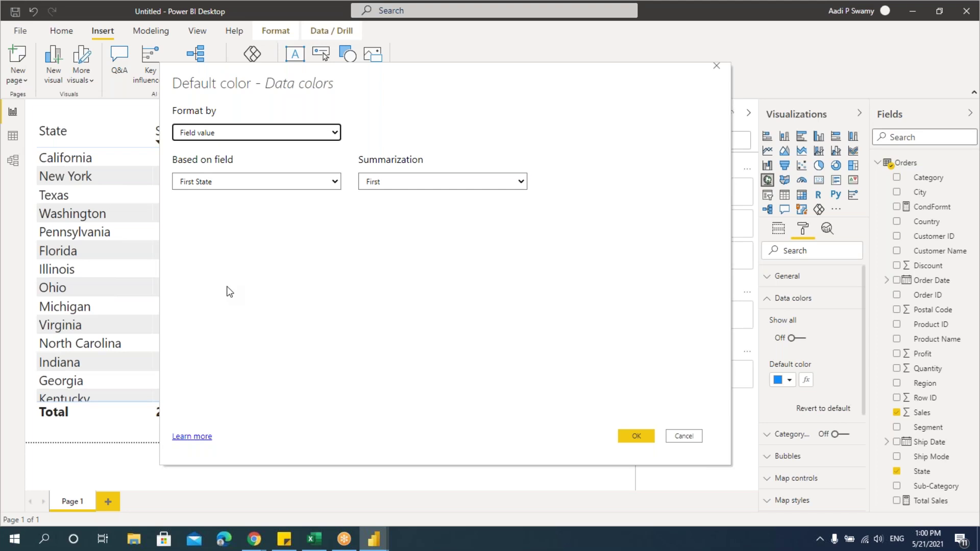
click(210, 183)
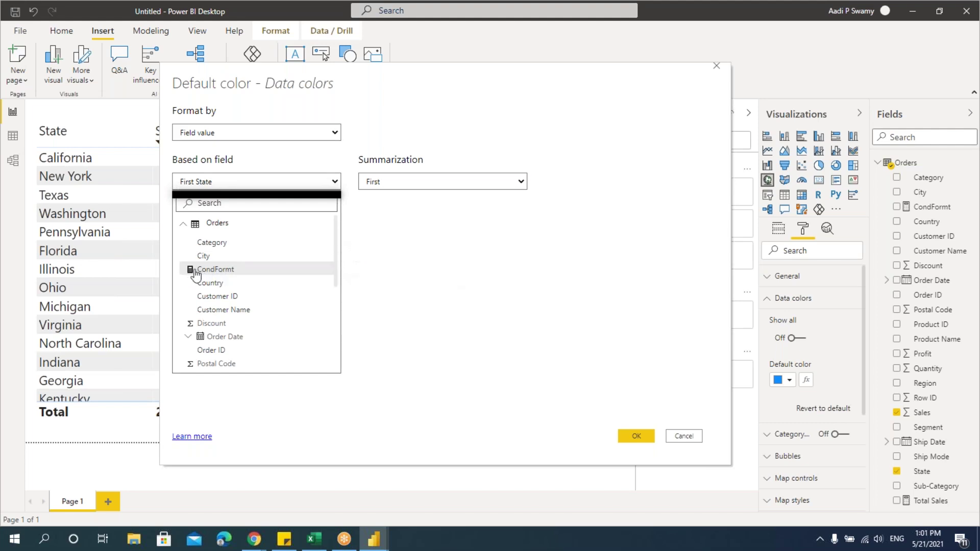
click(194, 271)
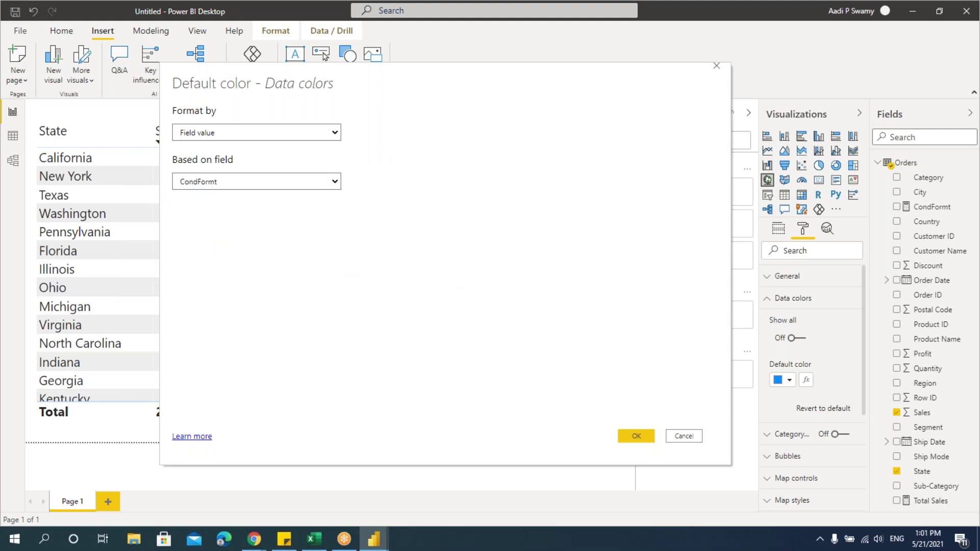
click(646, 437)
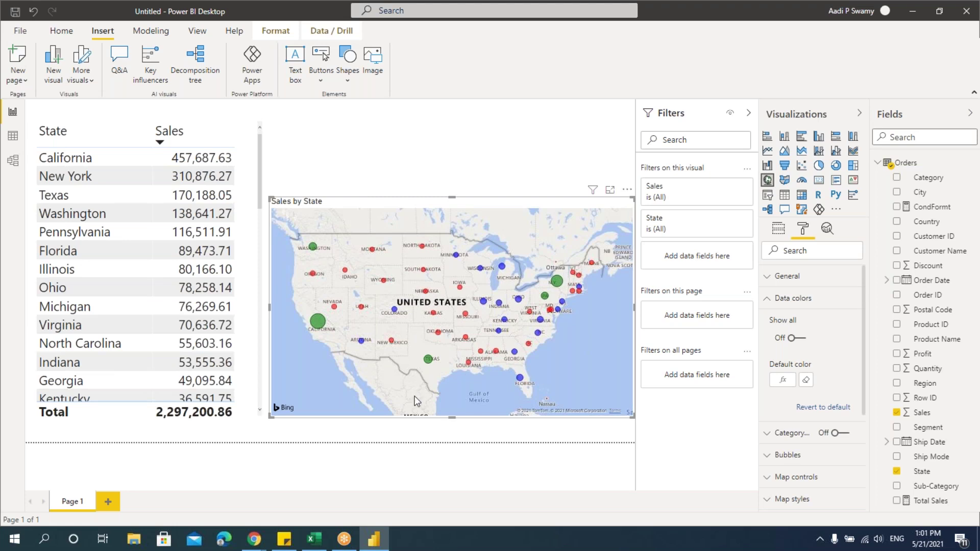
- Add a card visual showing Sales above the map and narrow it to fit around its value
click(376, 161)
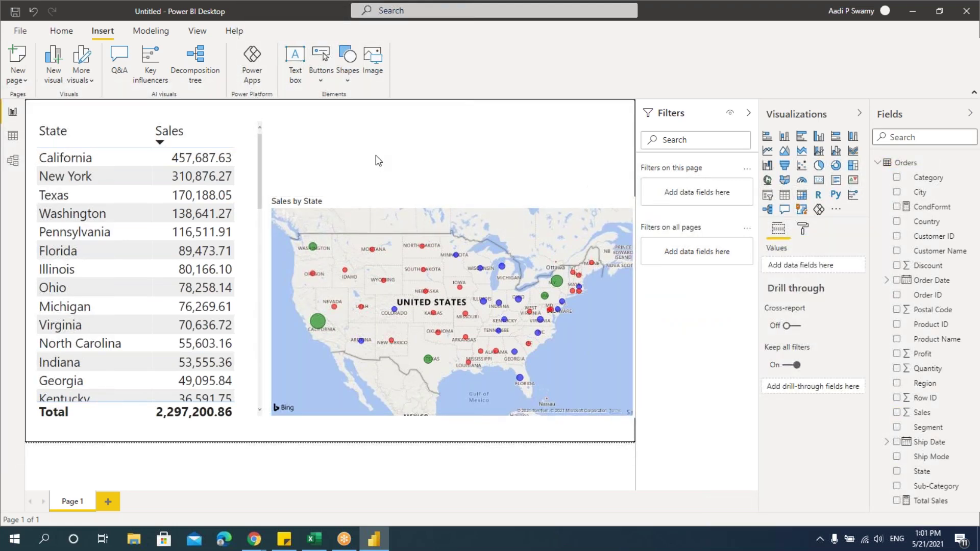
click(820, 184)
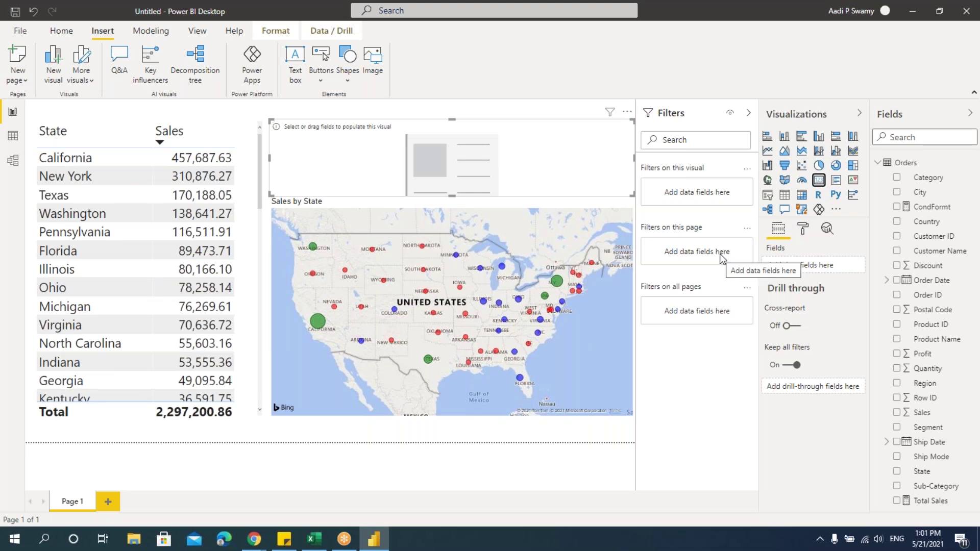
click(897, 413)
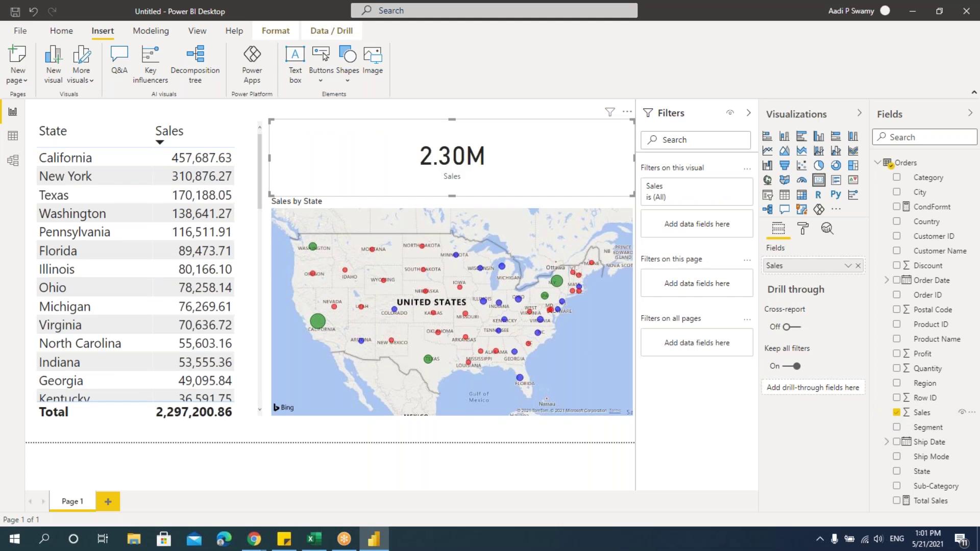
drag(633, 195, 474, 190)
drag(453, 151, 529, 151)
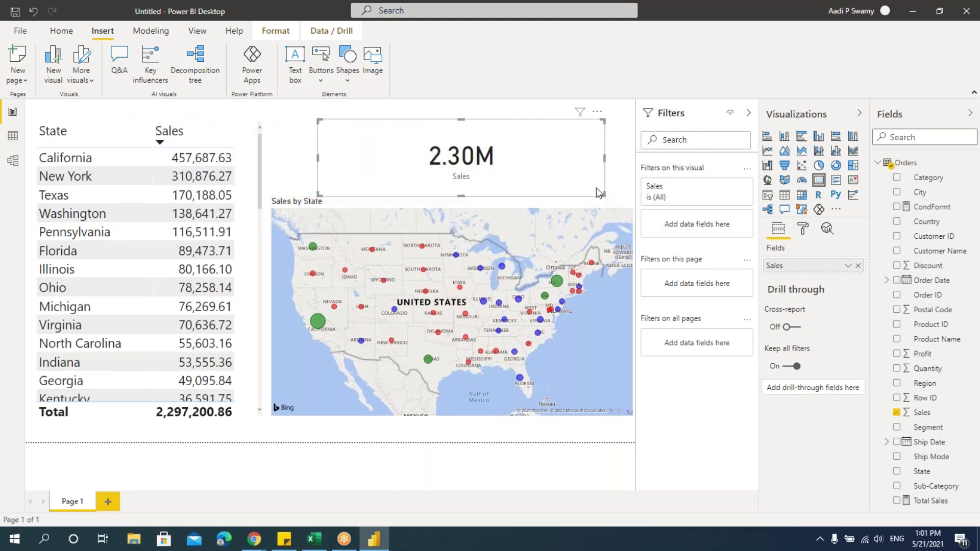
key(Escape)
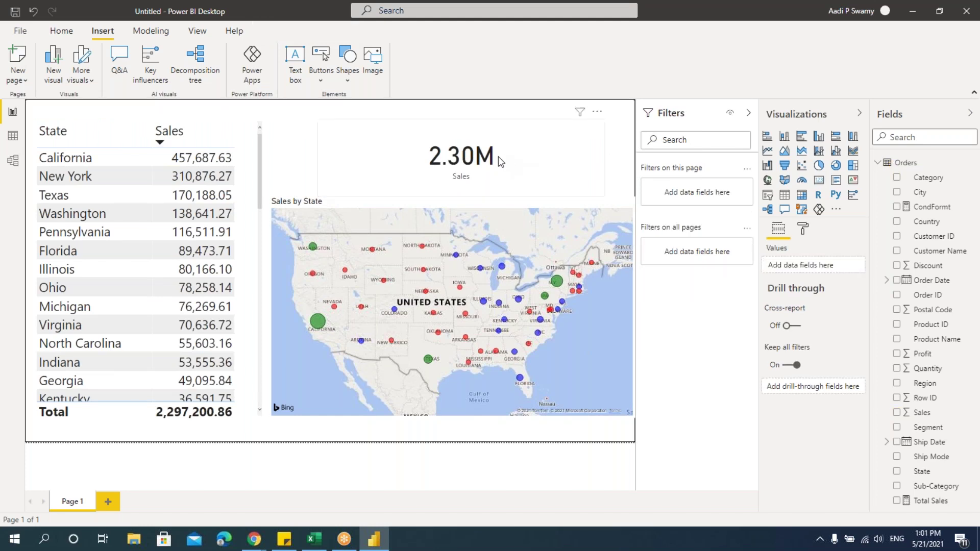
click(592, 166)
drag(597, 159, 502, 137)
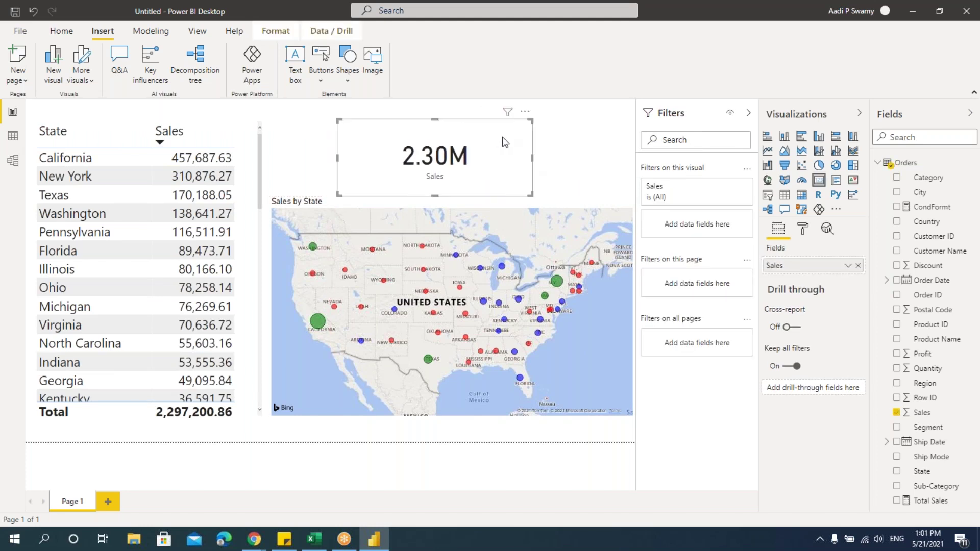
- Set the card's data label text size to 60 pt and its font family to Arial Black
click(803, 229)
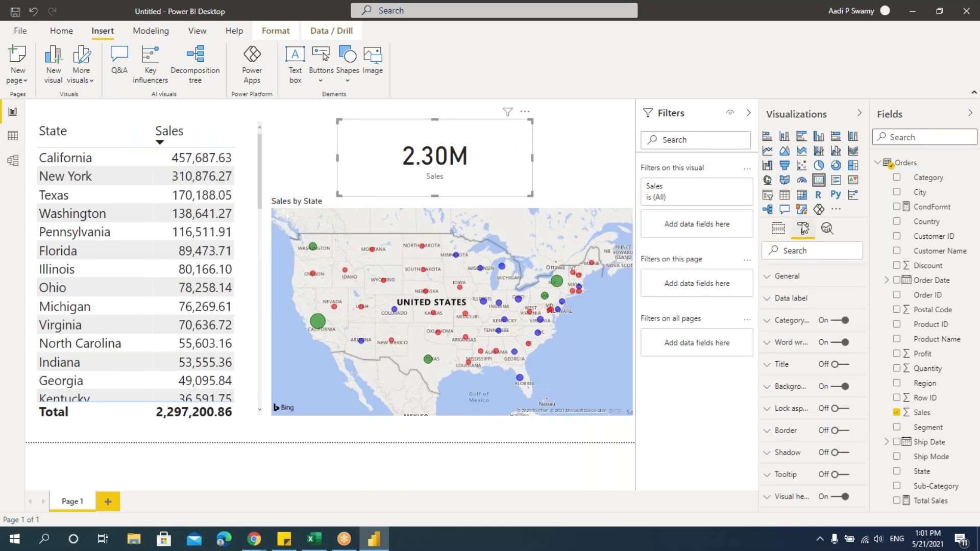
click(803, 300)
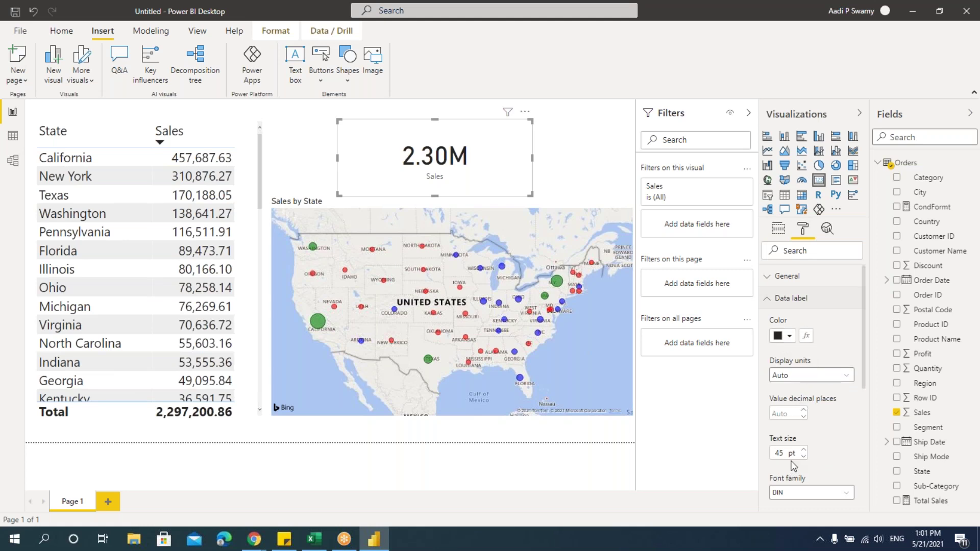
scroll(802, 444, down, 2)
double_click(785, 392)
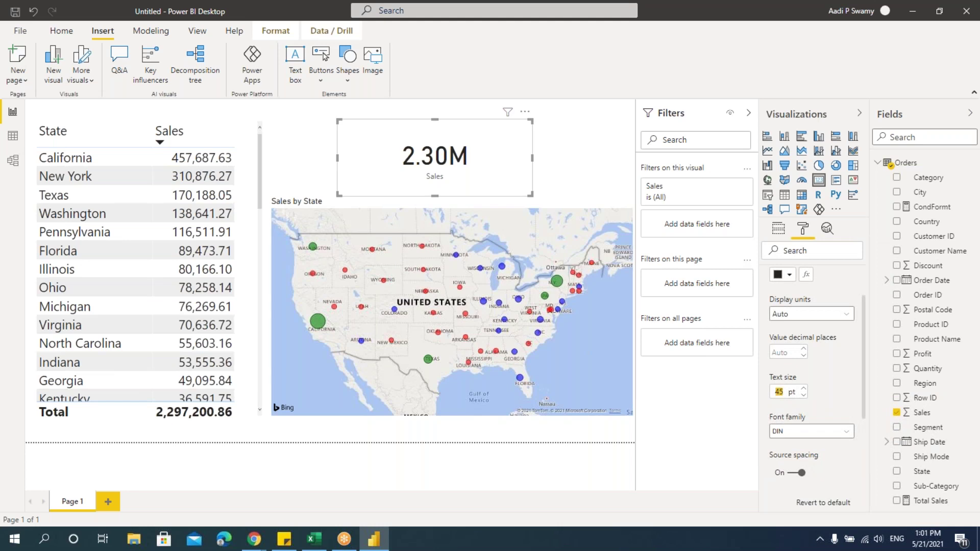
text(60)
click(800, 434)
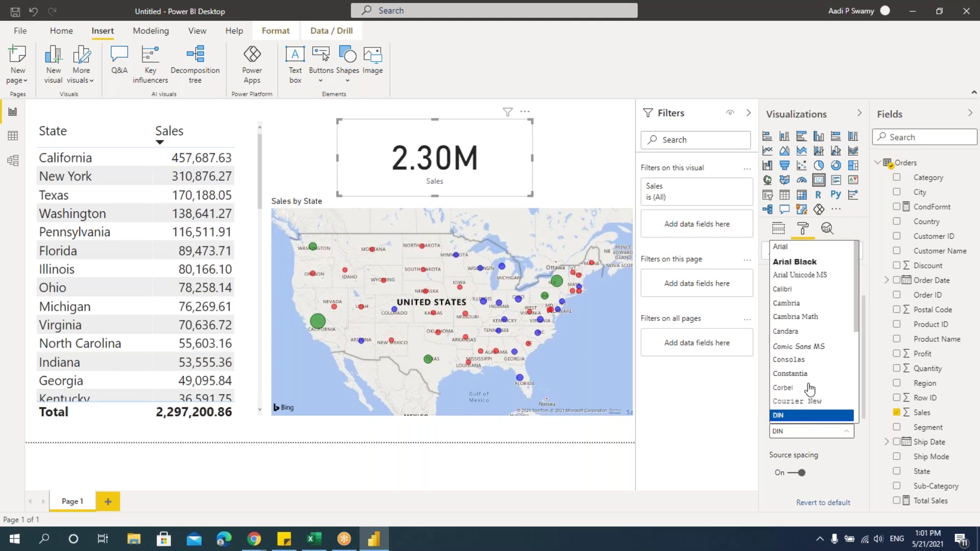
click(802, 261)
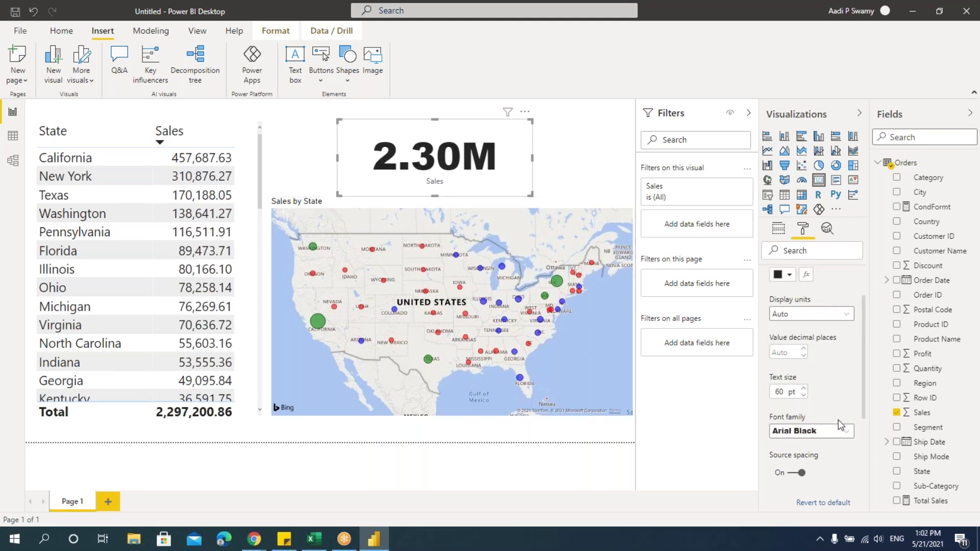
- Color the card's data label conditionally, formatting it by field value based on the CondFormt measure
scroll(839, 420, up, 2)
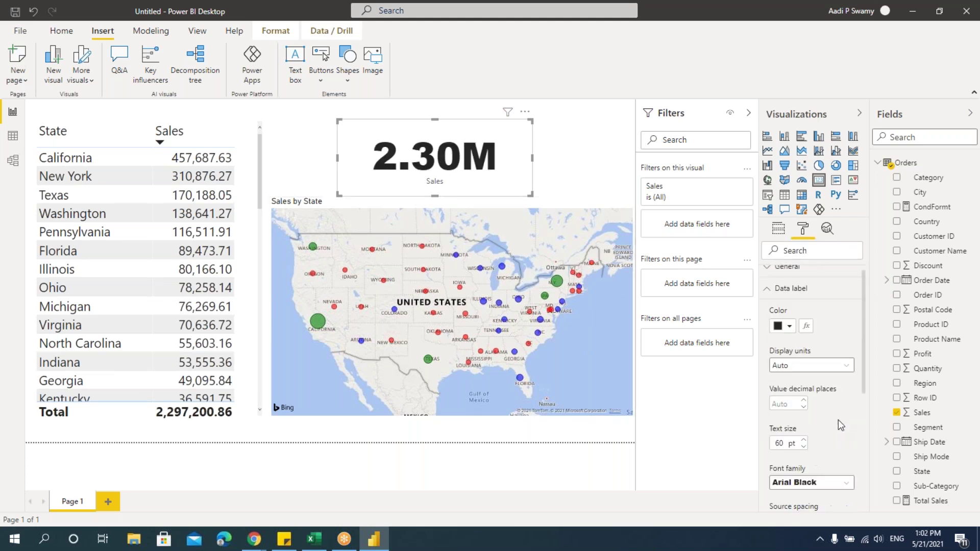
click(807, 337)
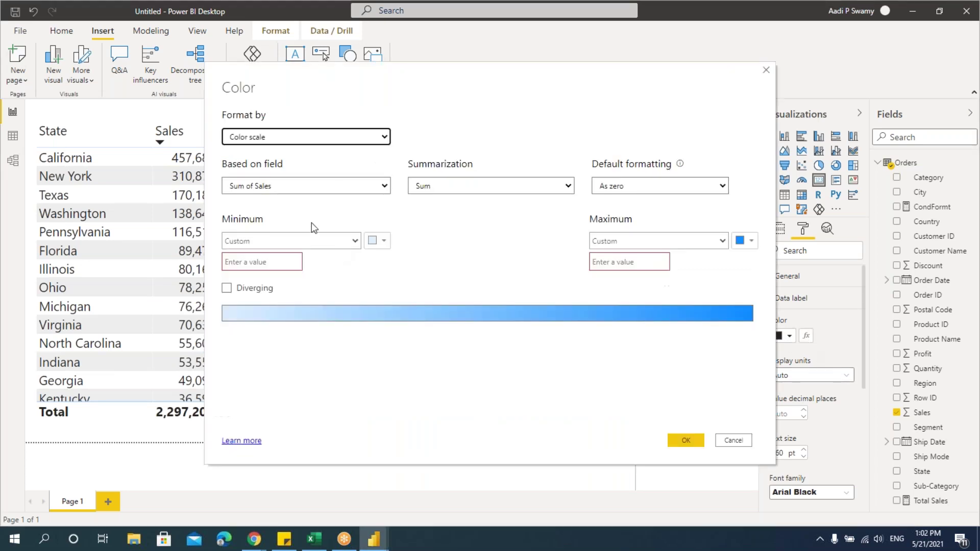
click(291, 136)
click(276, 173)
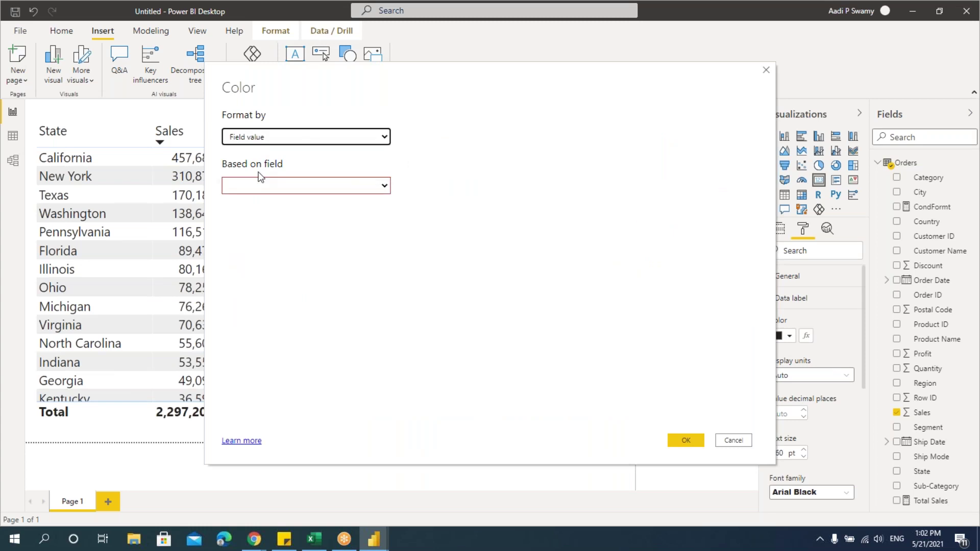
click(260, 183)
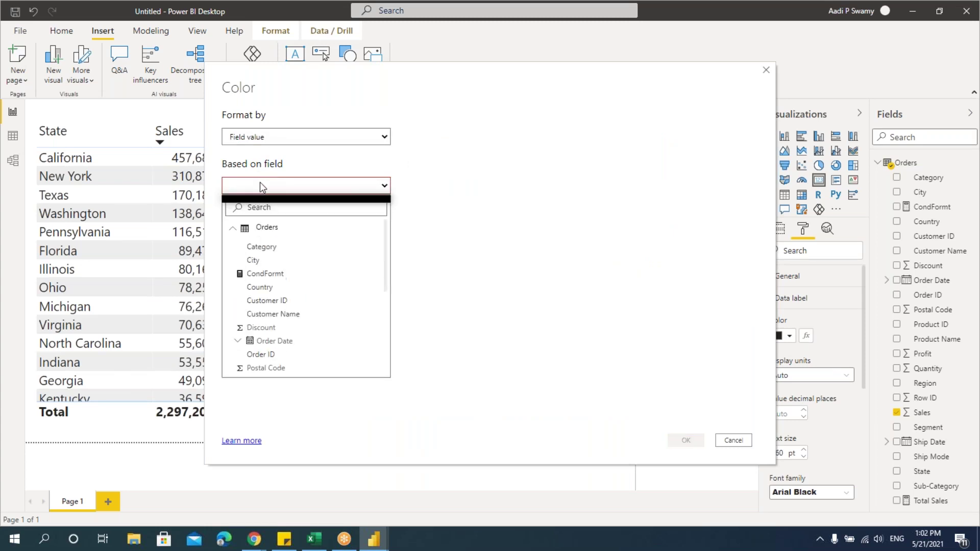
click(250, 276)
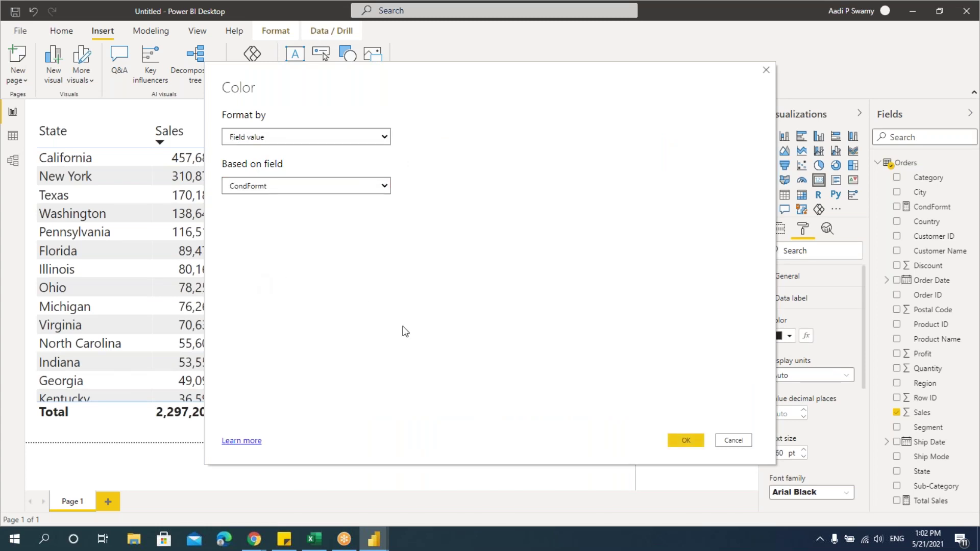
click(685, 441)
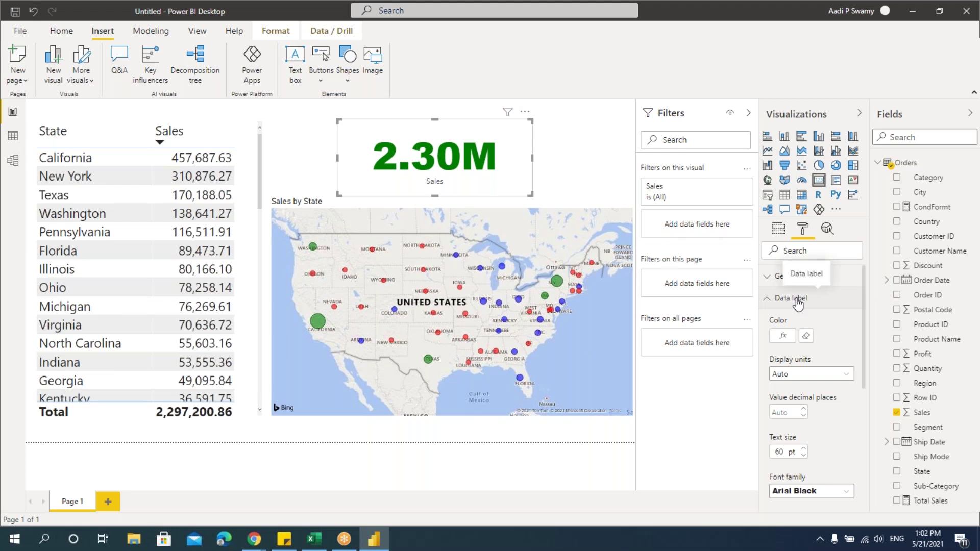
- Turn off the card's category label and turn on its title with the text Total Sales
click(771, 302)
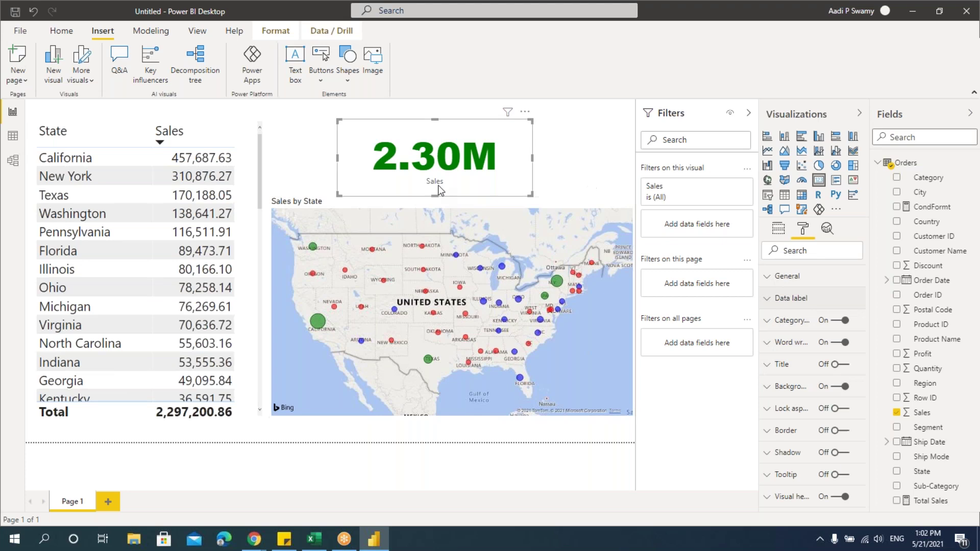
click(837, 320)
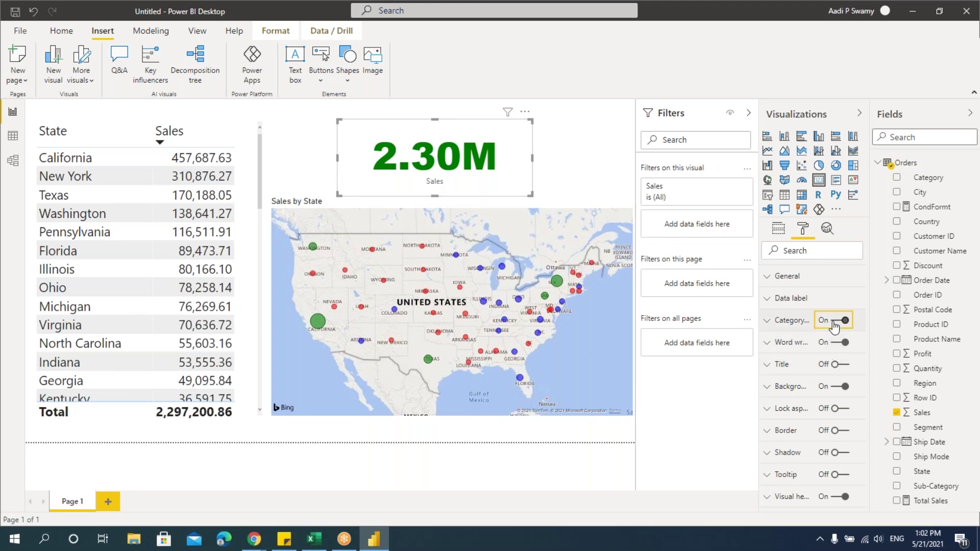
click(794, 367)
click(848, 371)
click(796, 403)
text(Total Sales)
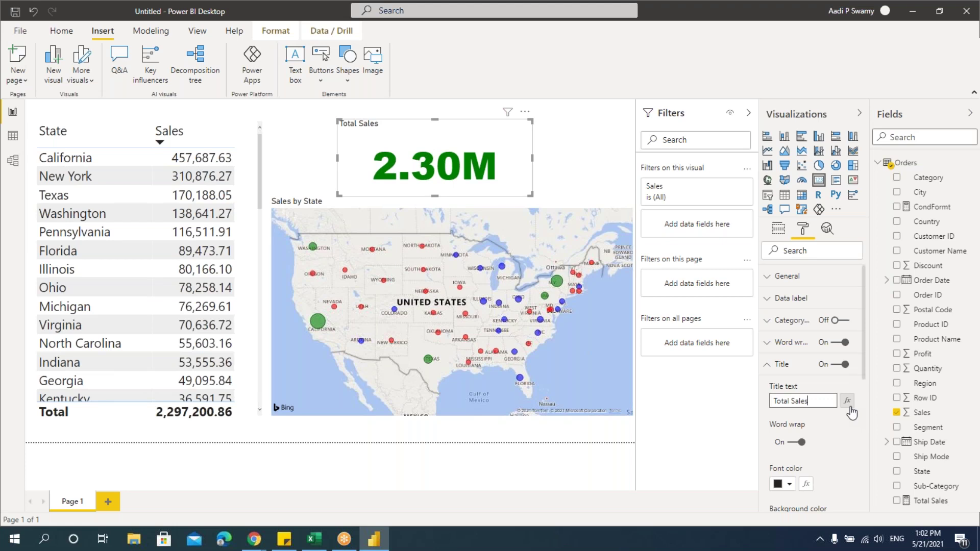
scroll(843, 416, down, 2)
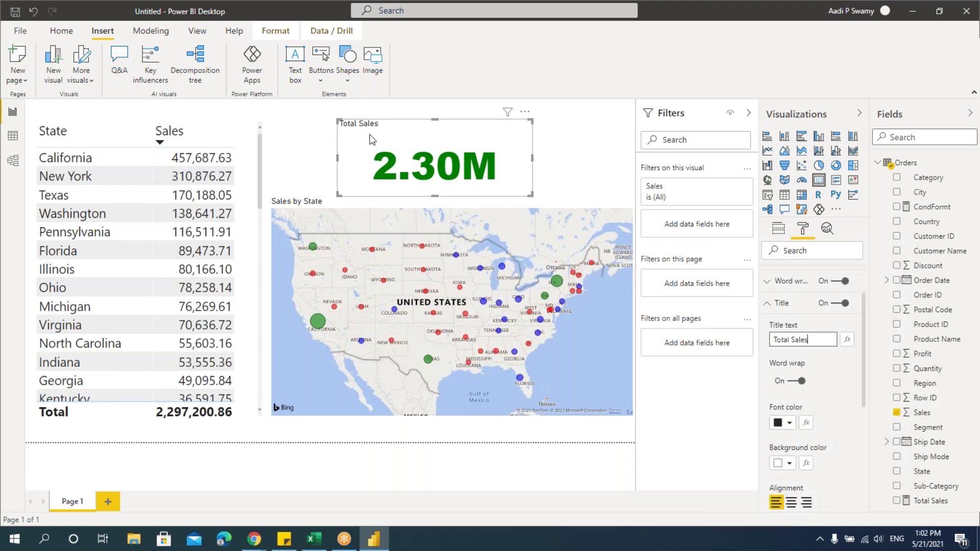
click(848, 341)
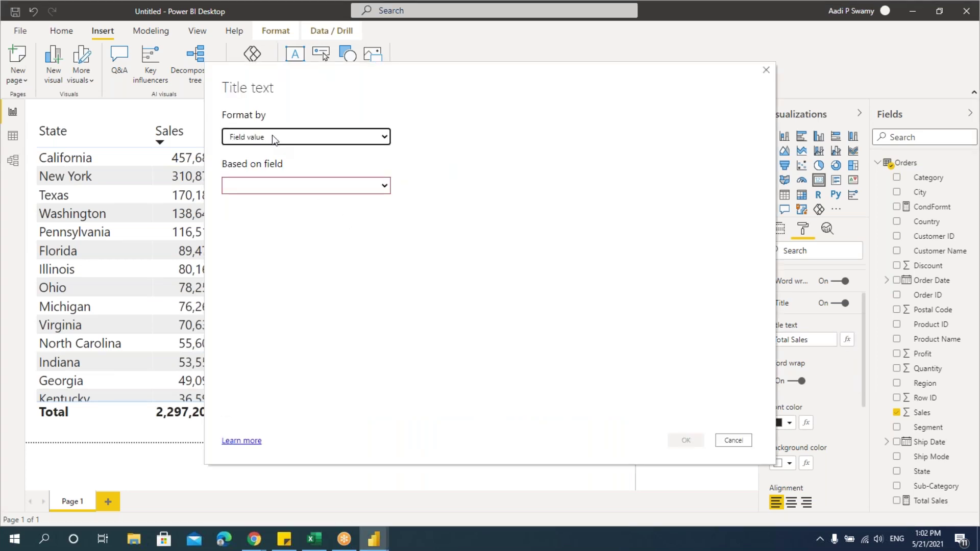
click(766, 70)
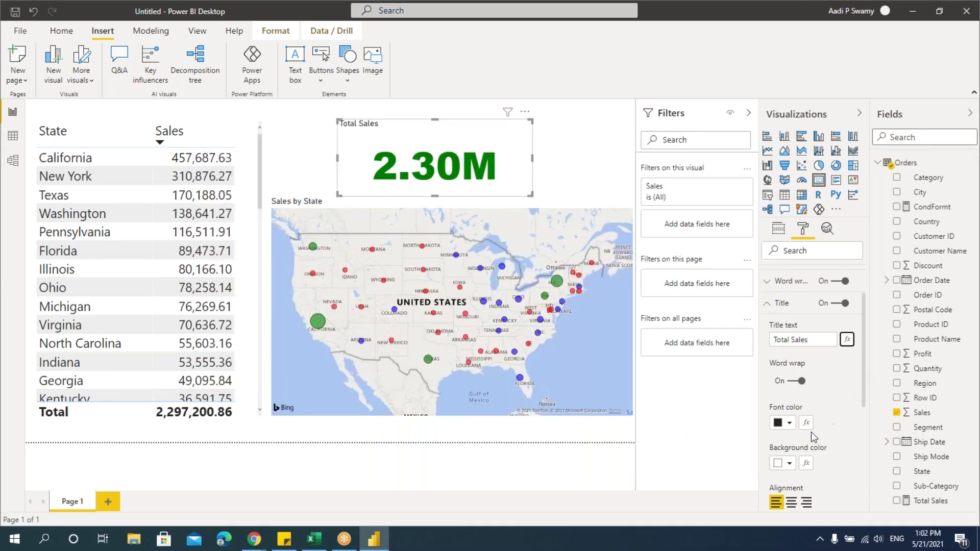
- Set the font color of the card's title to white
click(791, 423)
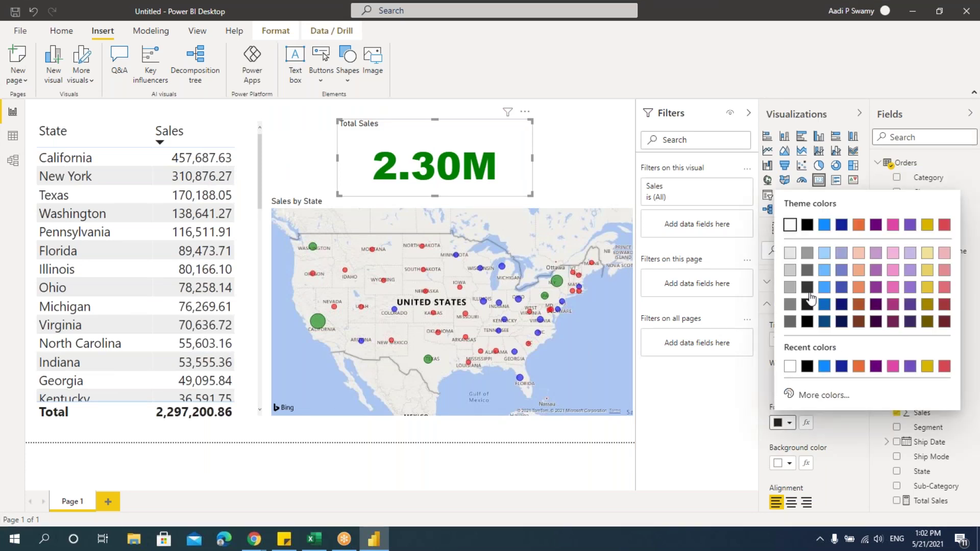
click(837, 383)
scroll(839, 402, down, 1)
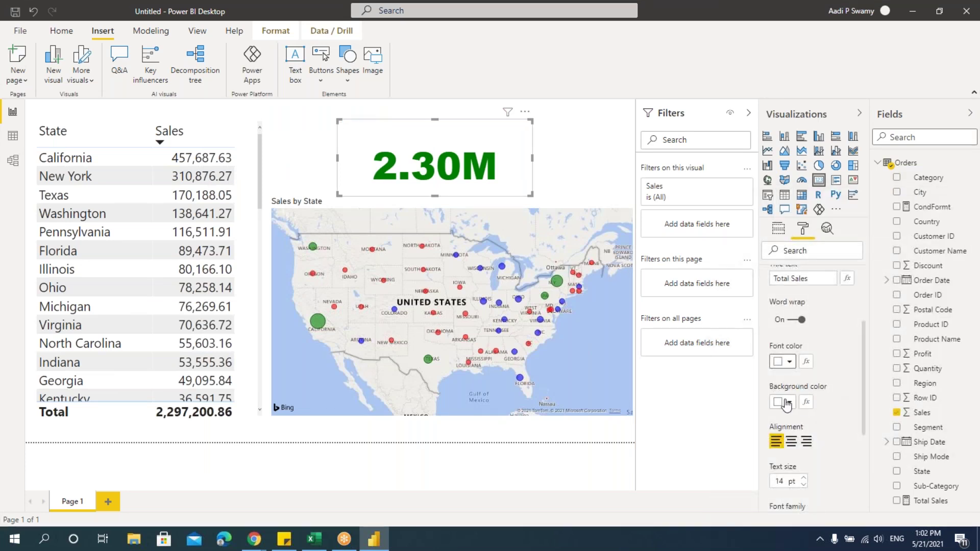
- Color the card title's background conditionally, formatting it by field value based on the CondFormt measure
click(806, 402)
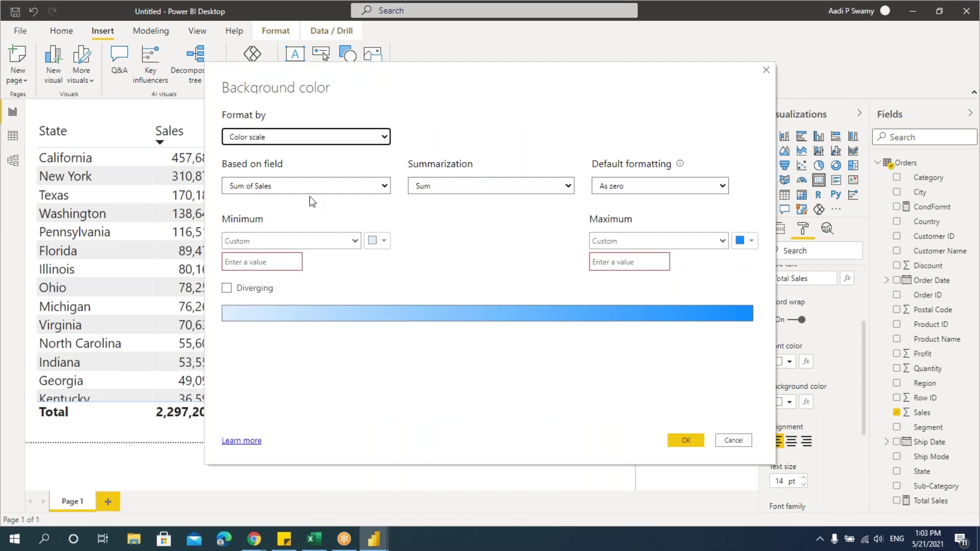
click(282, 137)
click(254, 172)
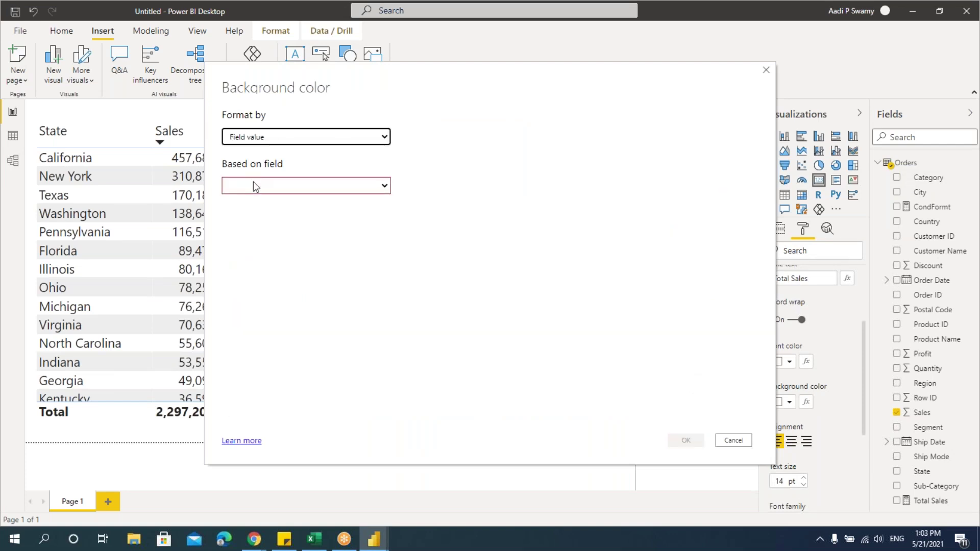
click(253, 186)
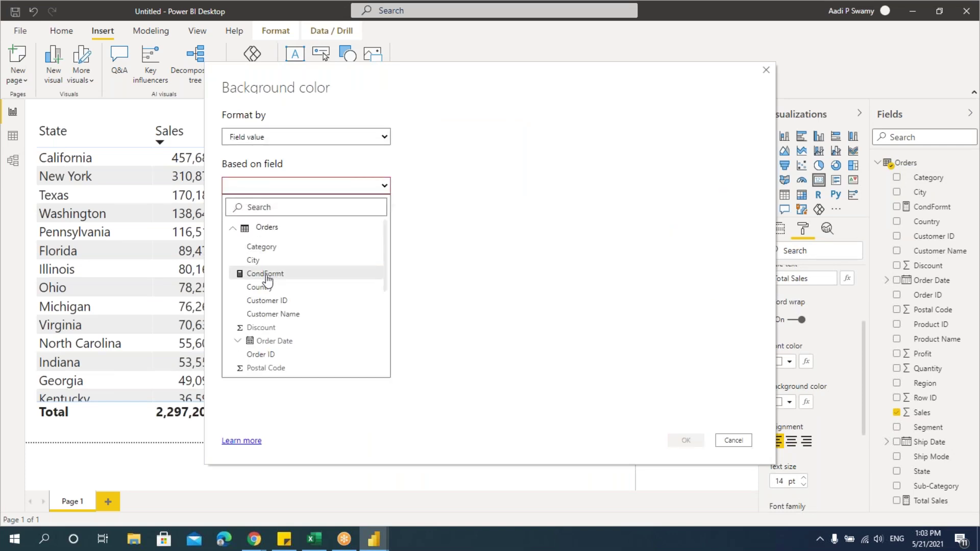
click(265, 274)
click(689, 441)
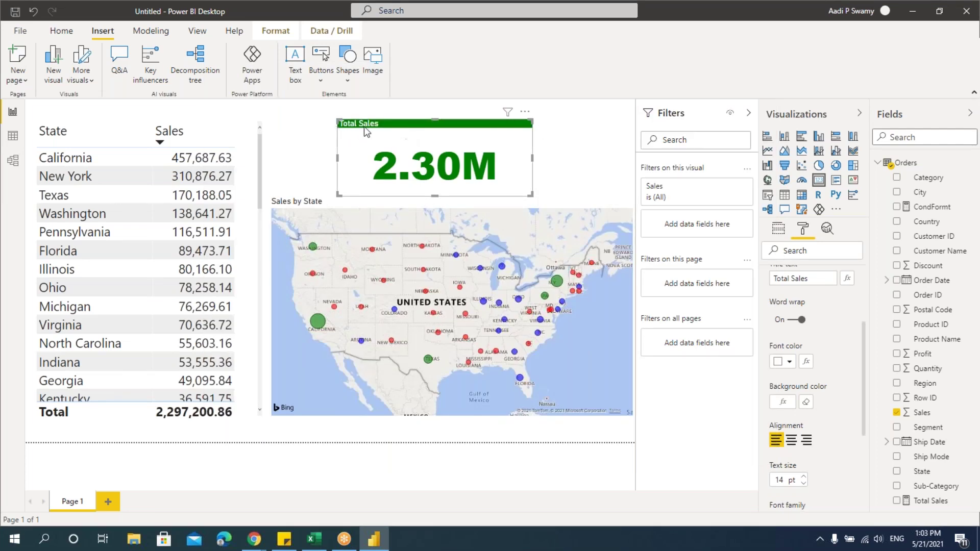
- Set the card title's text size to 25 pt and its font family to Arial Black, and center it
scroll(837, 406, down, 2)
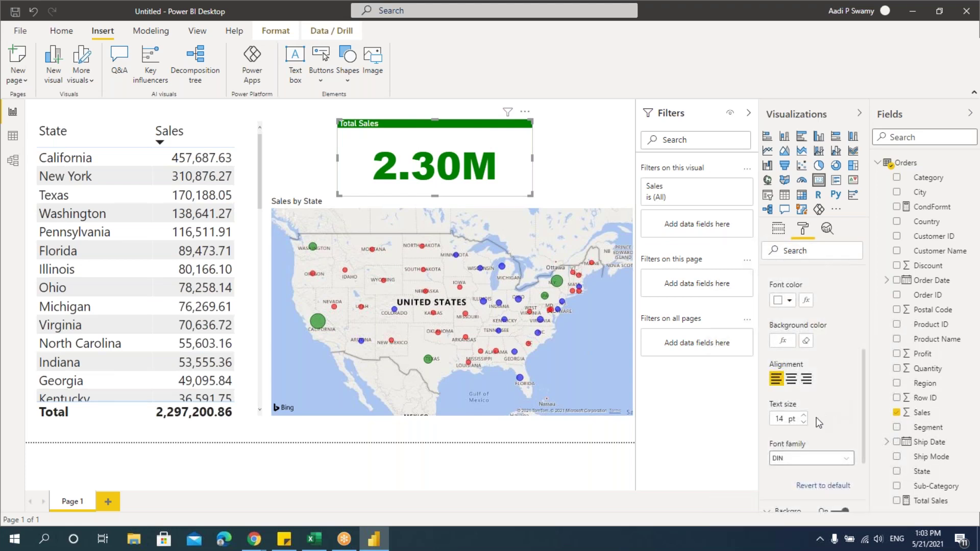
click(786, 419)
text(25)
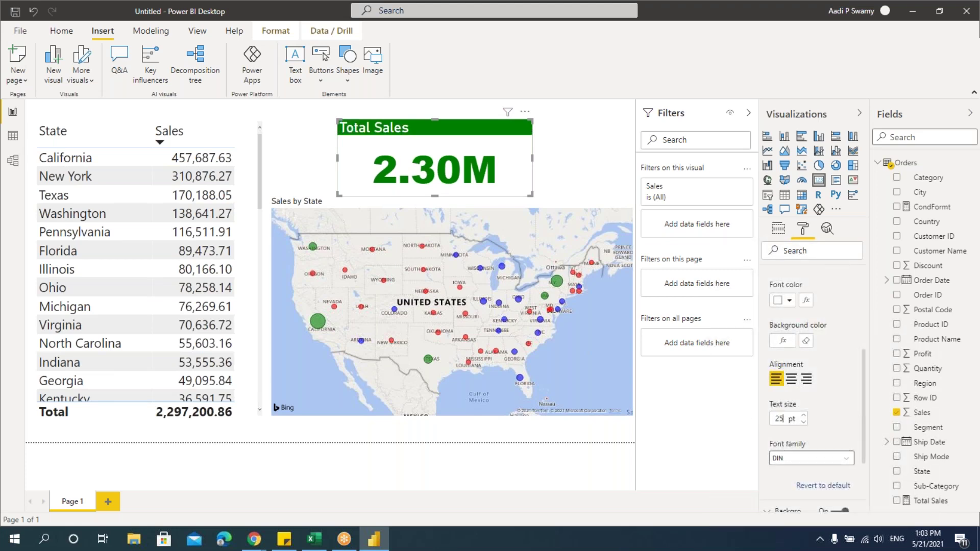
click(799, 460)
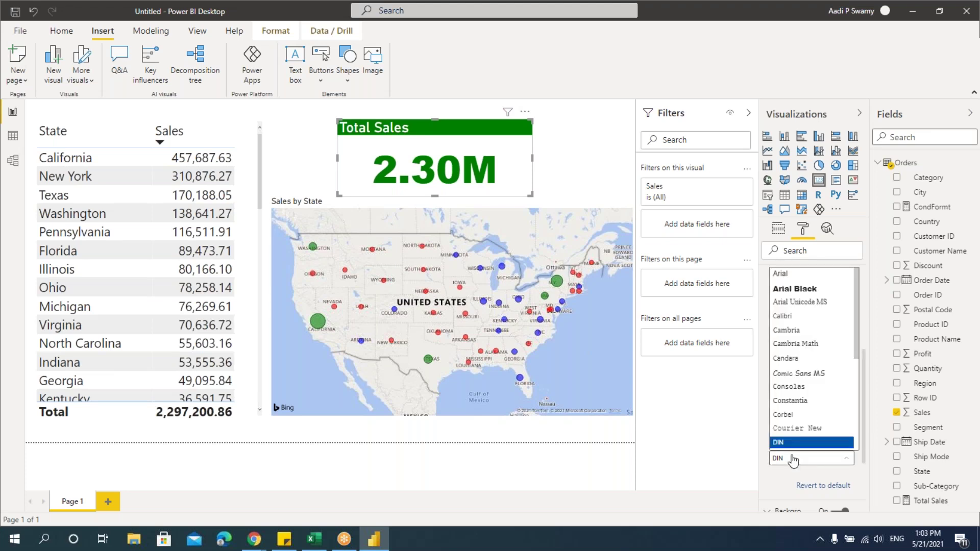
click(804, 292)
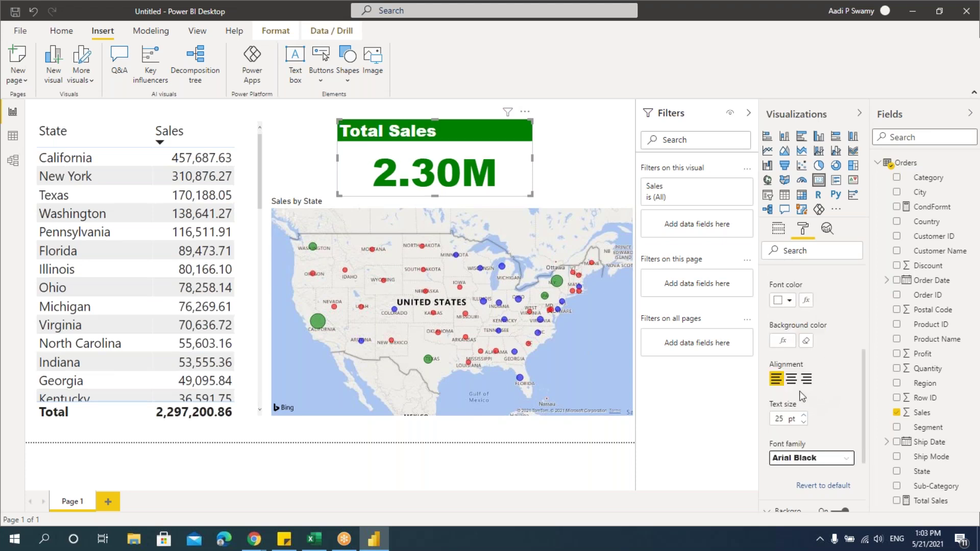
click(792, 379)
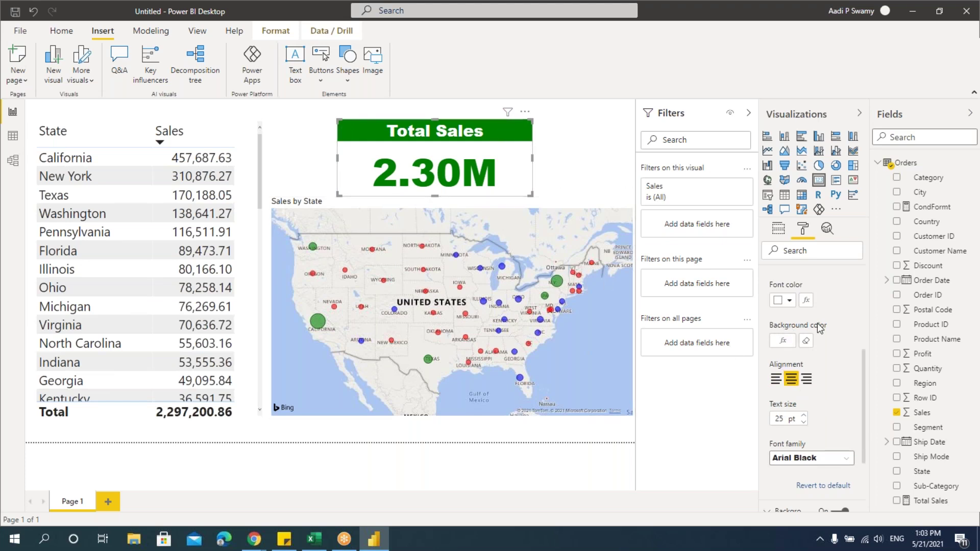
- Color the card's background by field value based on the CondFormt measure and increase the background's transparency
scroll(817, 323, up, 2)
click(779, 305)
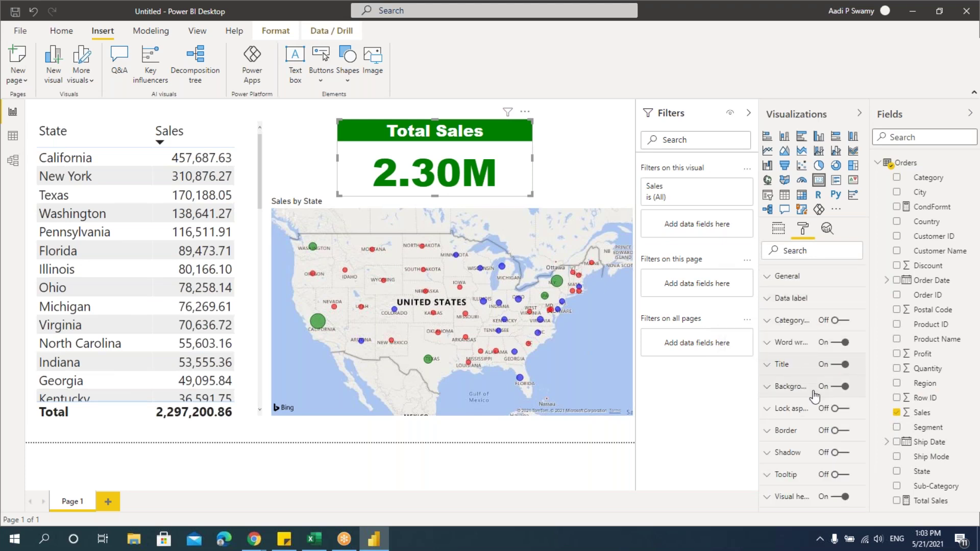
click(789, 392)
scroll(801, 362, down, 2)
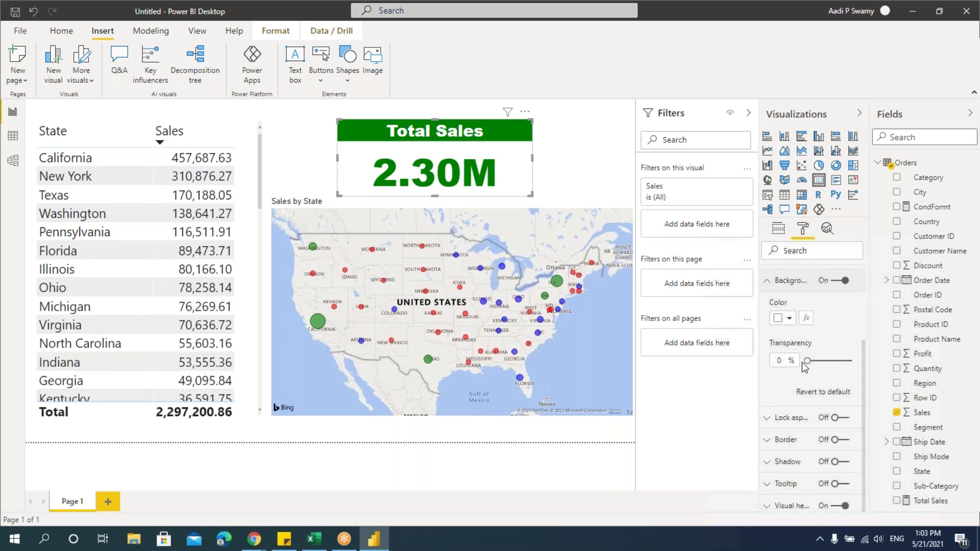
click(806, 318)
click(261, 137)
click(261, 172)
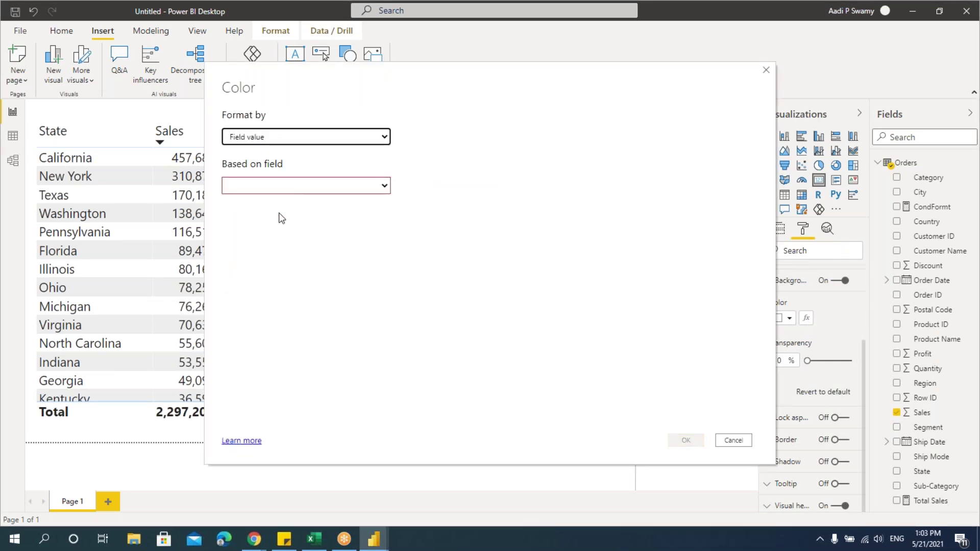
click(257, 184)
click(264, 274)
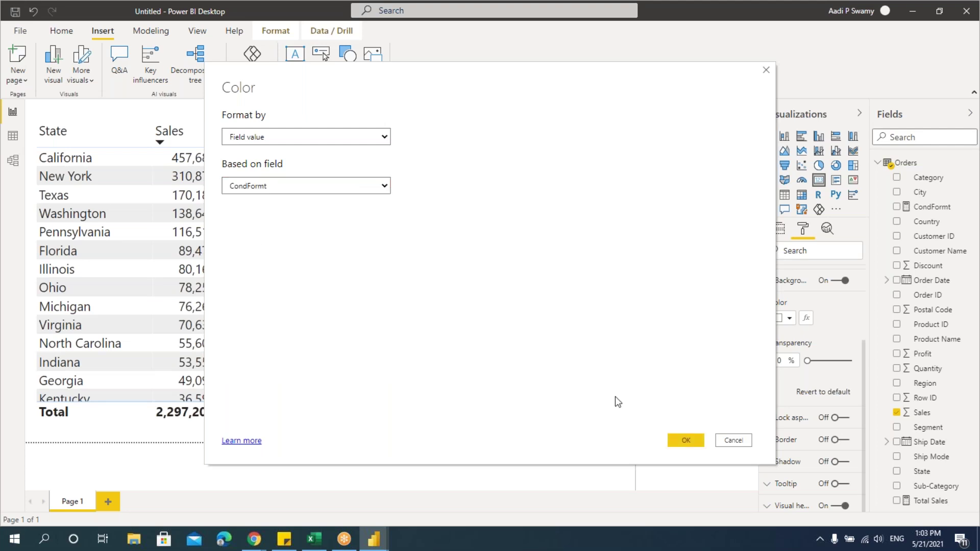
click(686, 441)
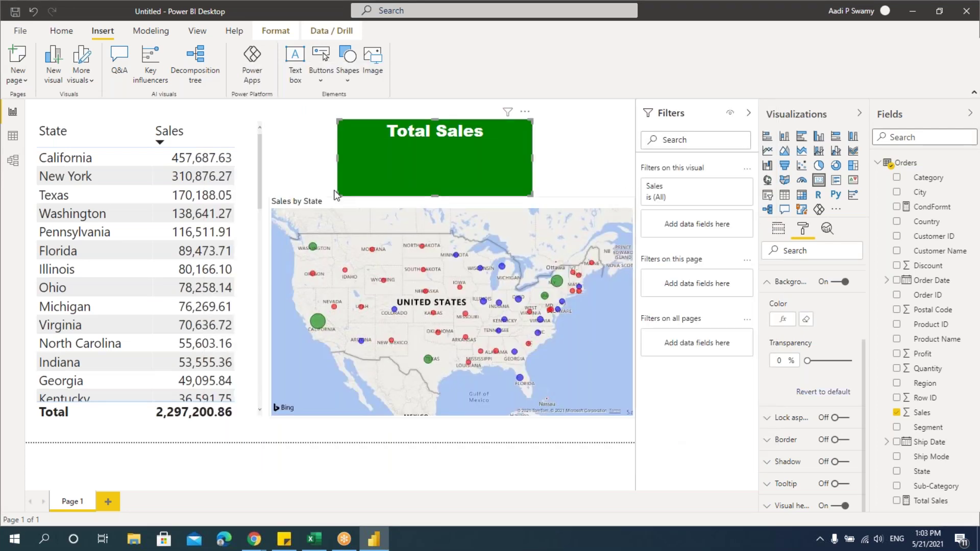
drag(809, 361, 840, 361)
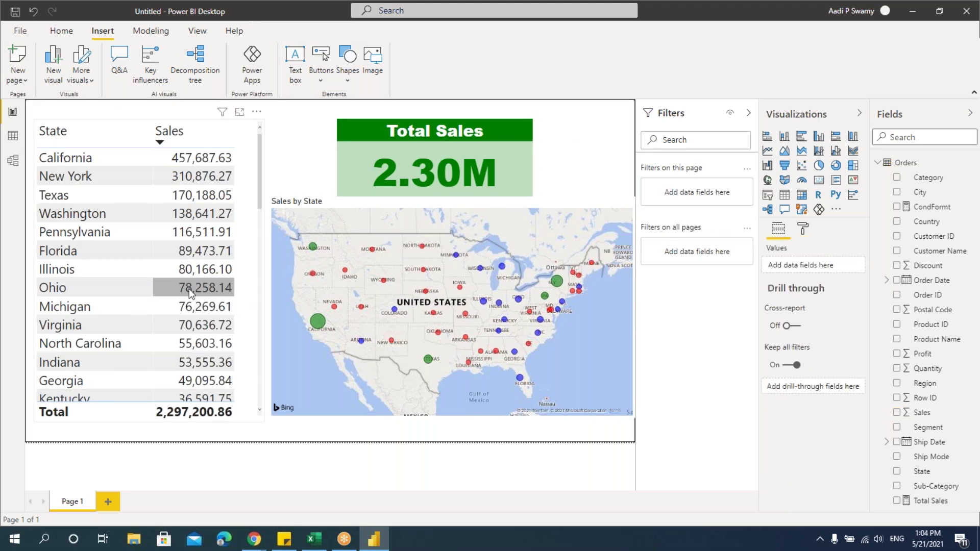
- Filter the report by Alabama and by Delaware in the state table to check the card's conditional colors
scroll(189, 289, down, 10)
scroll(188, 341, up, 5)
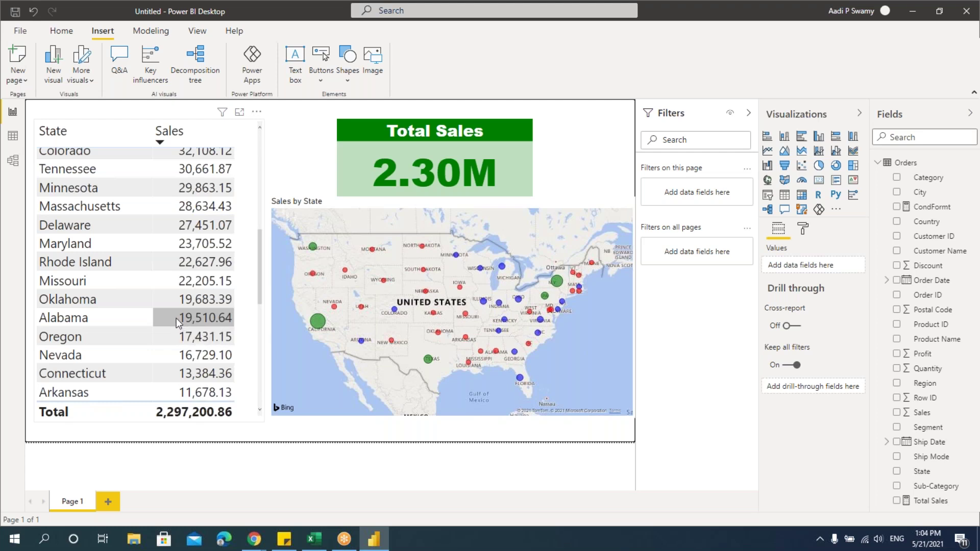
click(176, 317)
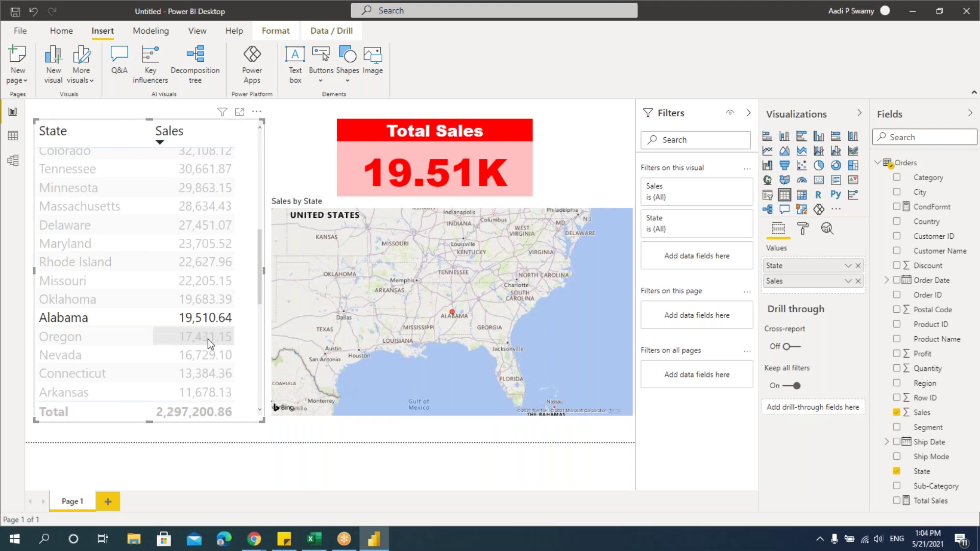
scroll(207, 339, up, 2)
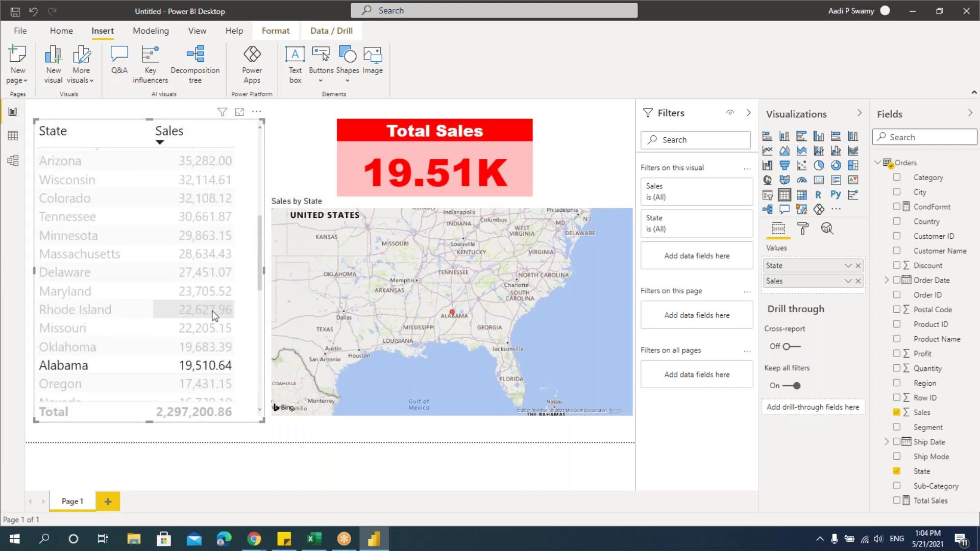
click(190, 274)
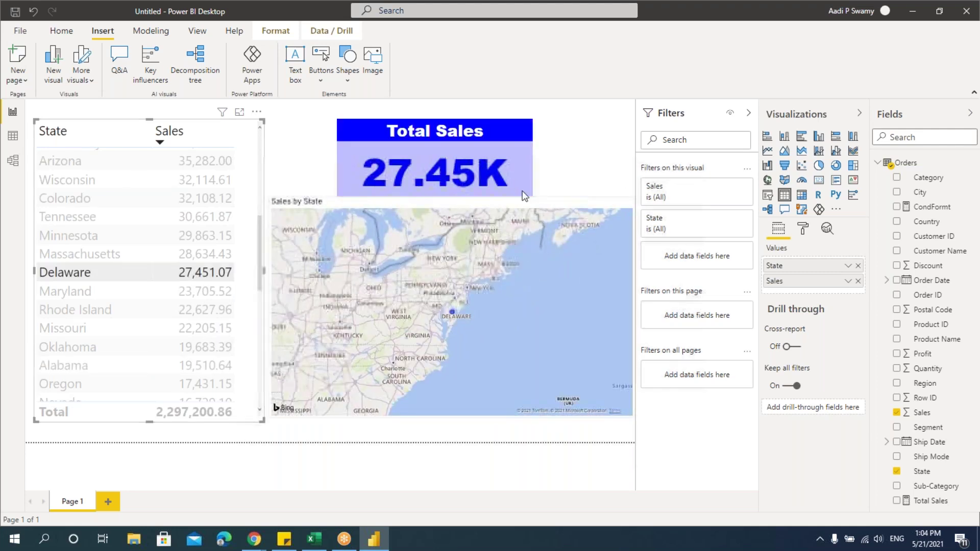
- Check the card's and map's colors for Pennsylvania, Florida and Ohio by selecting their rows in the table
scroll(210, 277, up, 5)
scroll(211, 277, up, 1)
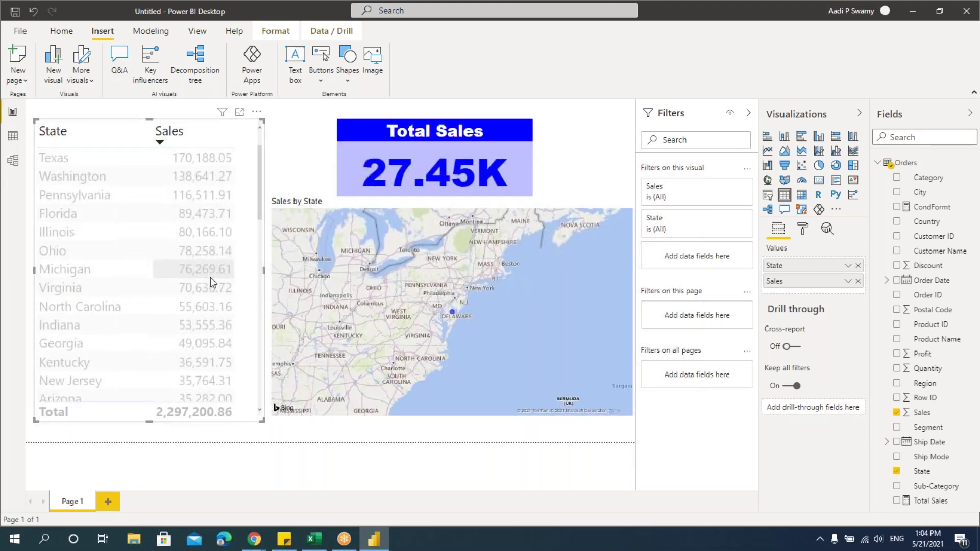
click(205, 195)
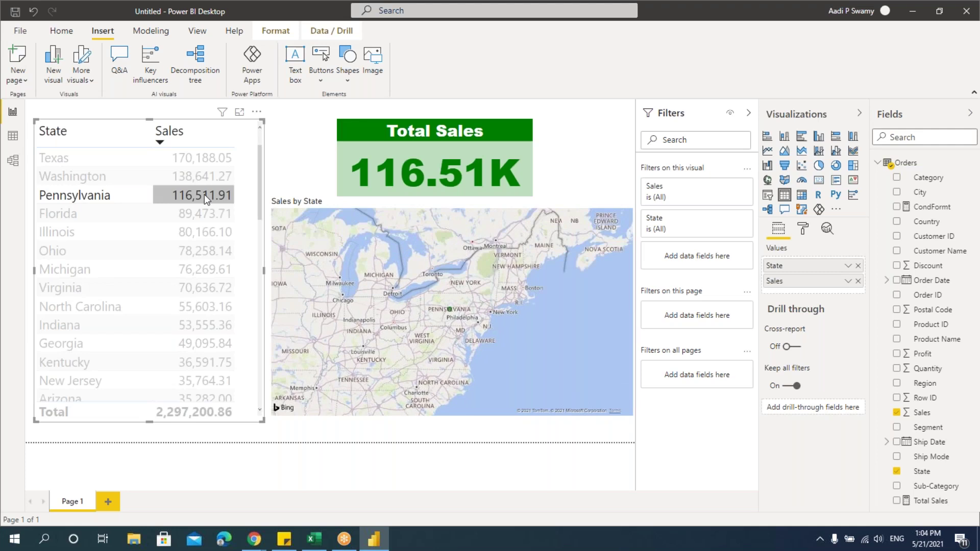
click(201, 213)
click(201, 250)
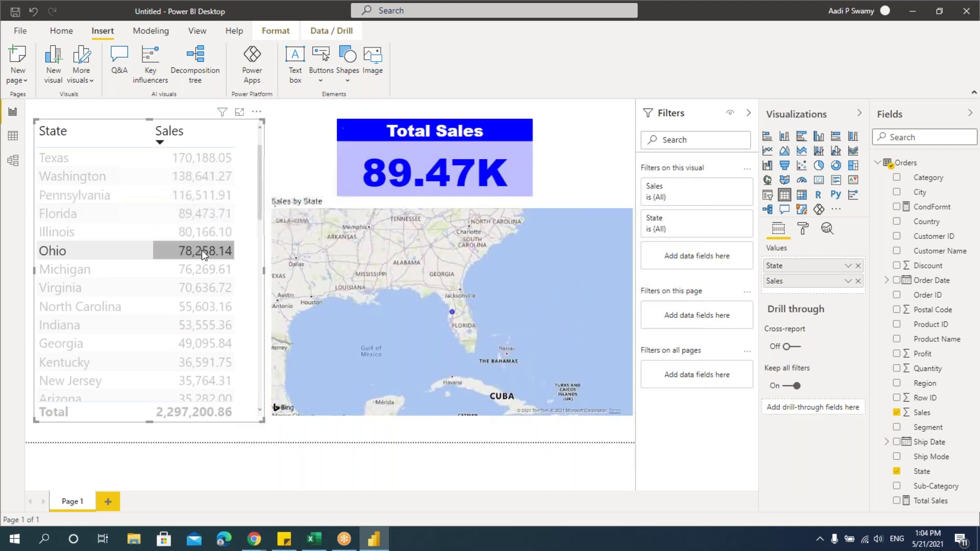
- Compare the card's colors for Alabama, Ohio, New York and California by selecting their sales rows one after another
scroll(201, 255, down, 5)
scroll(203, 286, down, 2)
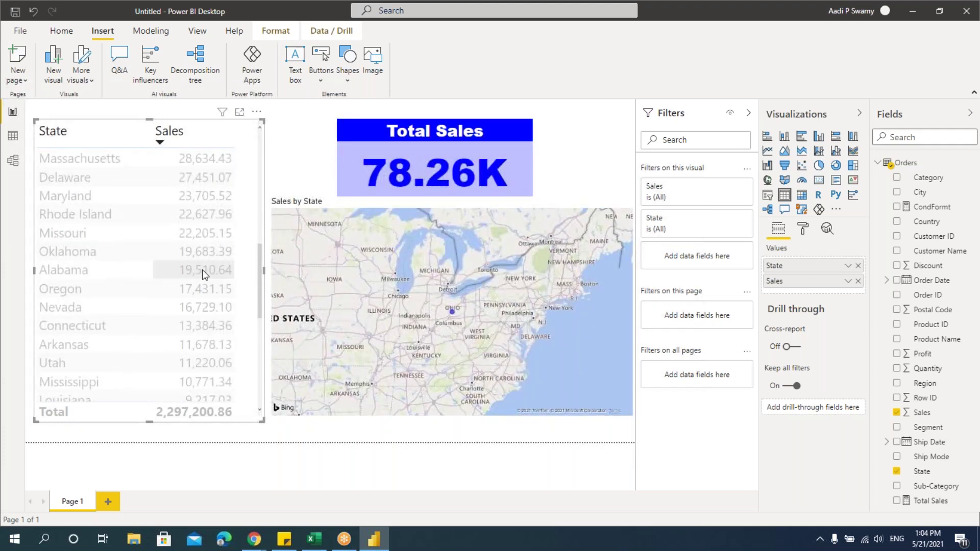
click(202, 270)
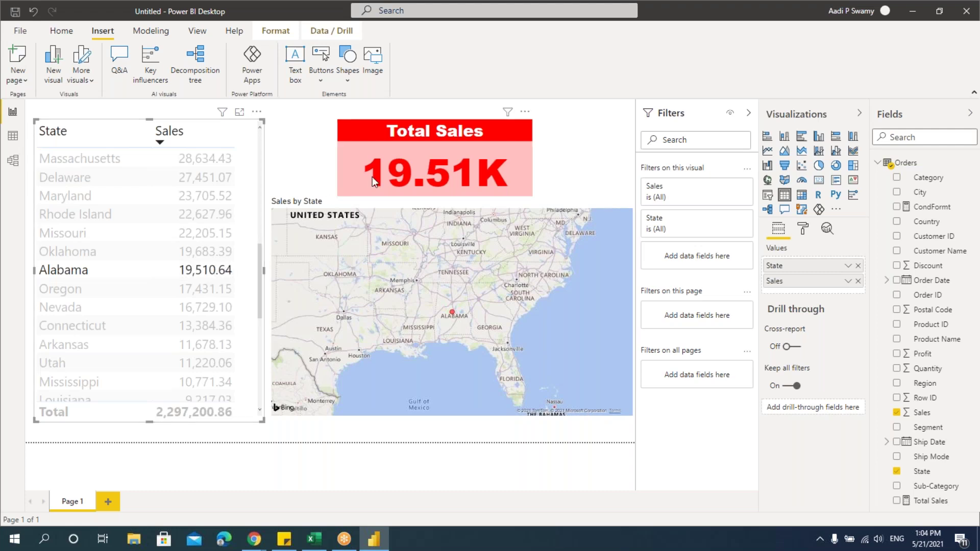
scroll(219, 282, up, 5)
click(208, 204)
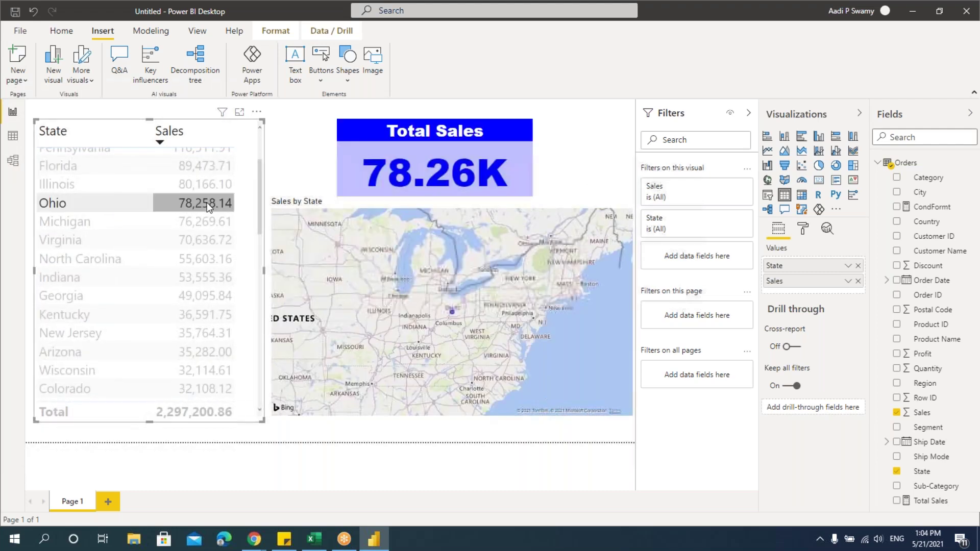
scroll(214, 219, up, 2)
click(205, 176)
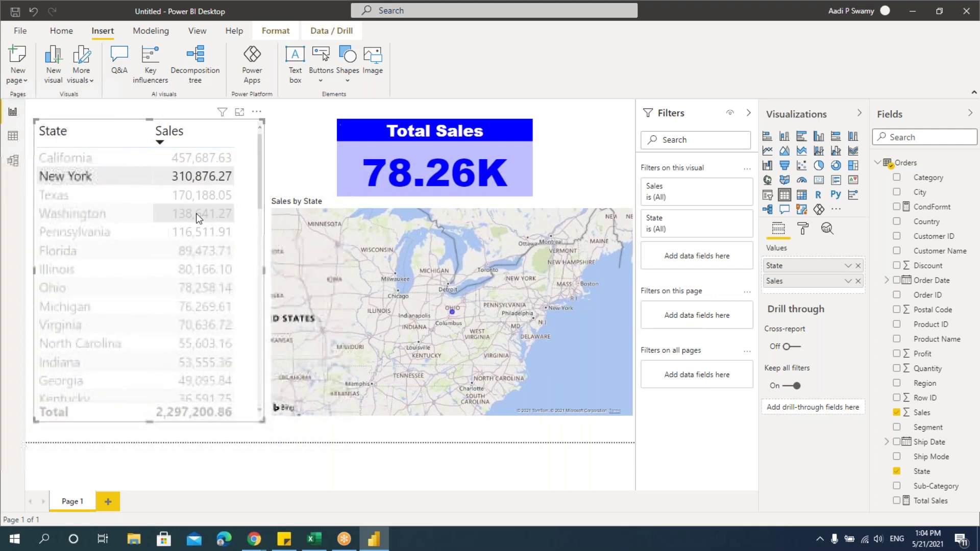
click(198, 158)
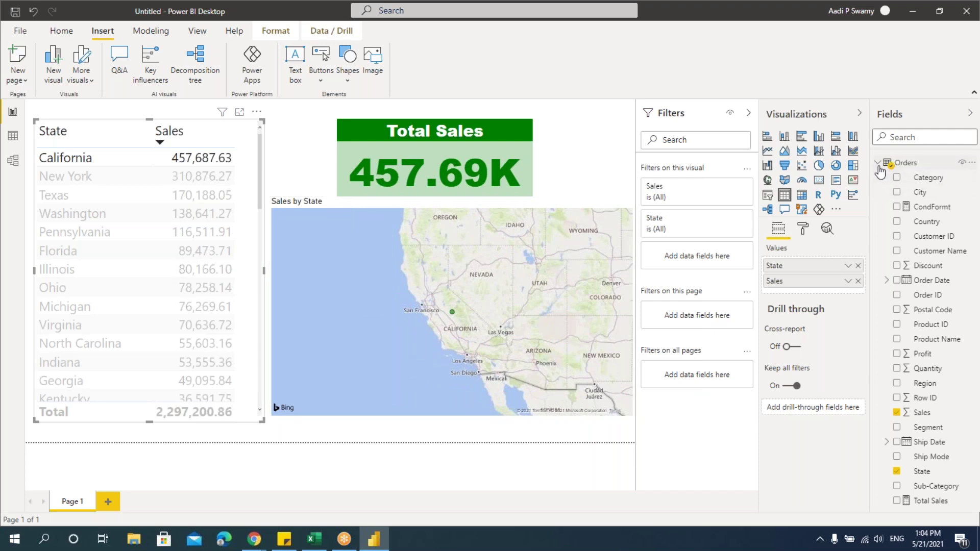
- Add a Q&A visual in the empty area beside the Total Sales card
click(851, 281)
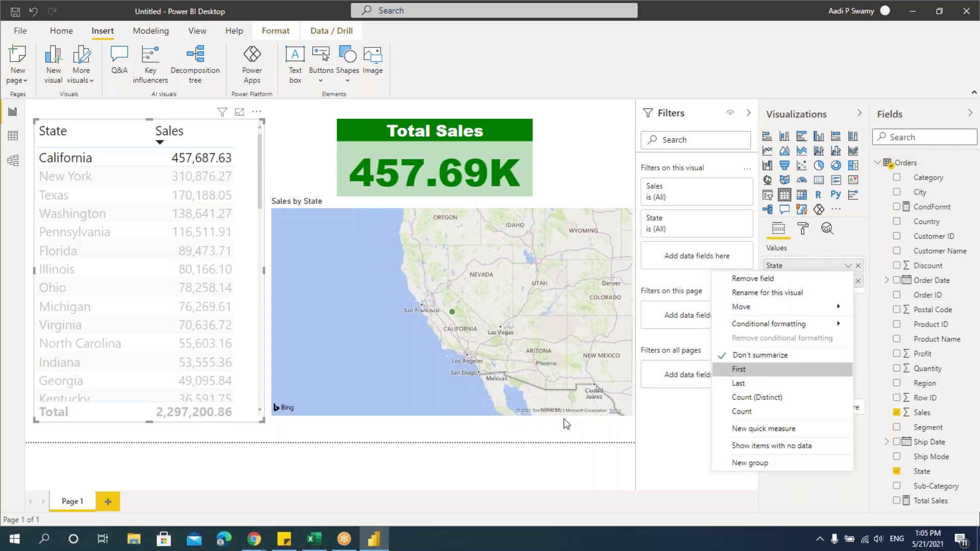
click(416, 433)
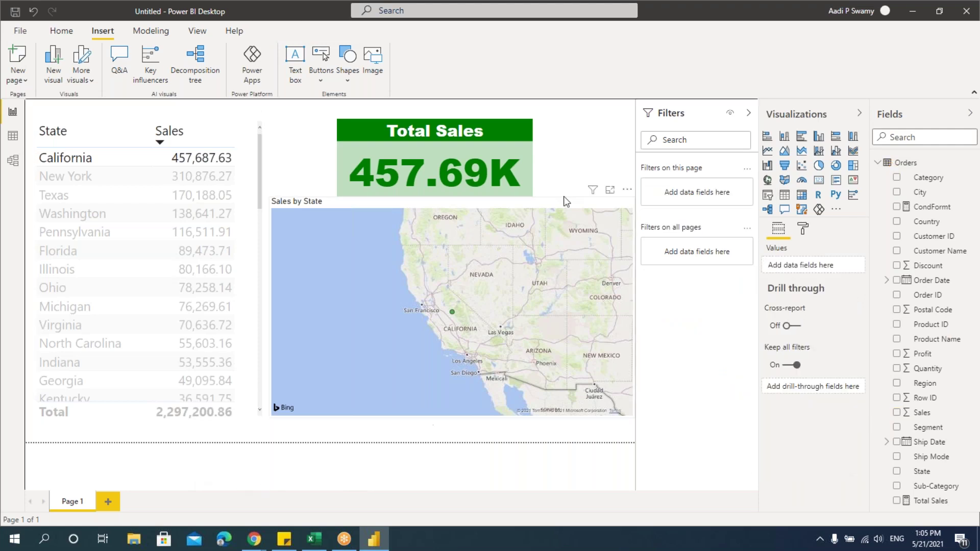
double_click(581, 159)
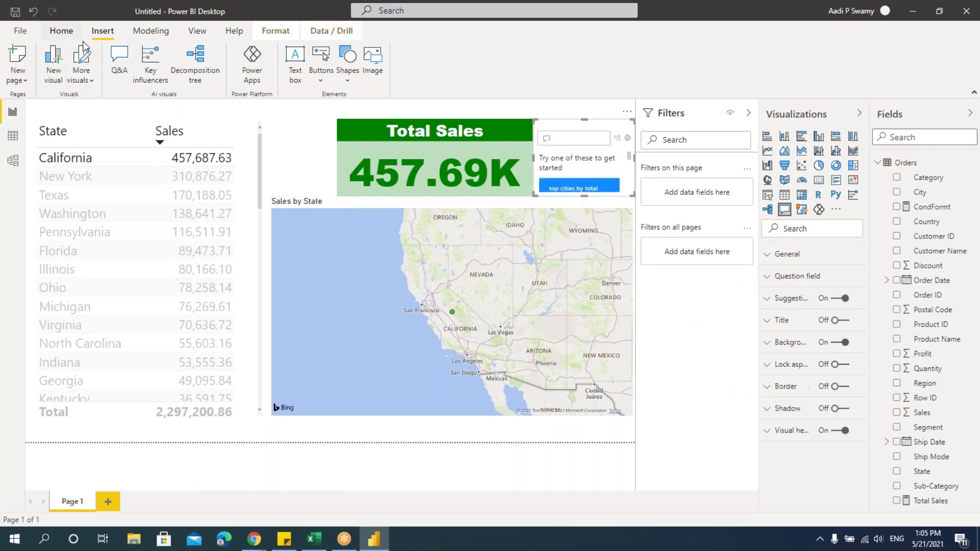
click(67, 36)
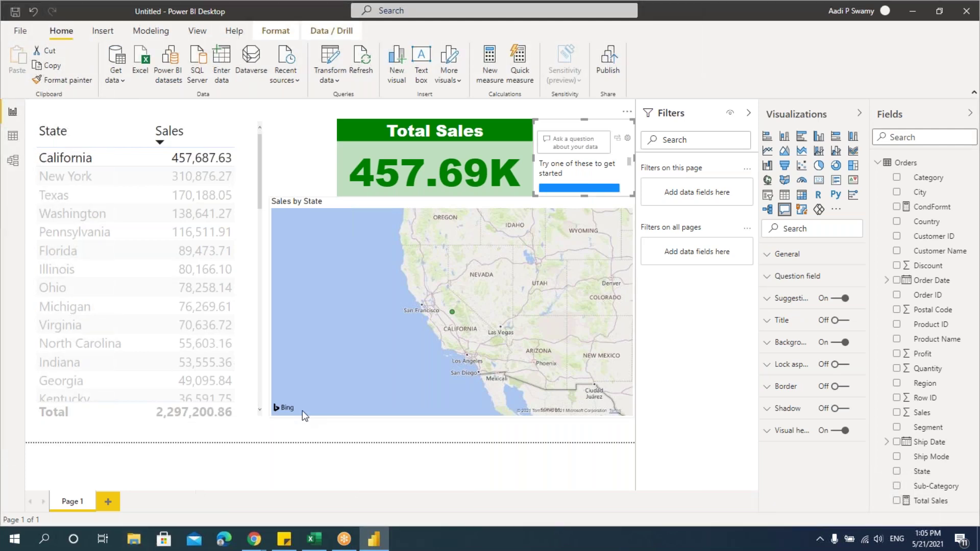
- Switch to File Explorer and open the Excel Raw Data workbook from the Raw Data folder on Local Disk (E:)
key(super+e)
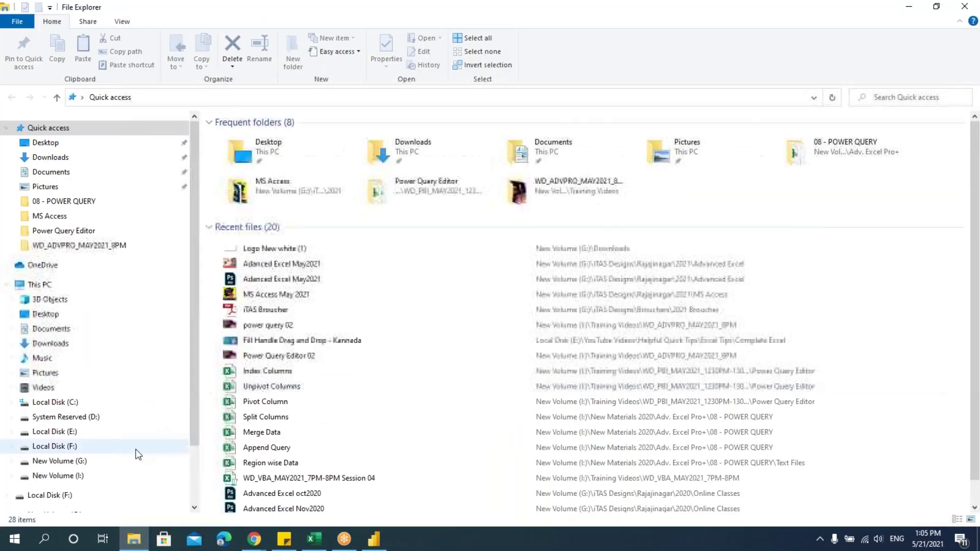
click(64, 432)
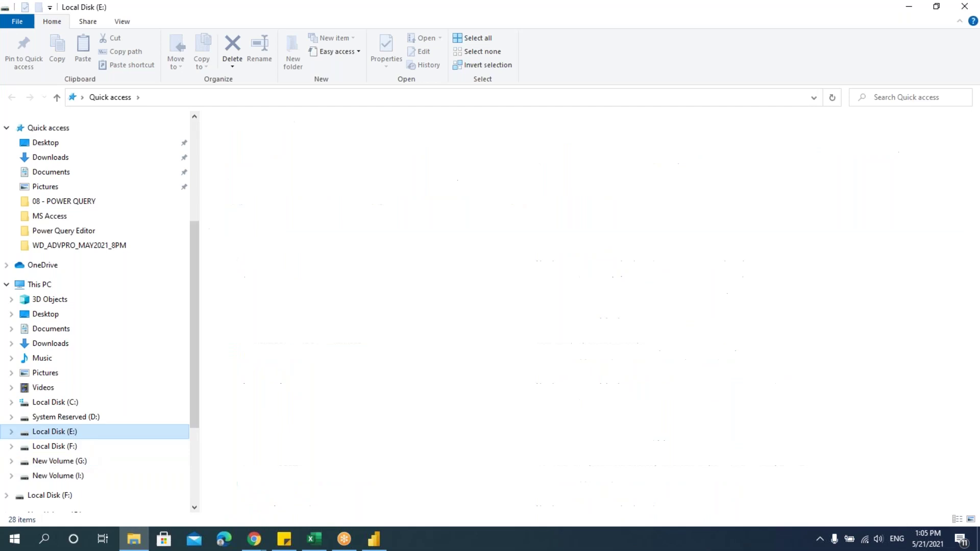
double_click(253, 278)
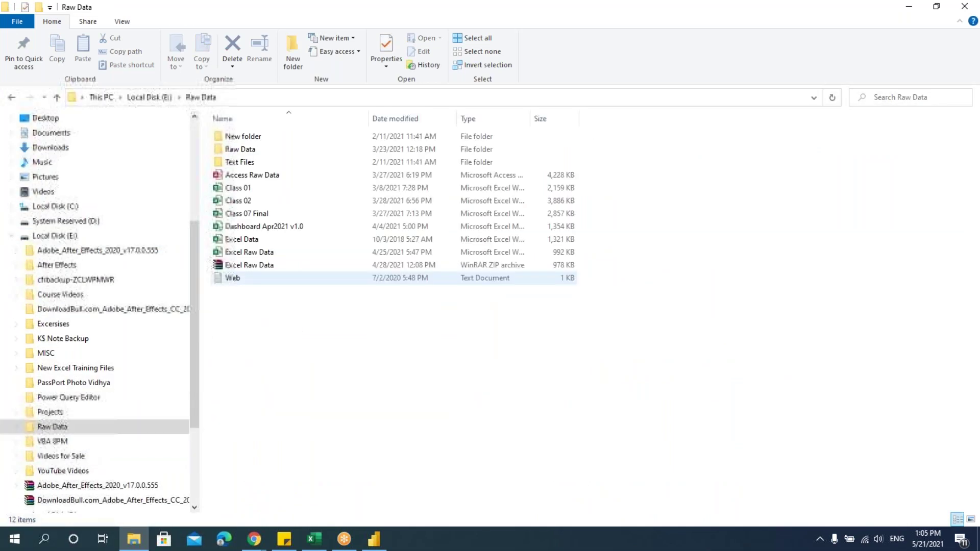
double_click(259, 253)
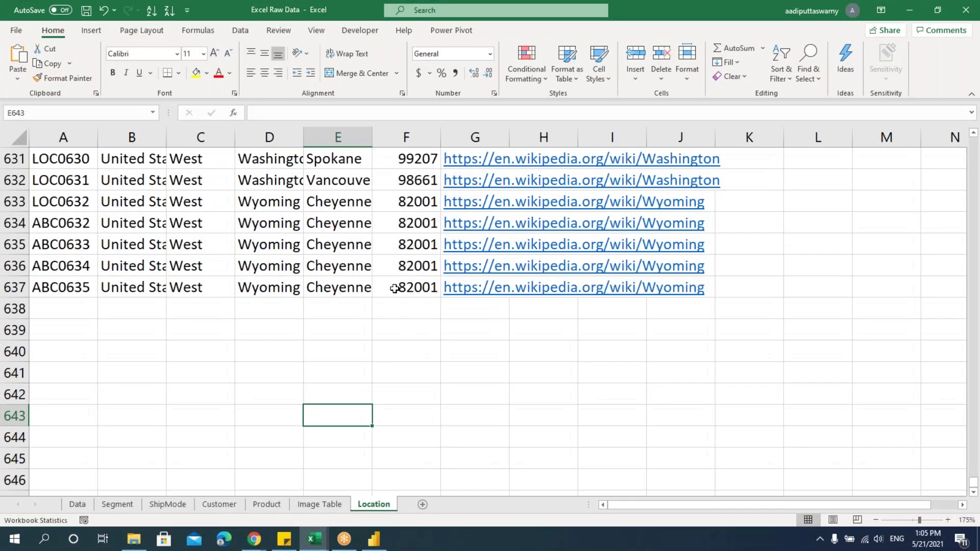
- Examine the Web URL column of the Location sheet from its header through its last filled row
click(394, 289)
key(ctrl+Up)
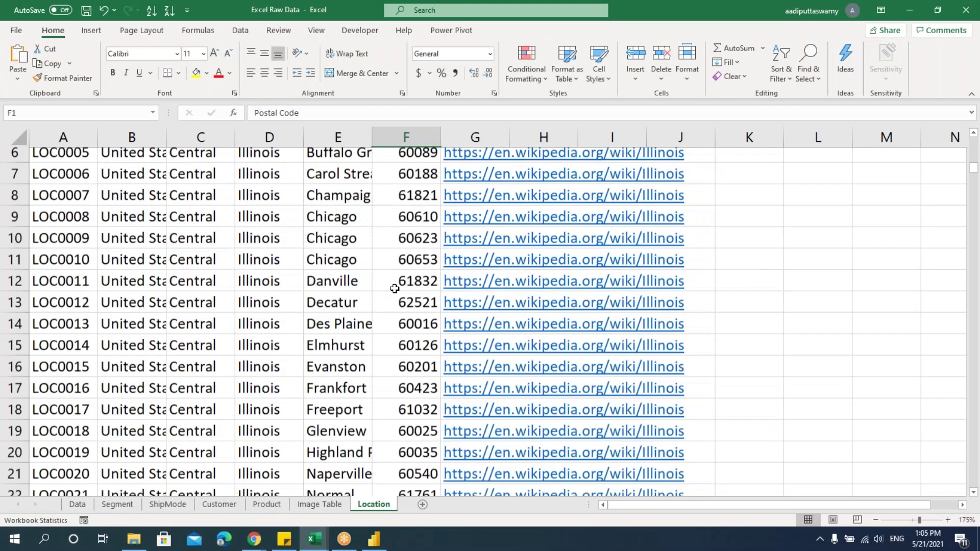
key(Right)
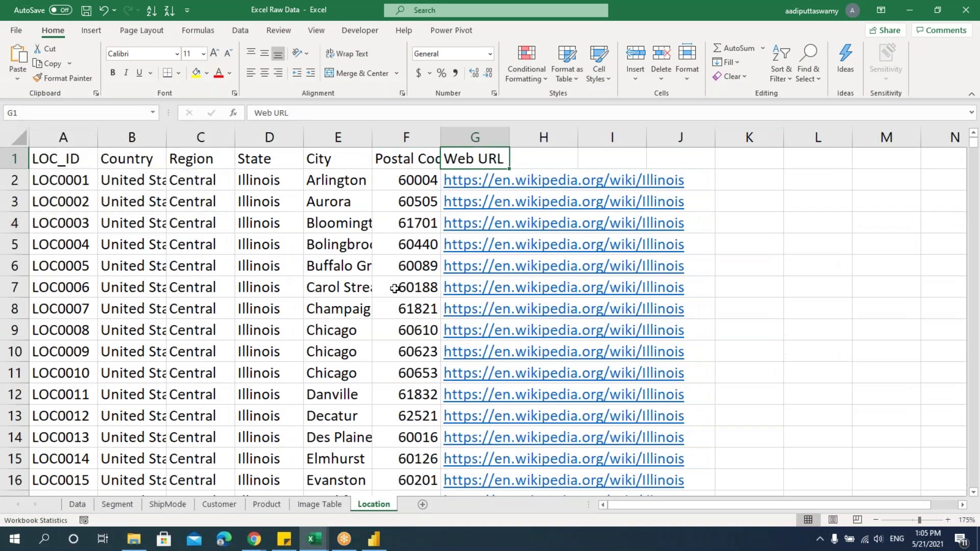
key(Down)
key(ctrl+shift+Down)
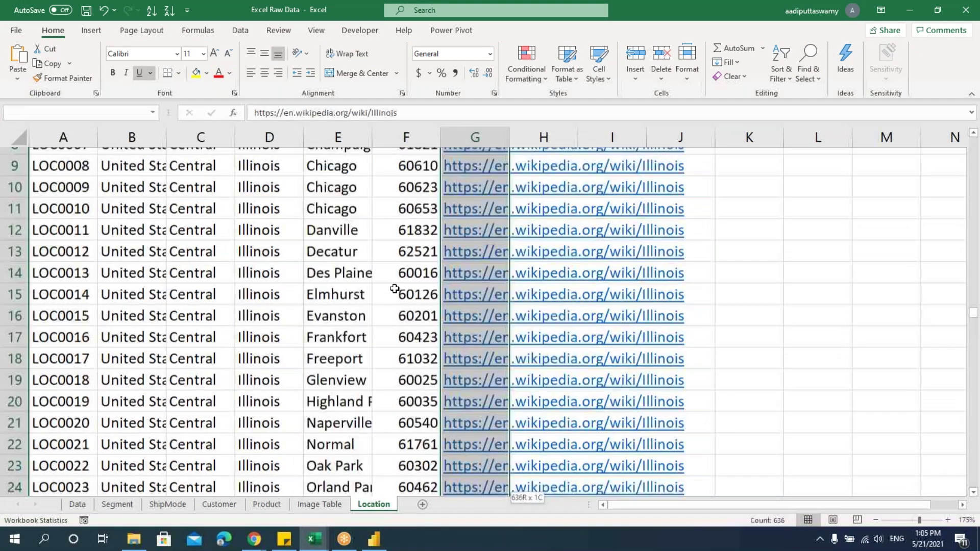
key(ctrl+Up)
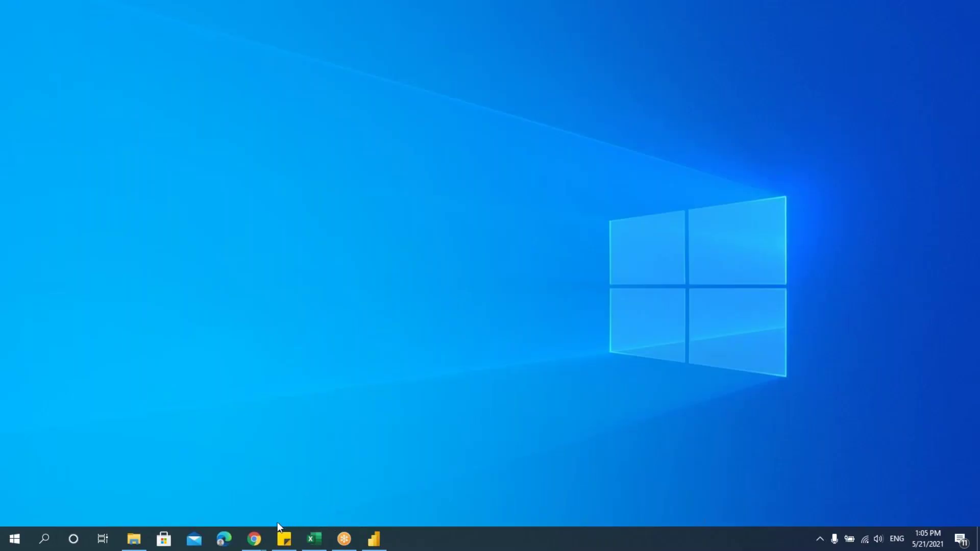
- Switch to Power BI Desktop and connect to the Excel Raw Data workbook in the Raw Data folder on Local Disk (E:)
click(375, 540)
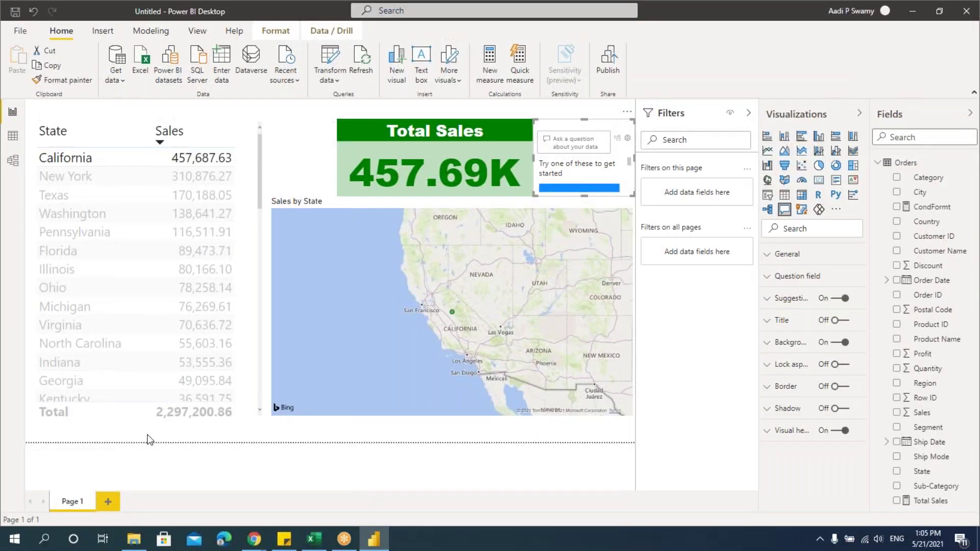
click(122, 80)
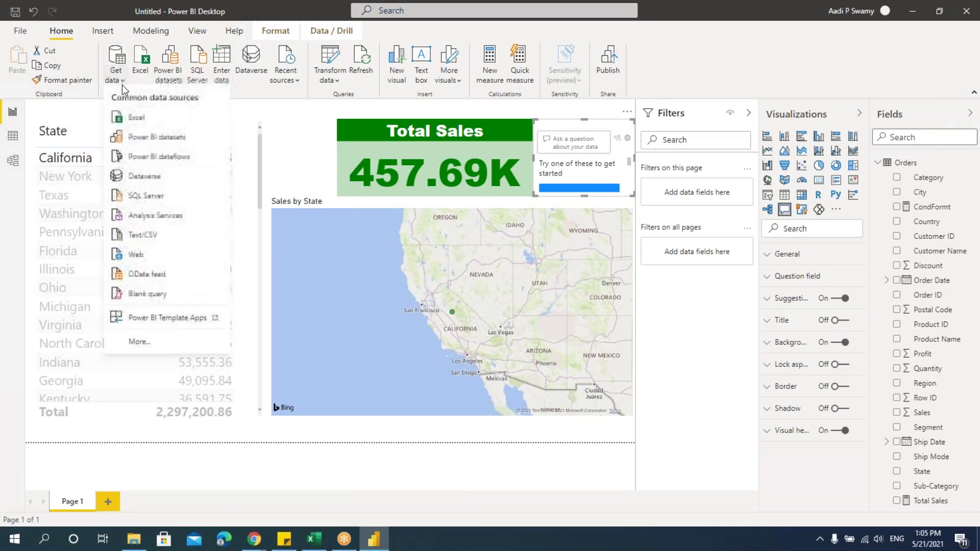
click(121, 119)
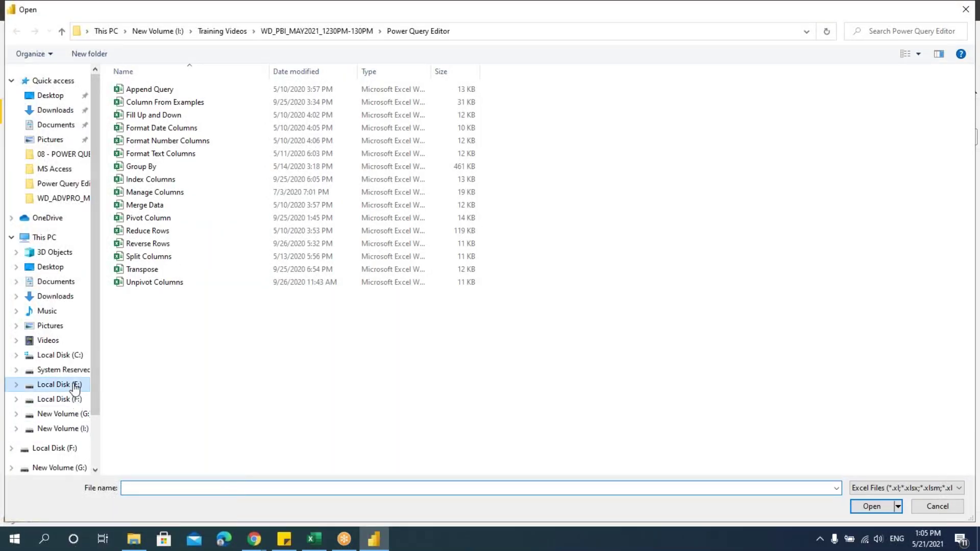
click(75, 387)
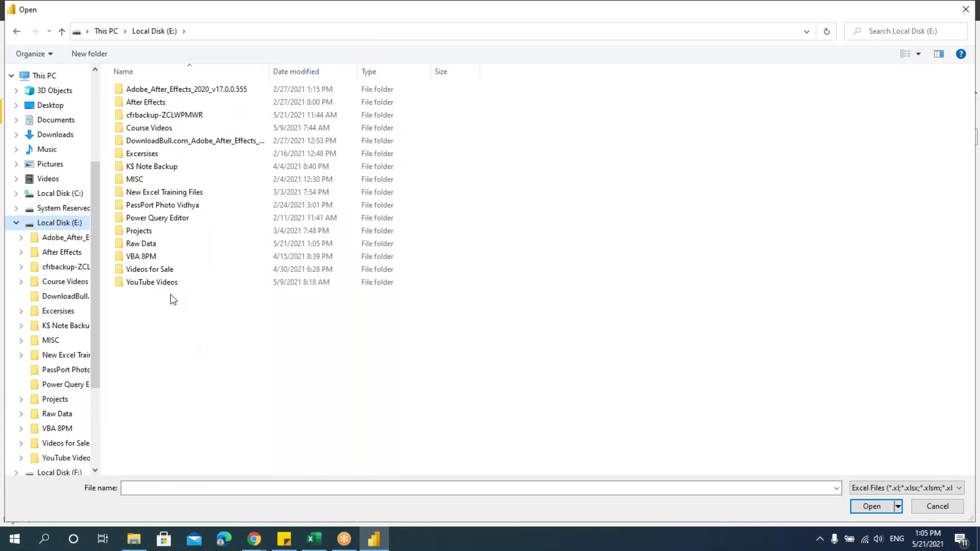
double_click(152, 244)
click(155, 194)
click(868, 513)
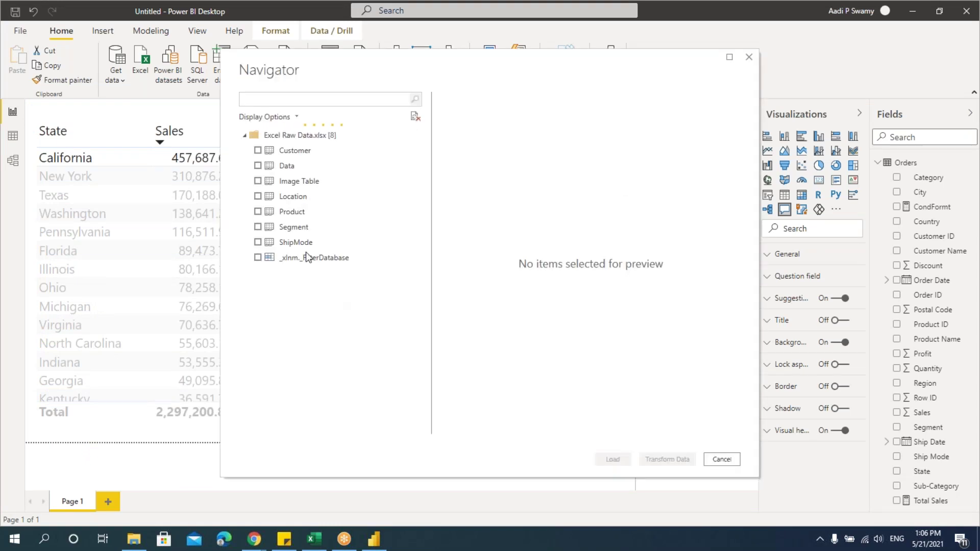
- Preview the Data and Location sheets of the workbook and load both as tables into the report
click(259, 166)
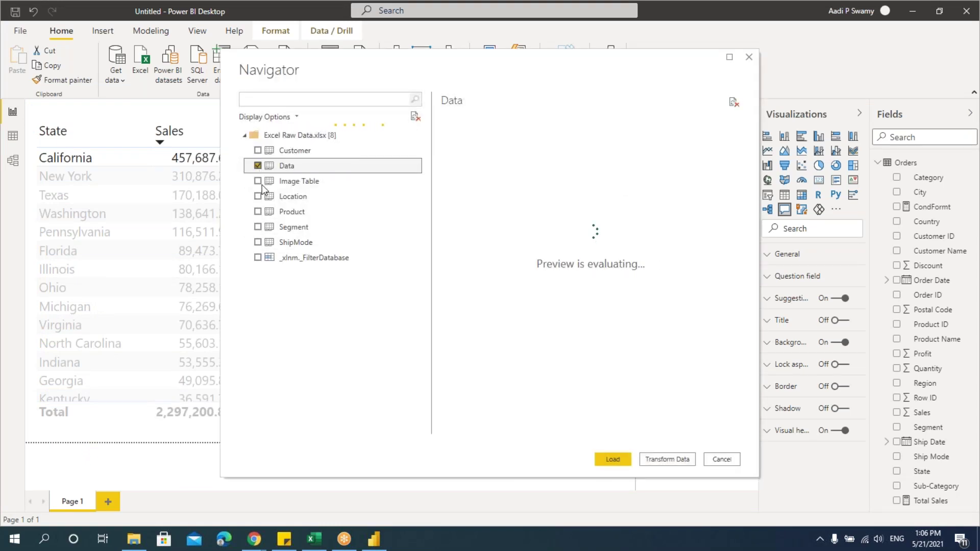
click(257, 197)
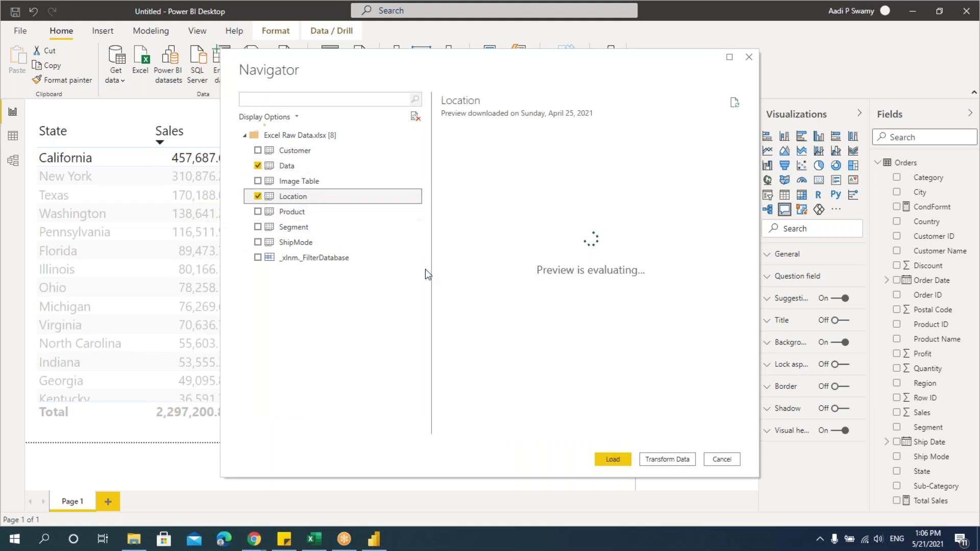
click(299, 167)
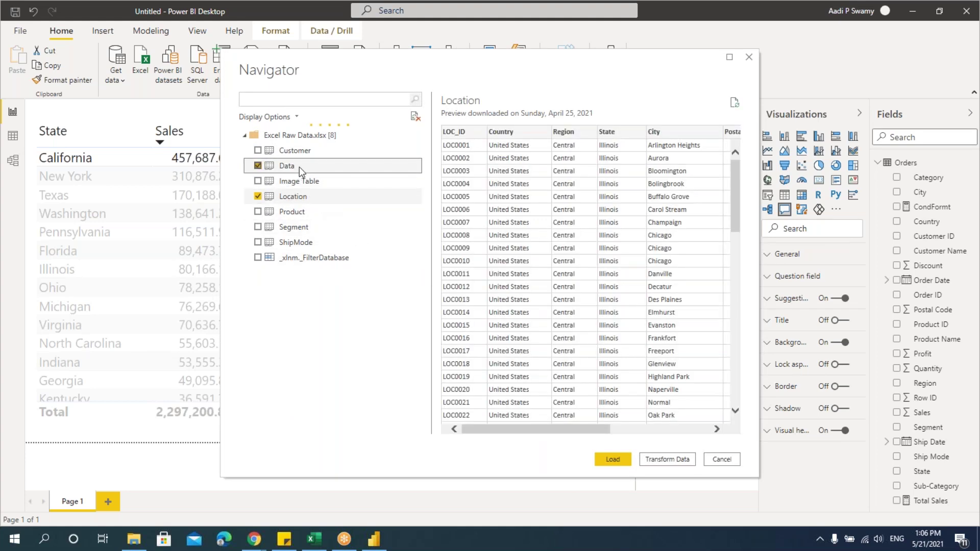
click(327, 197)
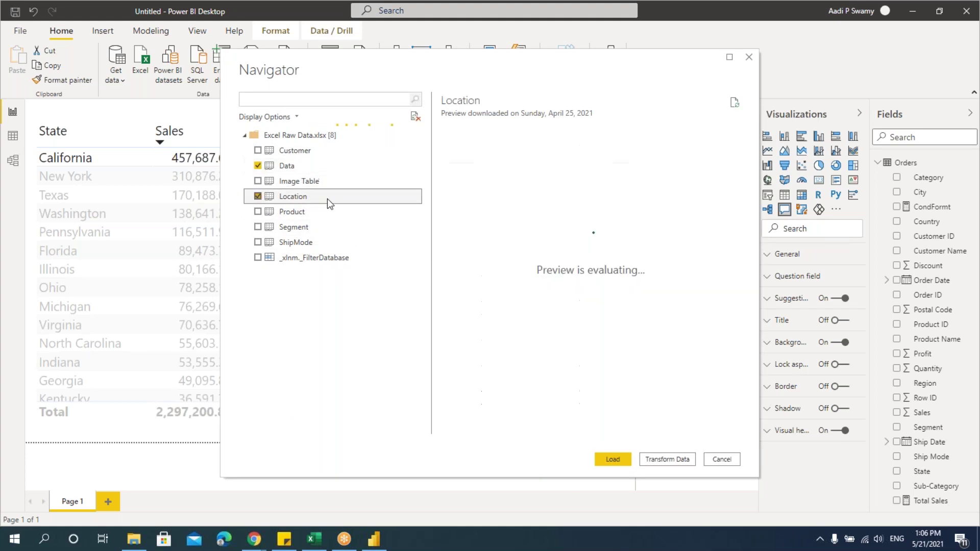
click(614, 461)
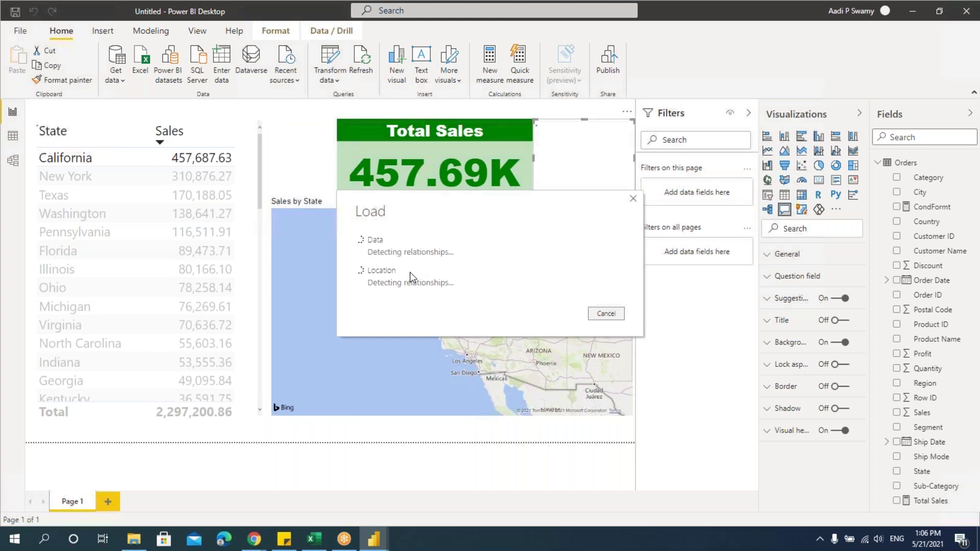
click(278, 432)
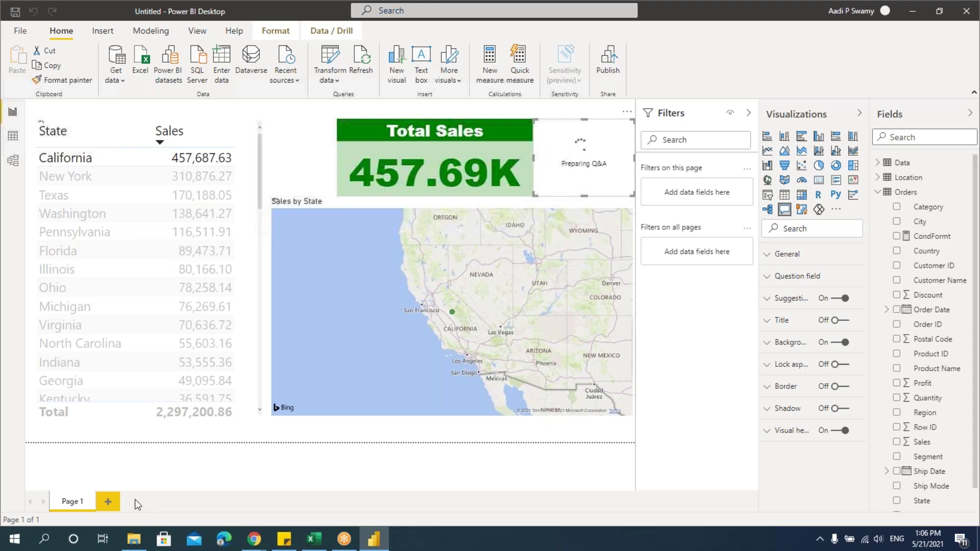
- Add a new report page and build an enlarged table visual showing State from Location and Sales from Data
click(108, 500)
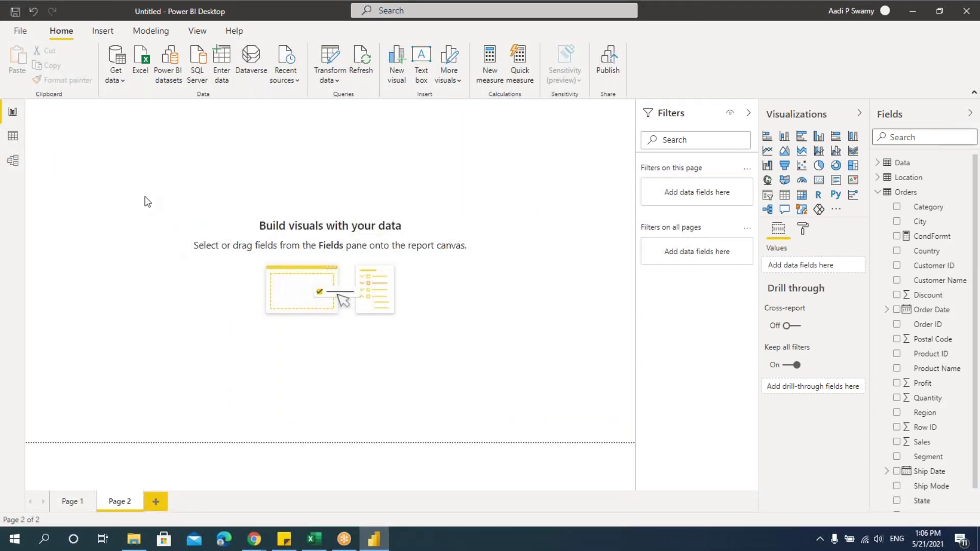
click(878, 177)
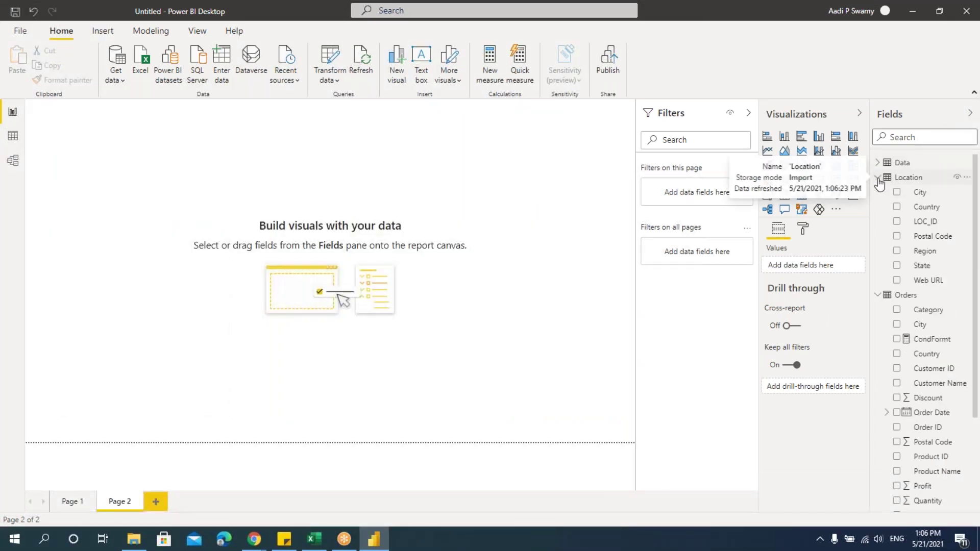
click(897, 266)
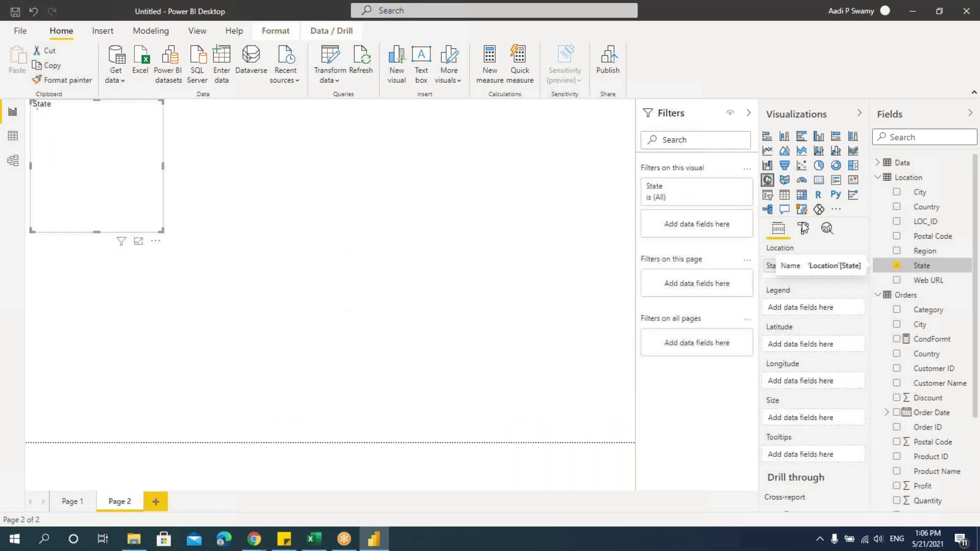
click(785, 198)
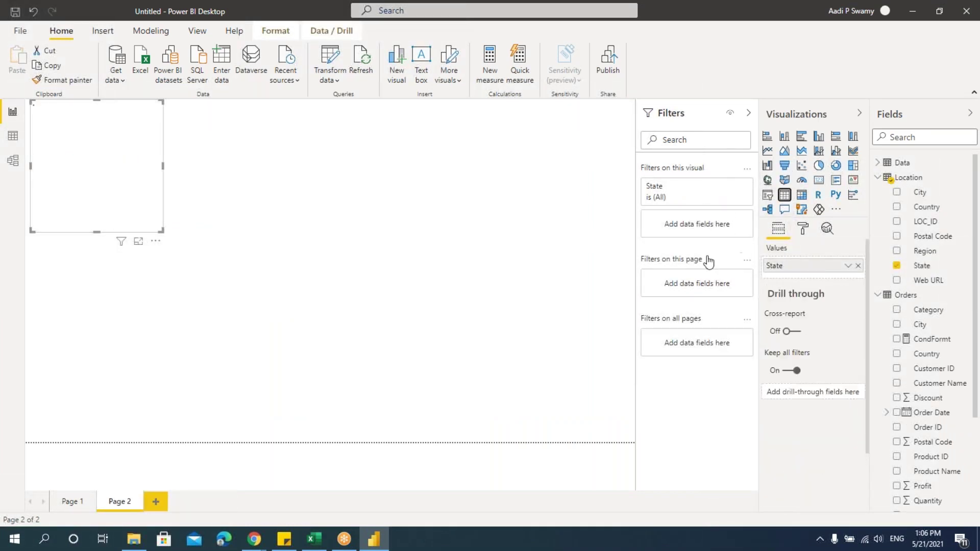
drag(162, 230, 261, 415)
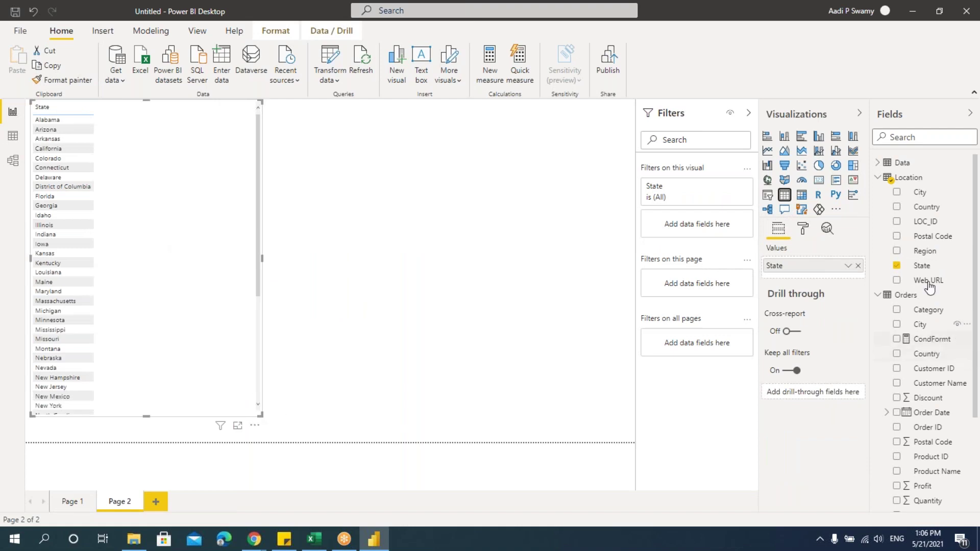
click(878, 163)
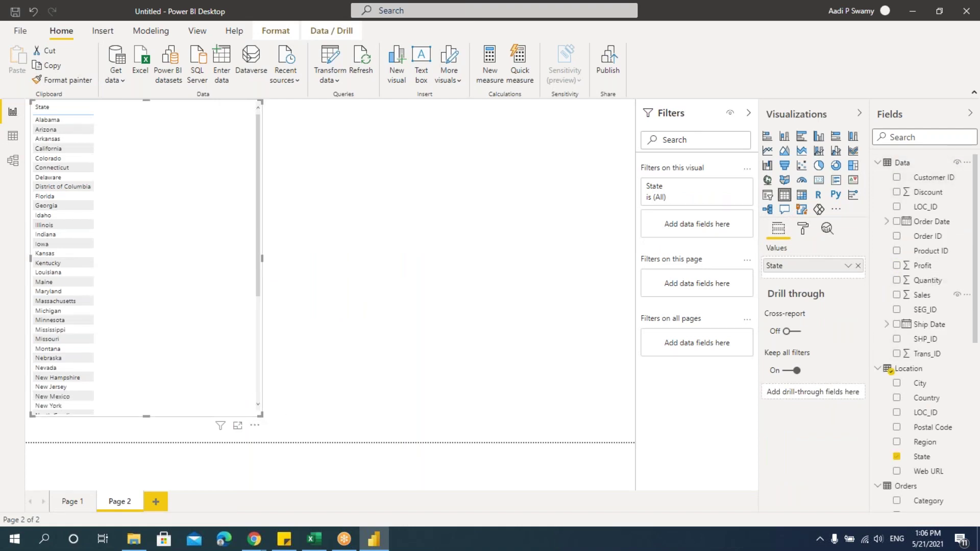
click(897, 295)
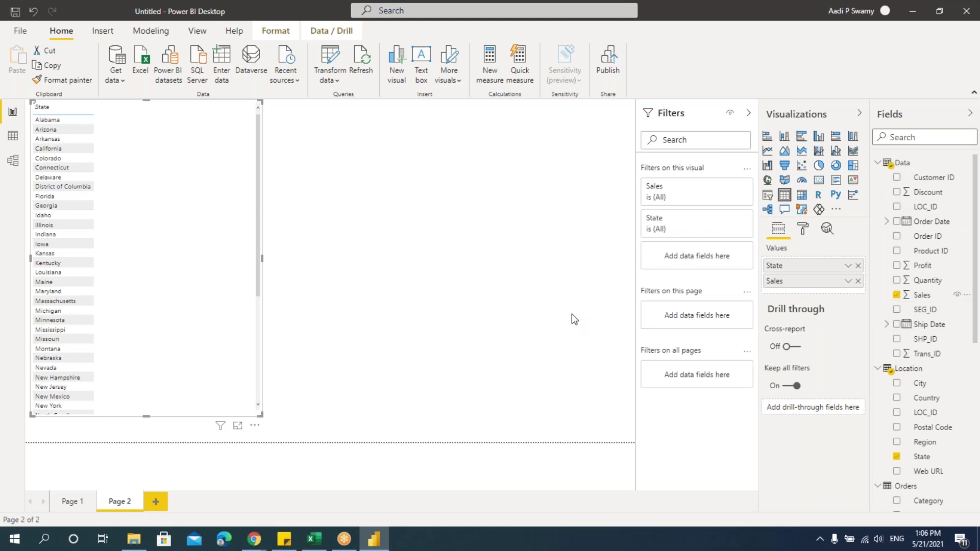
- Set the text size of the table's column headers to 20 pt
click(804, 229)
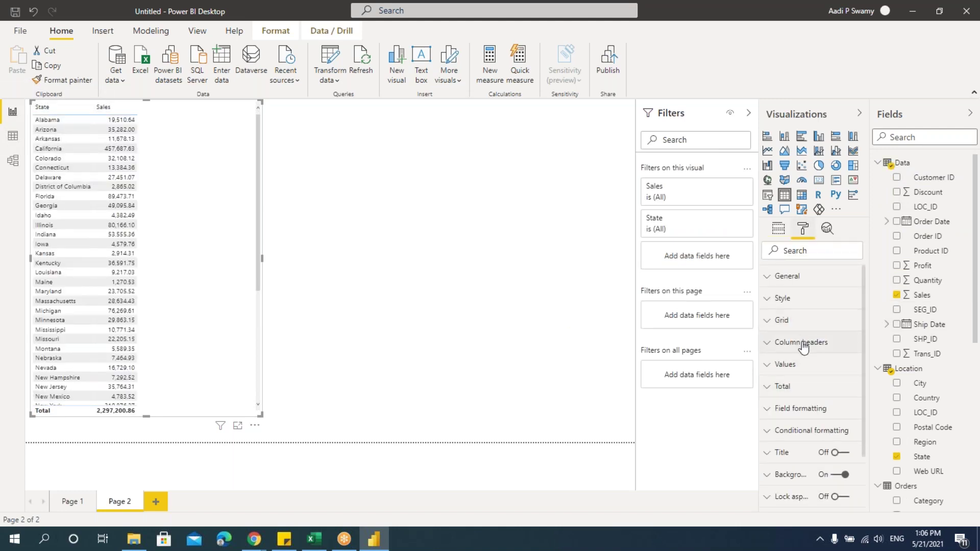
click(805, 347)
scroll(810, 383, down, 3)
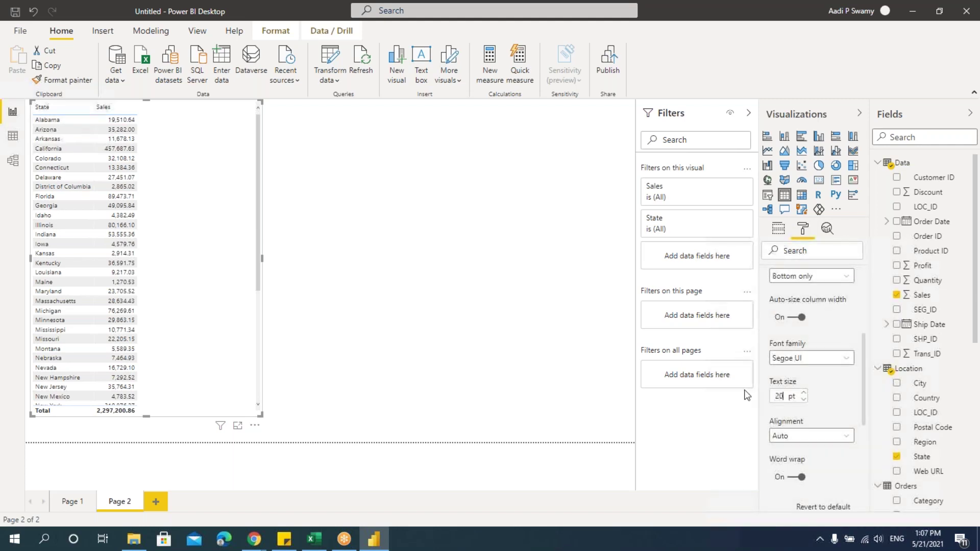
key(Return)
scroll(817, 357, up, 3)
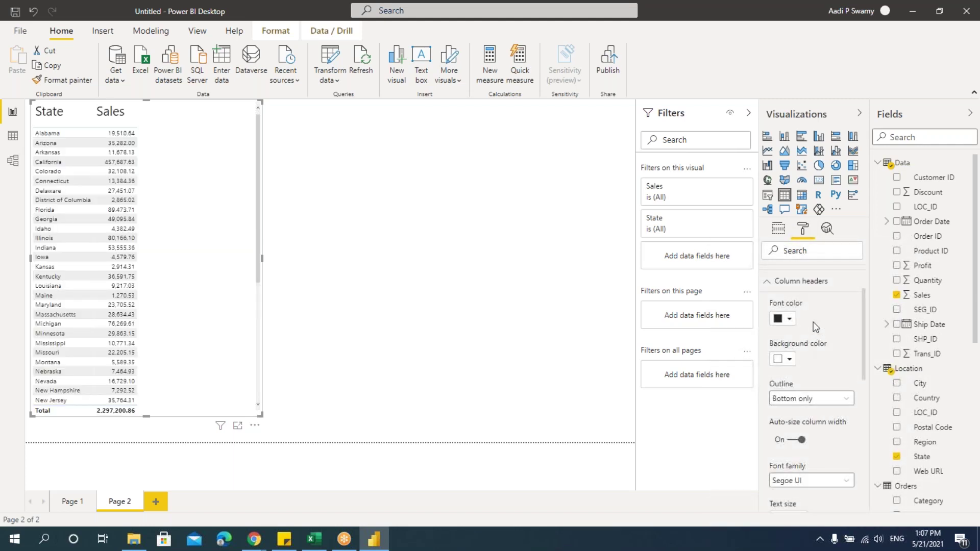
- Set the text size of the table's values to 20 pt, and shrink and move the table away from the page's corner
click(777, 281)
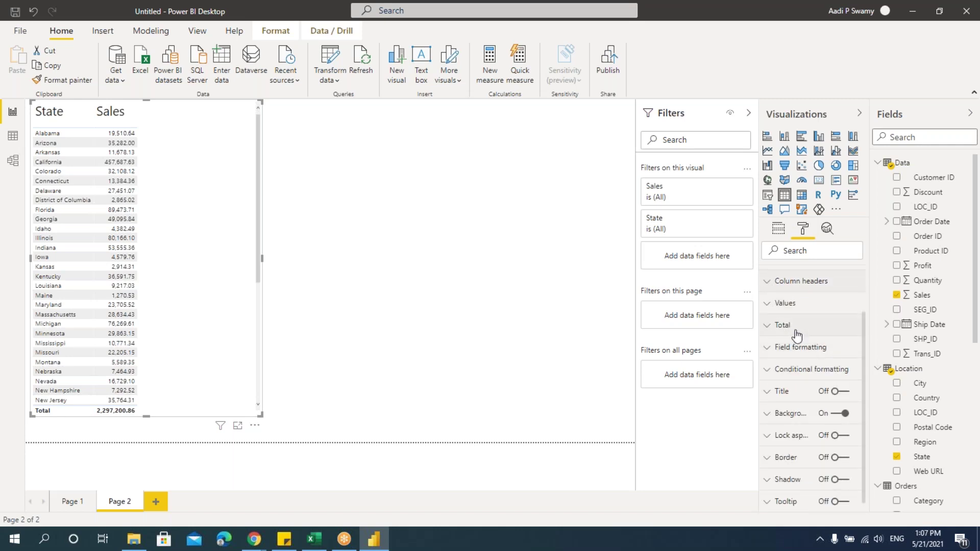
click(786, 304)
scroll(810, 357, down, 5)
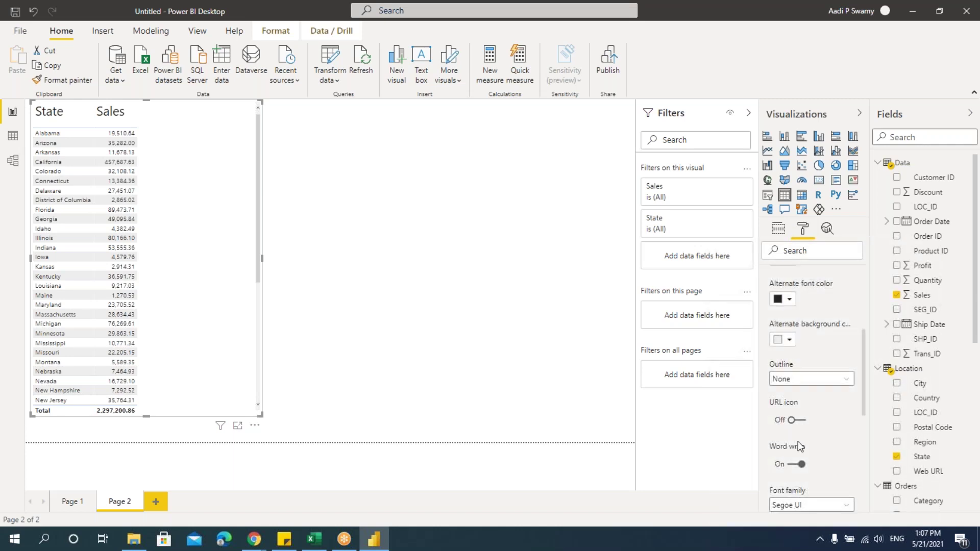
scroll(784, 358, down, 2)
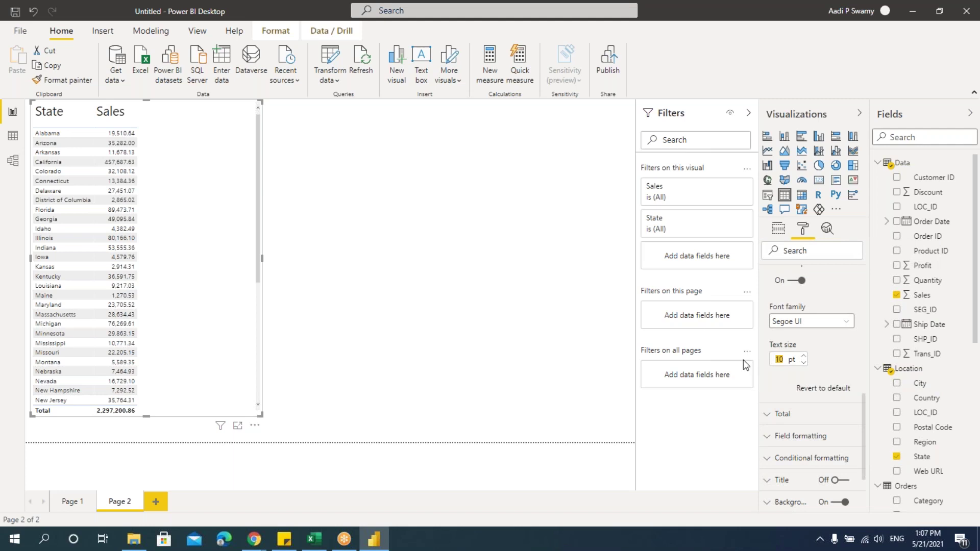
text(20)
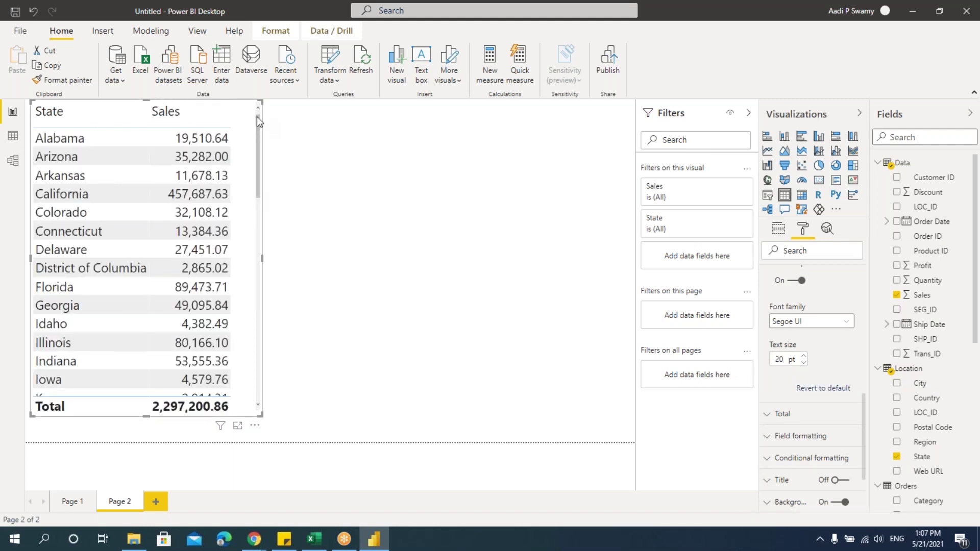
drag(261, 414, 253, 355)
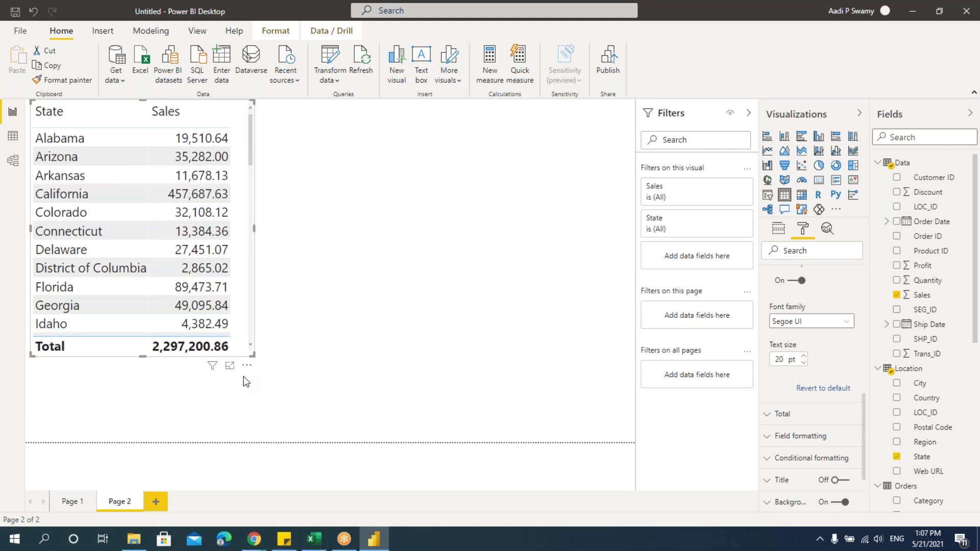
drag(252, 368, 253, 390)
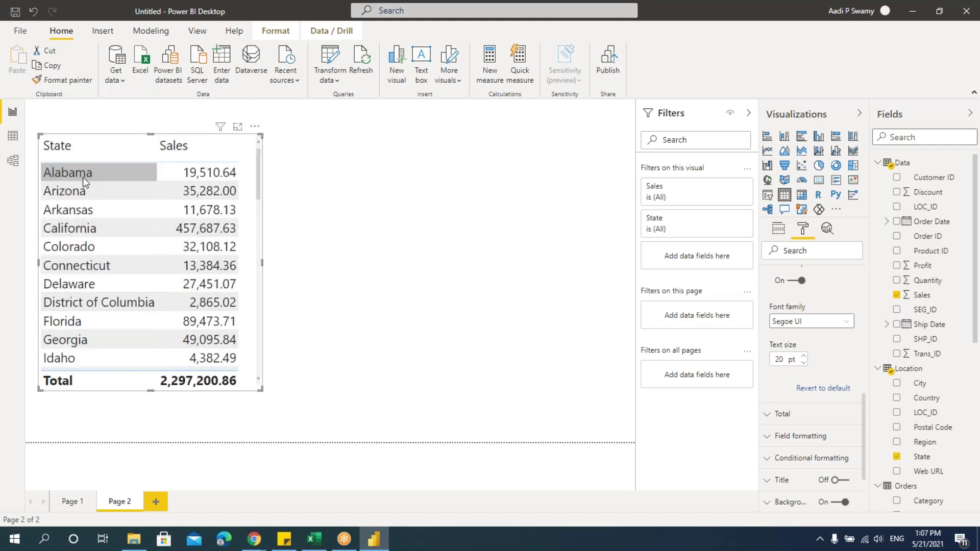
- Set up Web URL conditional formatting for the table's State field, formatted by field value and based on Web URL from Location
click(777, 229)
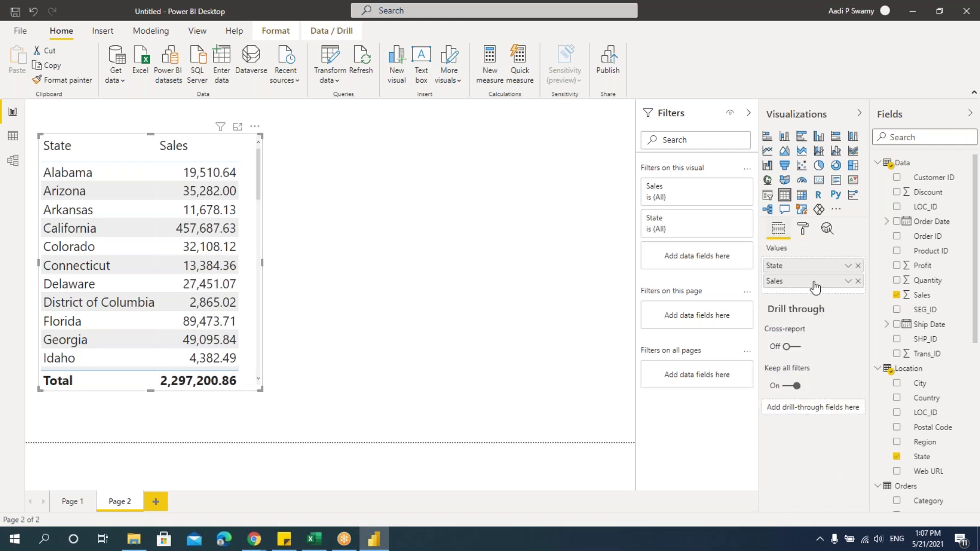
click(849, 266)
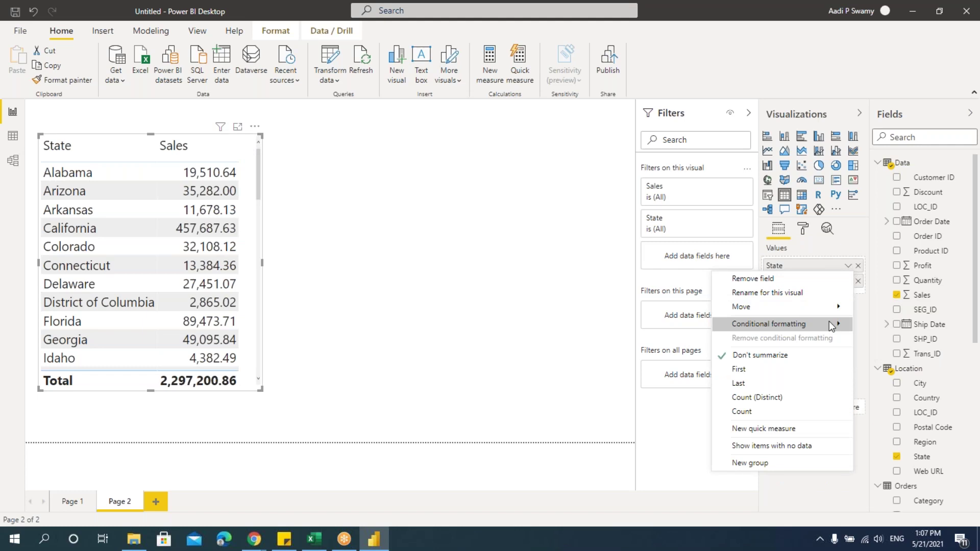
mouse_move(829, 323)
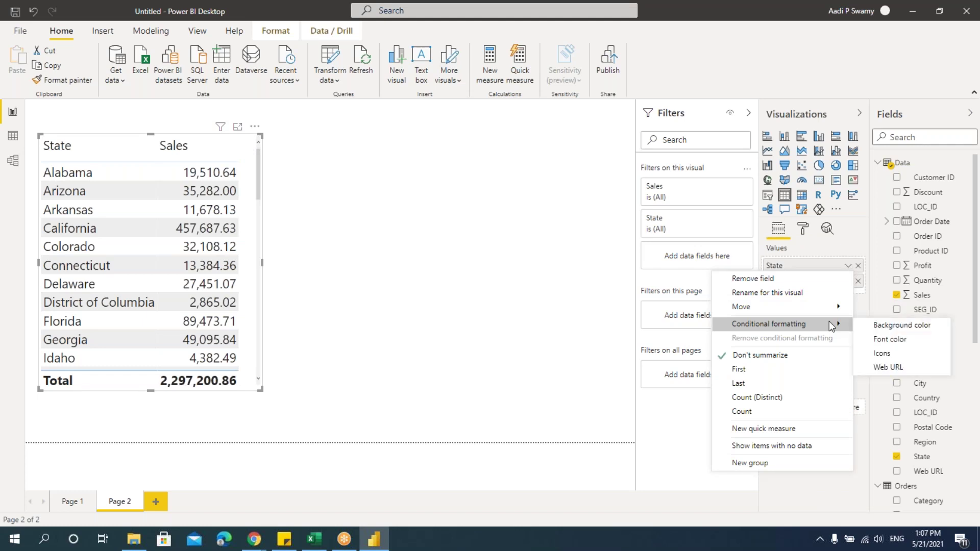
click(886, 368)
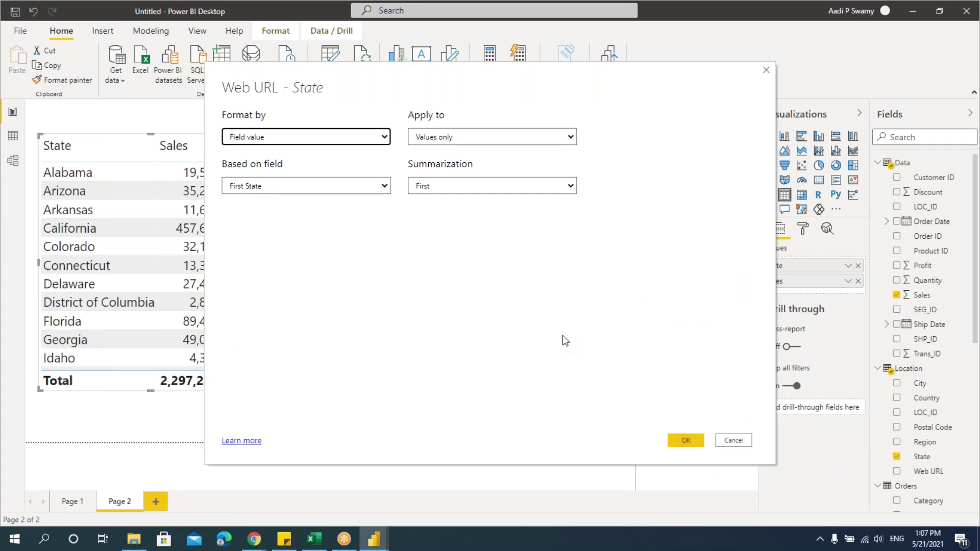
click(276, 138)
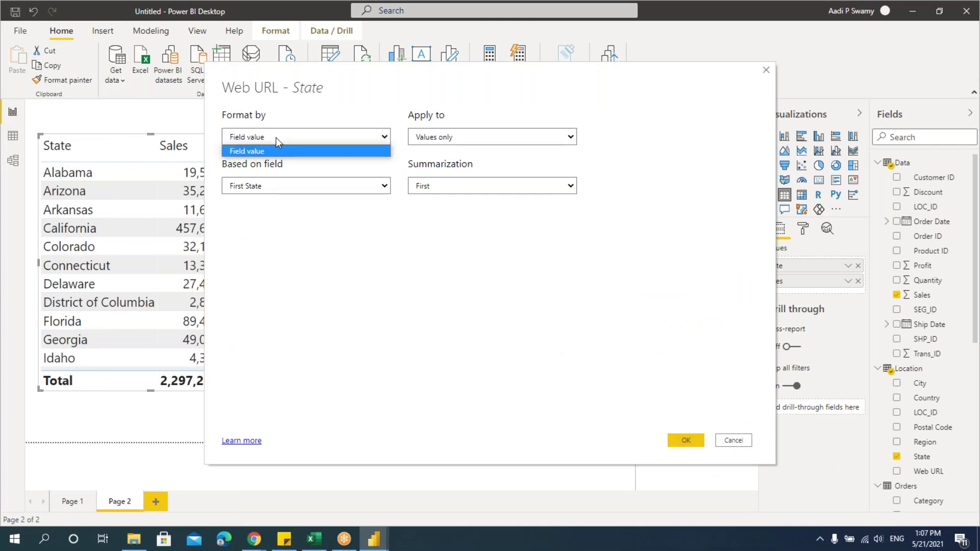
click(276, 151)
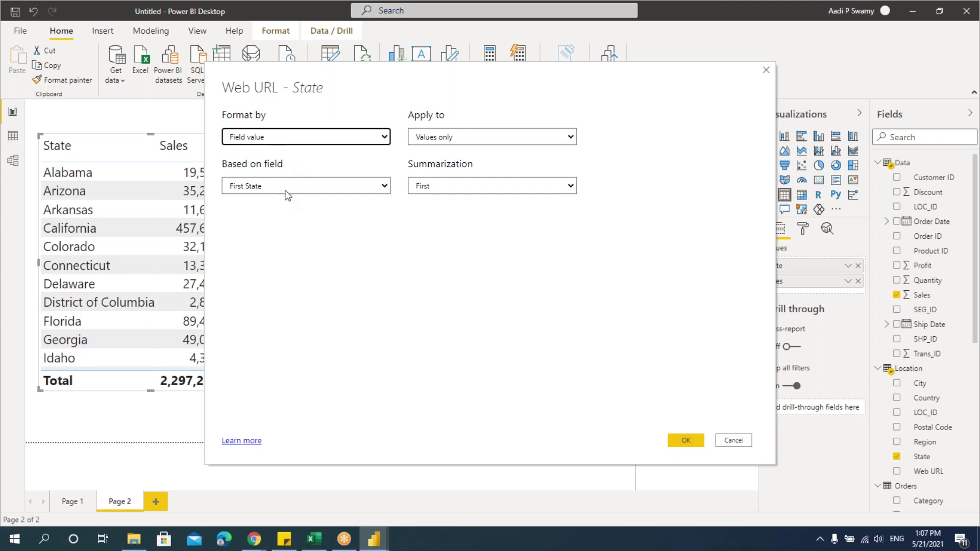
click(263, 185)
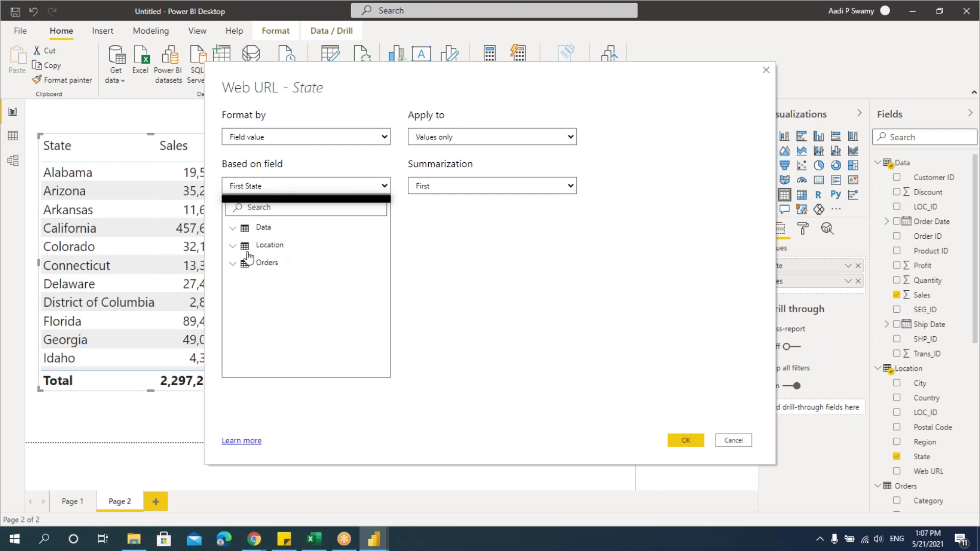
click(232, 247)
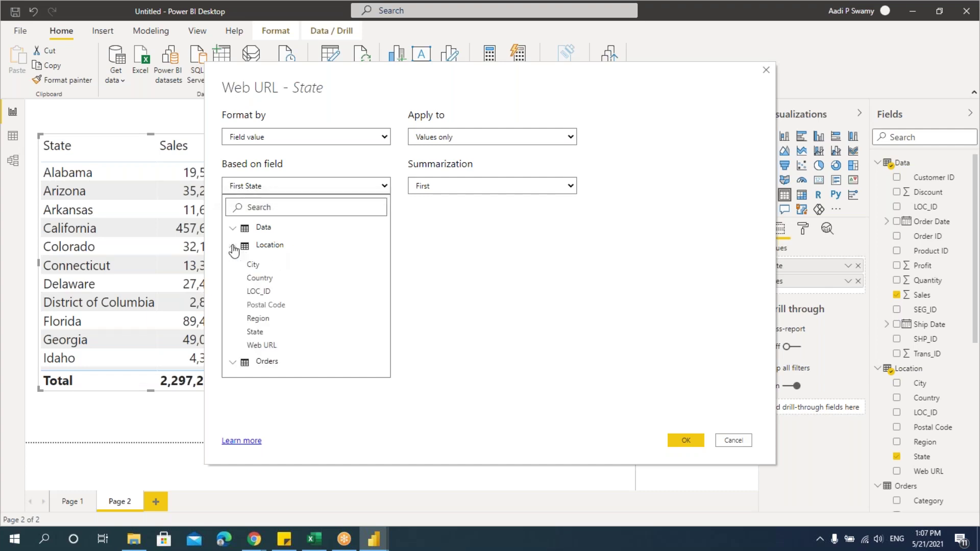
click(261, 345)
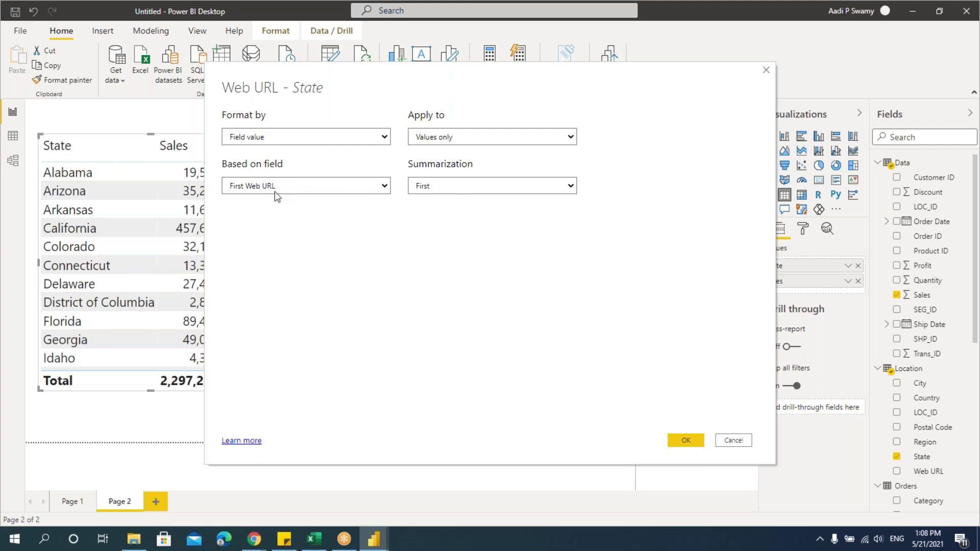
- Try the Last summarization for the link field, return it to First, and apply the Web URL formatting
click(474, 190)
click(443, 207)
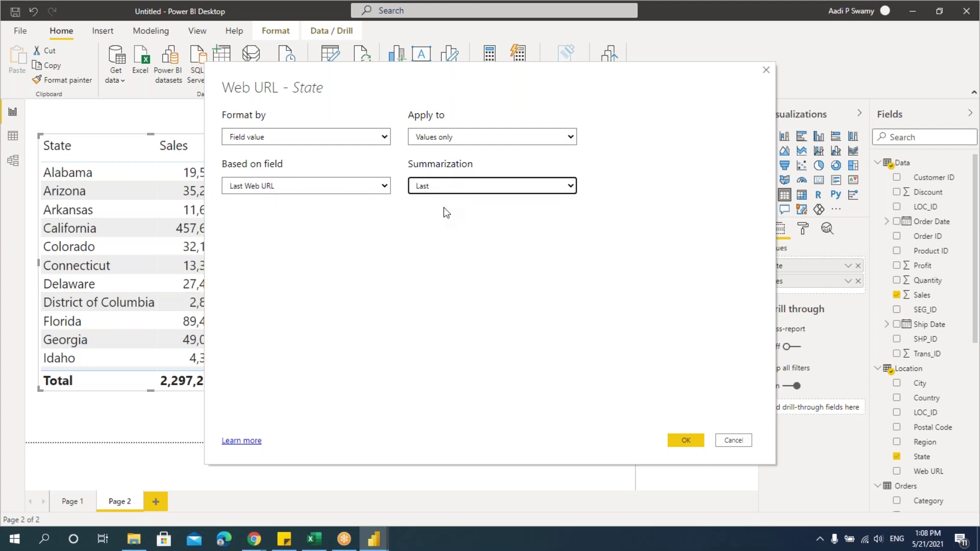
click(440, 185)
click(437, 197)
click(444, 187)
click(442, 201)
click(685, 440)
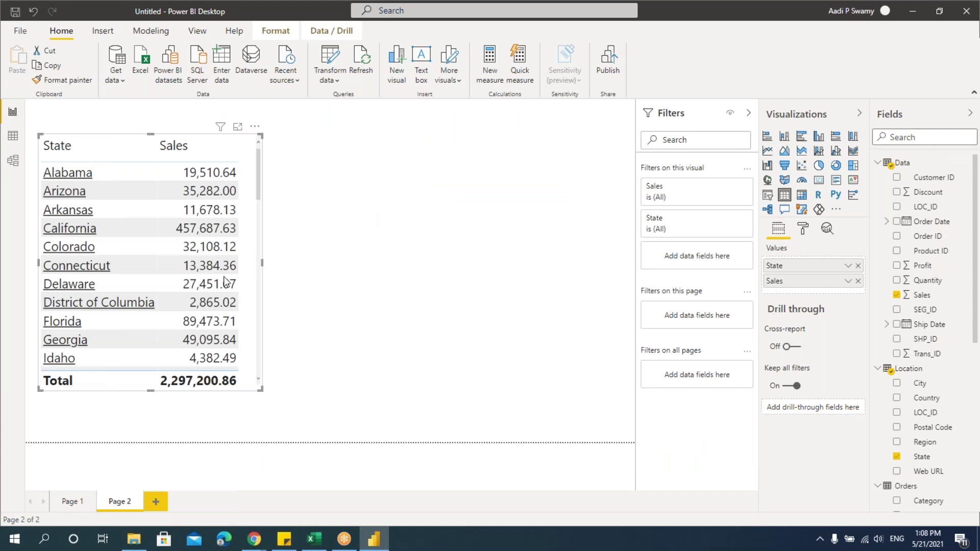
- Test the Alabama and Kansas links in the table by opening their web pages, and return to Power BI Desktop
click(75, 176)
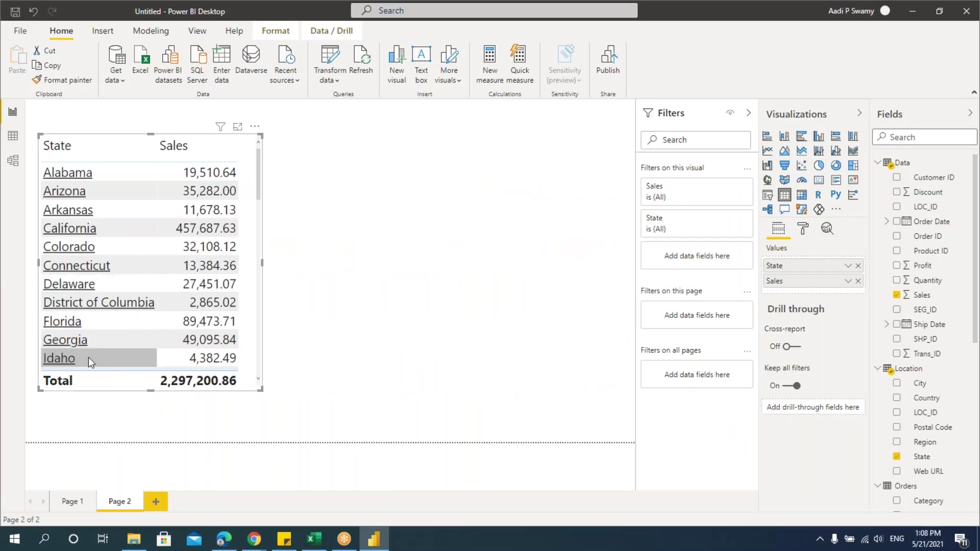
scroll(88, 357, down, 3)
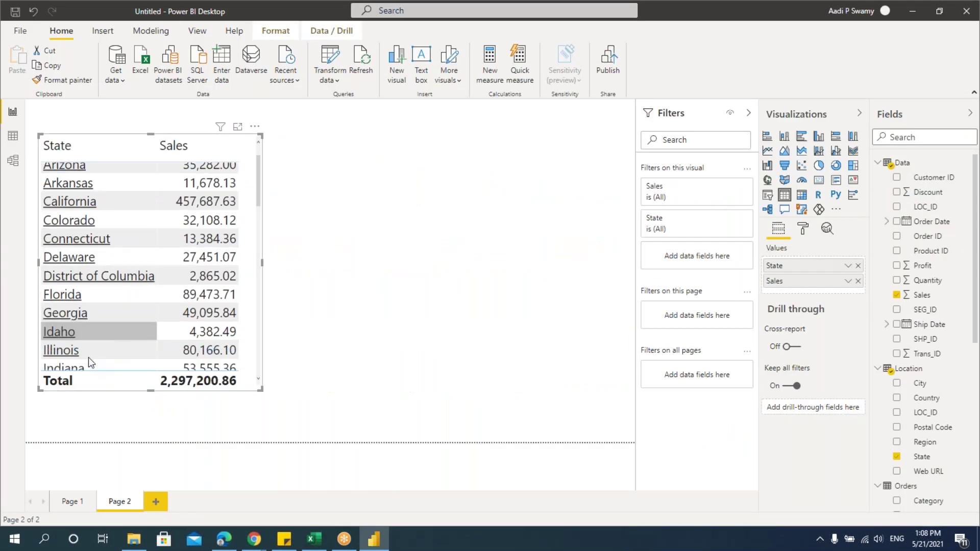
click(68, 346)
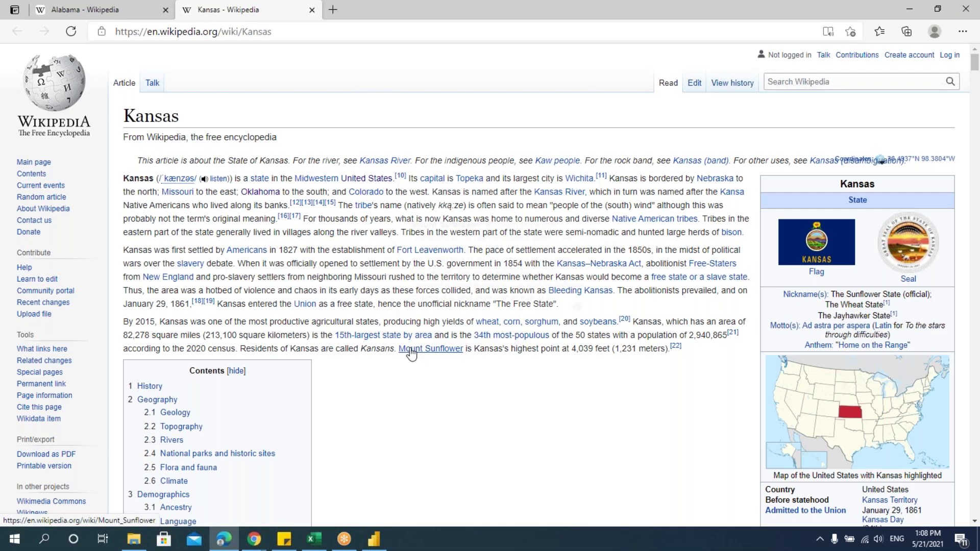
click(375, 540)
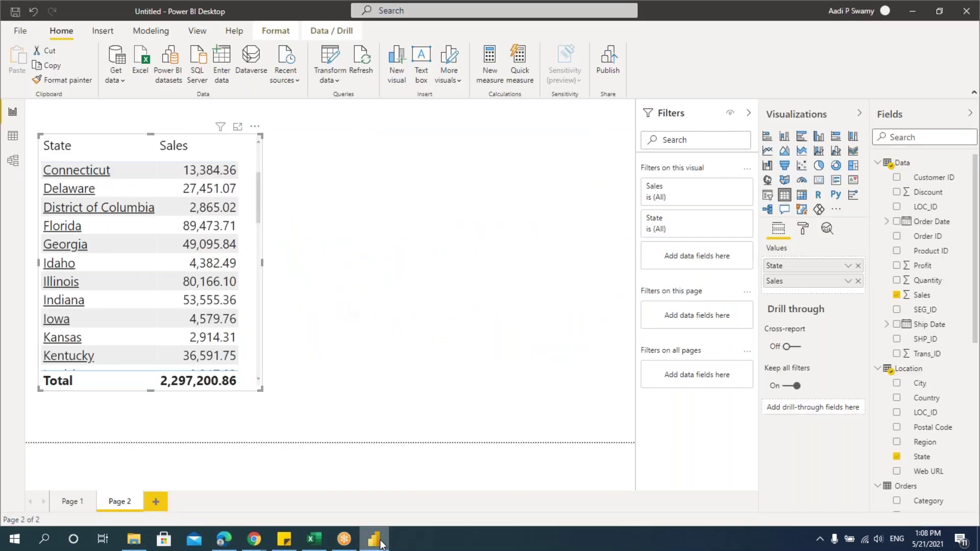